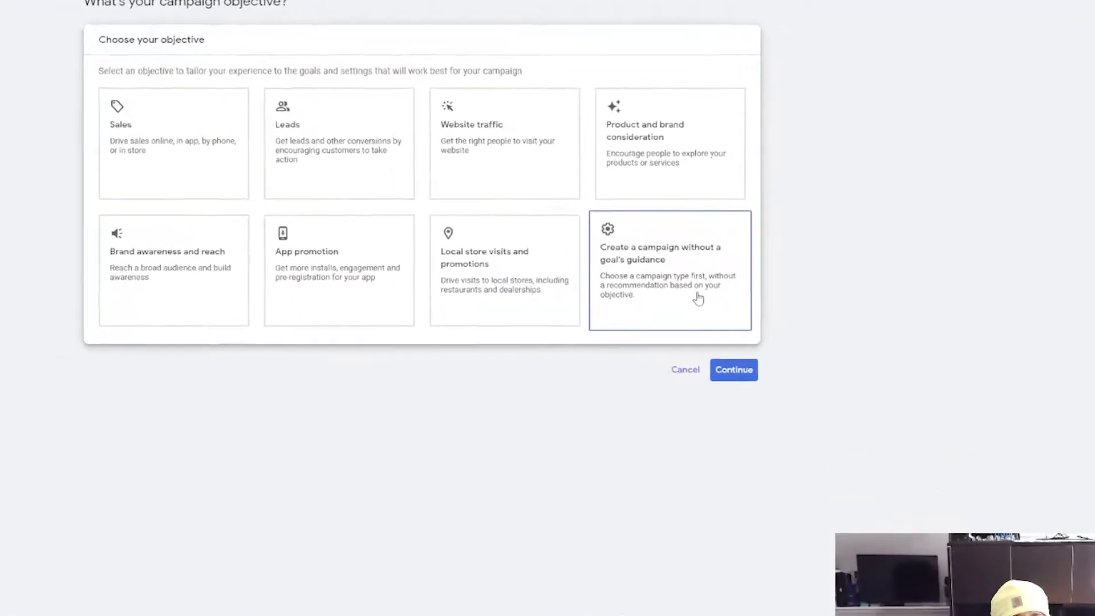
Start a Search campaign without a goal's guidance and continue with the account-default conversion goals.
left_click(738, 290)
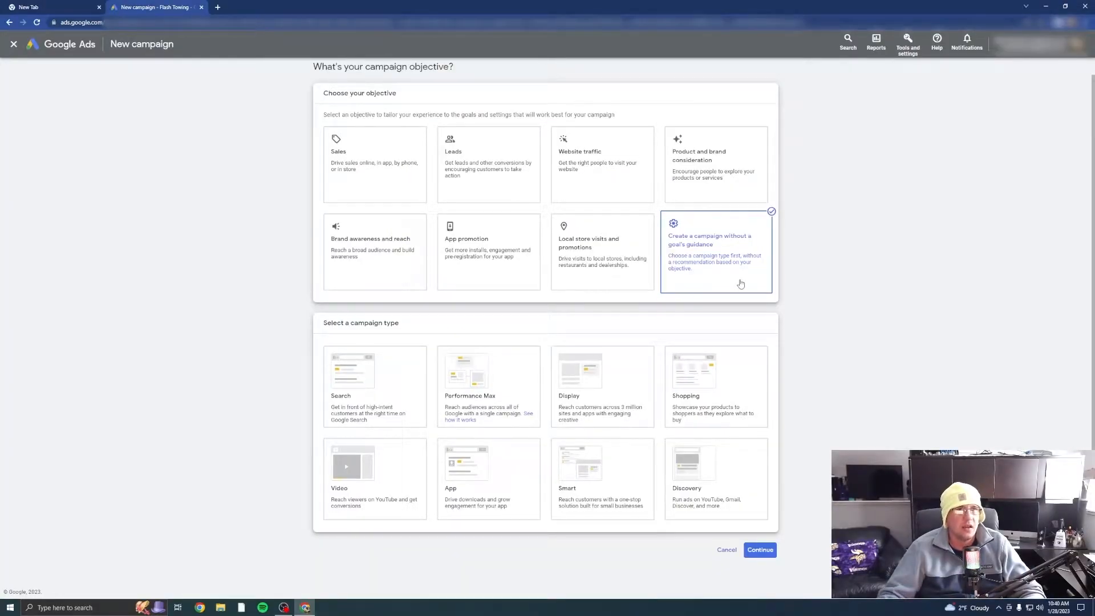
left_click(483, 168)
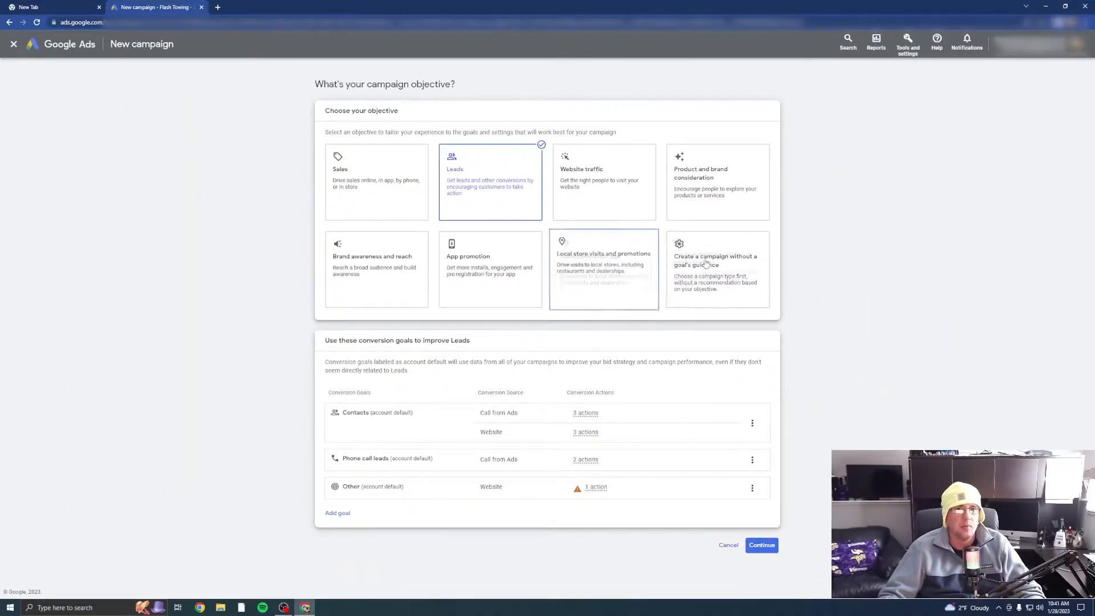
left_click(748, 305)
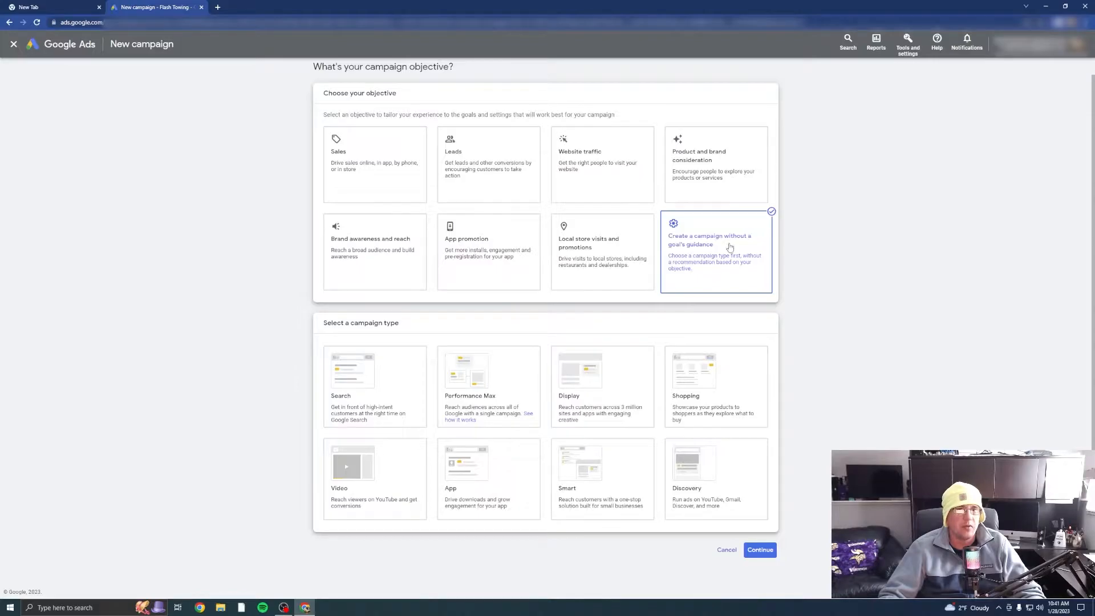
left_click(391, 399)
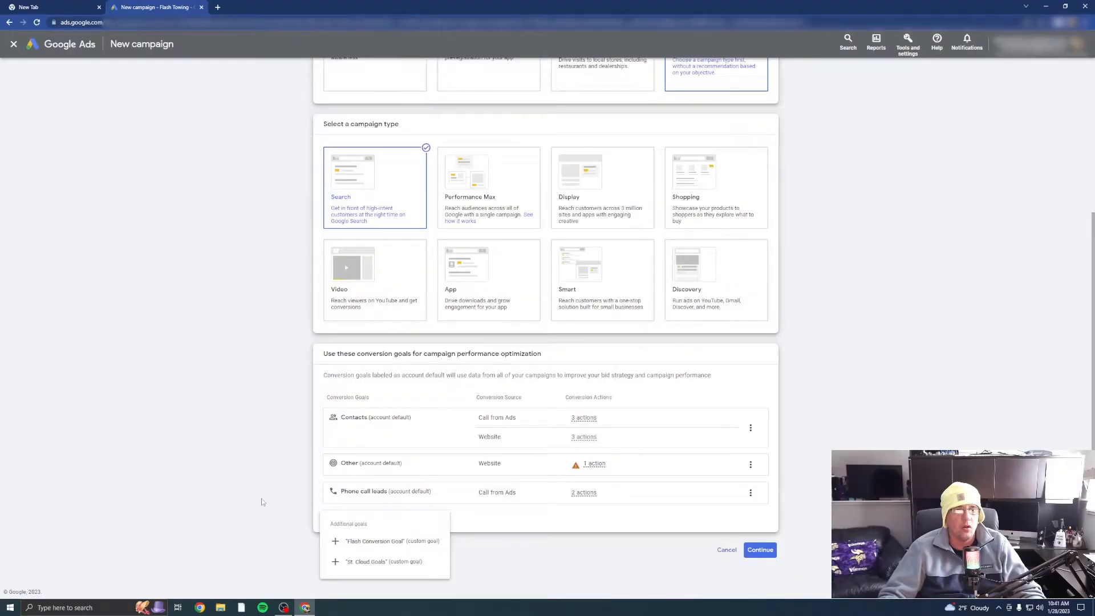
left_click(261, 498)
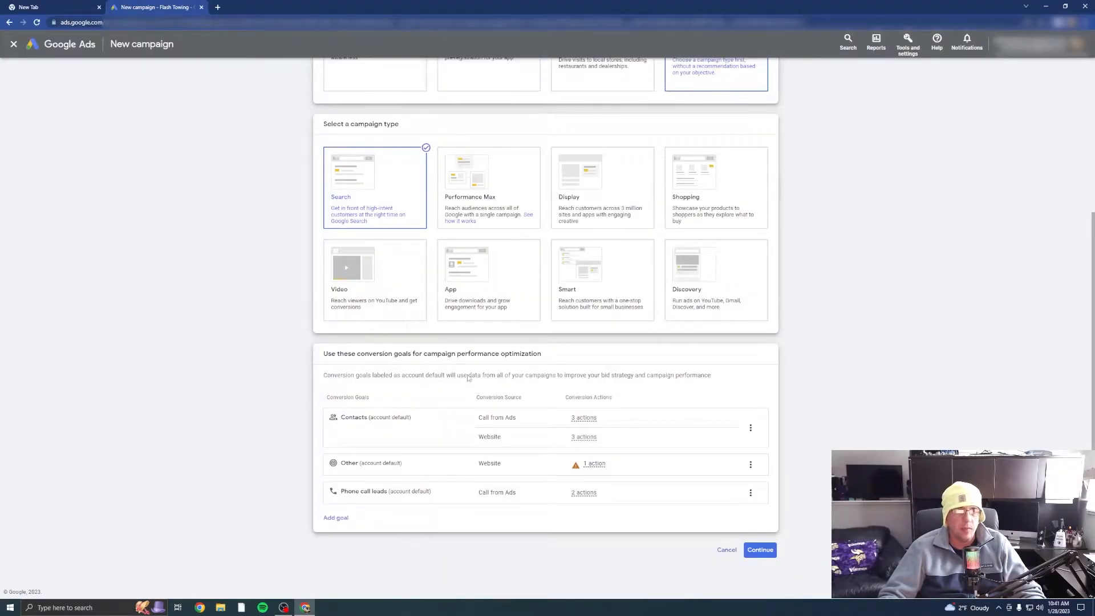
left_click(631, 494)
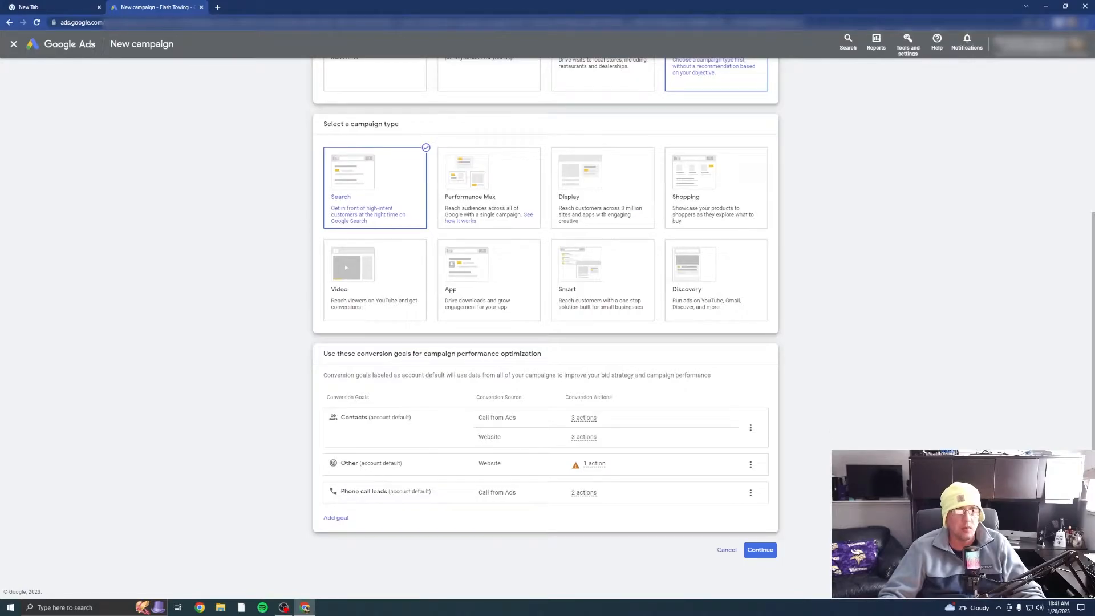
left_click(760, 549)
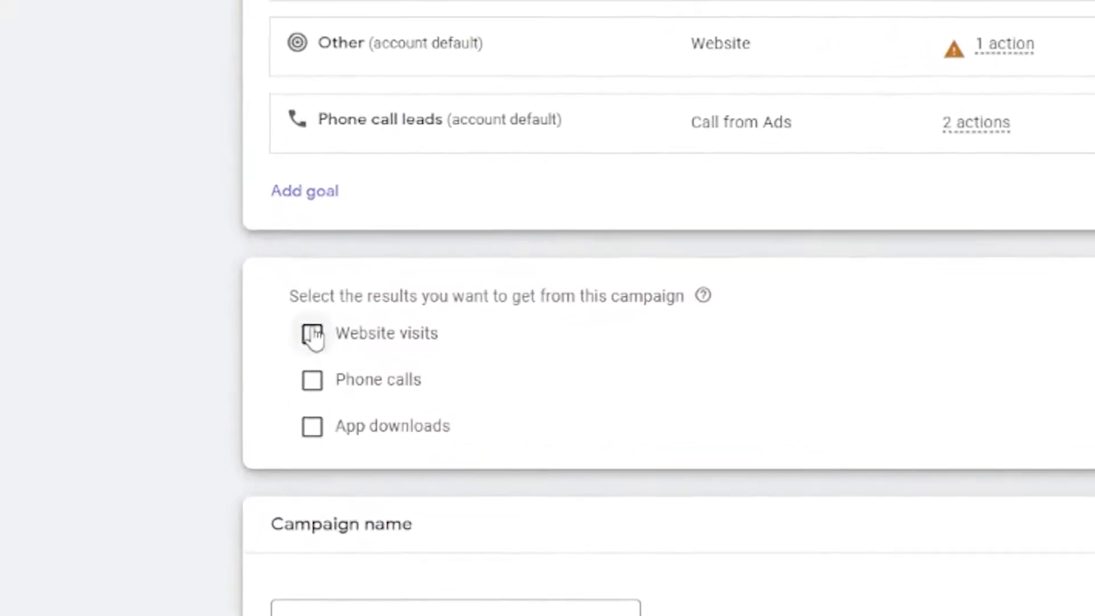
Replace the default campaign name with "Towing Lea".
triple_click(335, 612)
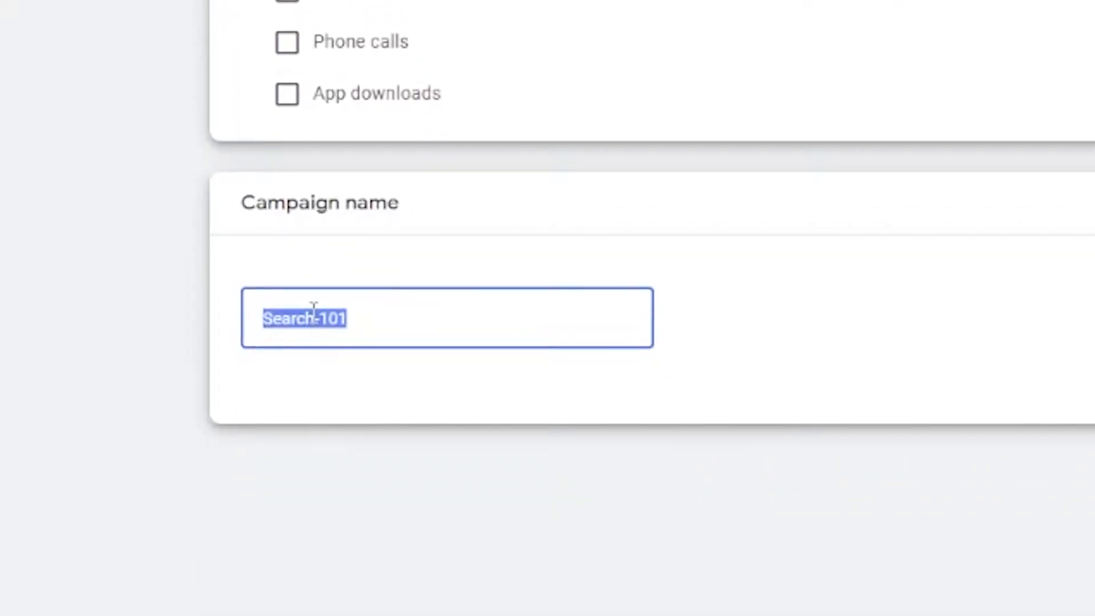
type("Towing")
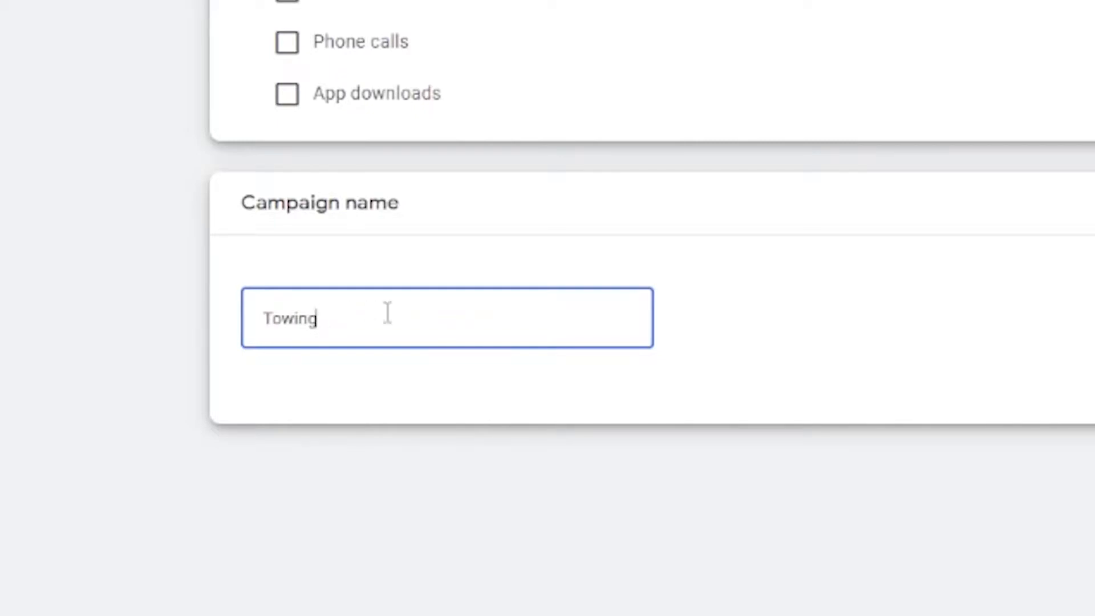
type(" Lea")
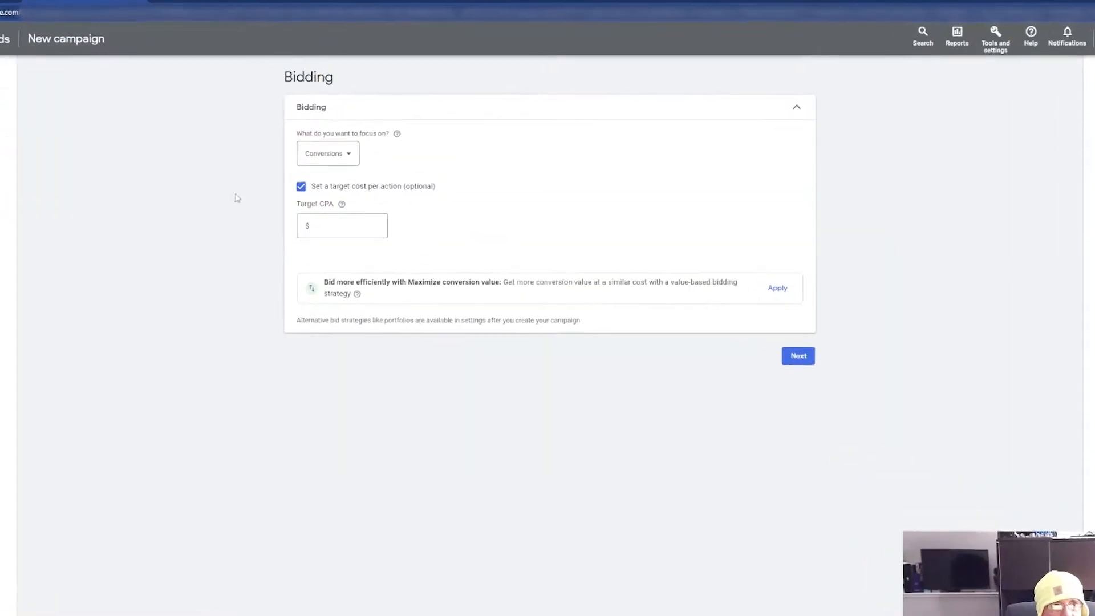
Focus bidding on clicks with a maximum CPC bid limit of $3.00 and proceed to the campaign settings.
left_click(324, 153)
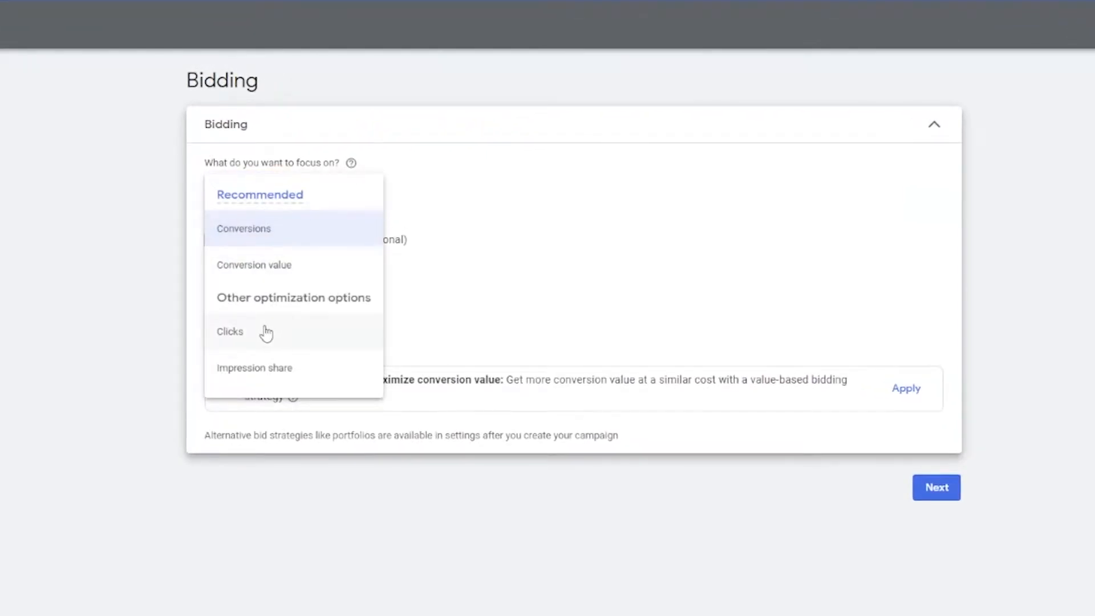
left_click(264, 331)
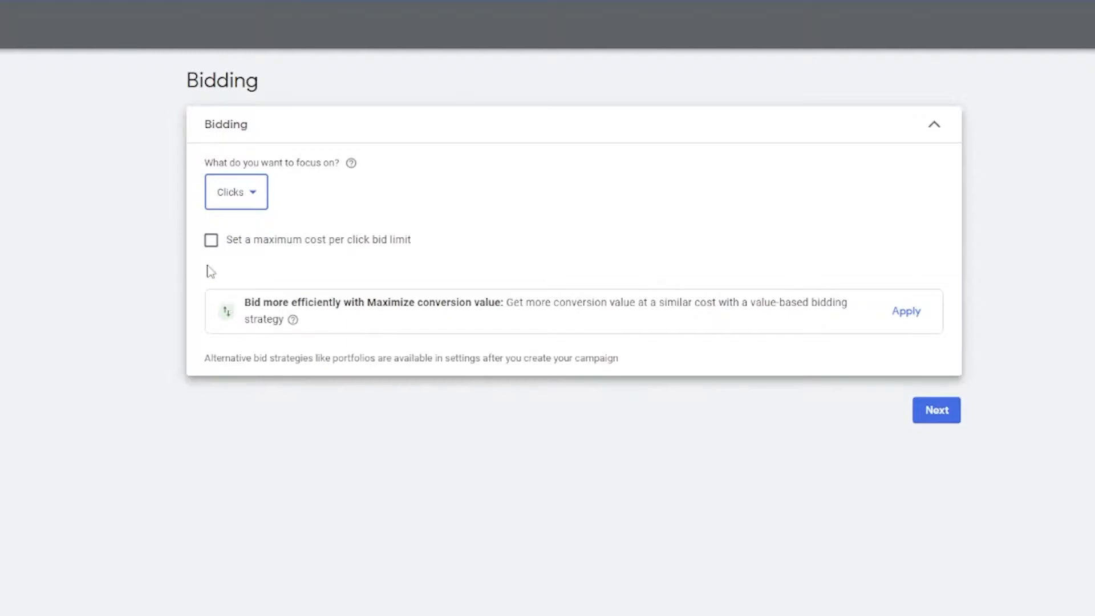
left_click(211, 240)
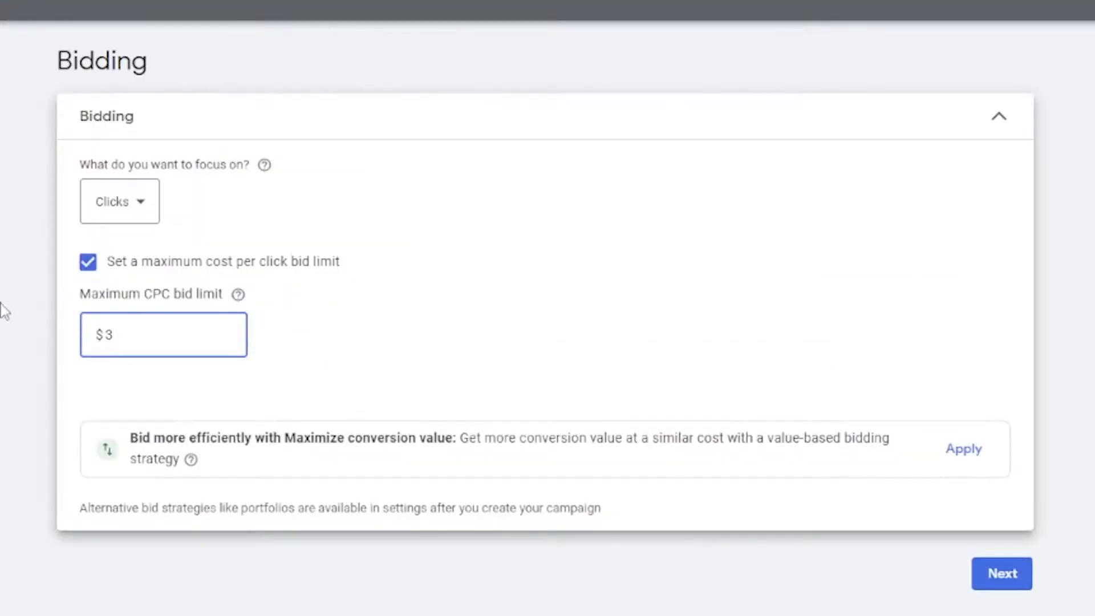
left_click(143, 273)
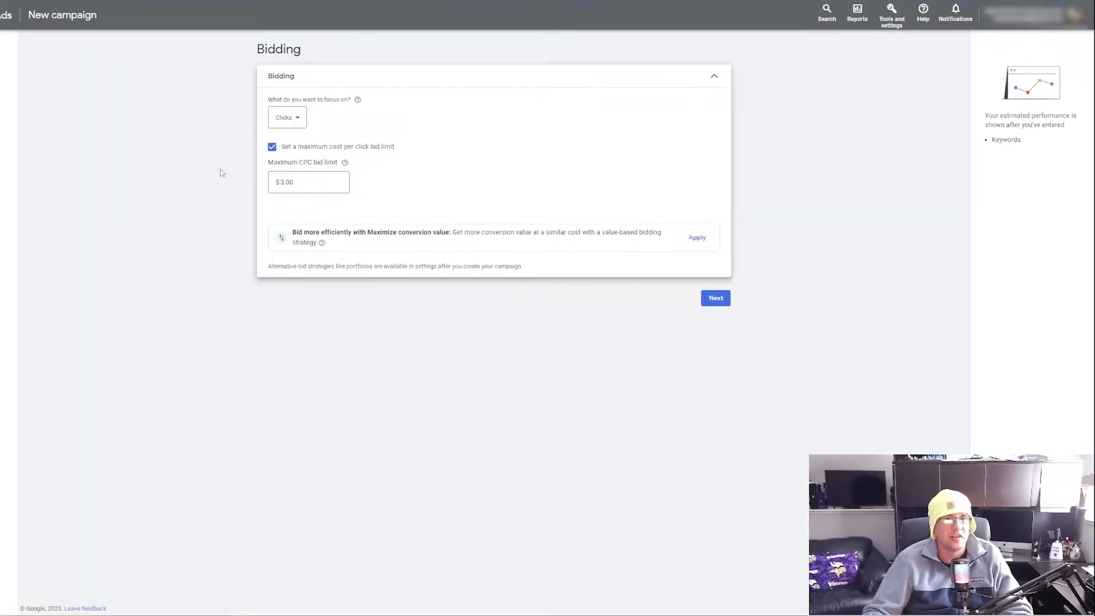
left_click(283, 182)
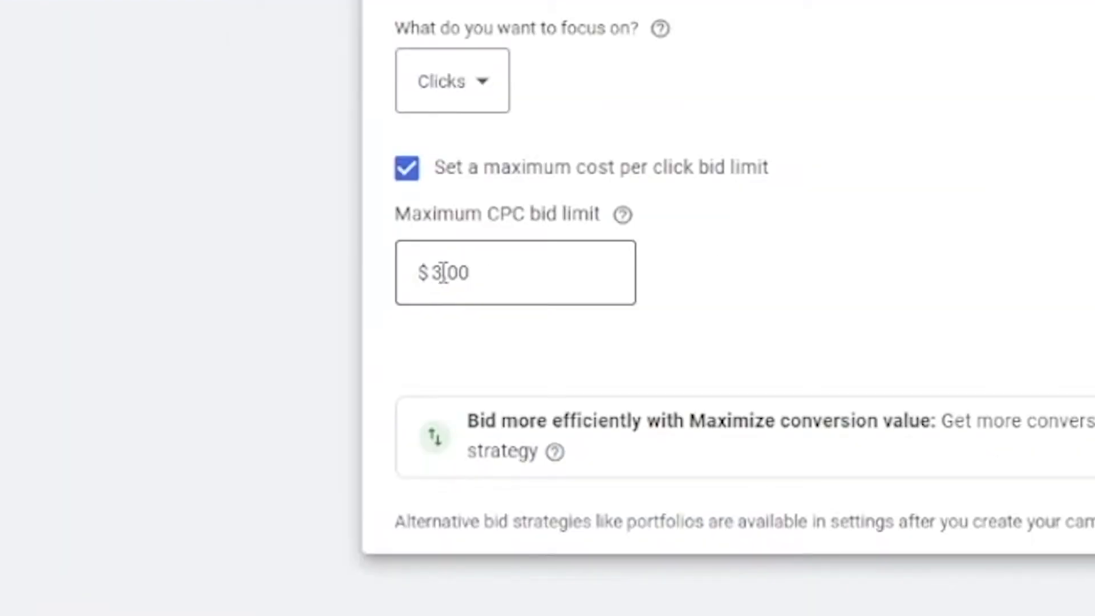
left_click_drag(441, 273, 433, 273)
left_click(422, 345)
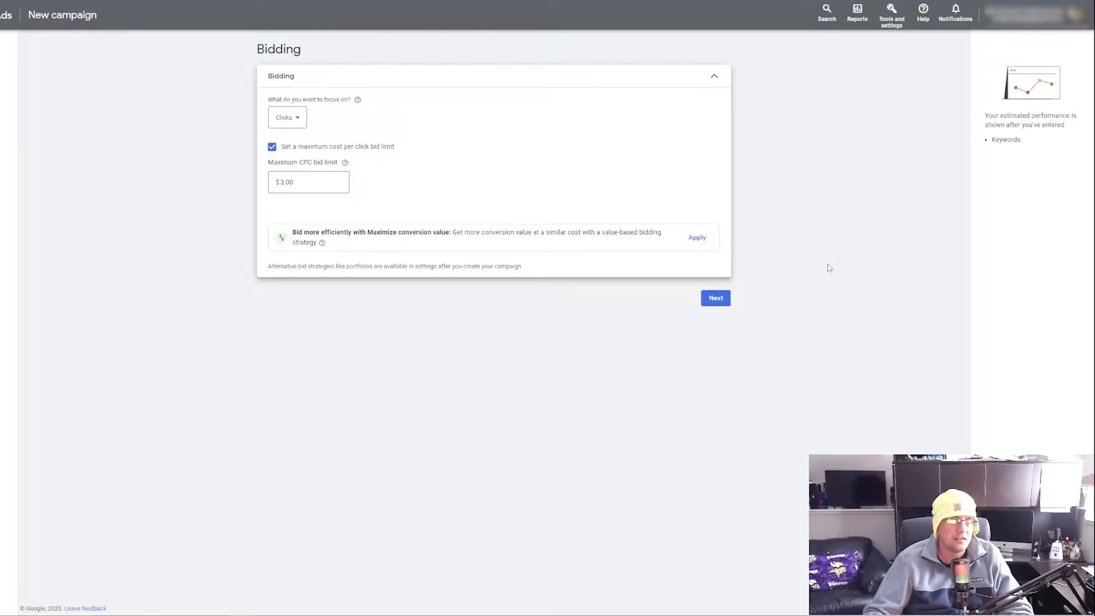
left_click(715, 299)
Exclude Google search partners and the Google Display Network from the campaign's networks.
left_click(347, 153)
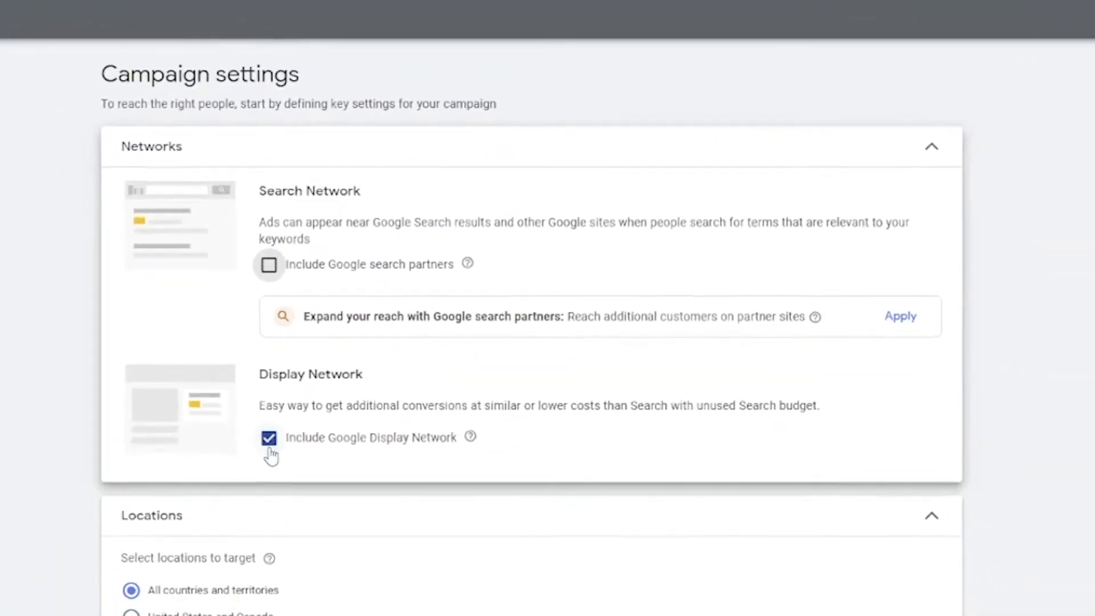
left_click(268, 445)
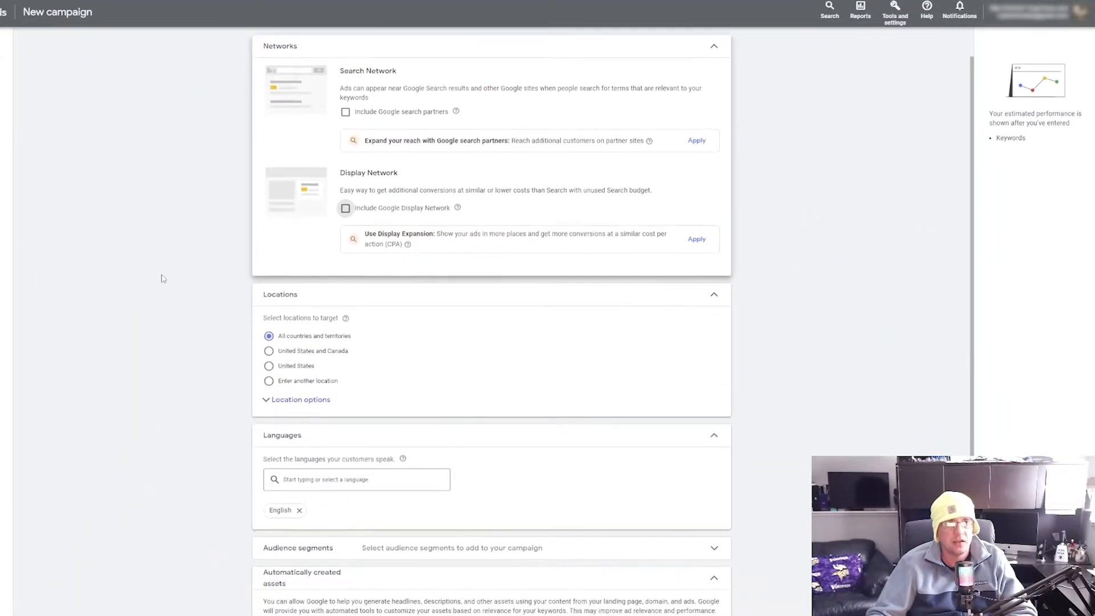
Target a 12-mile radius around Minneapolis, MN as a custom campaign location.
scroll(162, 278, "down", 1)
scroll(162, 278, "down", 2)
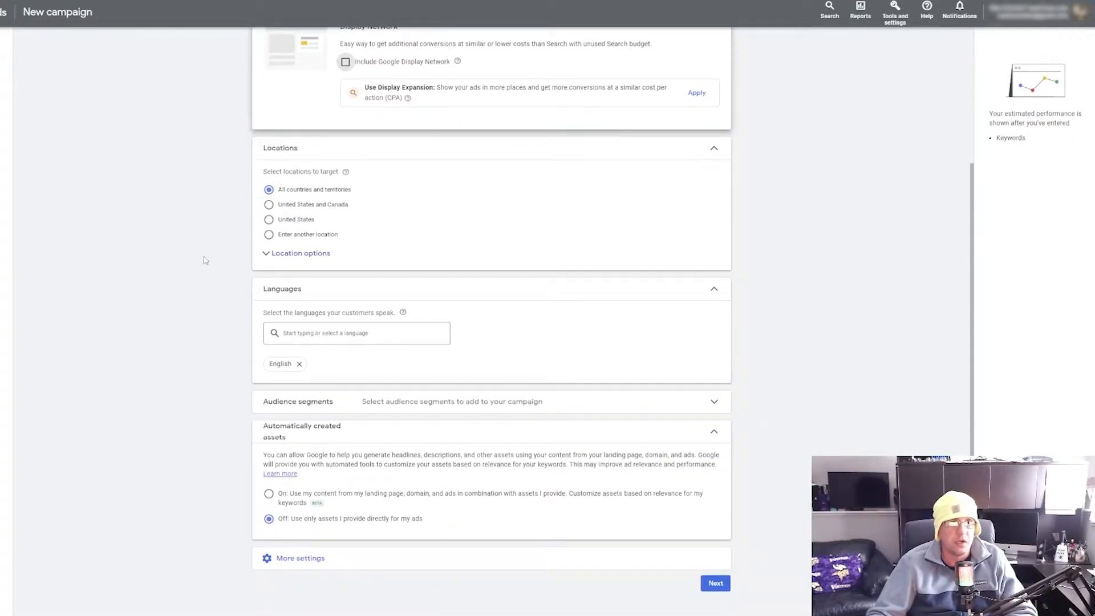
left_click(269, 234)
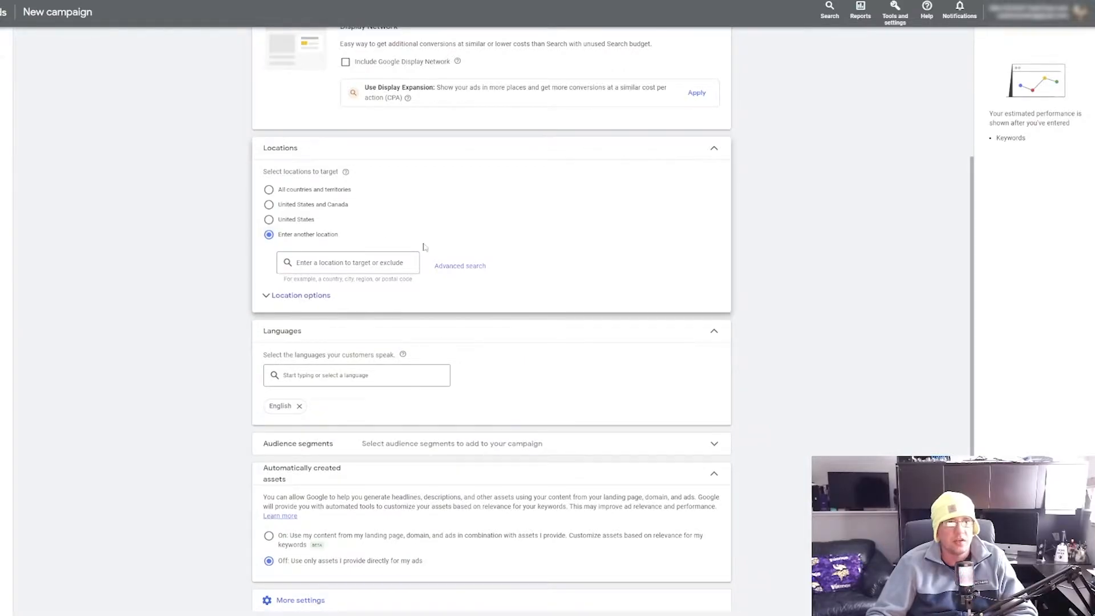
left_click(461, 265)
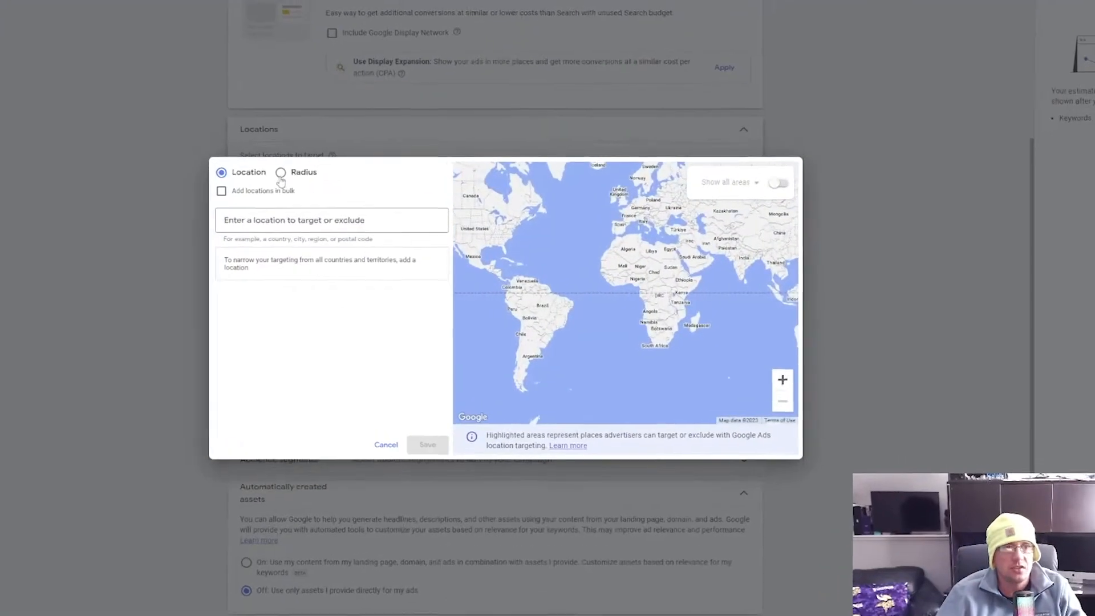
left_click(299, 185)
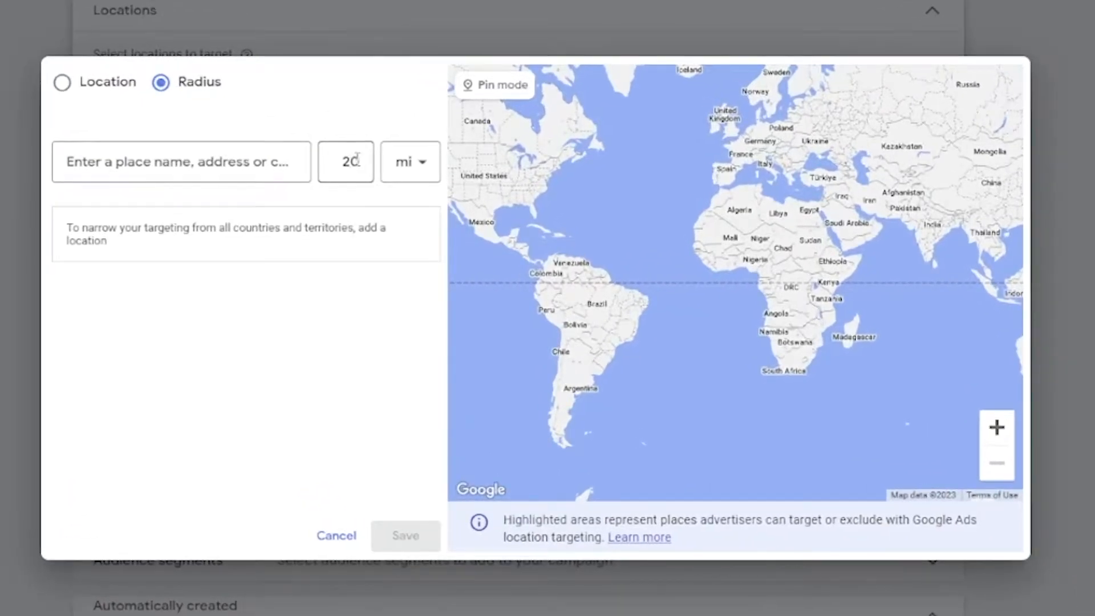
double_click(367, 198)
type("12")
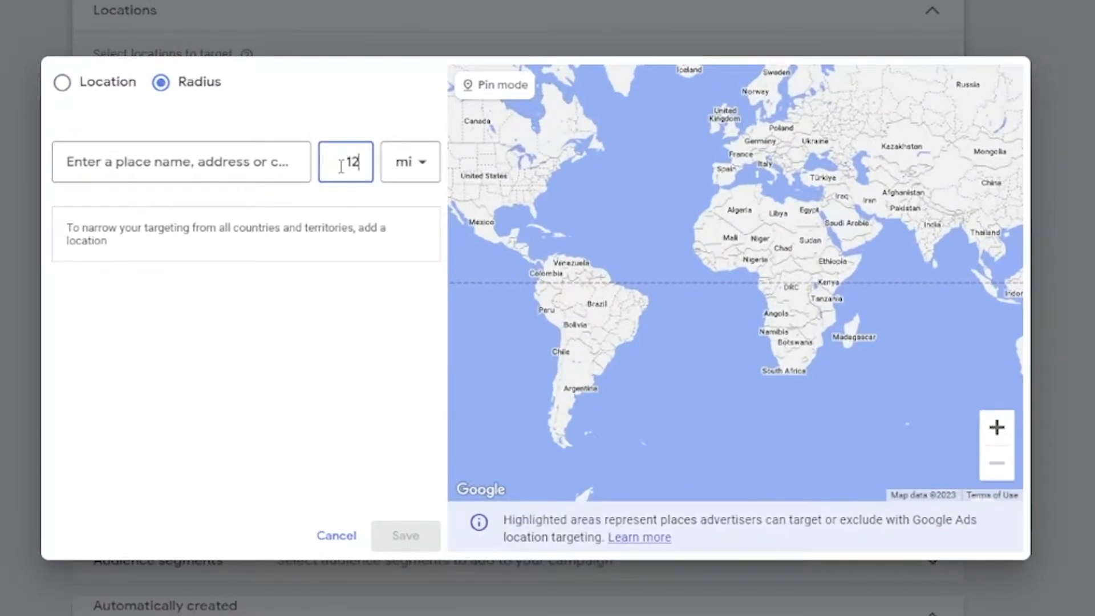
left_click(192, 162)
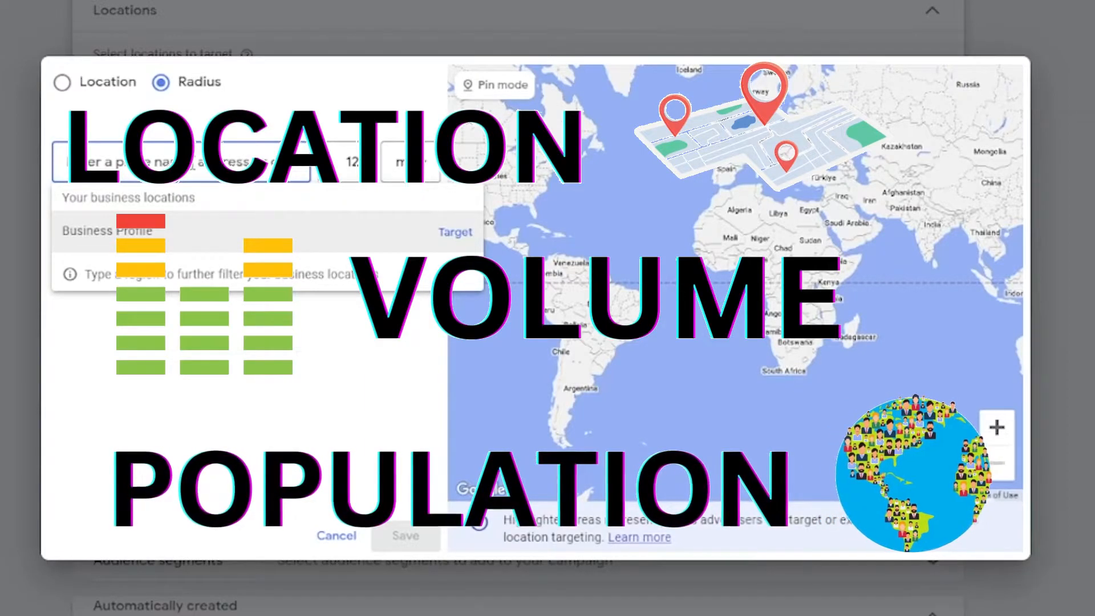
type("minneapol")
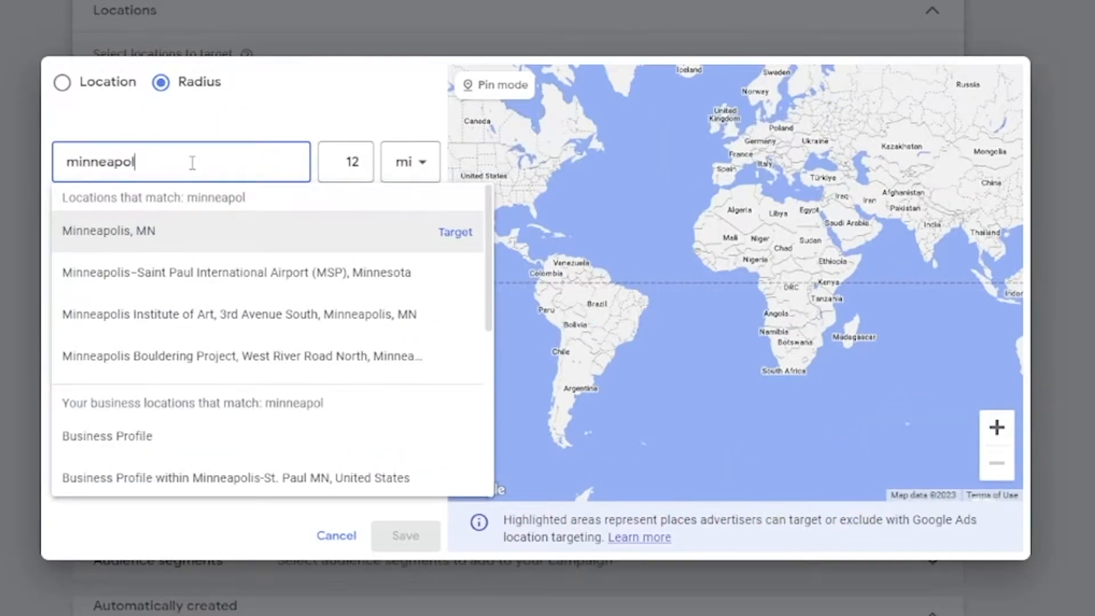
left_click(451, 231)
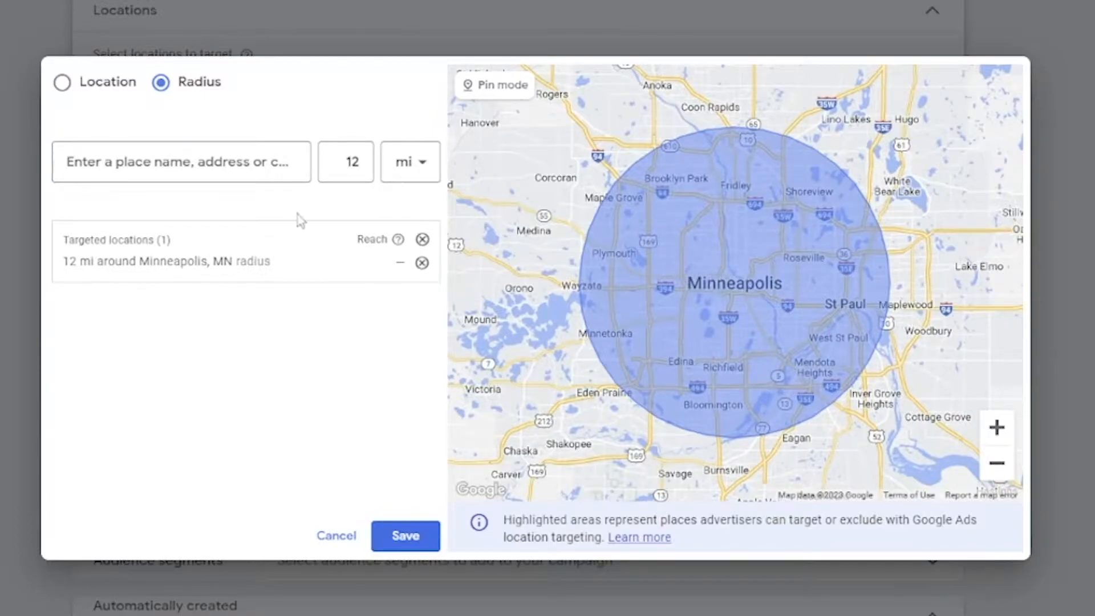
Set the Minneapolis target radius to 8 miles and save the location targeting.
left_click(317, 261)
left_click_drag(362, 311, 323, 313)
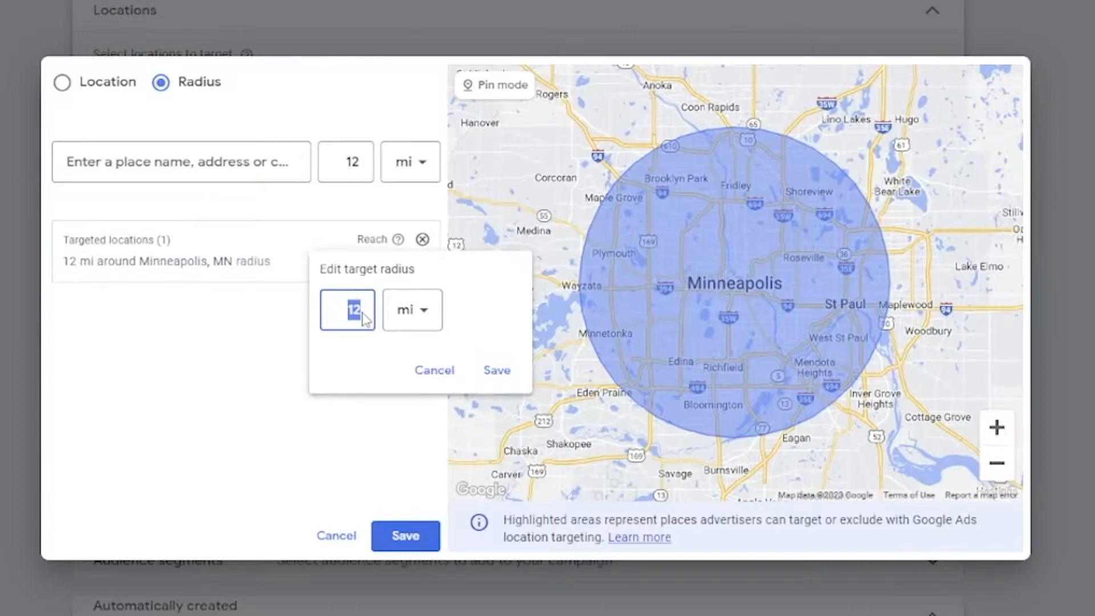
key("BackSpace")
type("8")
left_click(490, 371)
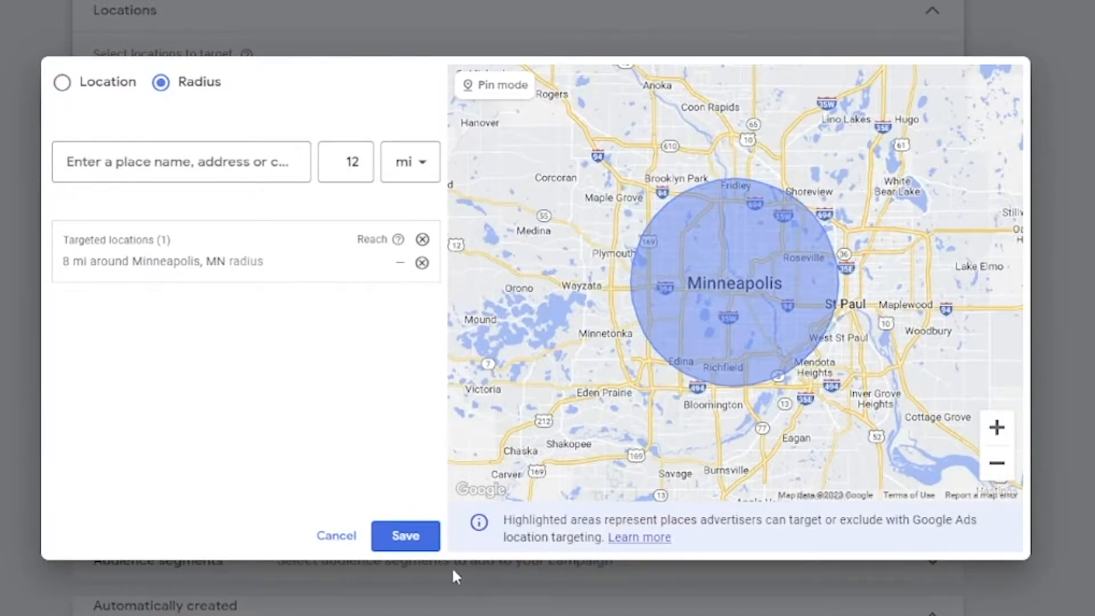
left_click(414, 538)
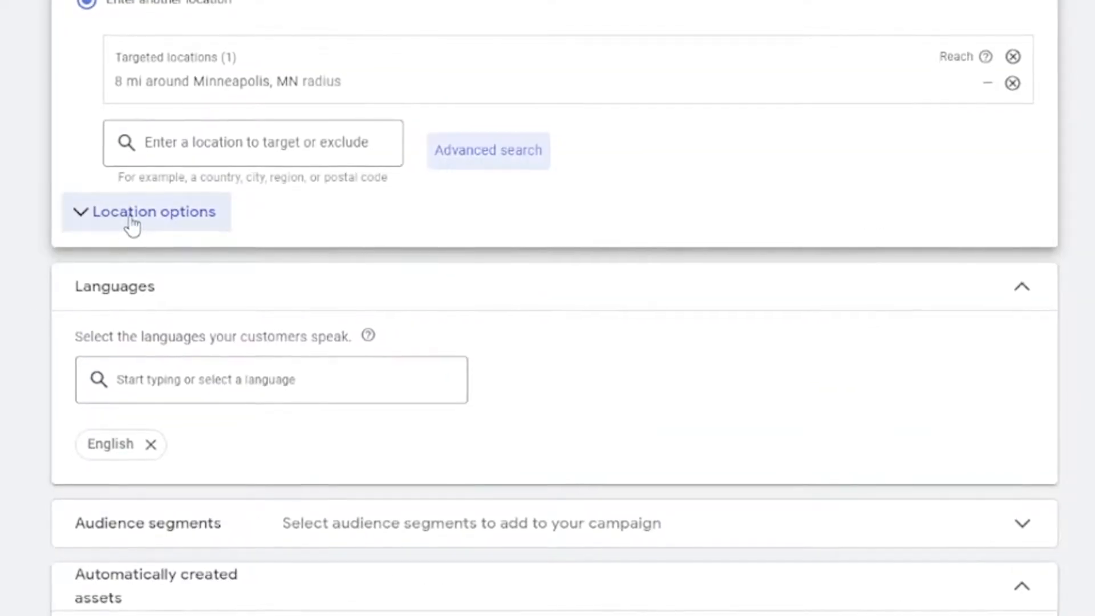
Set the location target option to Presence: people in or regularly in the targeted locations.
left_click(142, 363)
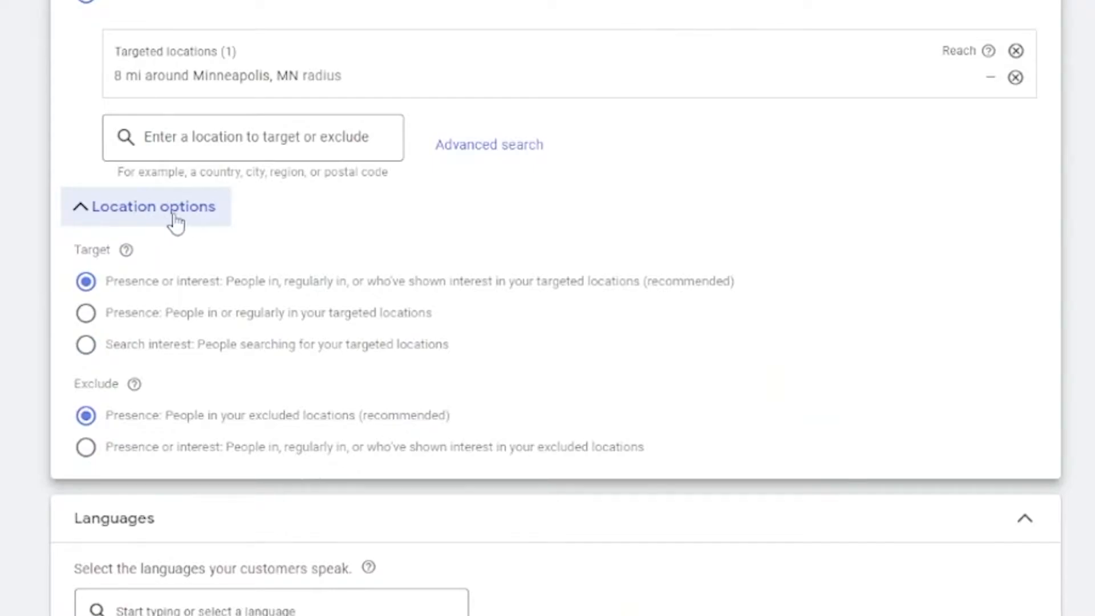
left_click(86, 314)
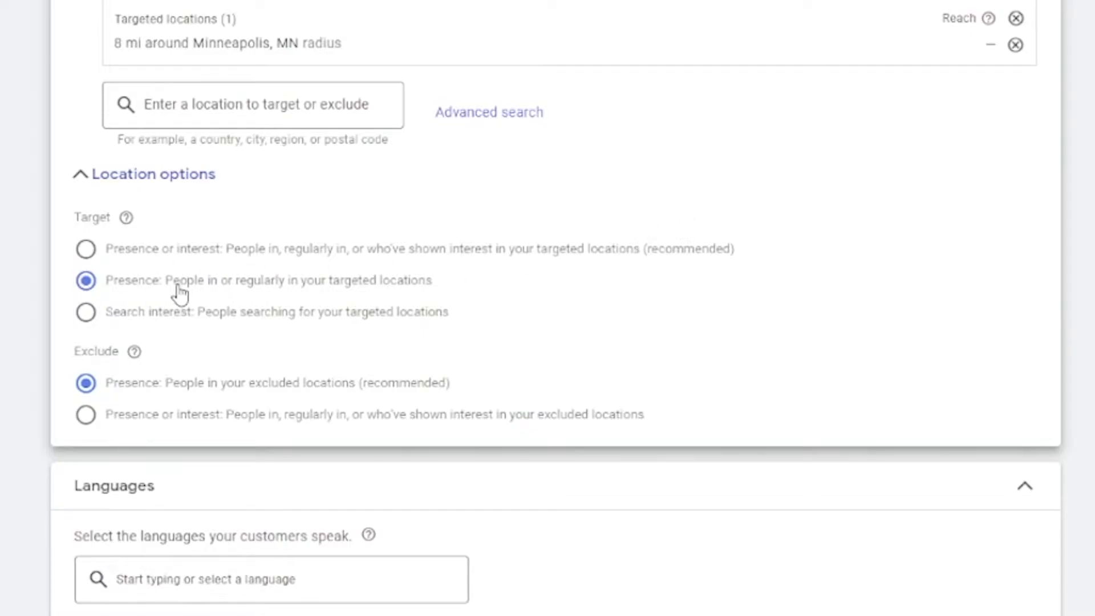
Look up "sp" among the campaign's customer languages and clear the search.
scroll(1, 295, "down", 2)
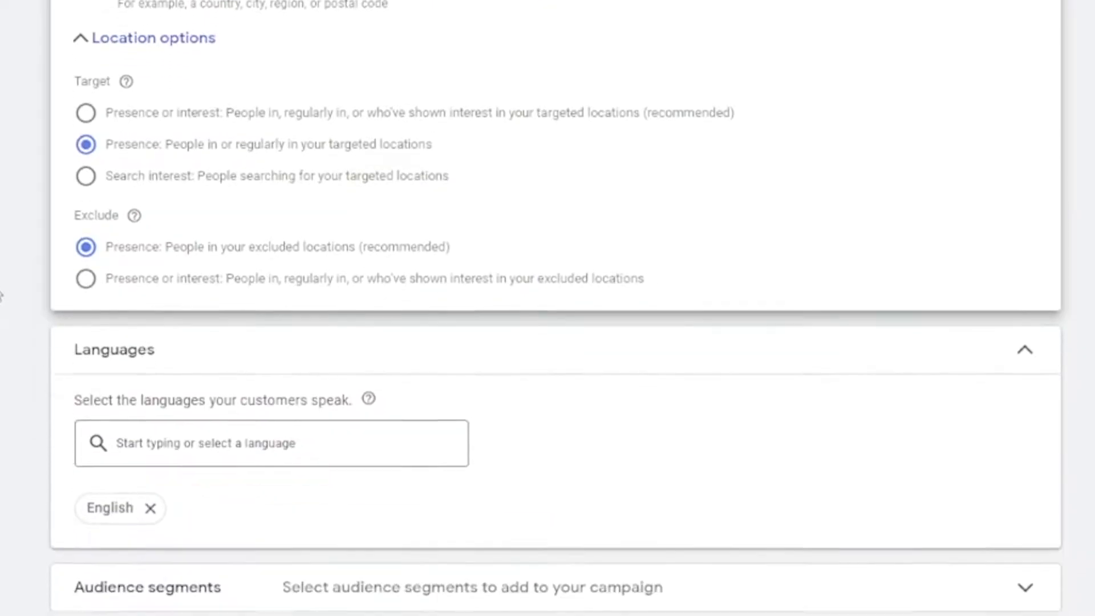
scroll(11, 302, "down", 3)
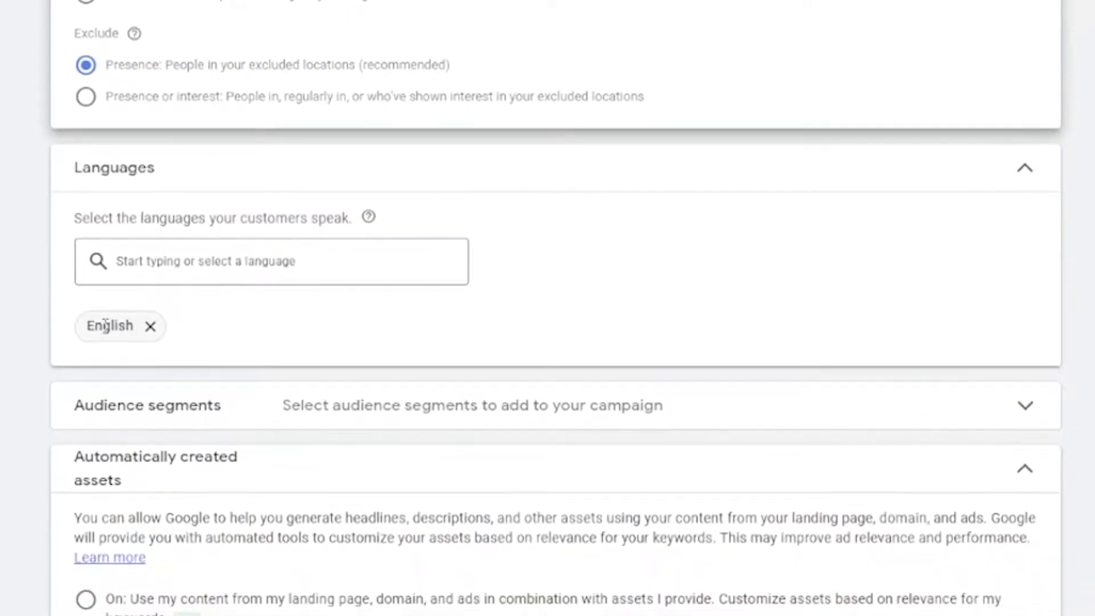
scroll(106, 325, "down", 2)
left_click(320, 196)
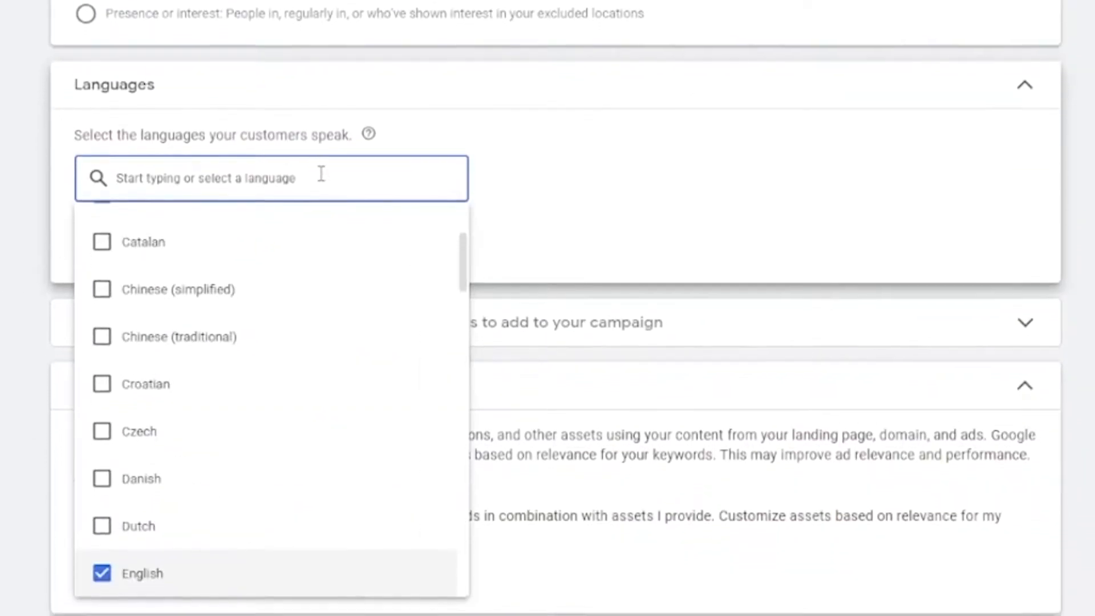
type("sp")
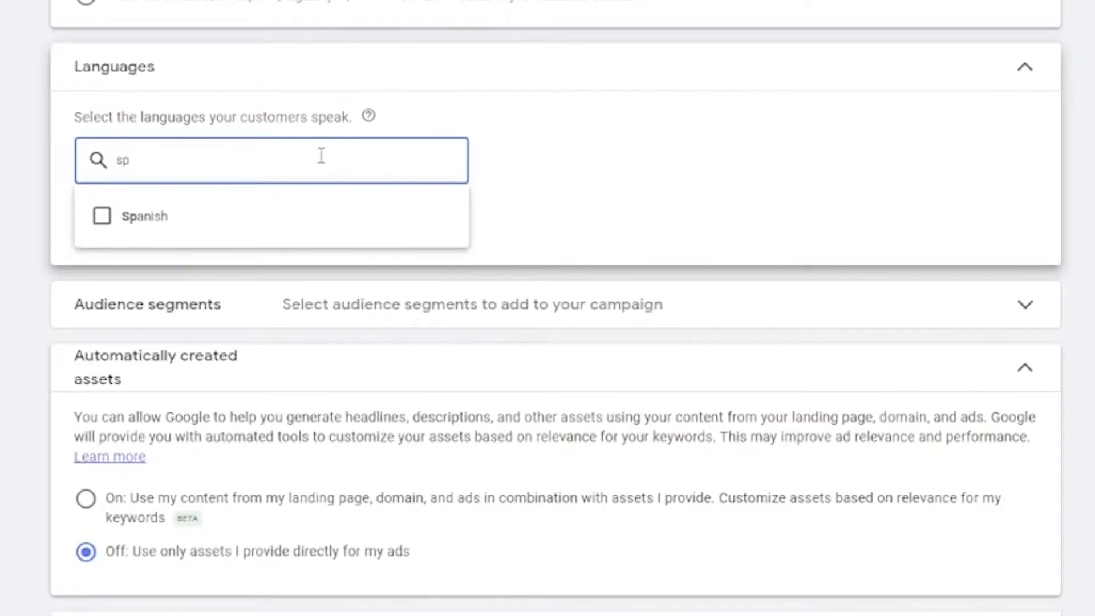
key("BackSpace")
key("BackSpace")
left_click(761, 153)
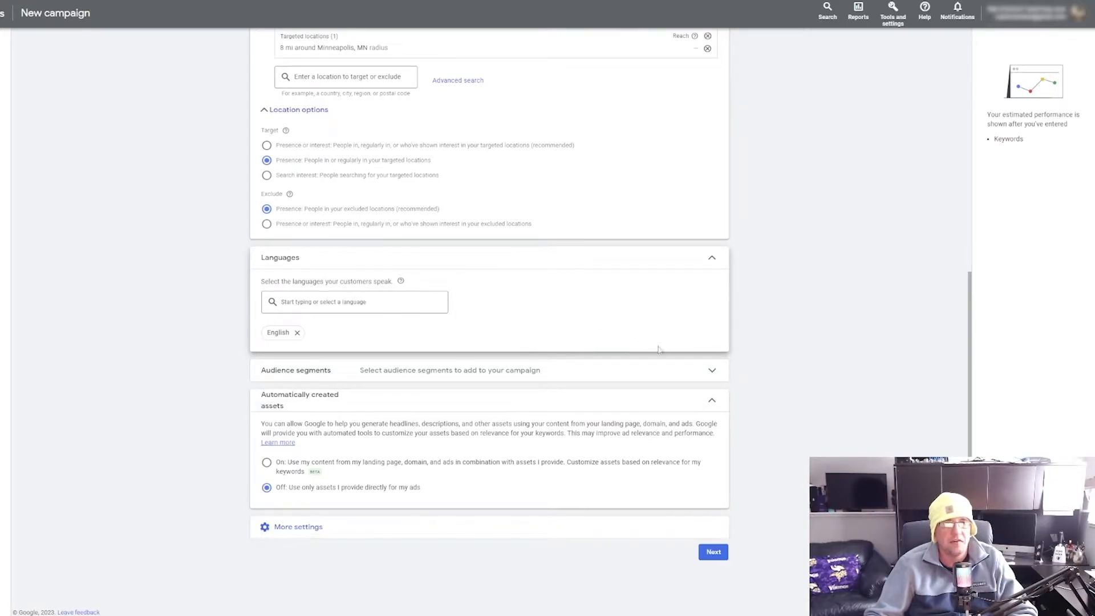
Collapse the automatically created assets section and open the ad schedule from the additional campaign settings.
left_click(711, 402)
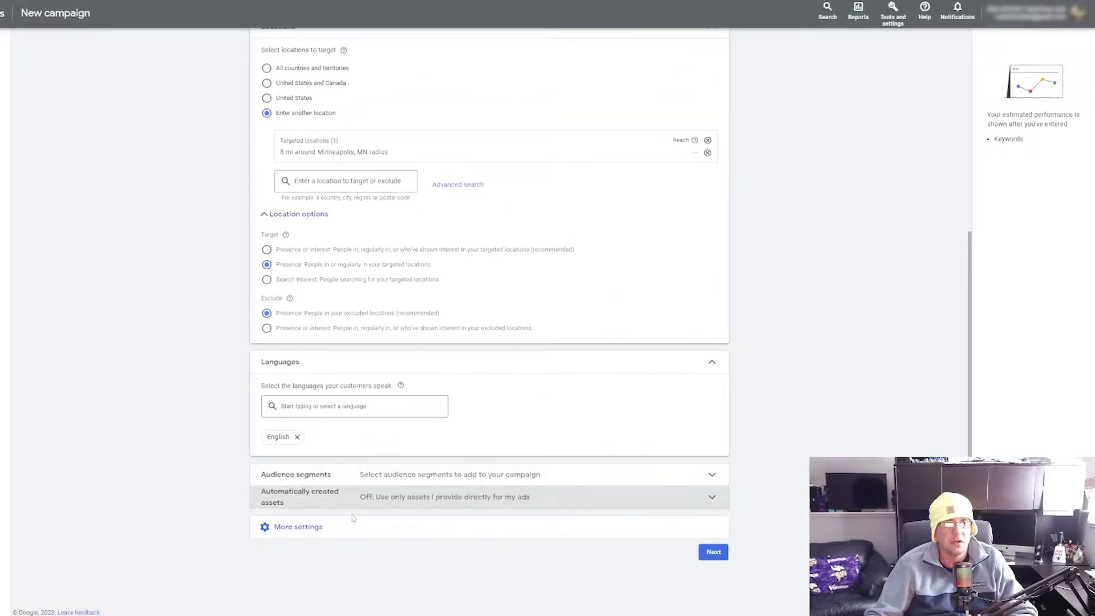
left_click(310, 527)
scroll(105, 452, "down", 1)
scroll(105, 452, "down", 2)
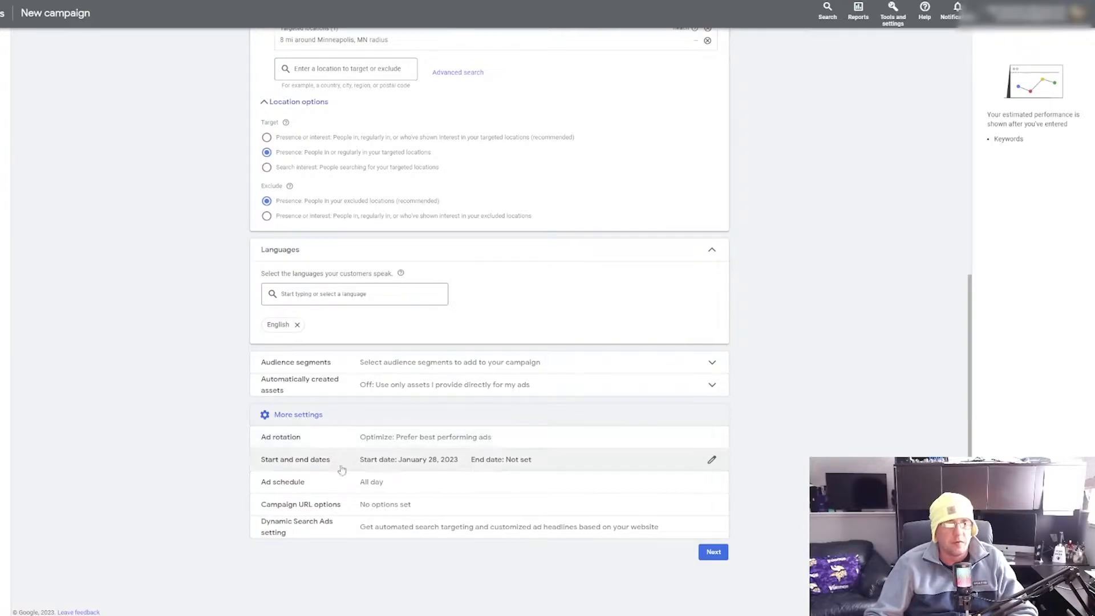
left_click(409, 486)
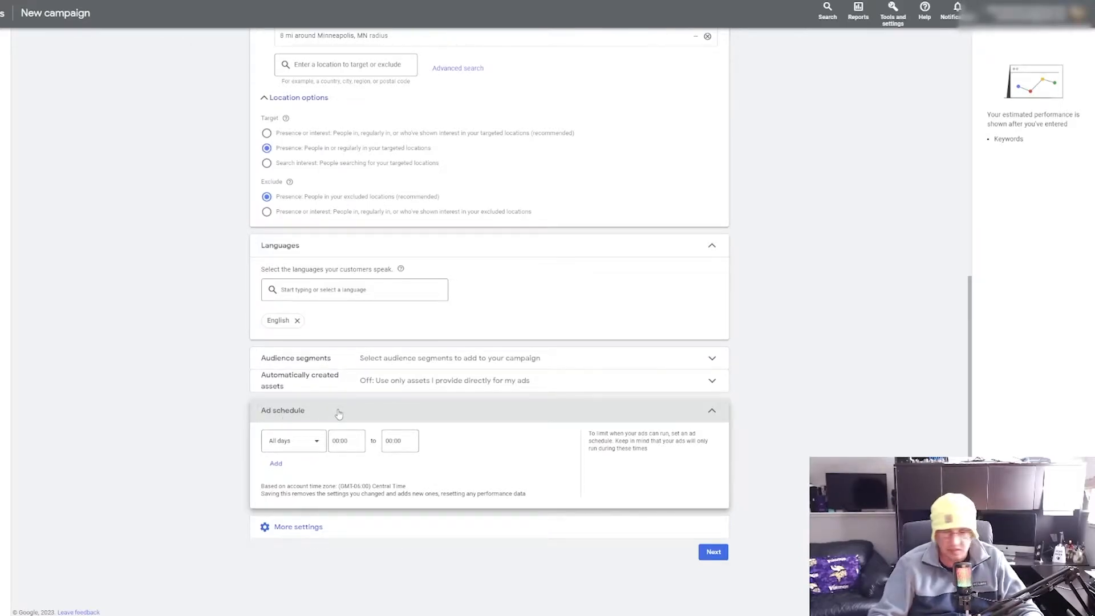
key("ctrl+plus")
key("ctrl+plus")
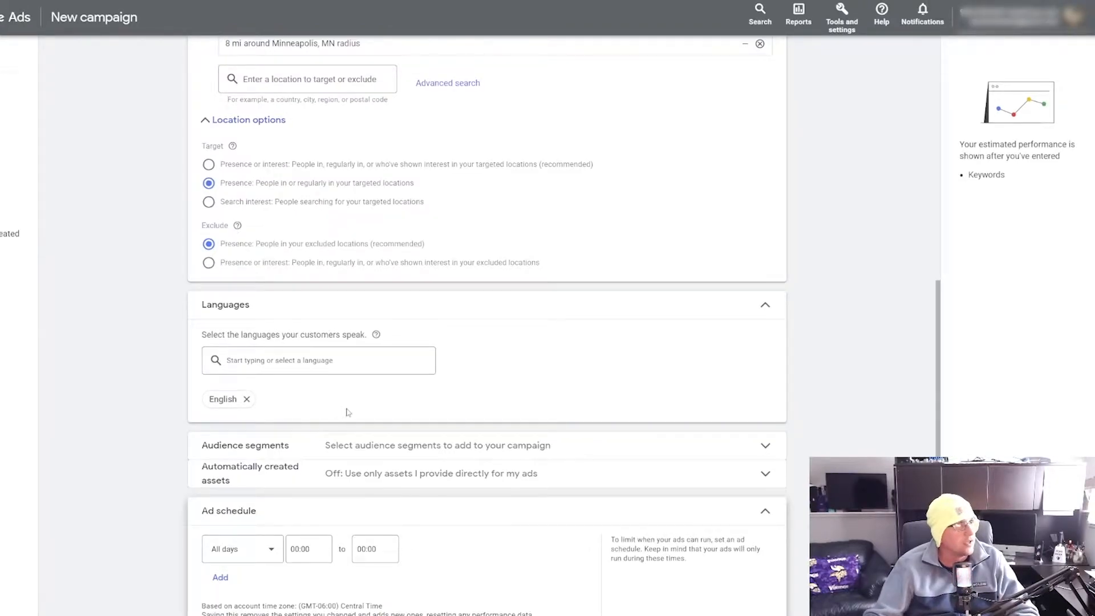
scroll(411, 394, "down", 3)
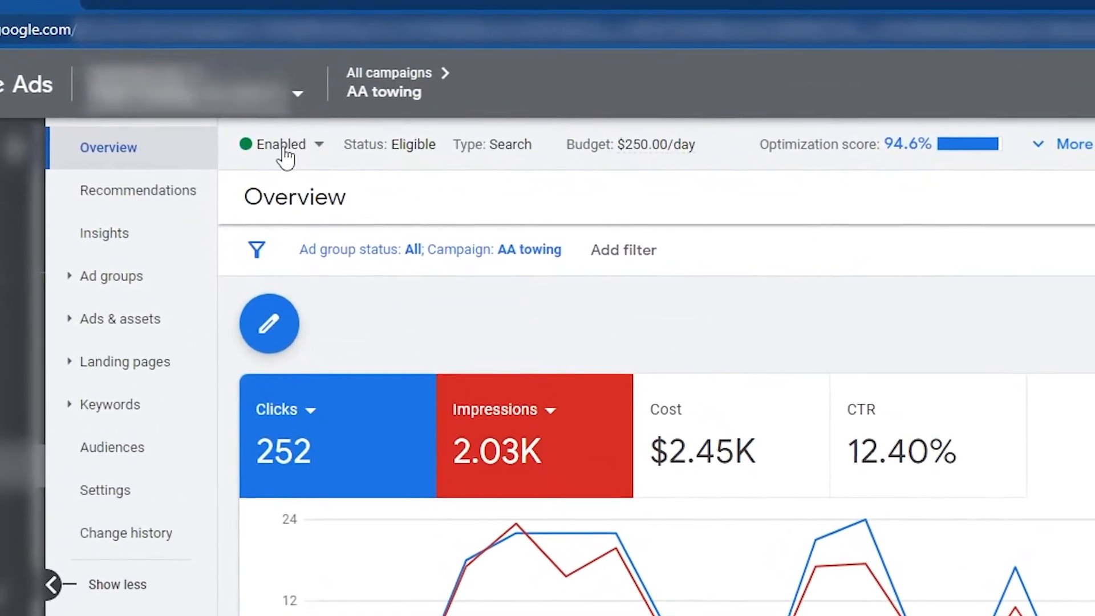
Pause the AA towing campaign and review the match types, conversions and cost per conversion of its search keywords.
left_click(275, 130)
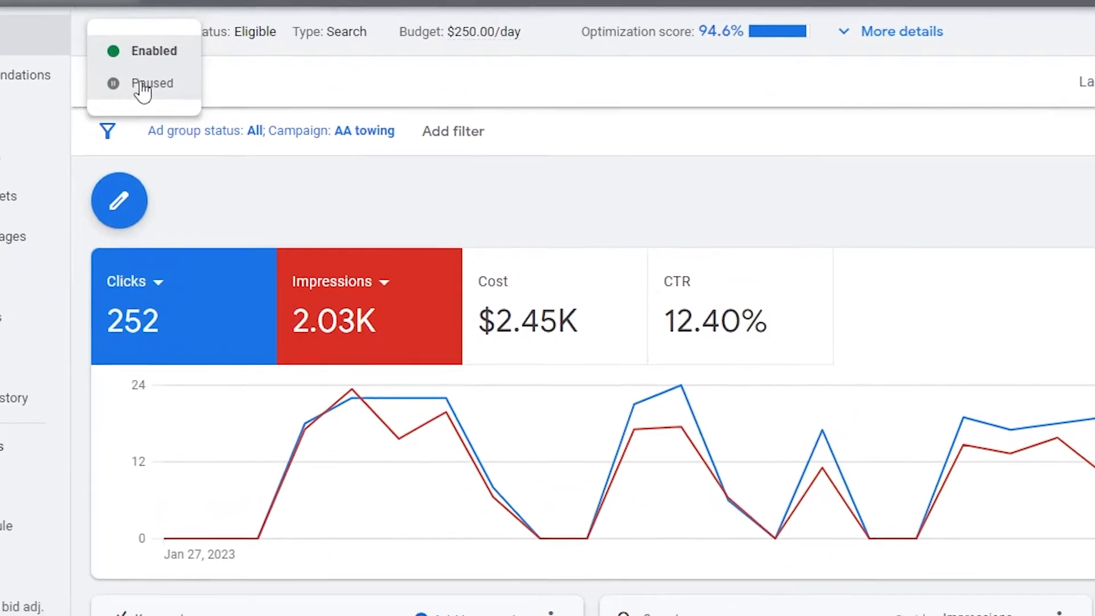
left_click(192, 123)
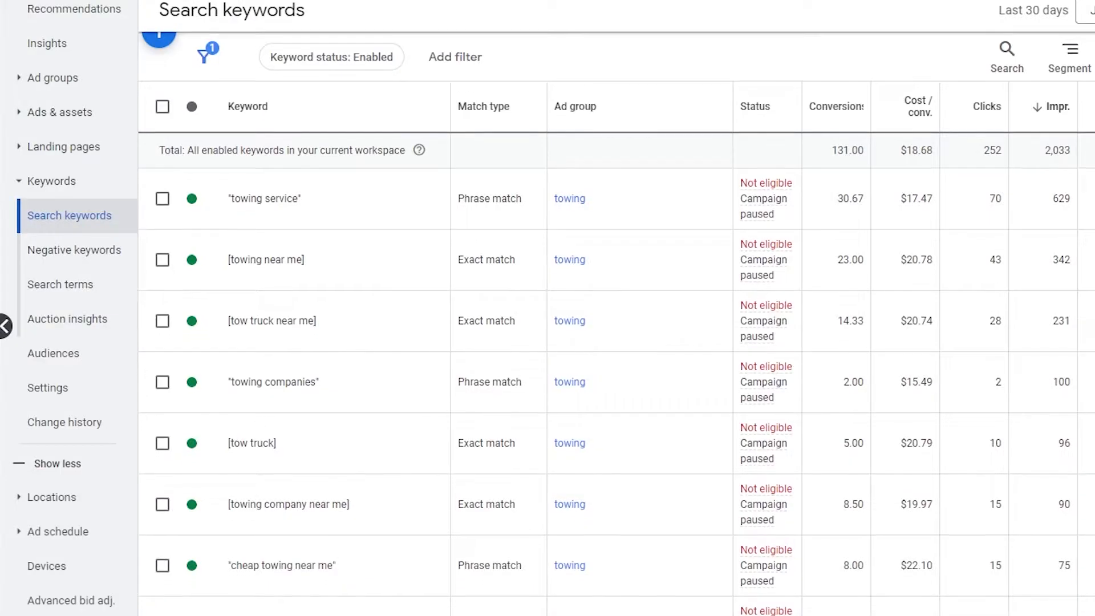
scroll(616, 342, "down", 2)
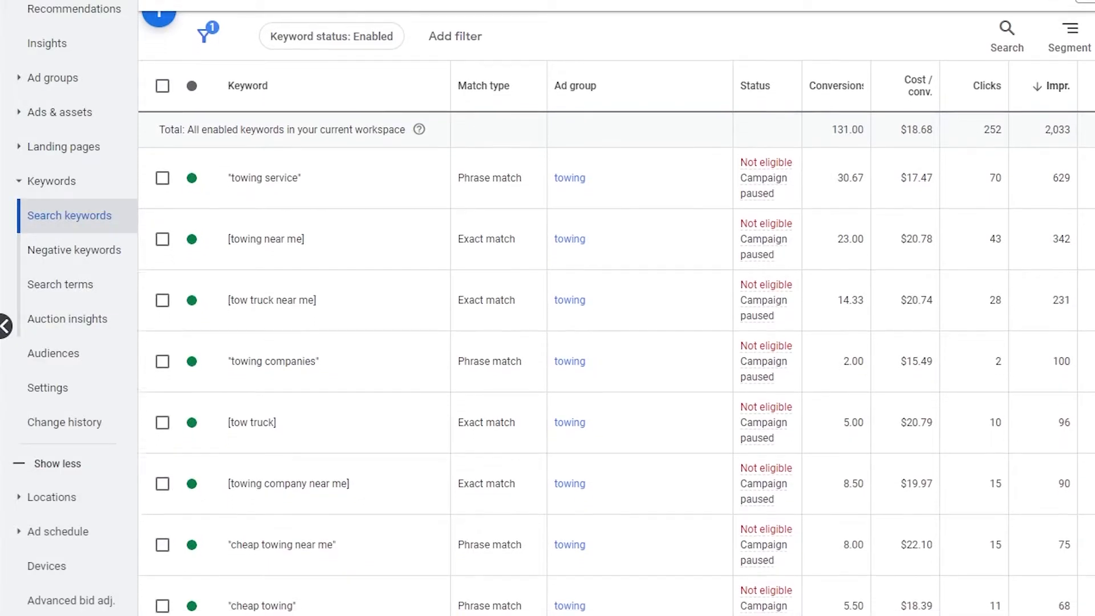
scroll(616, 370, "down", 1)
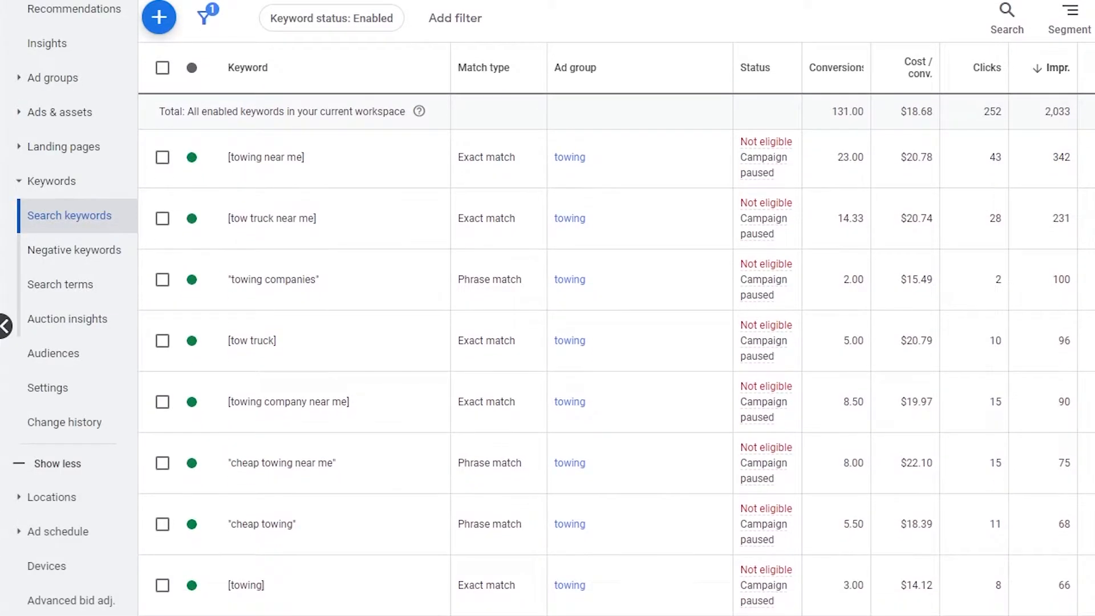
scroll(616, 371, "down", 1)
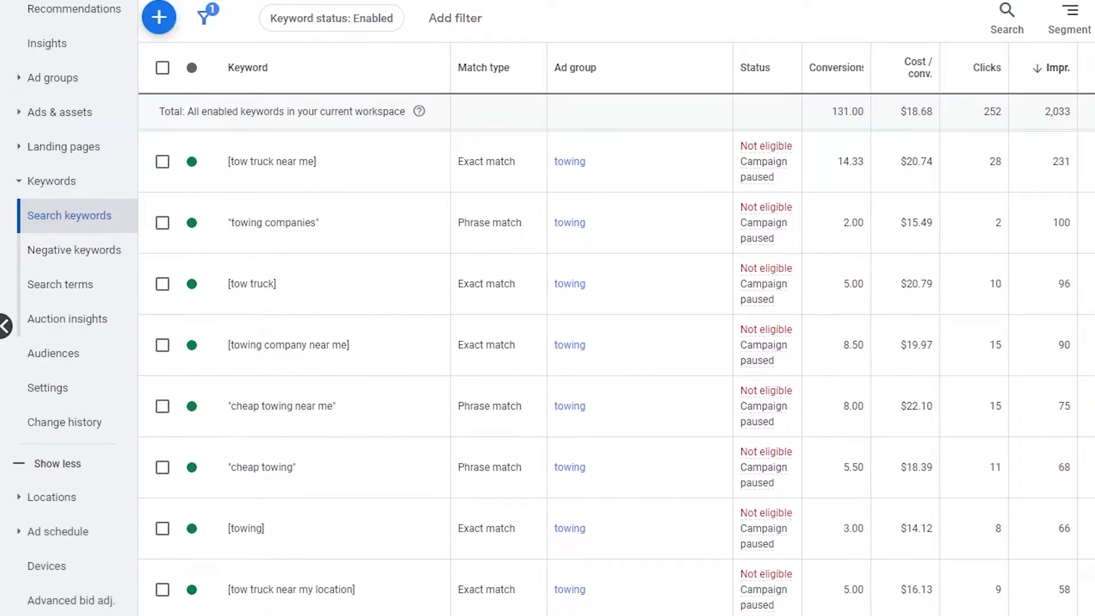
scroll(615, 371, "down", 1)
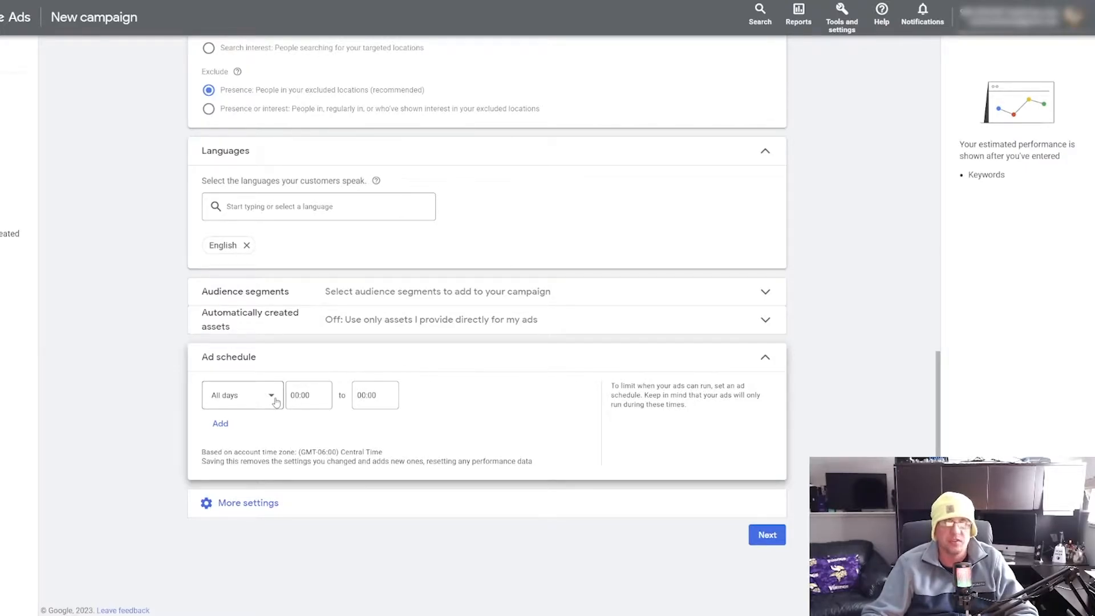
Set the new campaign's ad schedule to Mondays - Fridays with a start time of 08:00.
left_click(274, 397)
left_click(237, 423)
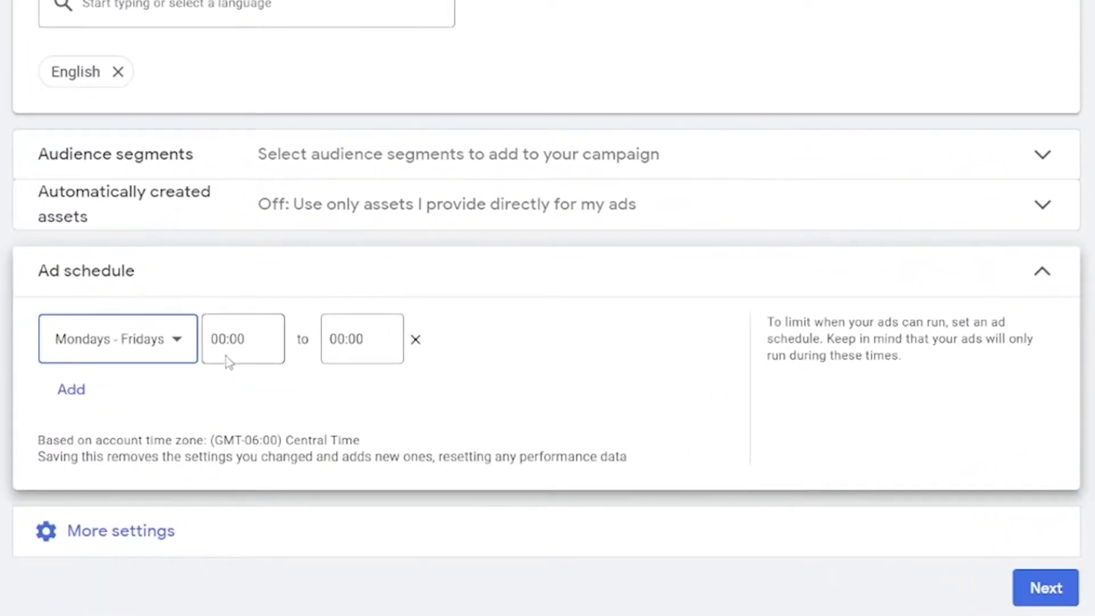
left_click(281, 378)
scroll(257, 217, "down", 10)
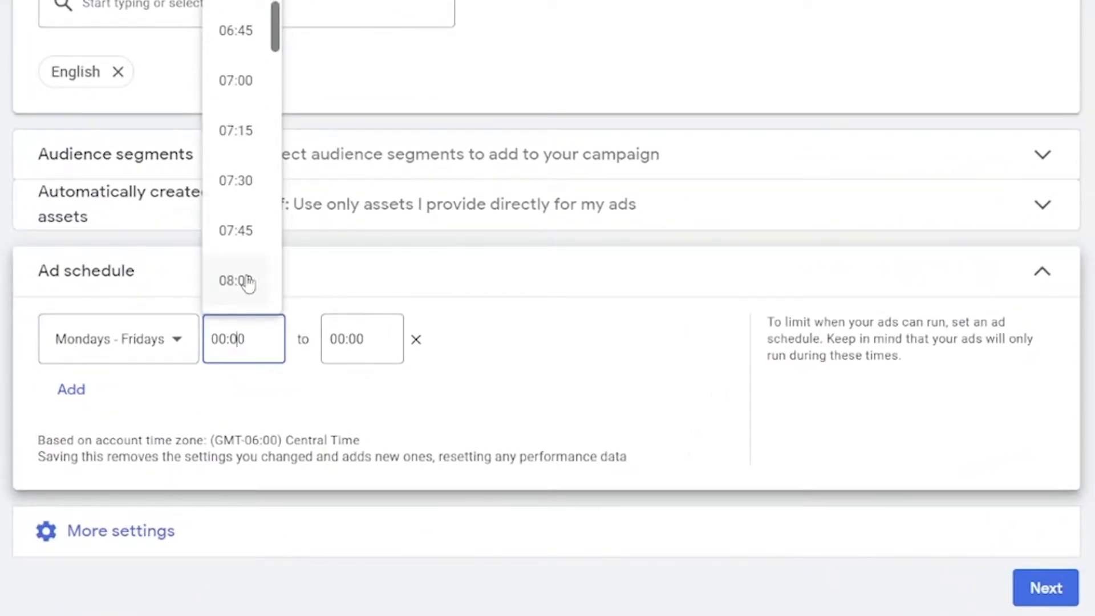
left_click(244, 281)
Set the ad schedule's end time to 17:00 and continue to the keywords and ads stage.
left_click(338, 342)
scroll(354, 230, "down", 12)
scroll(354, 229, "up", 3)
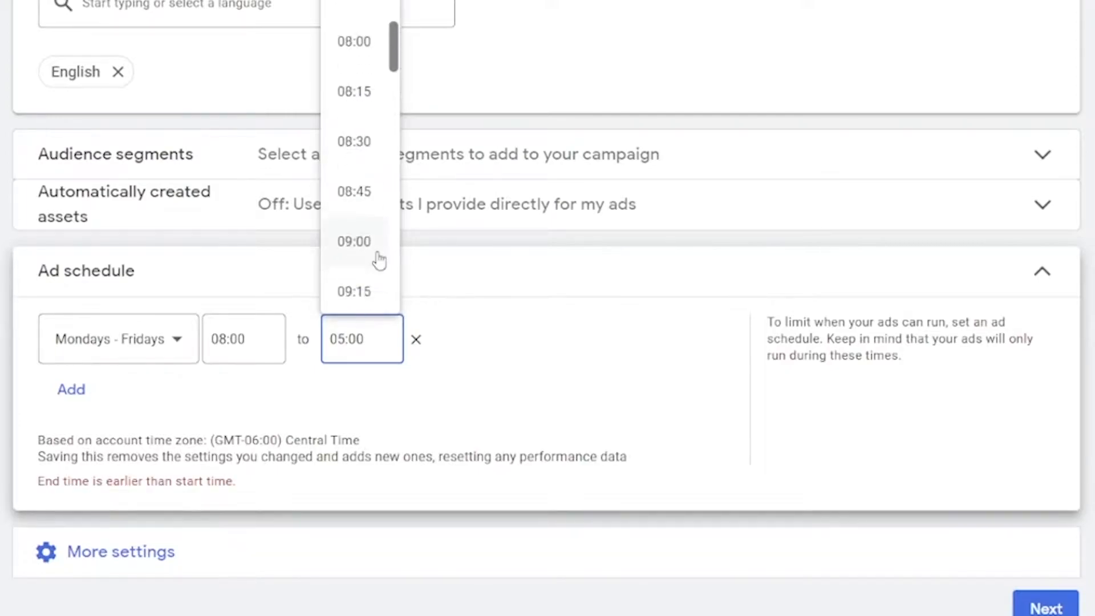
scroll(380, 259, "down", 20)
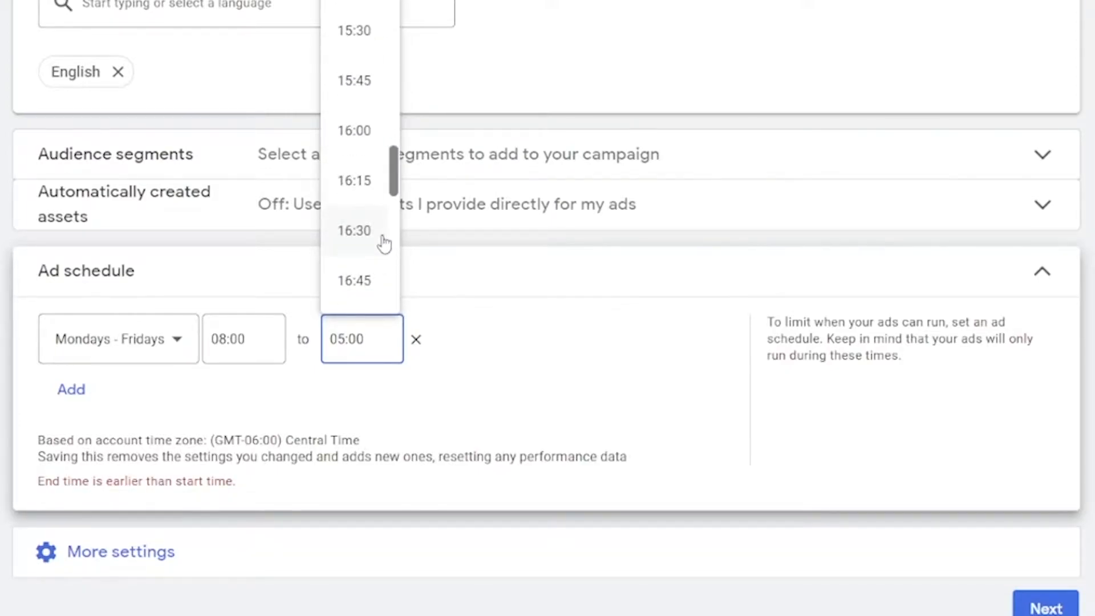
scroll(379, 246, "down", 1)
scroll(371, 245, "up", 4)
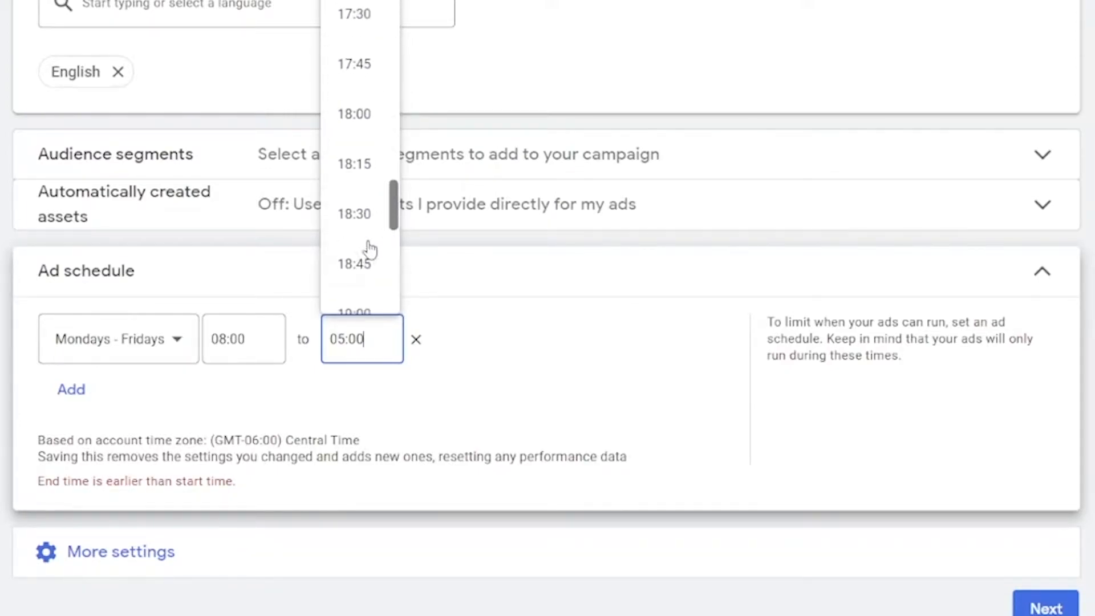
left_click(354, 1)
left_click(543, 329)
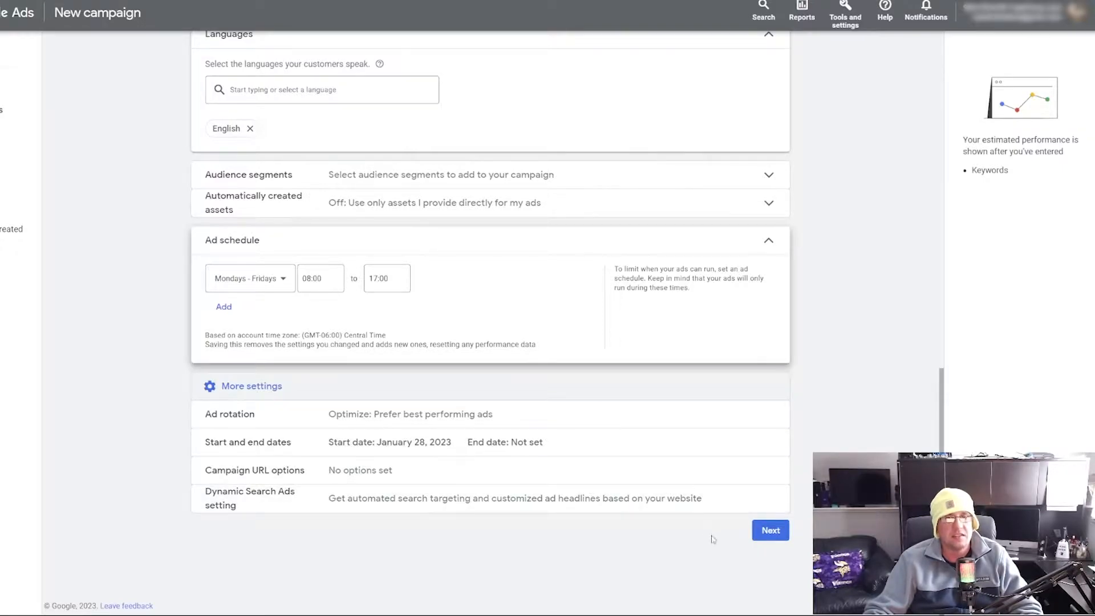
left_click(762, 529)
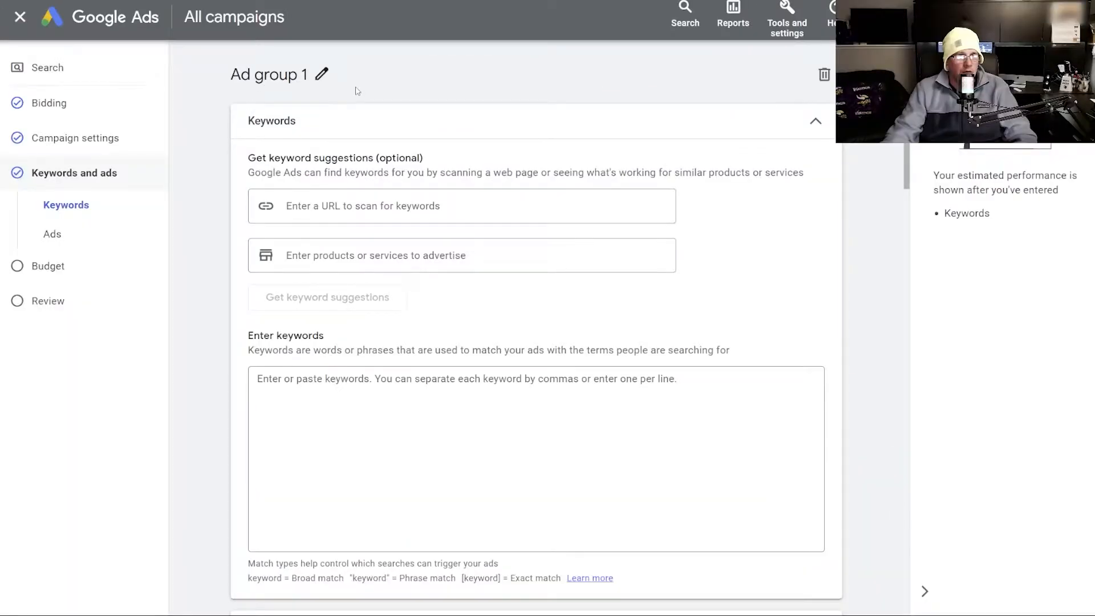
Rename Ad group 1 as "towing".
left_click(321, 73)
triple_click(322, 73)
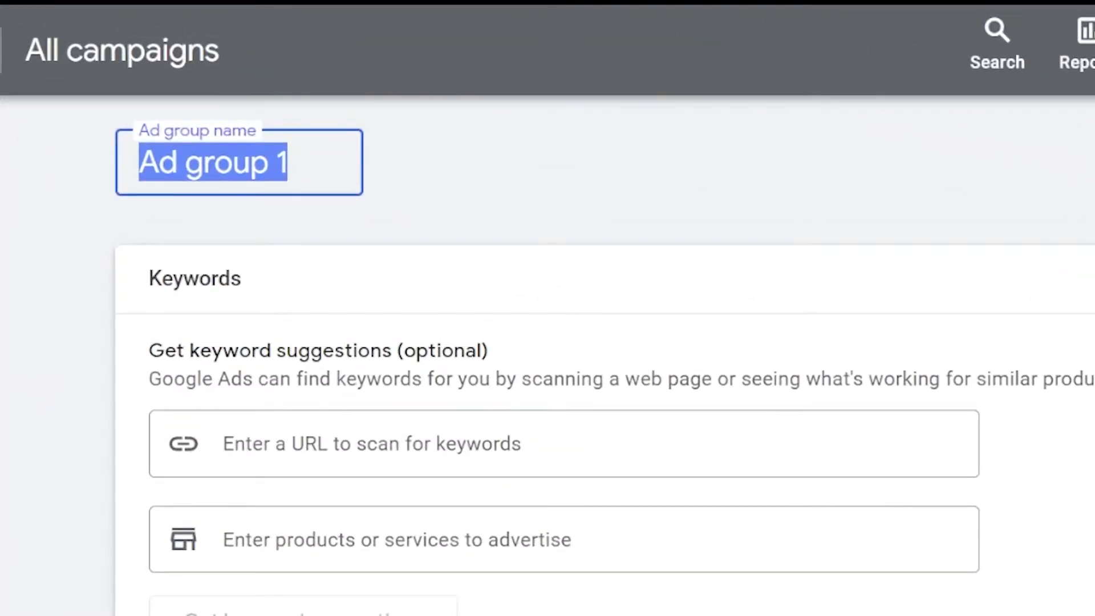
type("towing")
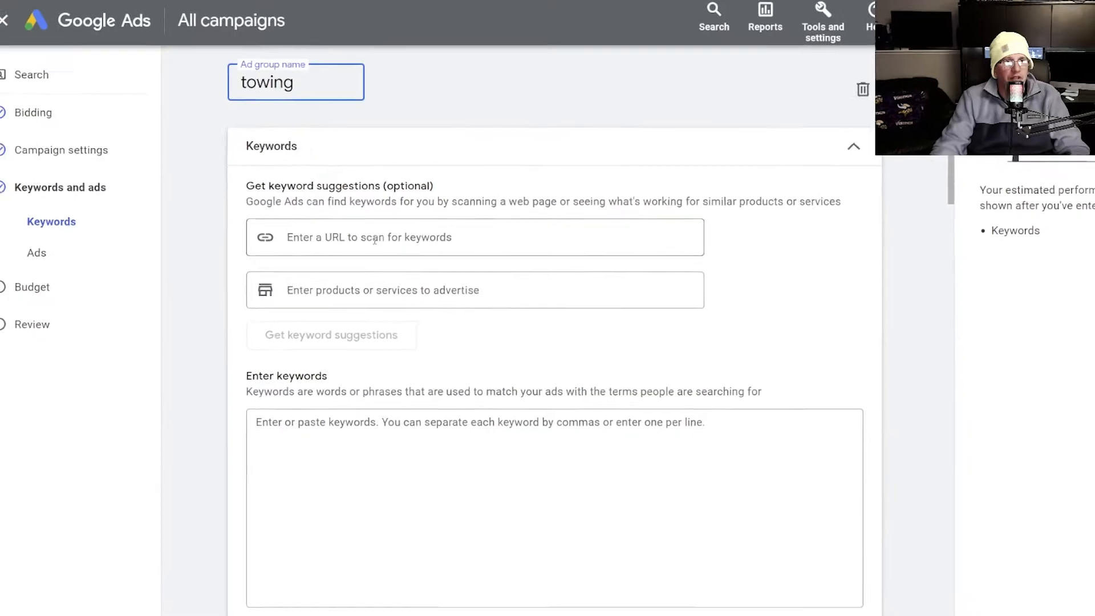
left_click(319, 448)
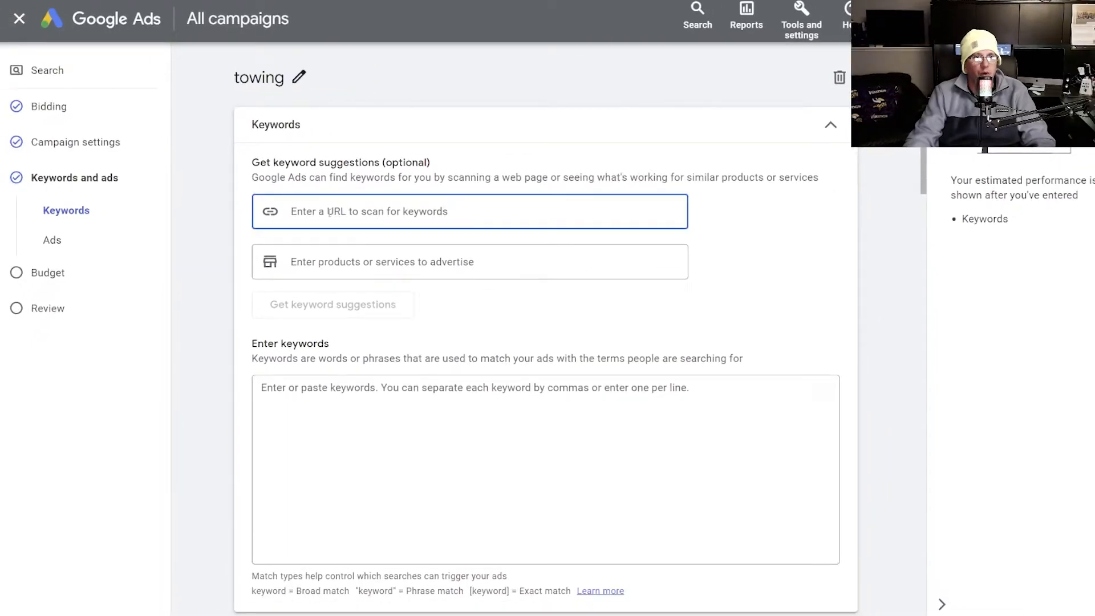
Get keyword suggestions for the service "towing" and examine the suggested list for irrelevant terms.
left_click(332, 265)
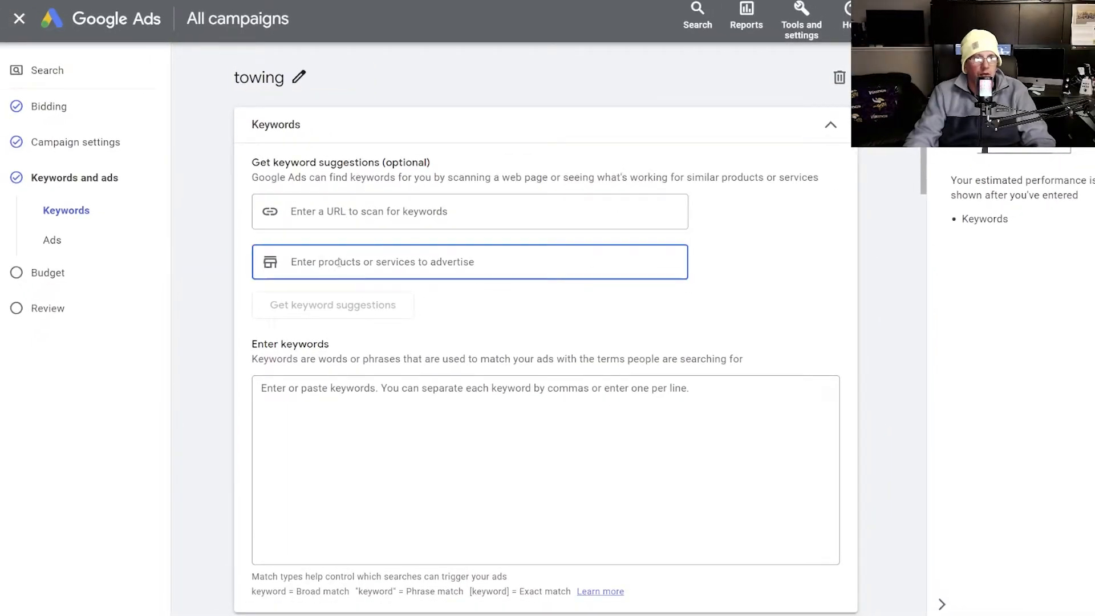
type("towing")
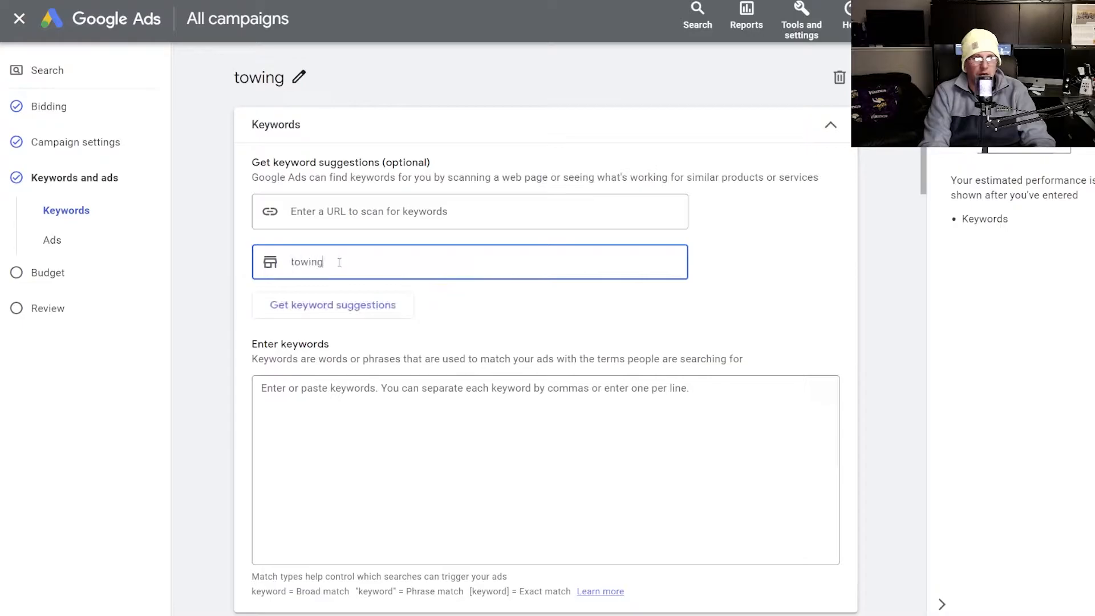
left_click(353, 307)
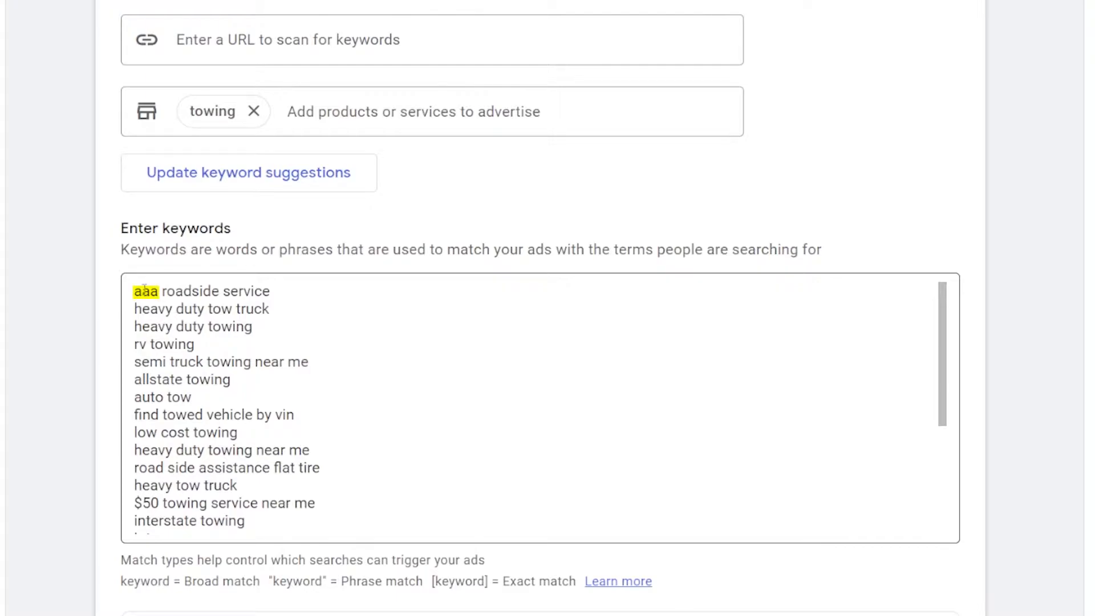
left_click(141, 310)
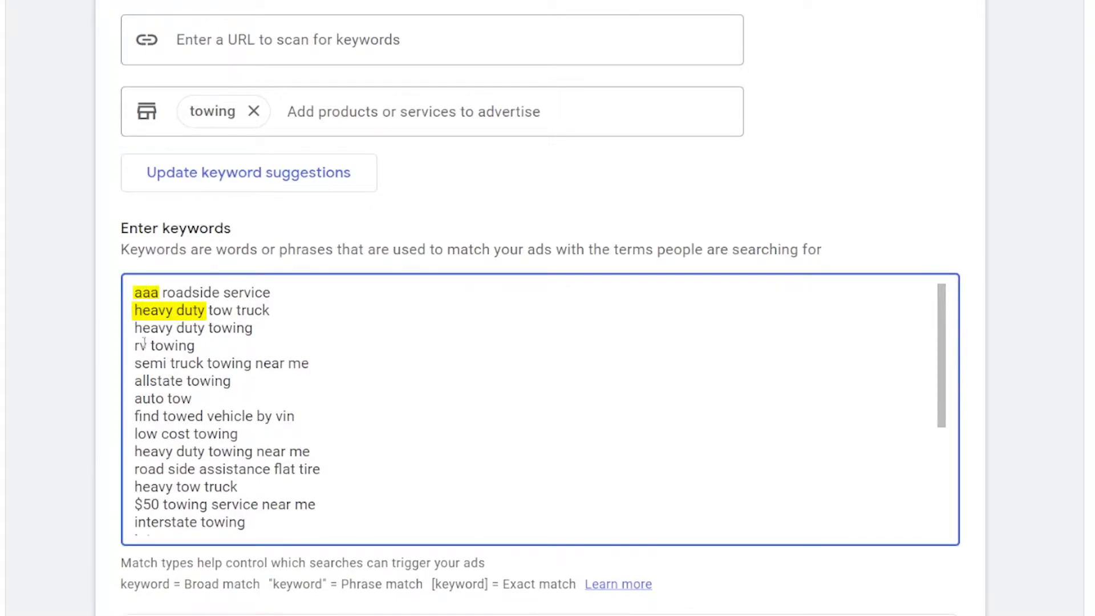
left_click(151, 383)
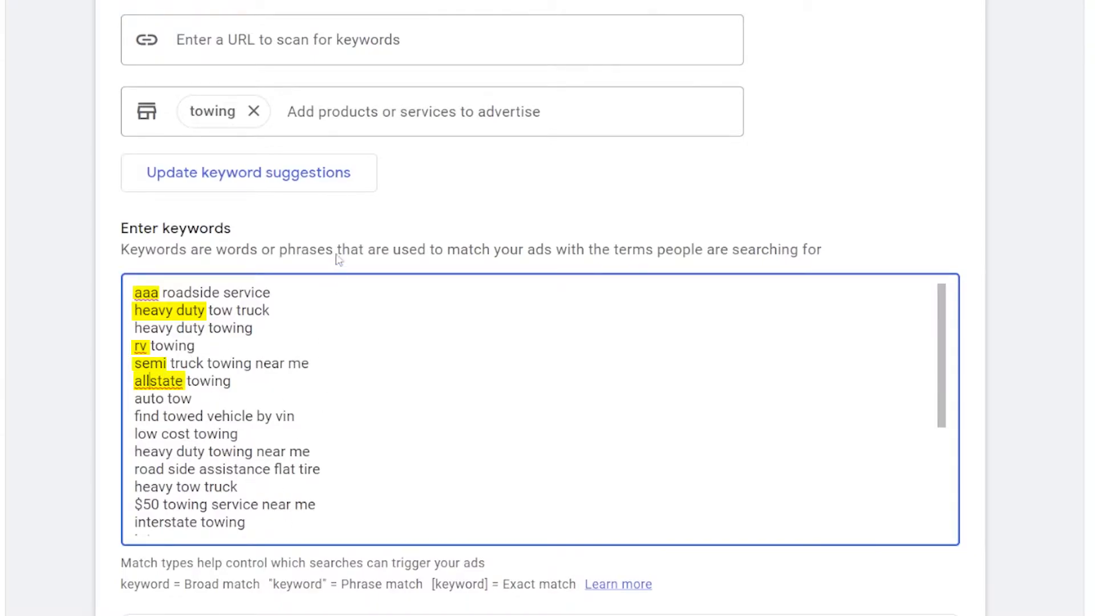
Remove the "towing" service from the suggestion source and delete all suggested keywords from the ad group.
left_click(255, 110)
left_click(423, 334)
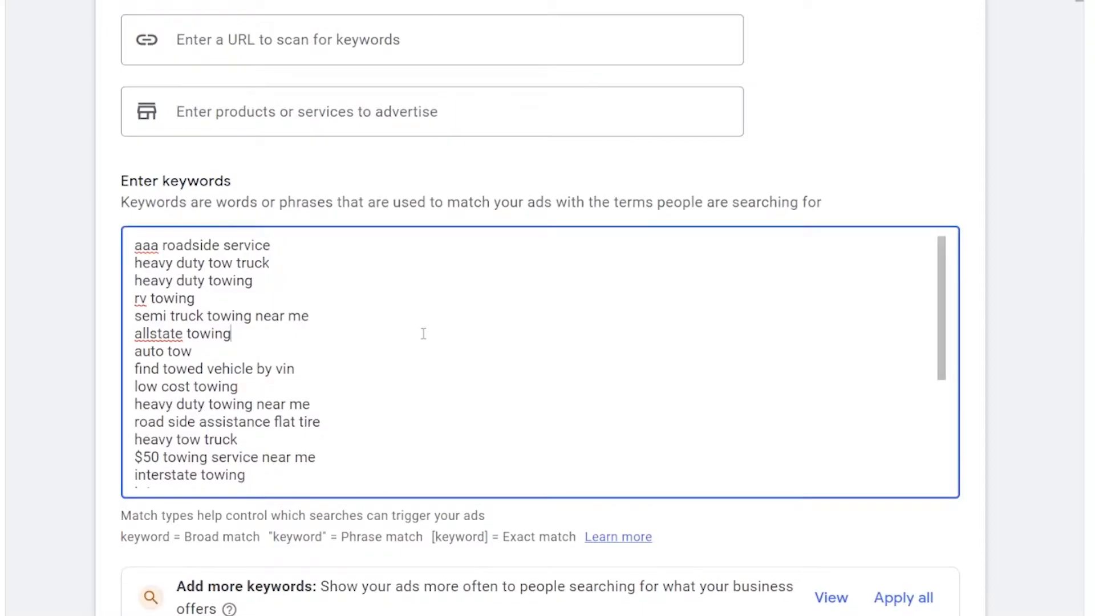
key("ctrl+a")
key("BackSpace")
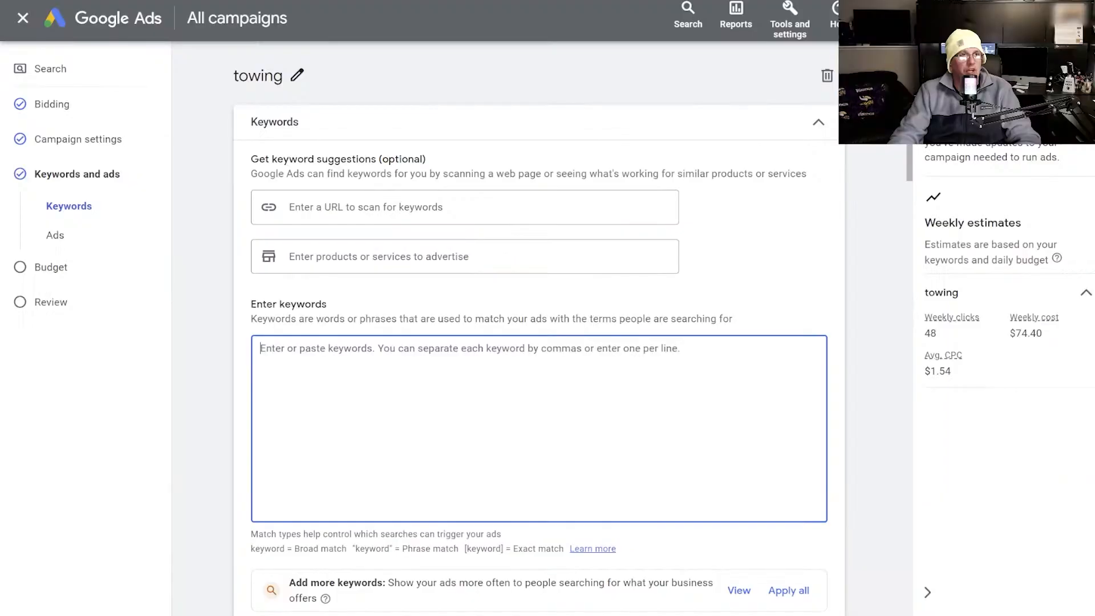
Switch to the Cash Tows PPC Cheat Sheet in Google Sheets and look through its location, target keyword, ad copy and negative keyword sheets.
key("ctrl+Tab")
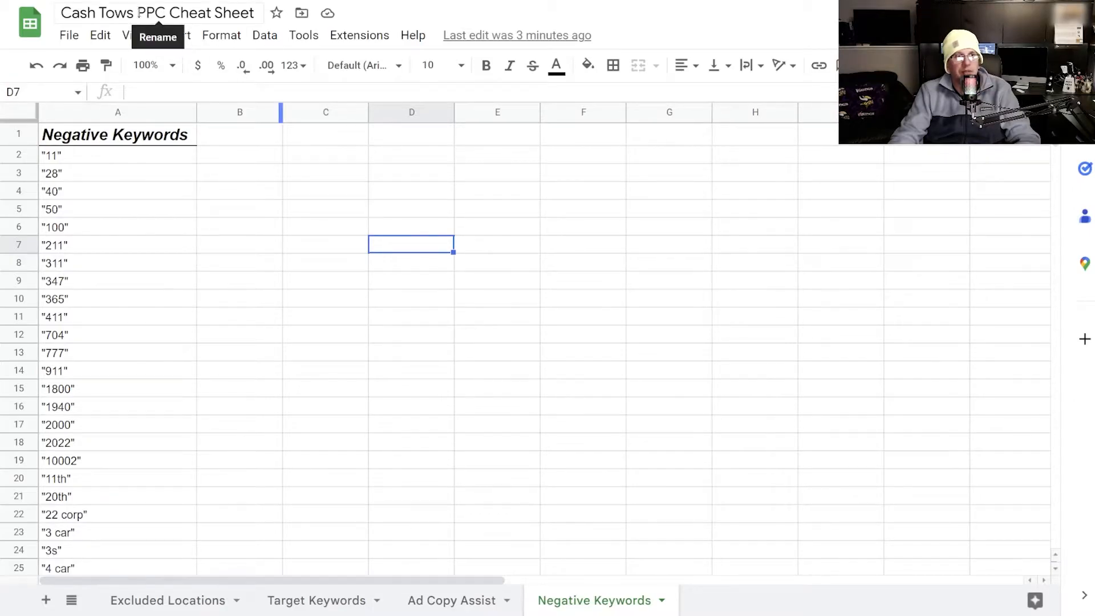
double_click(151, 12)
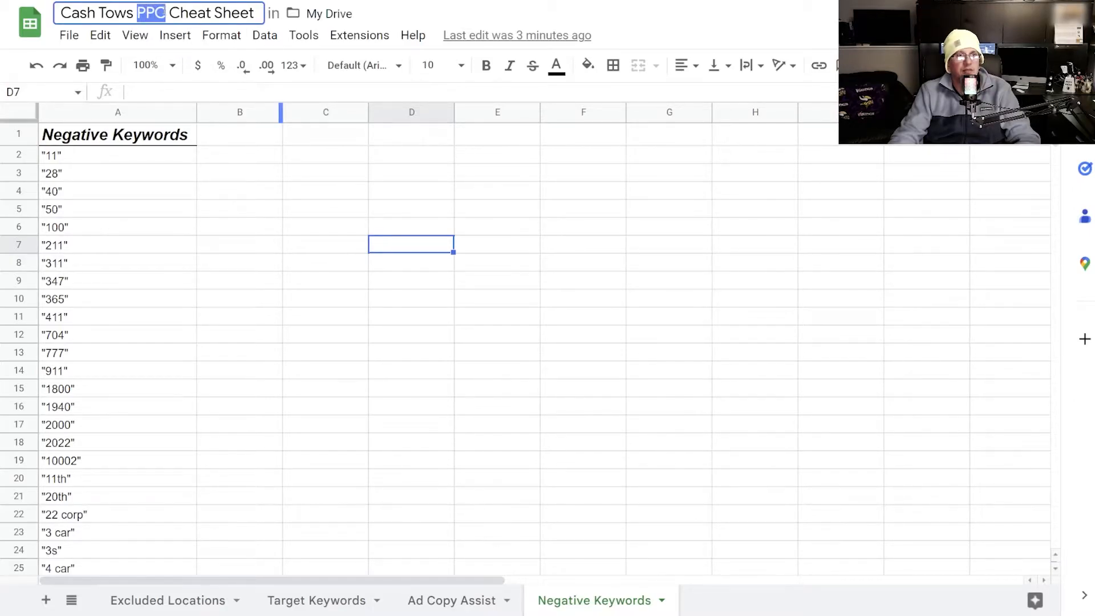
left_click(254, 143)
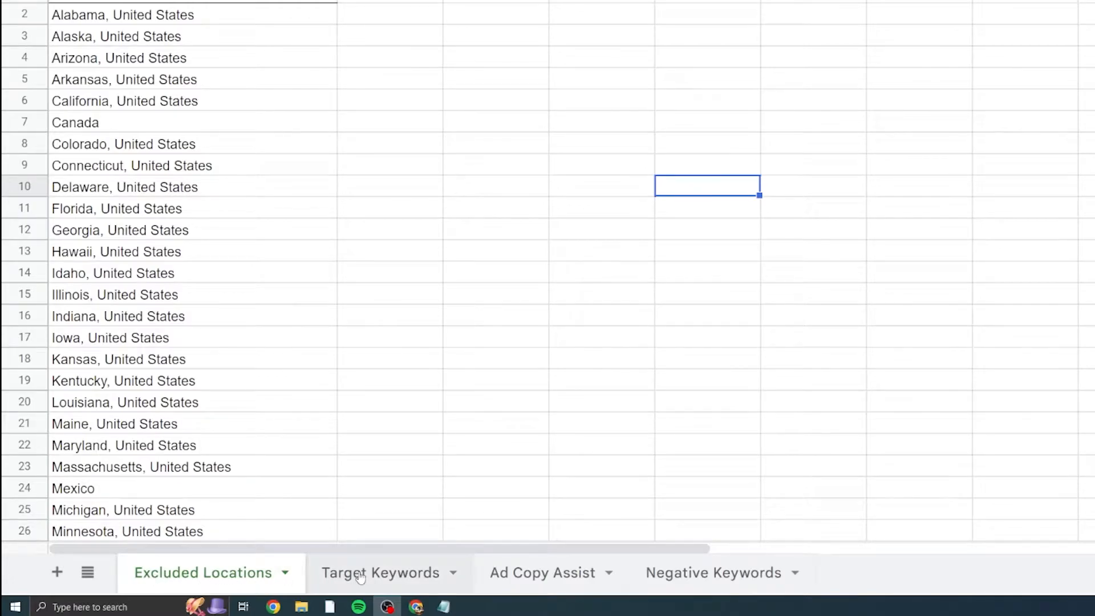
left_click(360, 576)
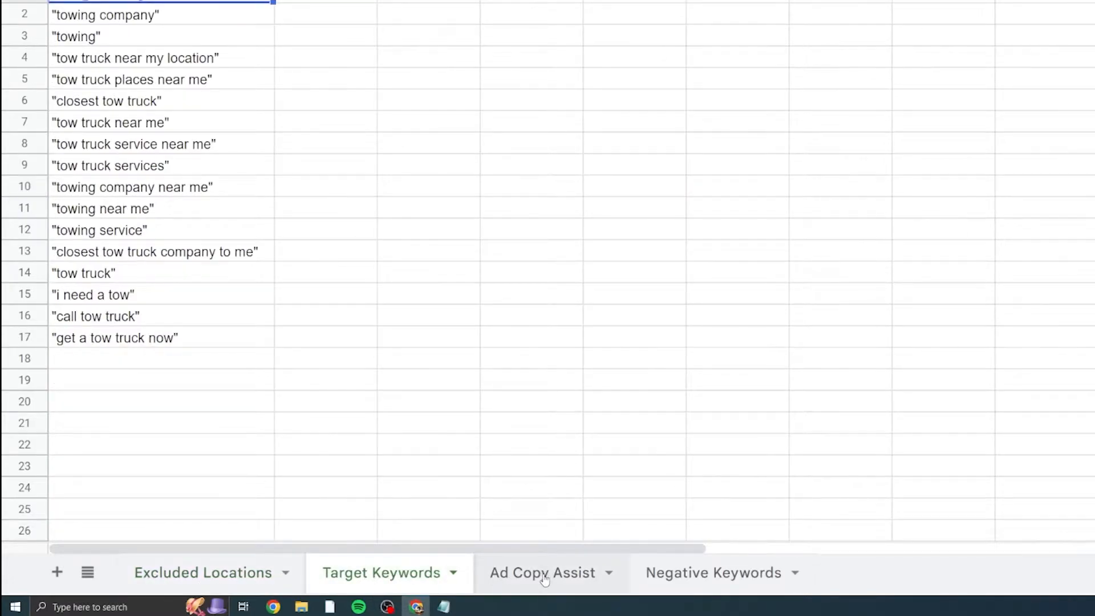
left_click(543, 576)
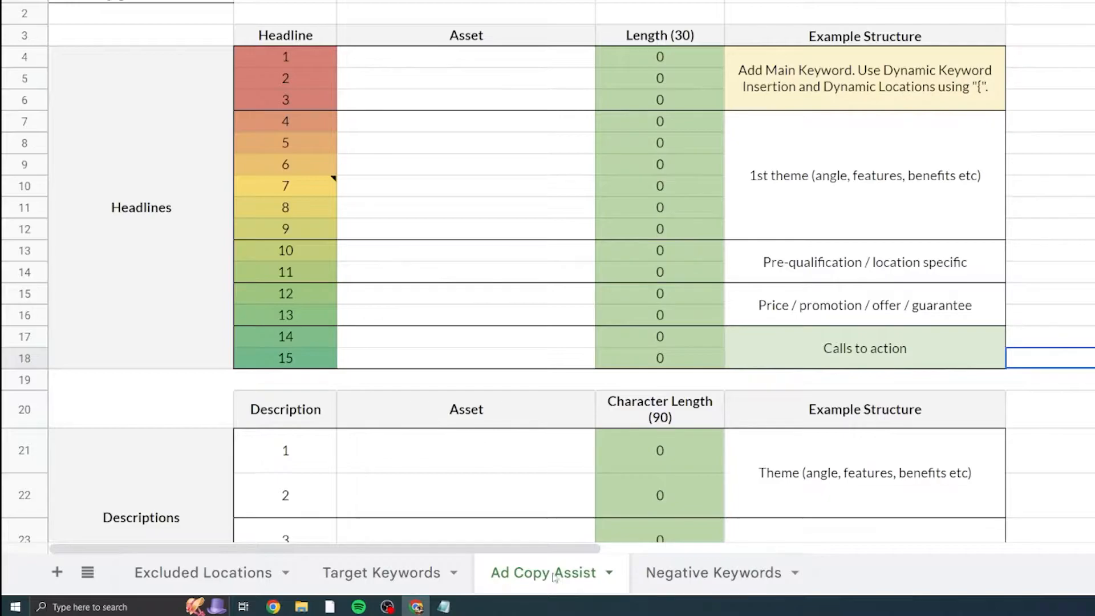
left_click(687, 576)
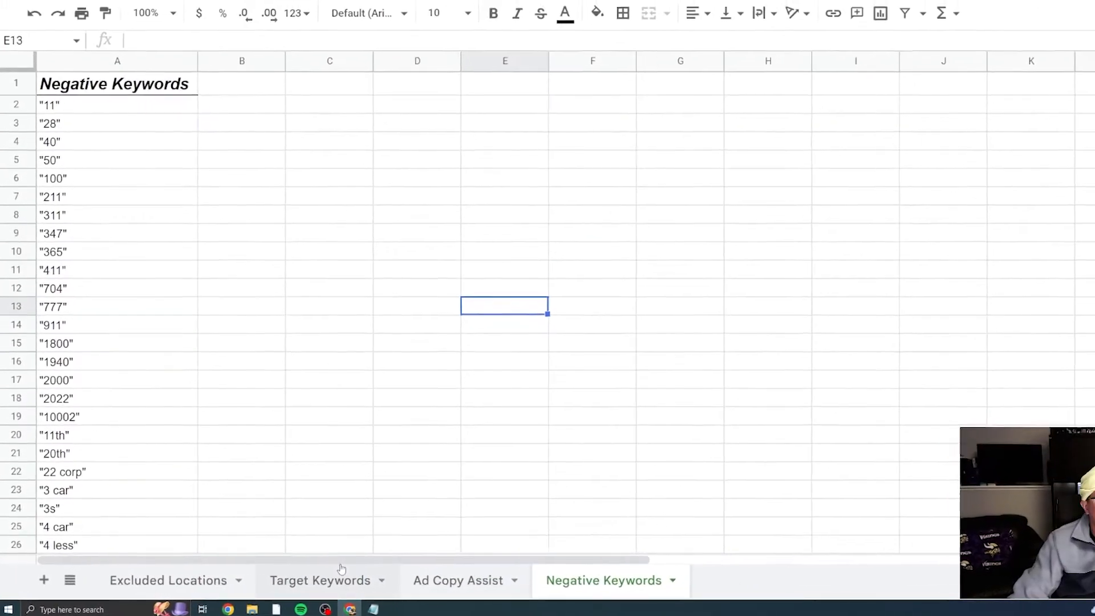
Copy the phrases in A2:A17 of the Target Keywords sheet and paste them as the towing ad group's keywords in Google Ads.
left_click(292, 587)
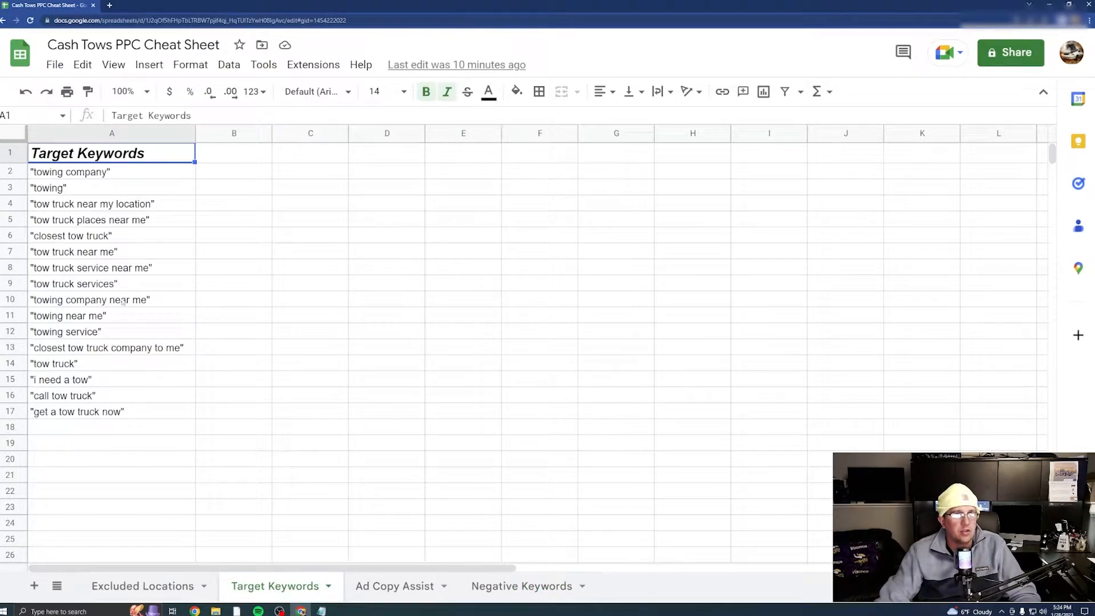
left_click_drag(88, 174, 97, 411)
key("ctrl+c")
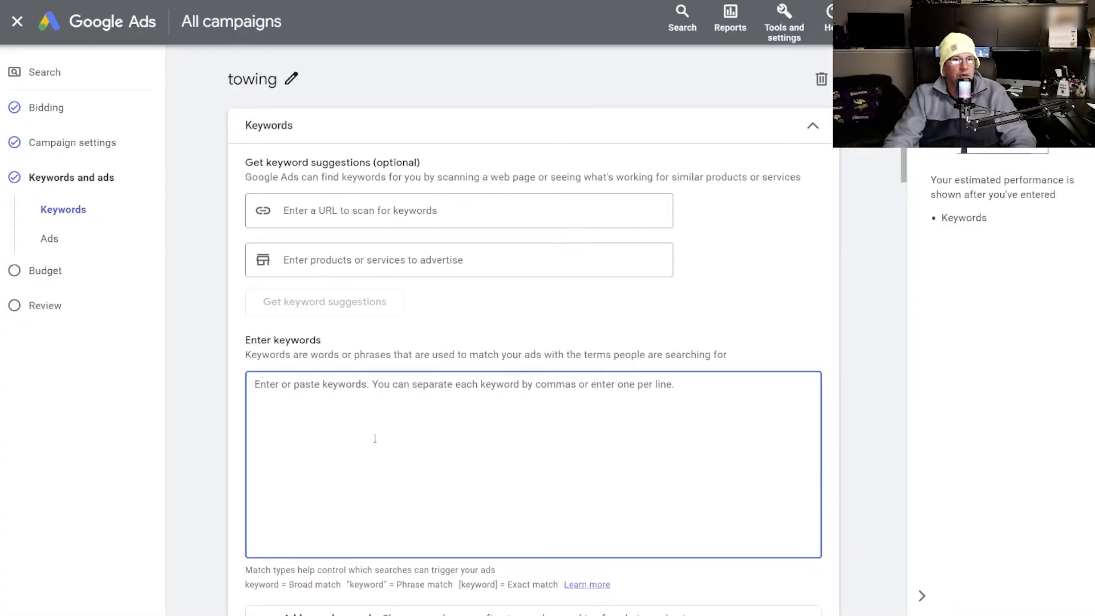
key("ctrl+v")
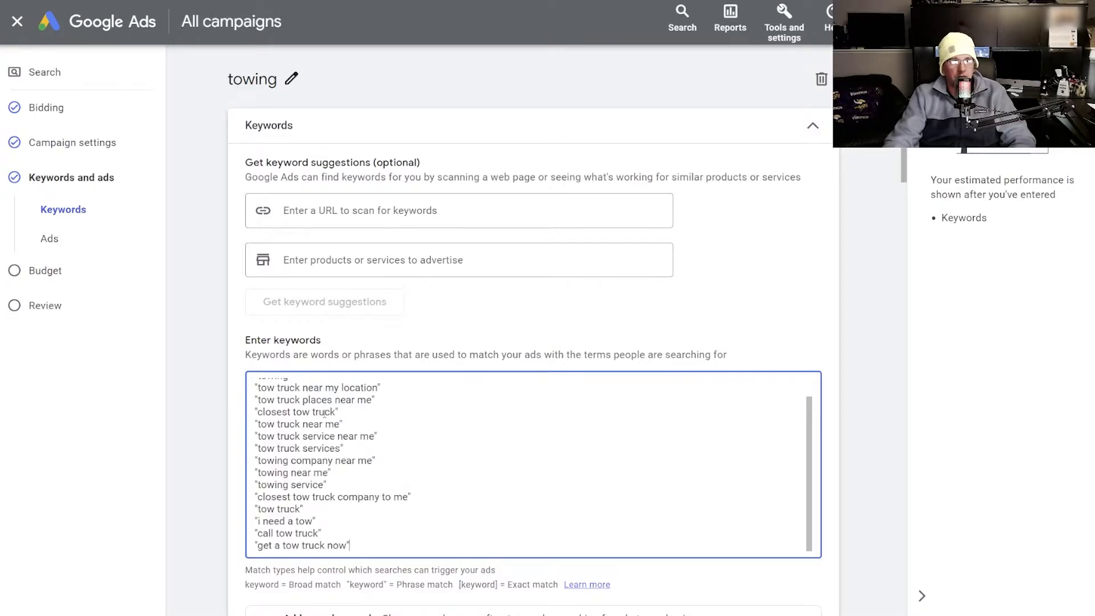
Examine the broad, phrase and exact match notation and compare it with the keywords entered for the towing ad group.
scroll(390, 429, "down", 3)
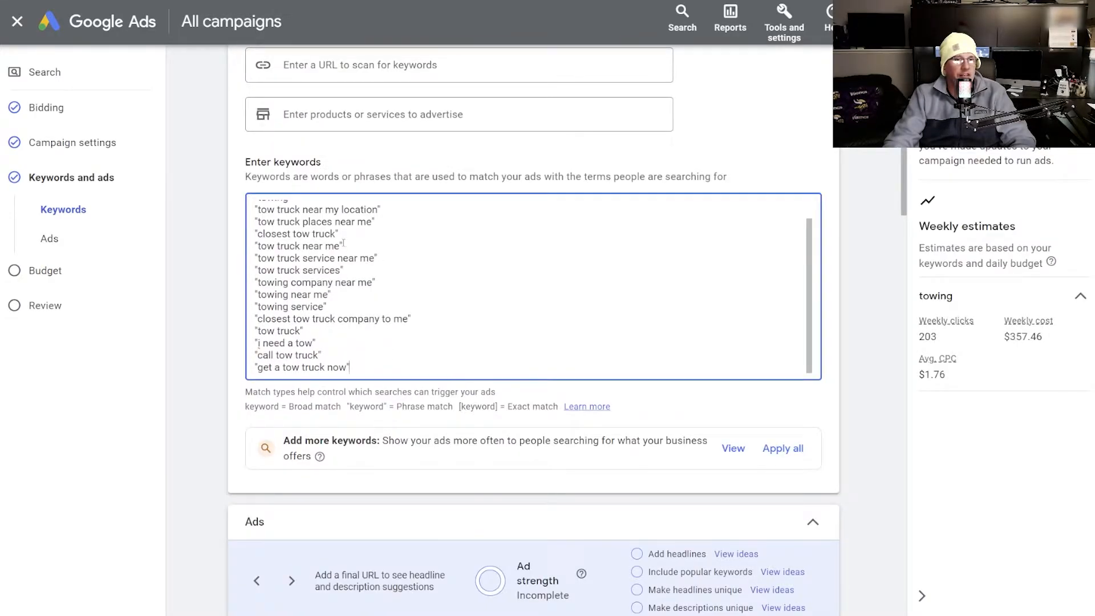
left_click_drag(245, 405, 563, 406)
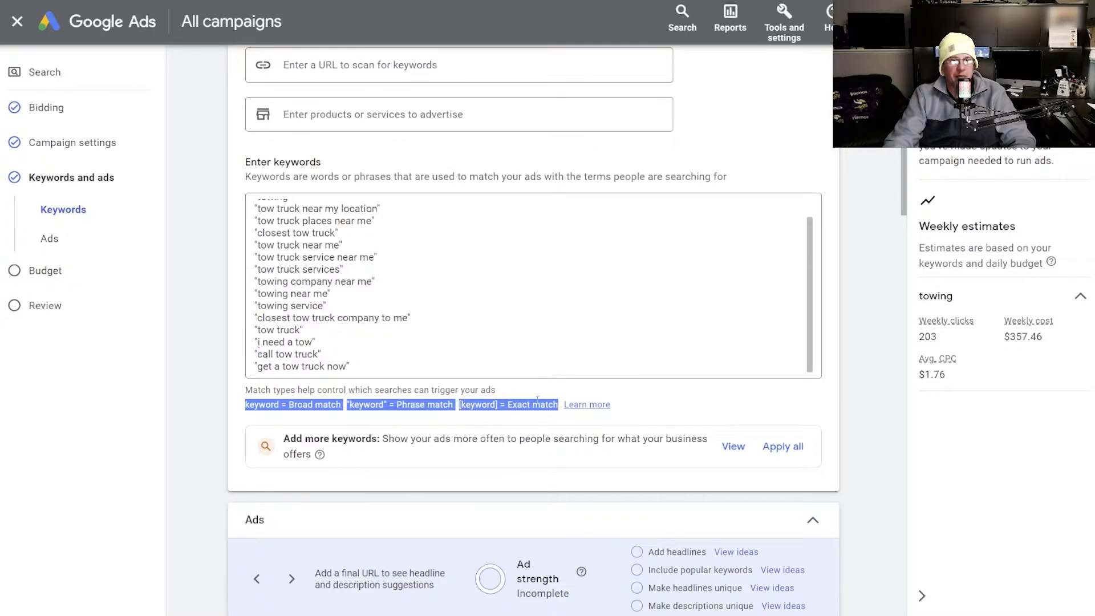
left_click(552, 386)
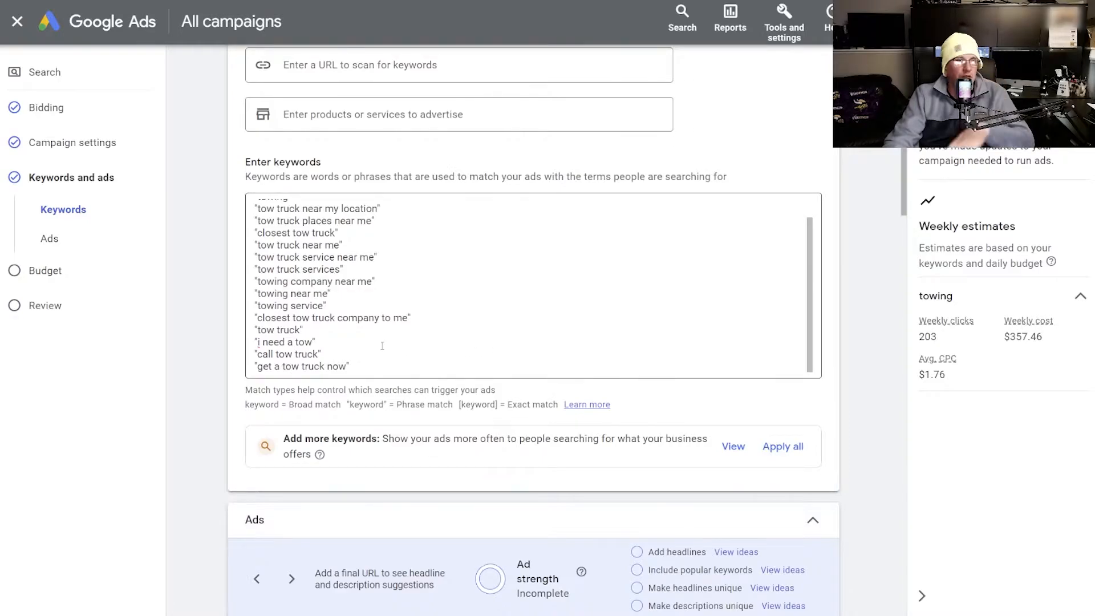
left_click(300, 329)
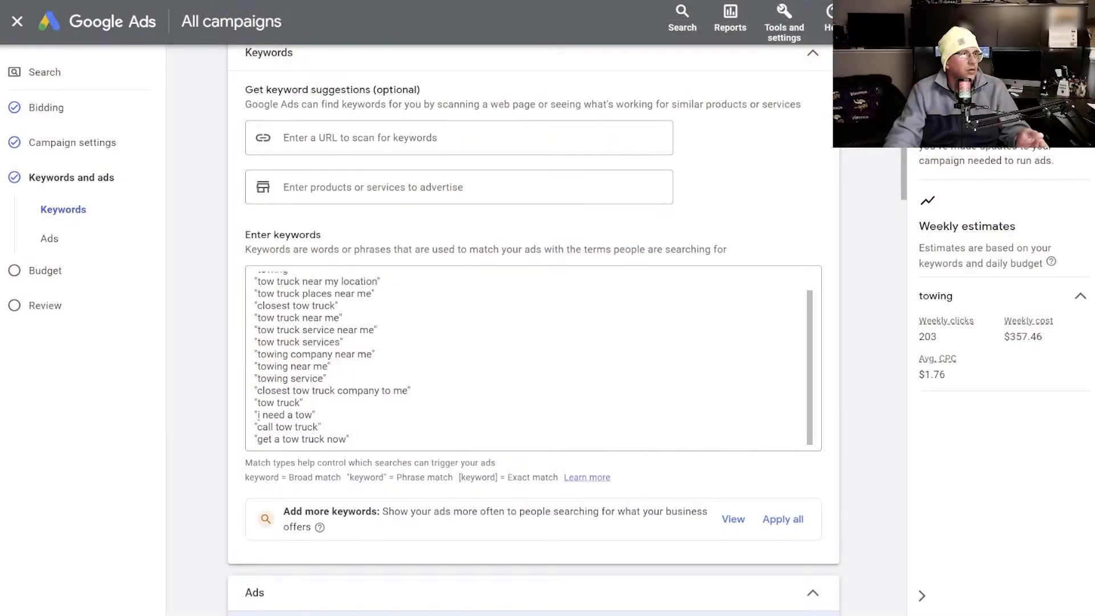
scroll(457, 367, "down", 8)
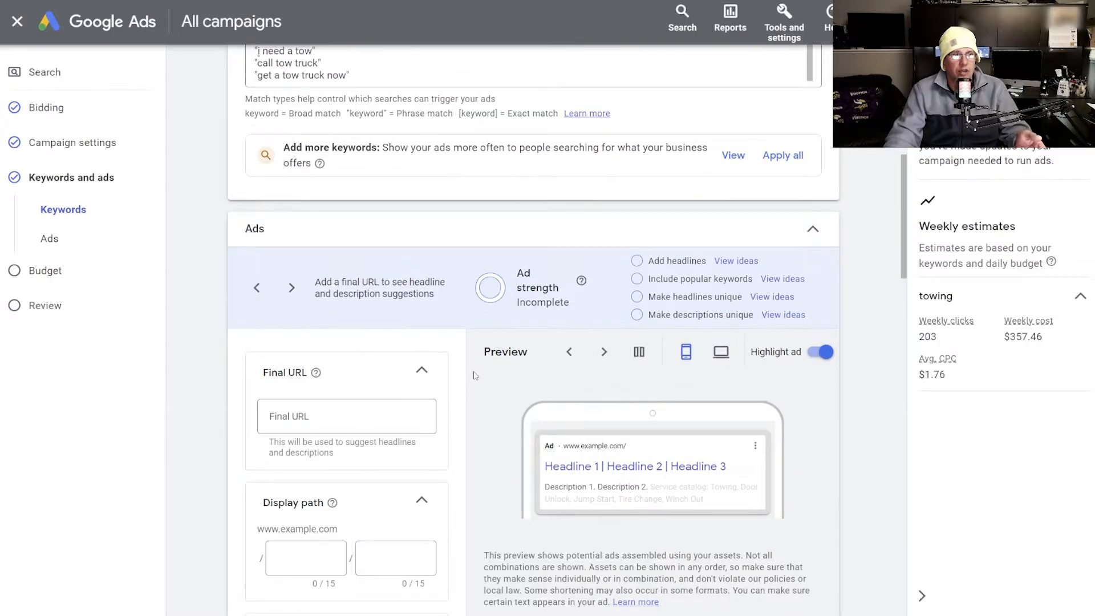
scroll(384, 373, "up", 8)
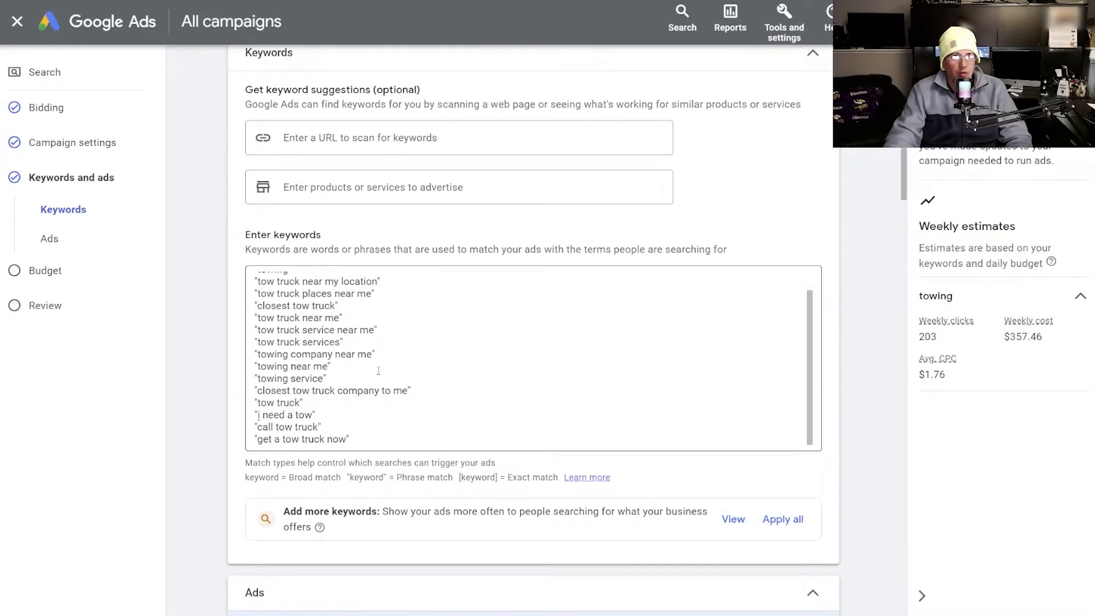
scroll(317, 351, "down", 8)
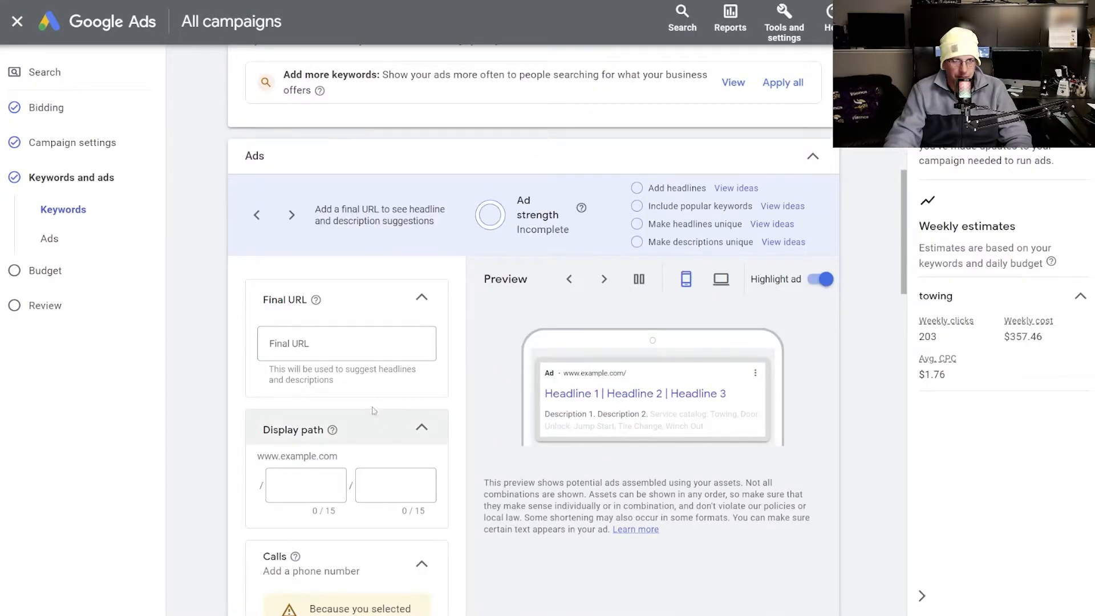
left_click(295, 348)
scroll(308, 349, "down", 1)
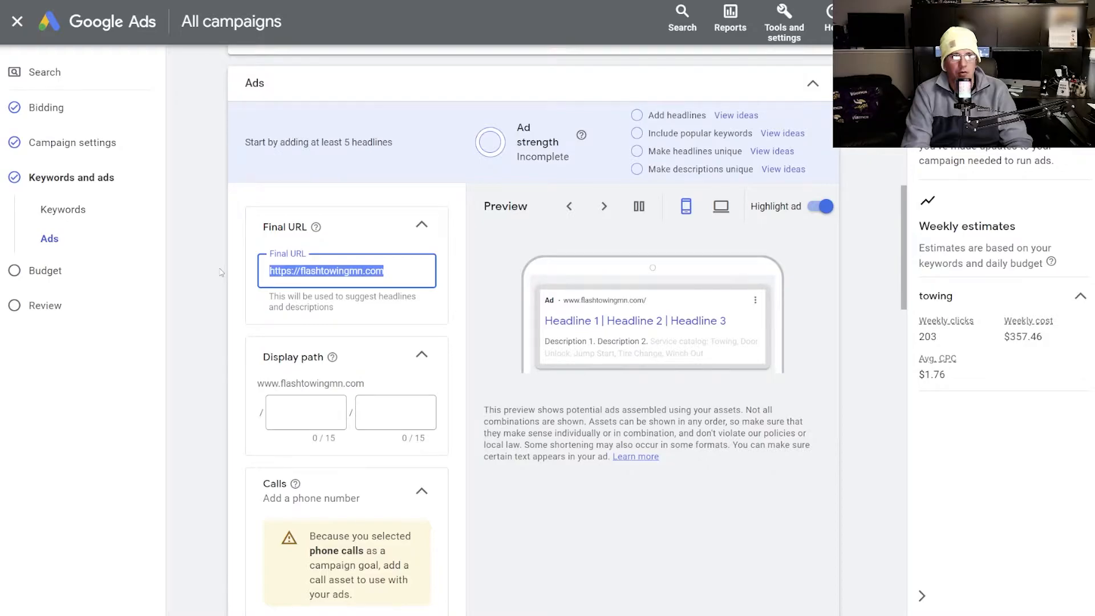
type("https://")
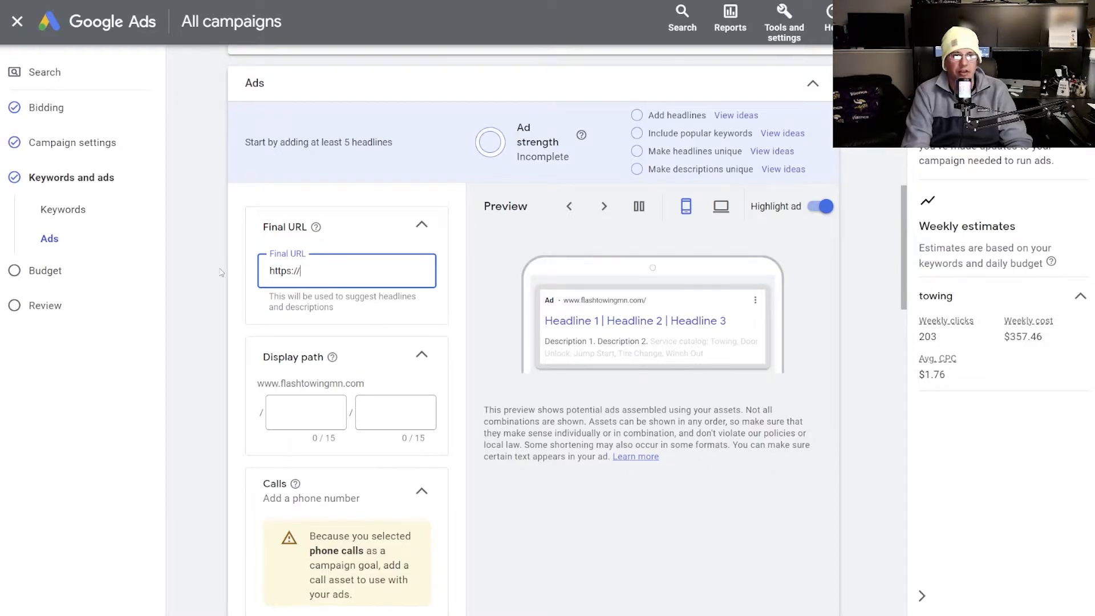
type("flashtowi")
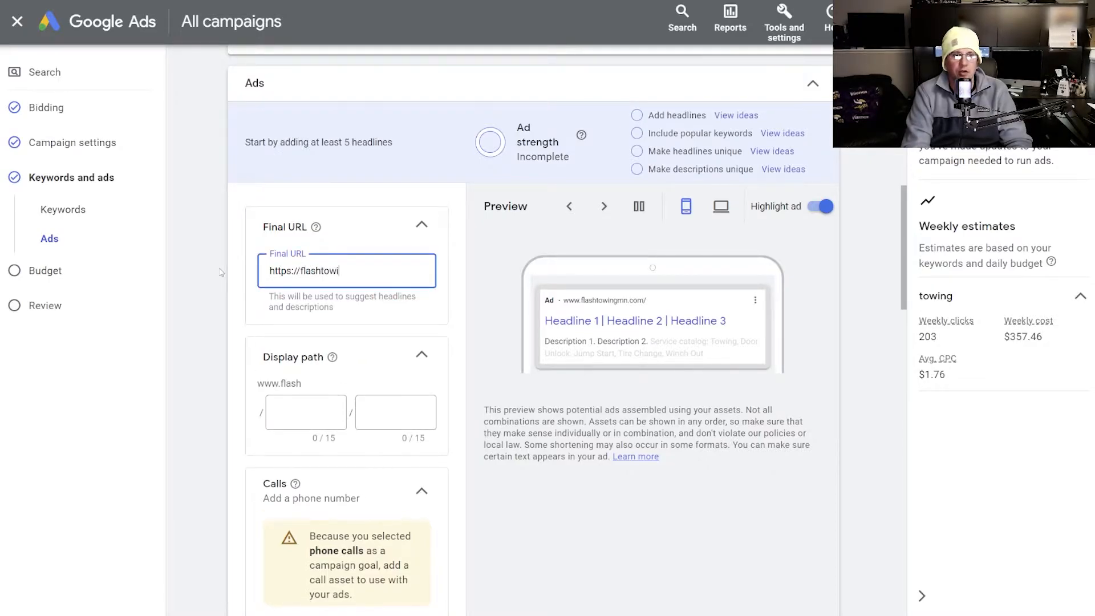
type("ngmn.com")
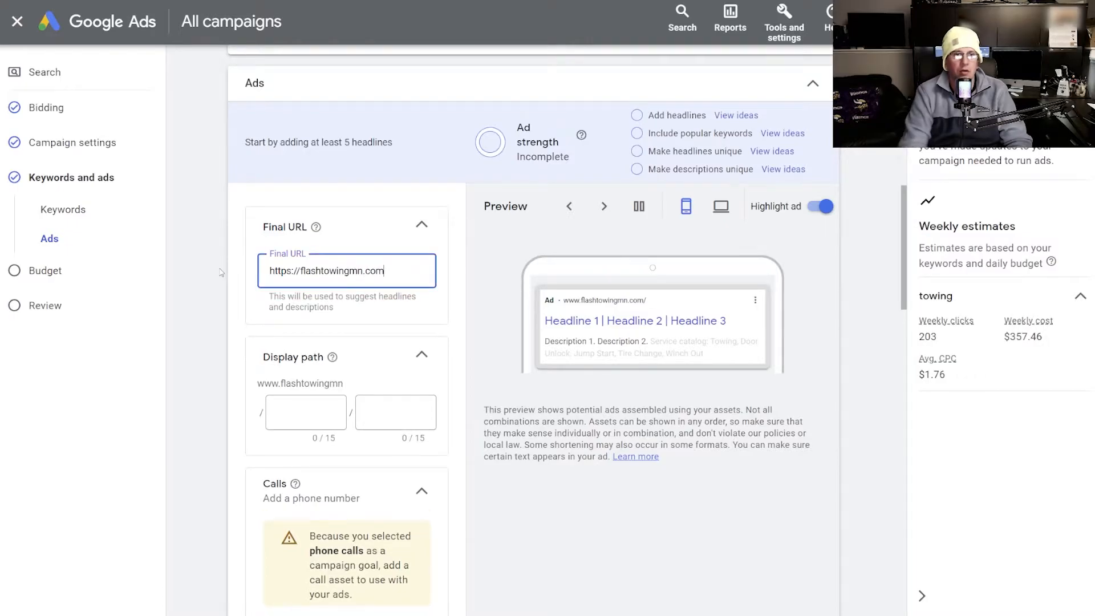
Set the ad's first display path to call-now, leave the second path empty, and check the address in the ad preview.
scroll(458, 319, "down", 3)
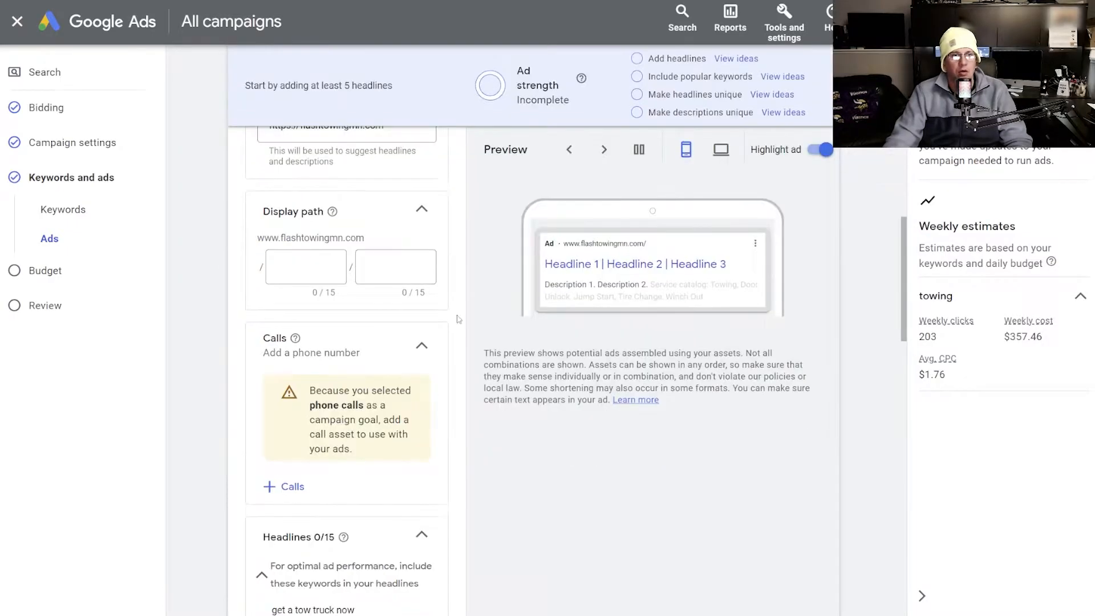
left_click(299, 265)
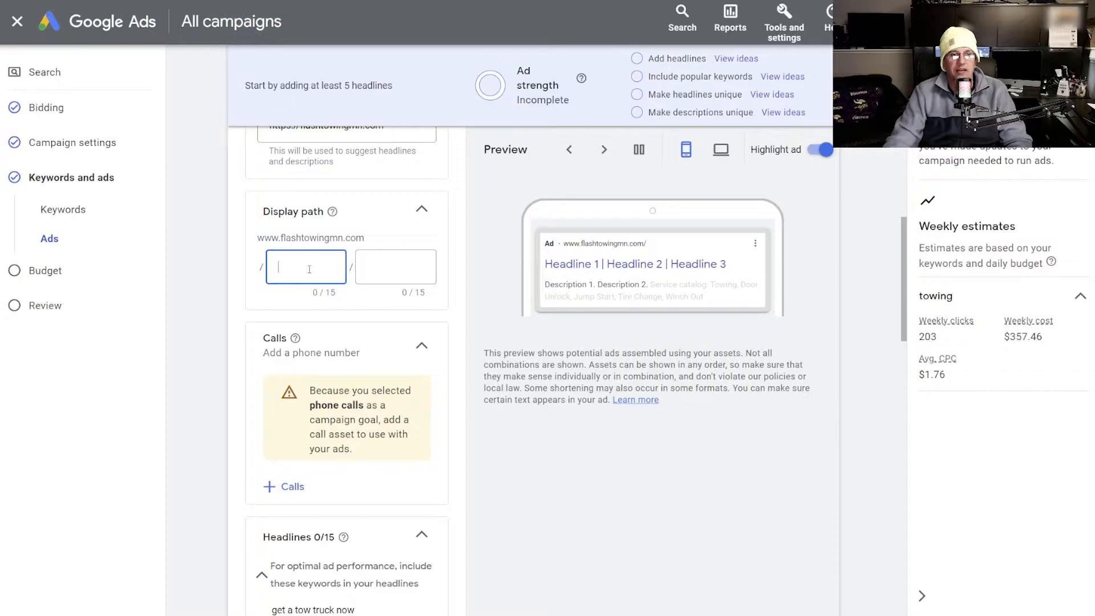
left_click(411, 267)
left_click(308, 269)
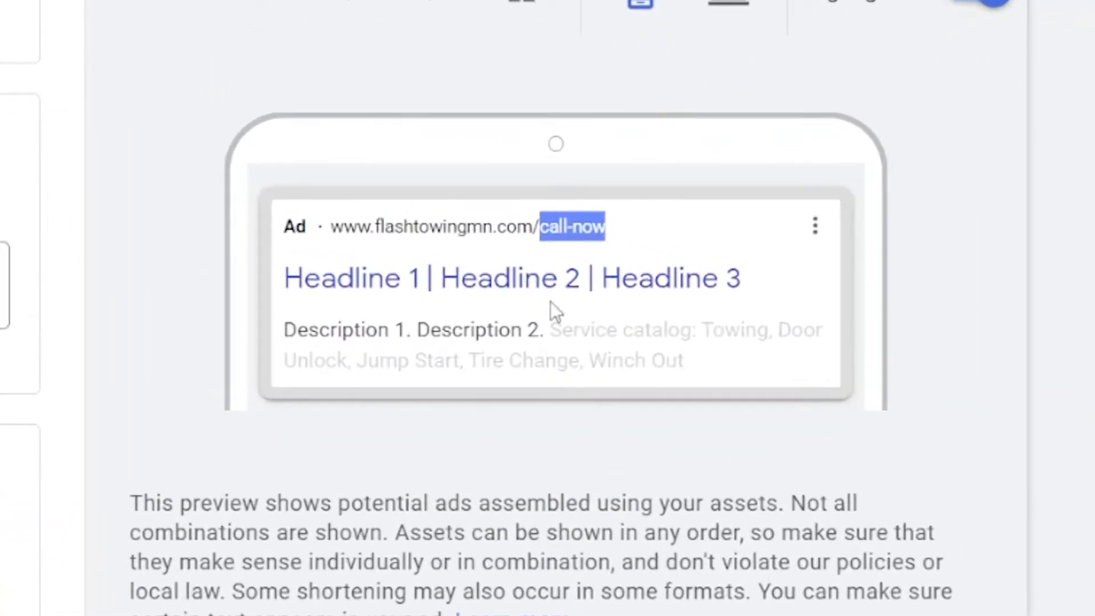
left_click_drag(335, 230, 610, 231)
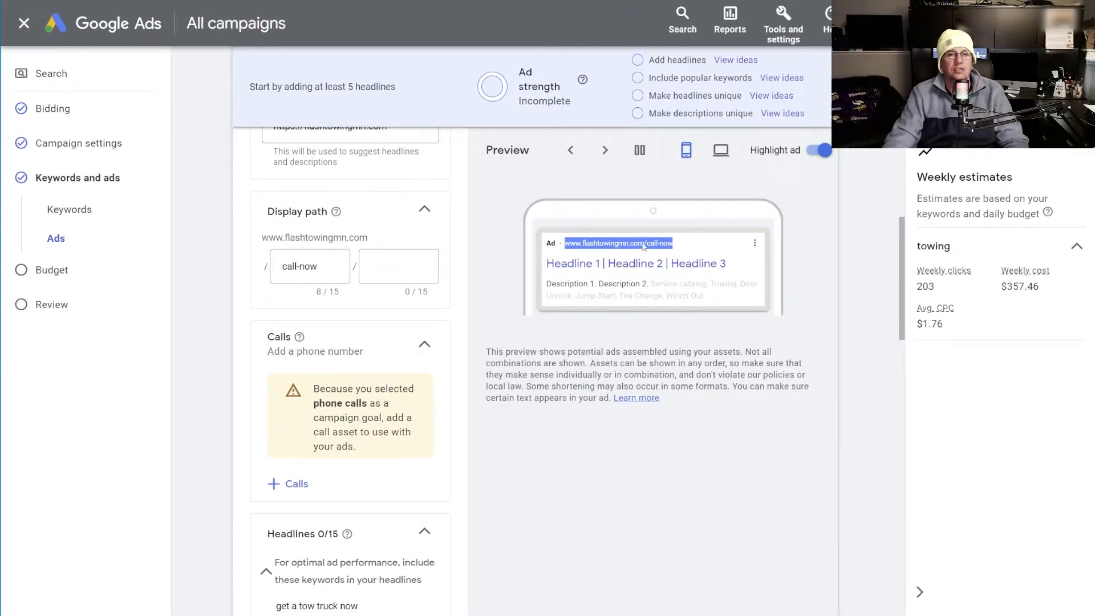
left_click(643, 247)
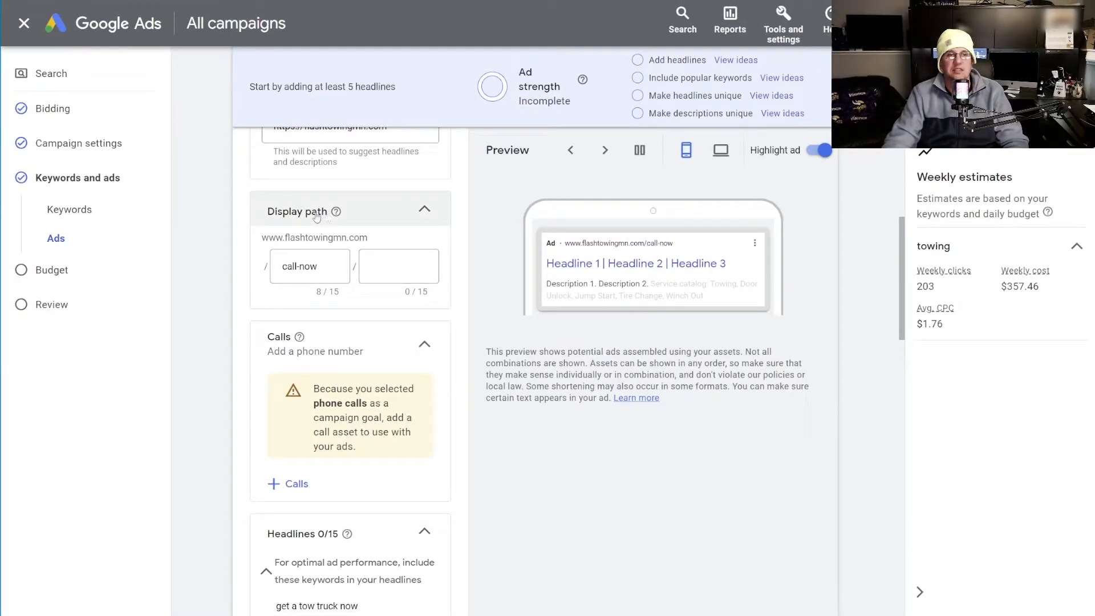
Add the second existing call asset in the list to the campaign as its business phone number.
scroll(329, 313, "down", 1)
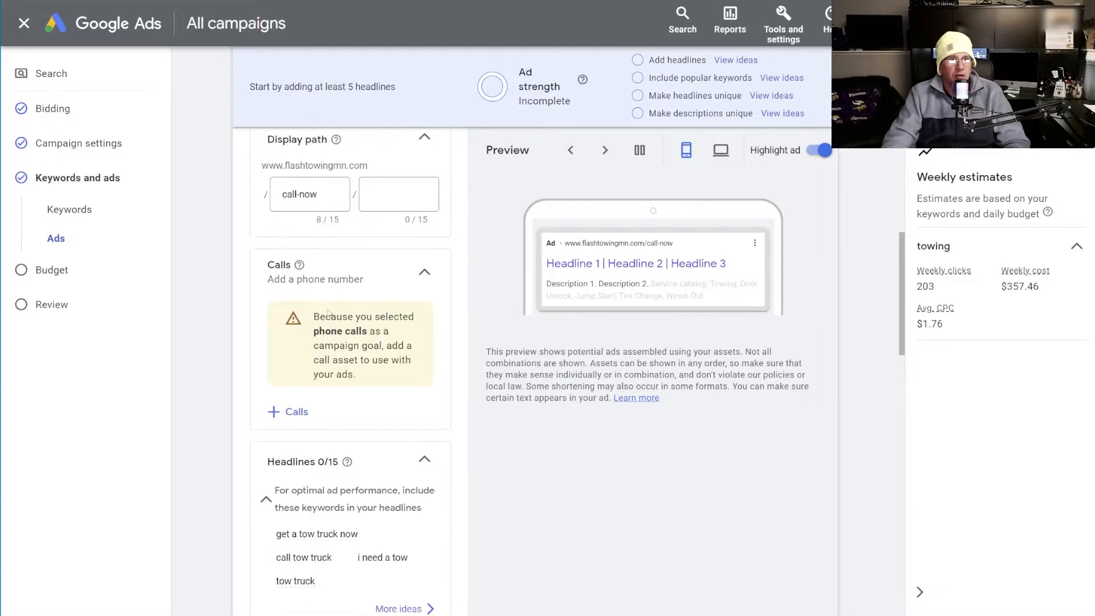
left_click(297, 416)
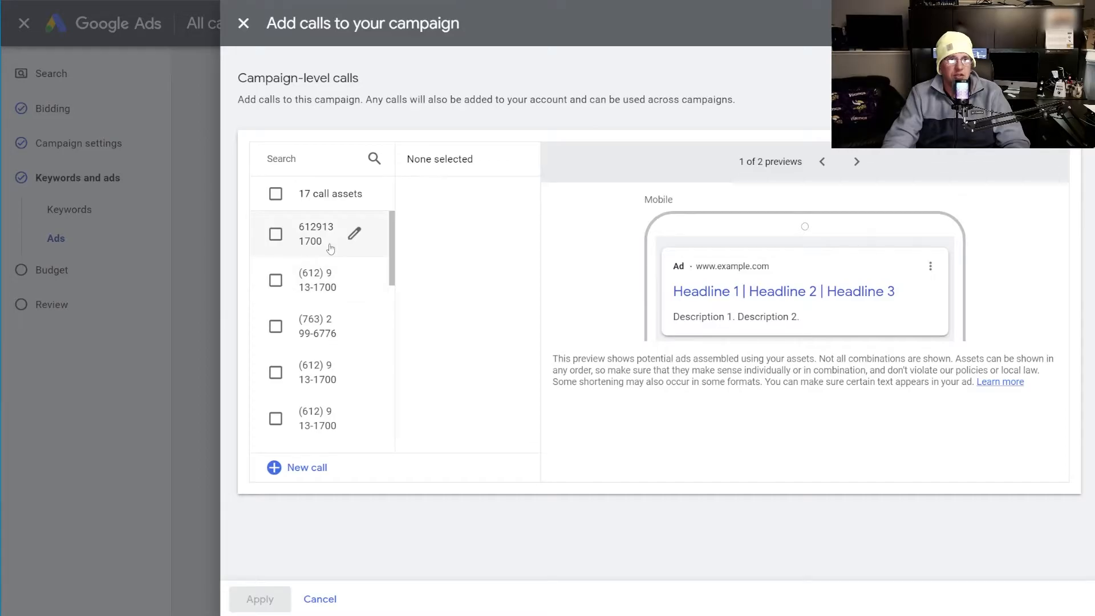
left_click(340, 291)
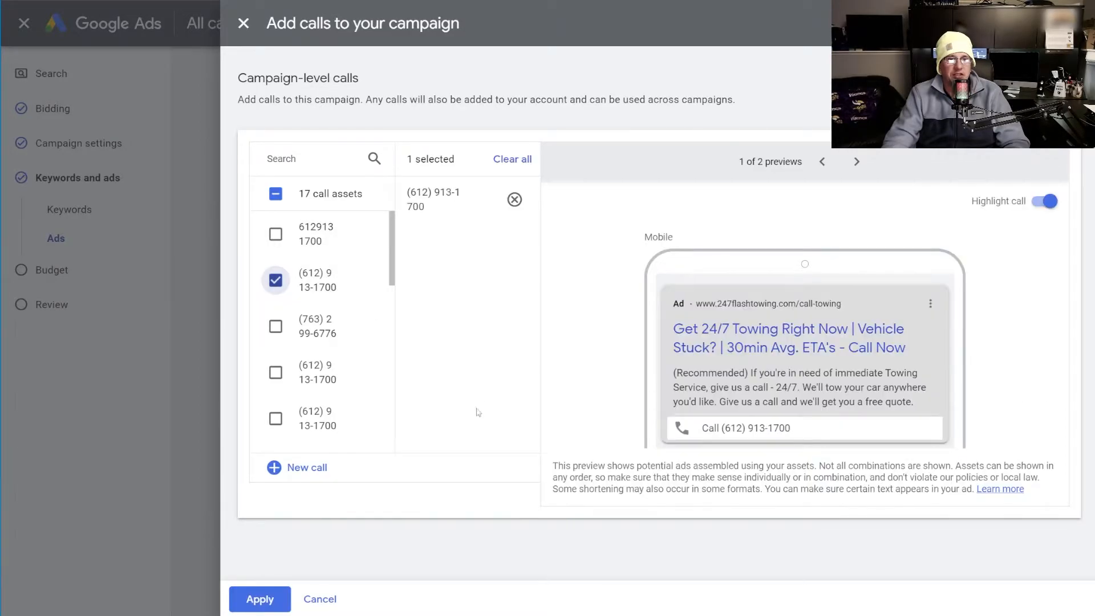
left_click(260, 598)
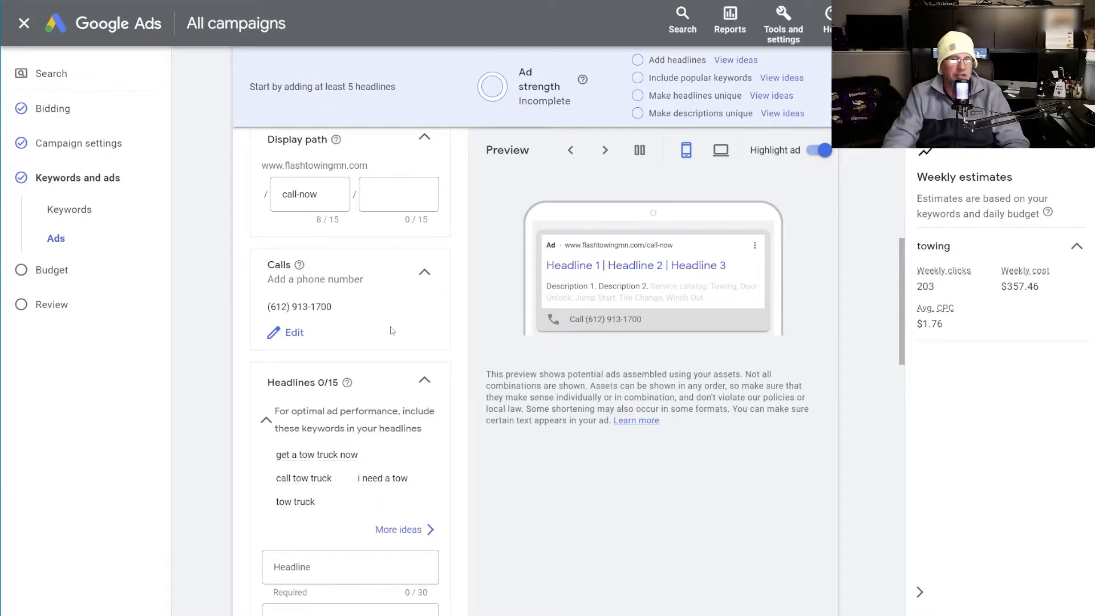
Switch to the cheat sheet's Ad Copy Assist sheet and examine the headline and description slots, asset cells and example structure.
scroll(396, 328, "down", 5)
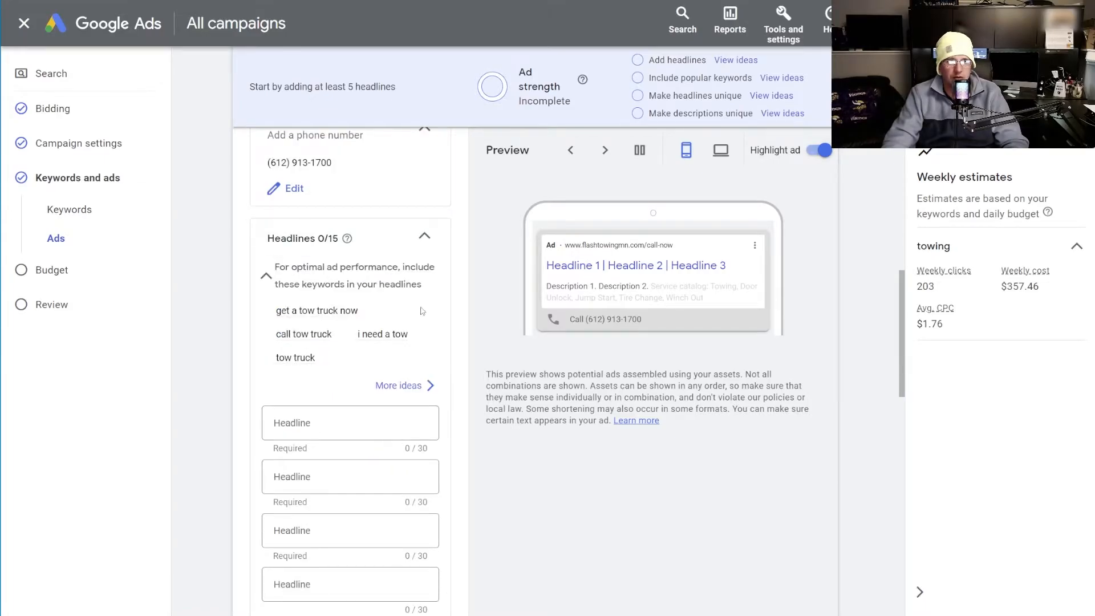
scroll(430, 323, "down", 1)
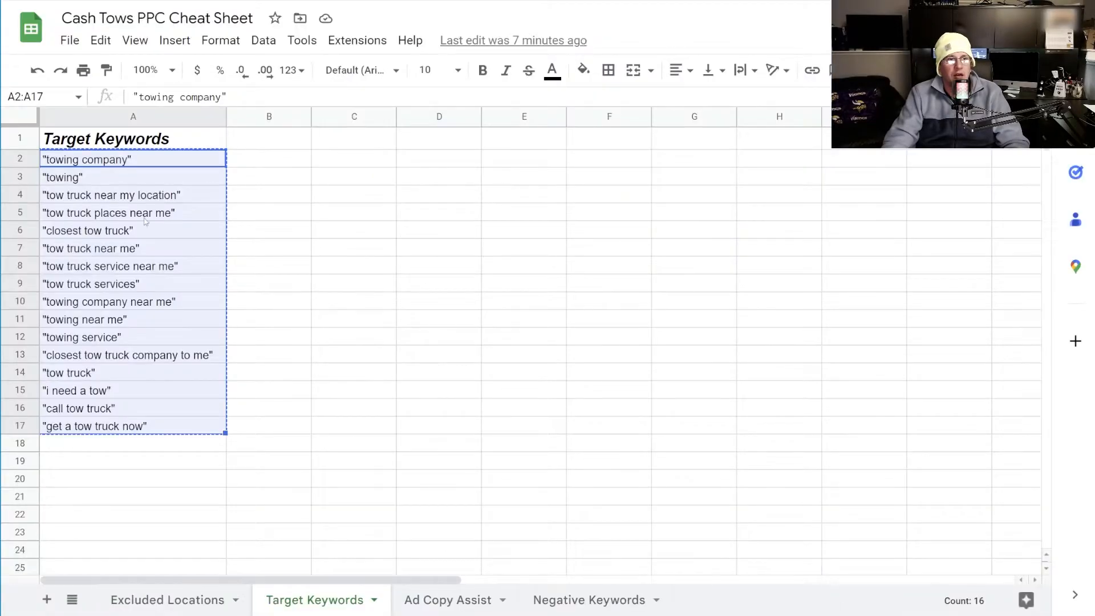
left_click(443, 604)
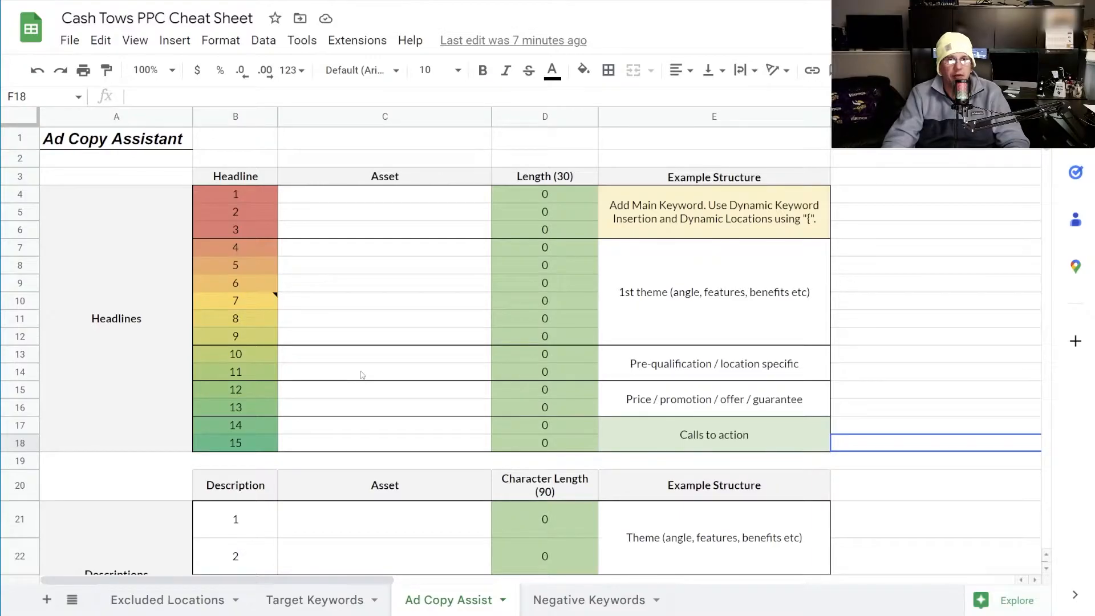
scroll(383, 377, "down", 1)
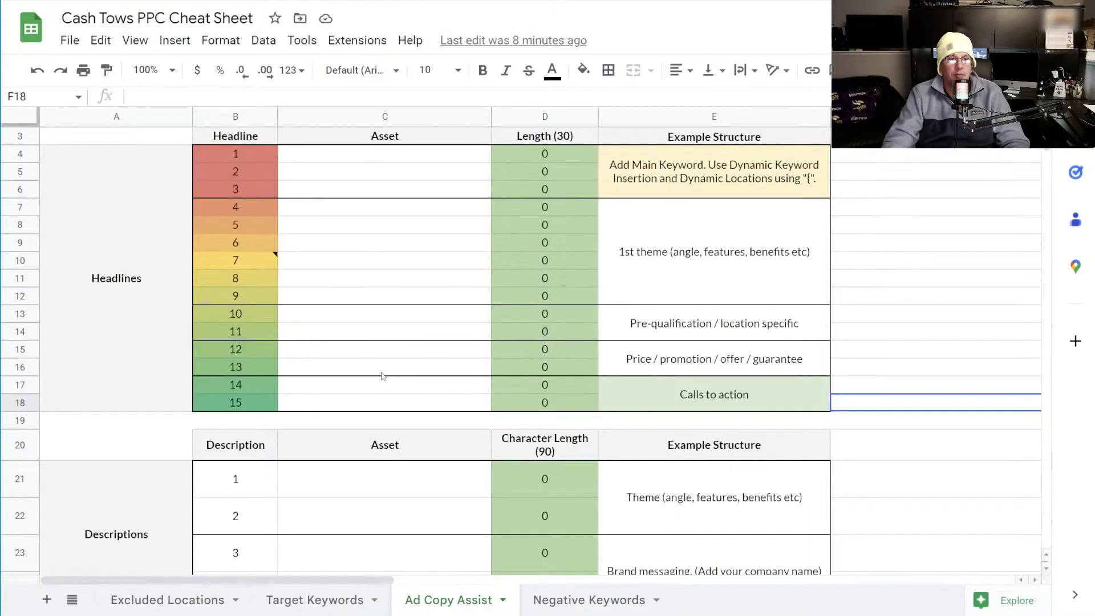
scroll(383, 376, "up", 1)
key("ctrl+minus")
left_click_drag(215, 153, 220, 381)
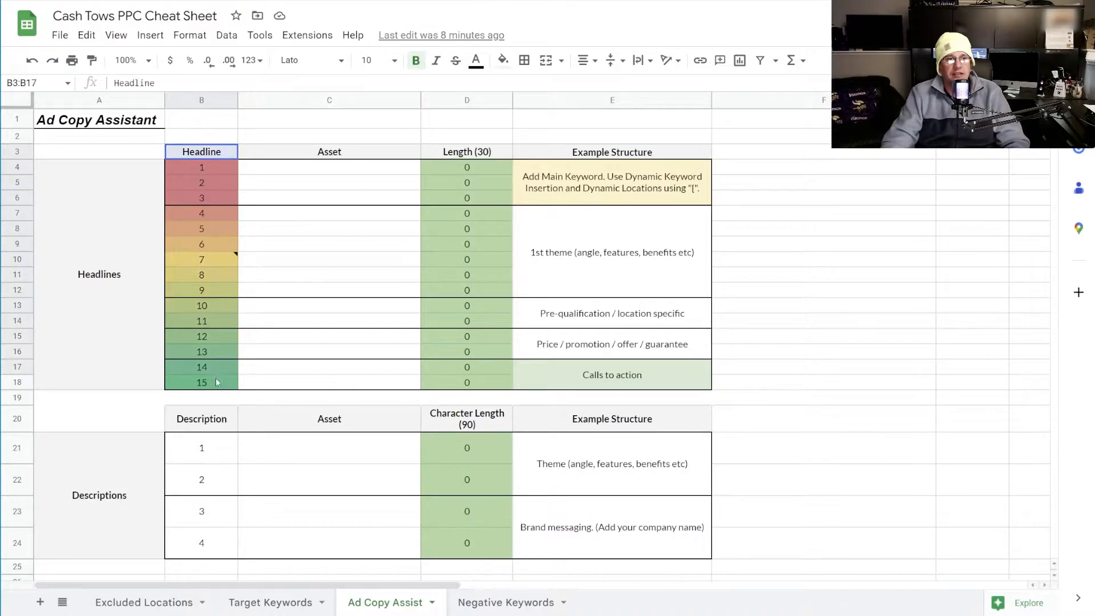
left_click_drag(196, 424, 226, 549)
left_click_drag(325, 167, 346, 380)
left_click(579, 182)
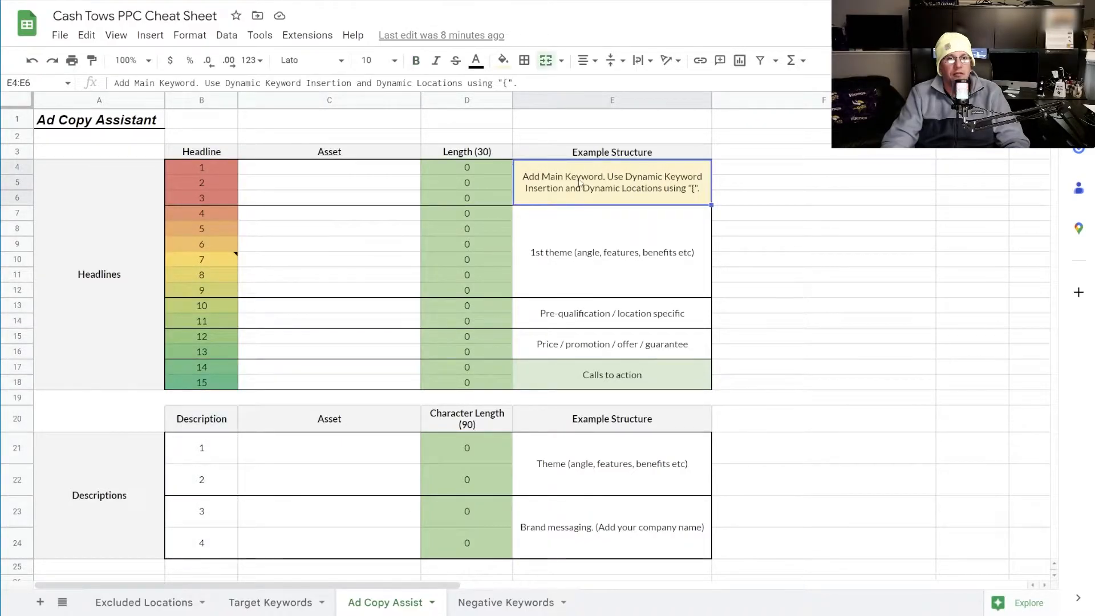
Examine the example structure for the headlines, comparing headline slots 1 to 3 with their asset cells and main-keyword guidance.
left_click(605, 247)
left_click(622, 313)
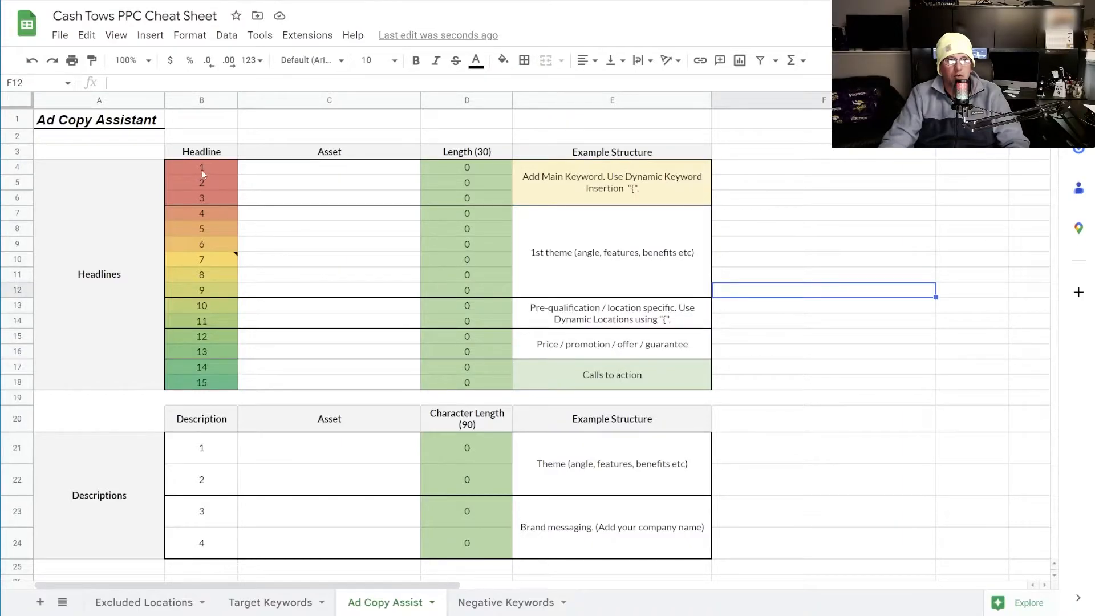
left_click(202, 173)
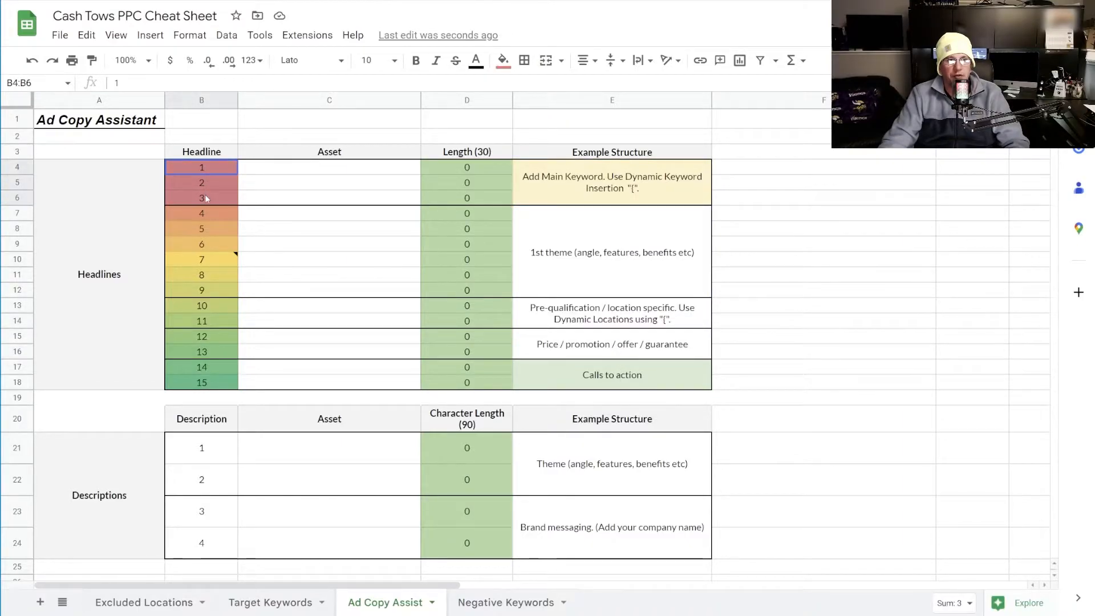
left_click(306, 170)
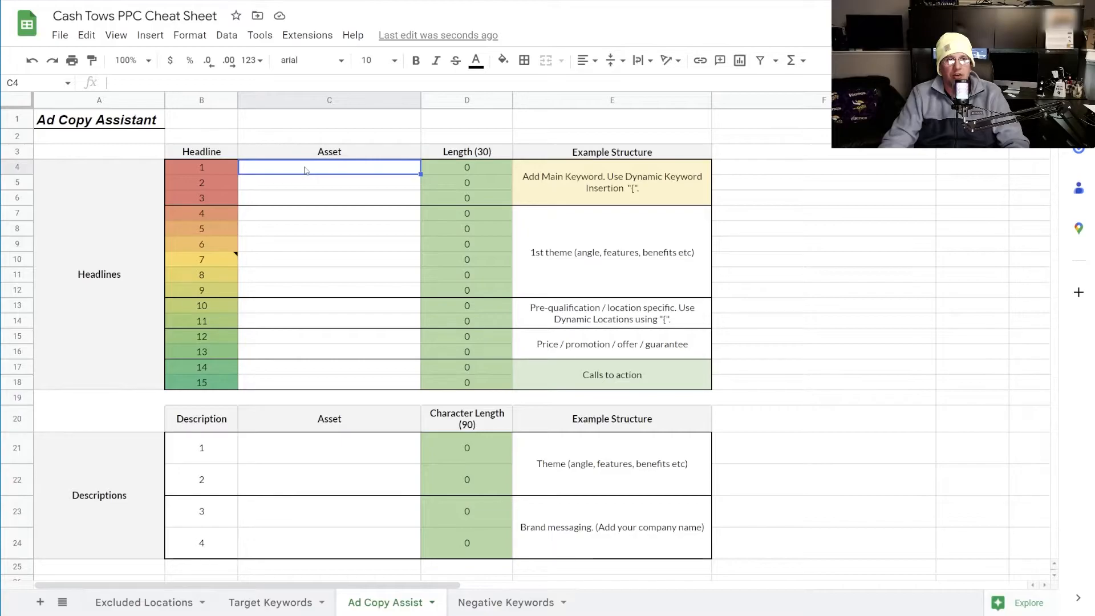
left_click(552, 181)
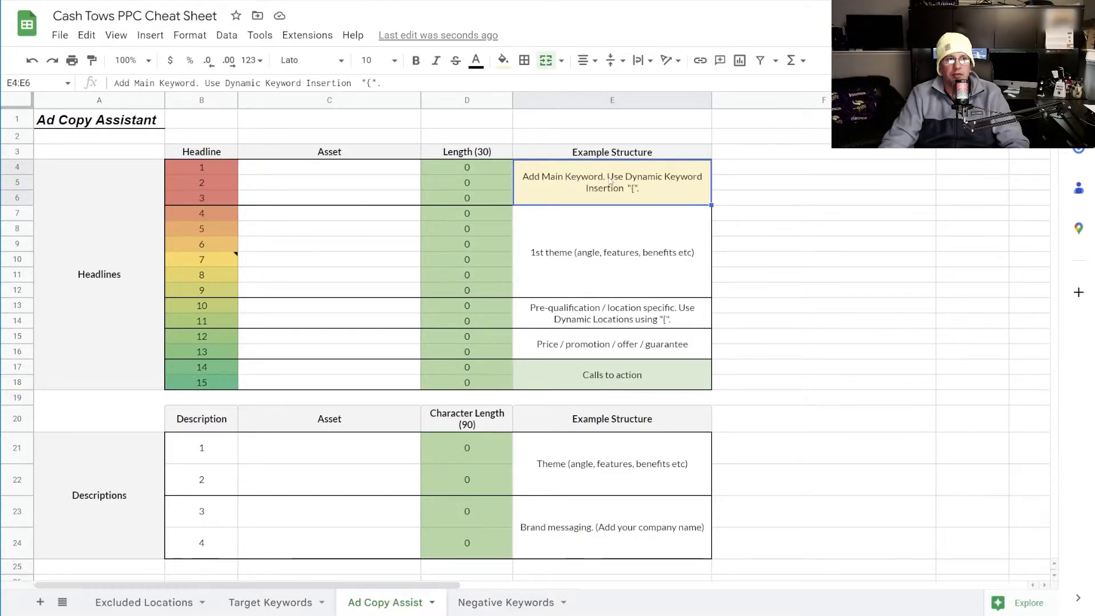
Switch to the Target Keywords sheet and examine the main keywords "towing", "tow truck near me" and "towing near me".
left_click(270, 602)
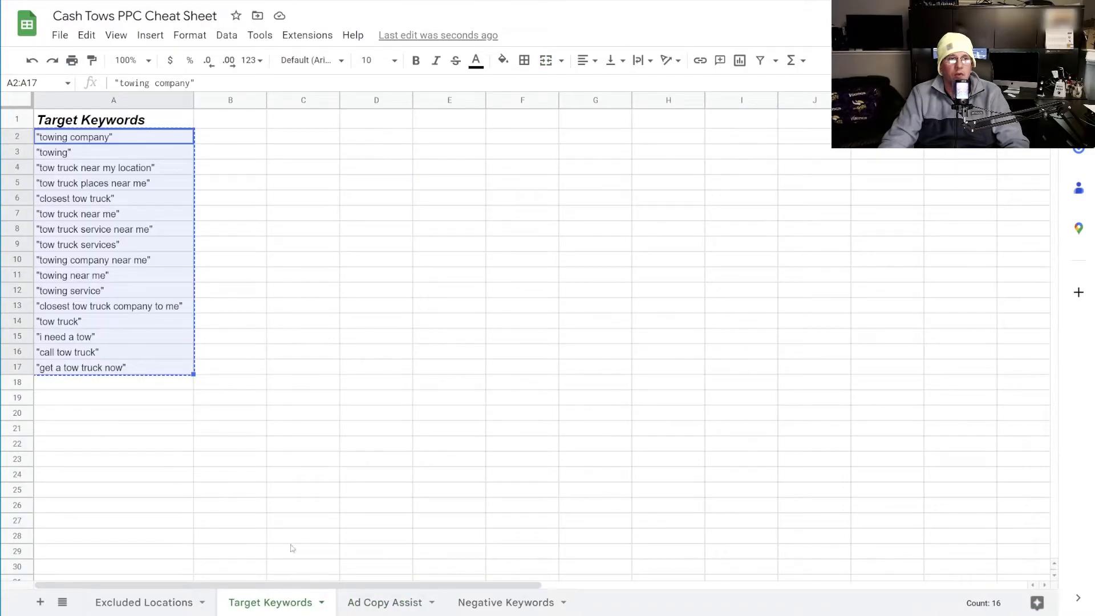
left_click(252, 422)
left_click(111, 188)
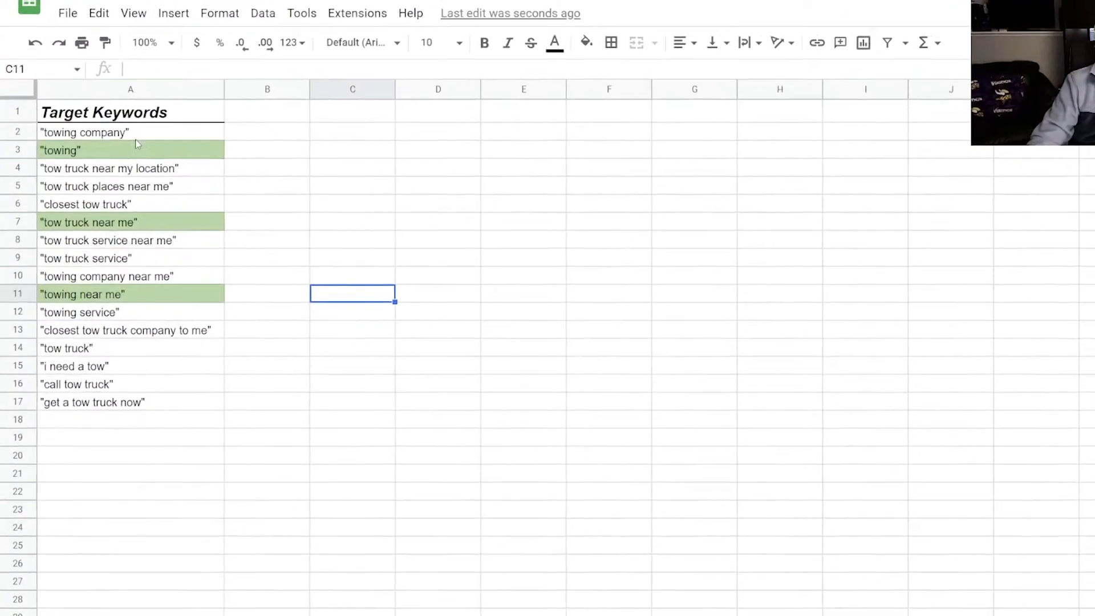
left_click(94, 154)
left_click(153, 246)
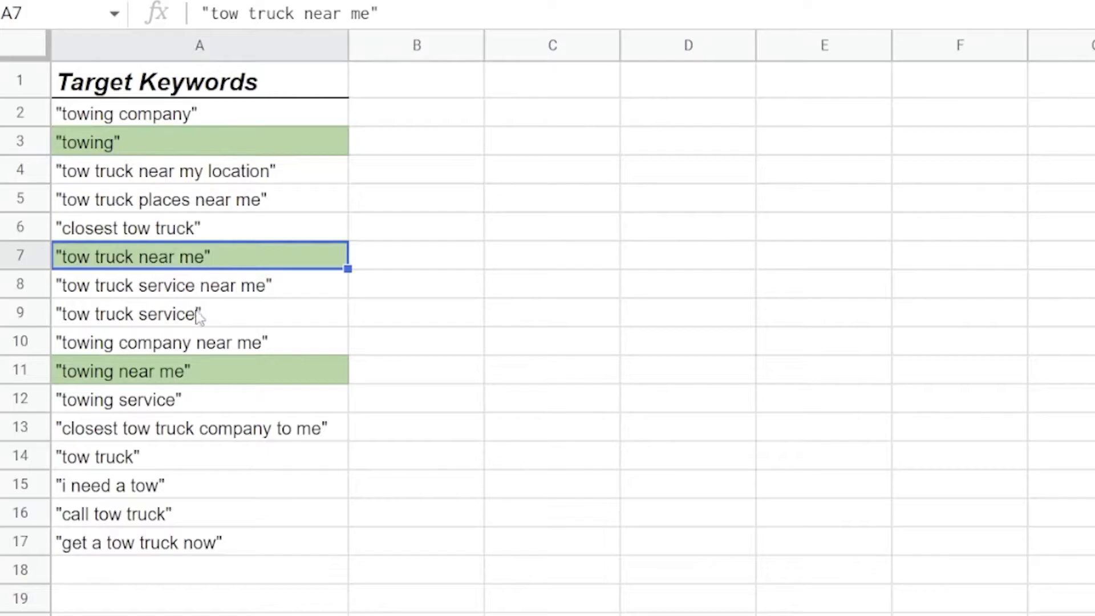
left_click(183, 346)
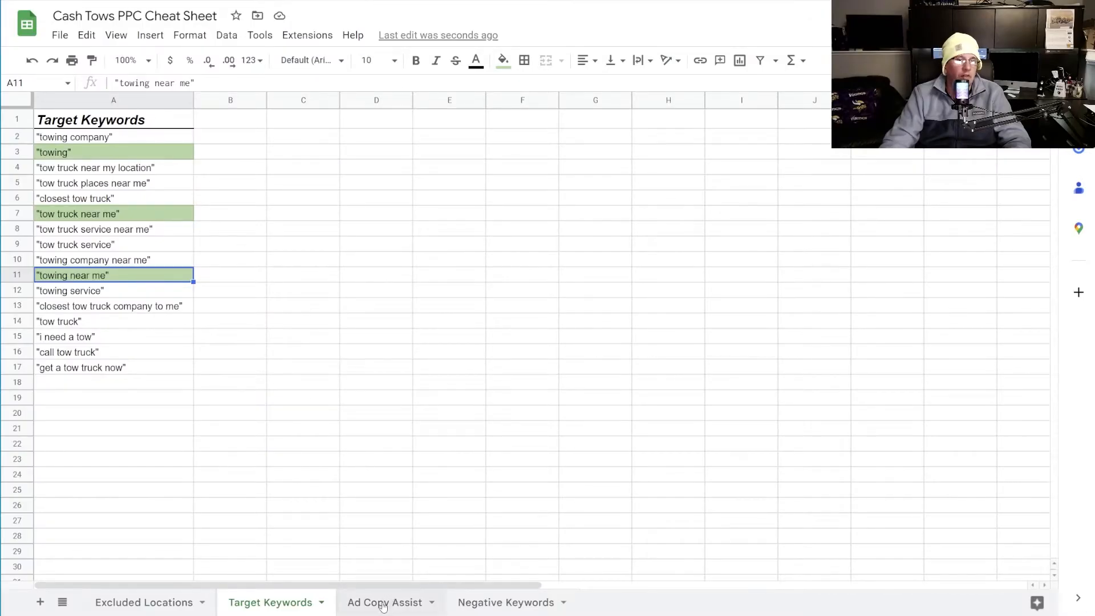
Compare headline 1's asset cell on the Ad Copy Assist sheet with the Google Ads headline fields and recheck the Target Keywords sheet.
left_click(383, 602)
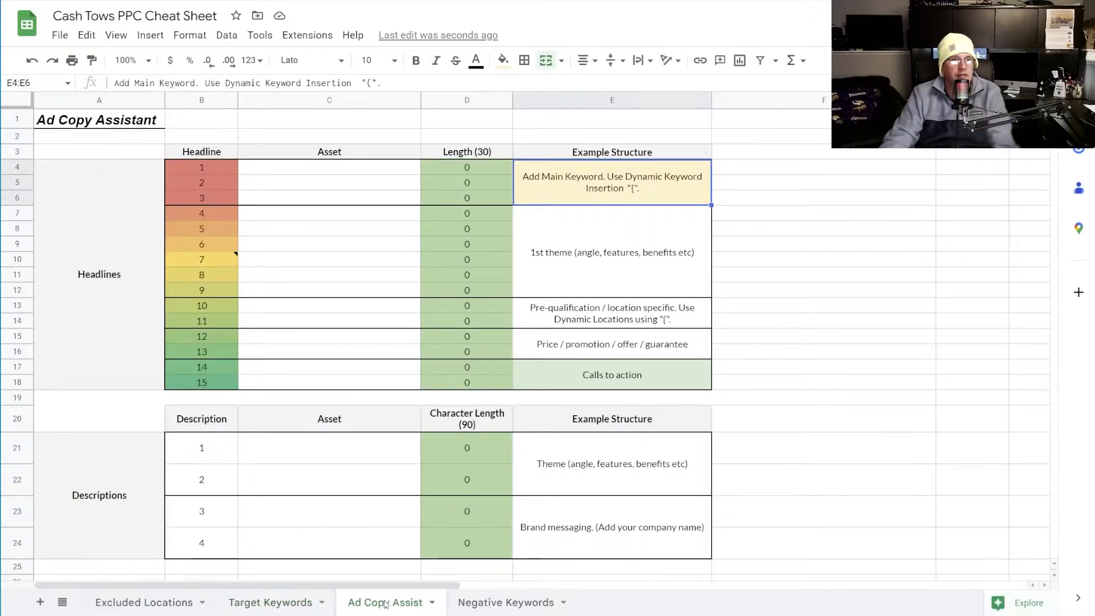
left_click(276, 168)
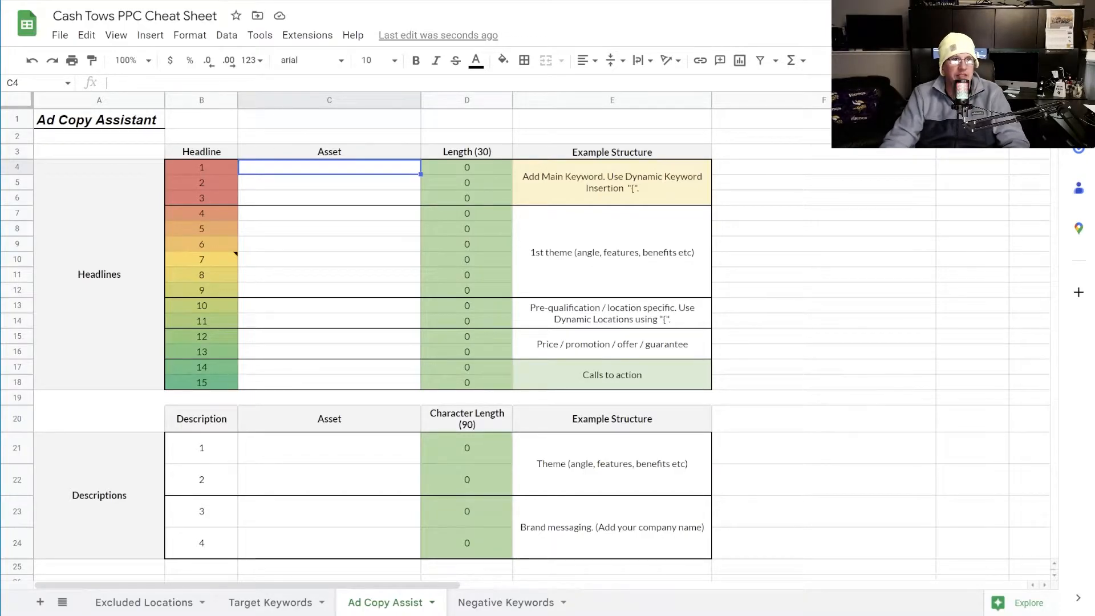
key("ctrl+t")
left_click(480, 210)
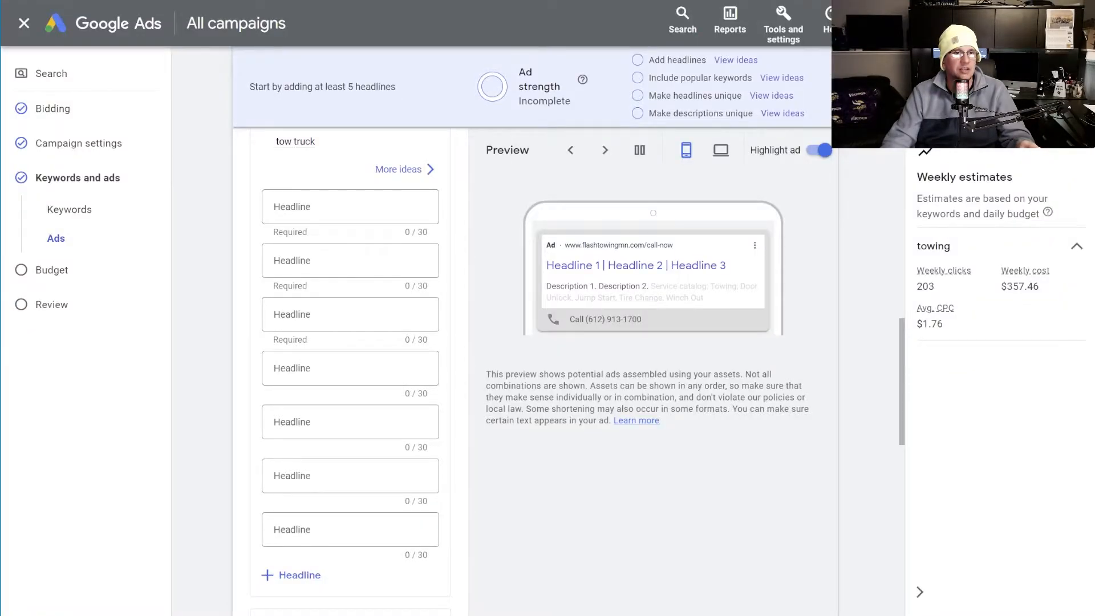
left_click(410, 215)
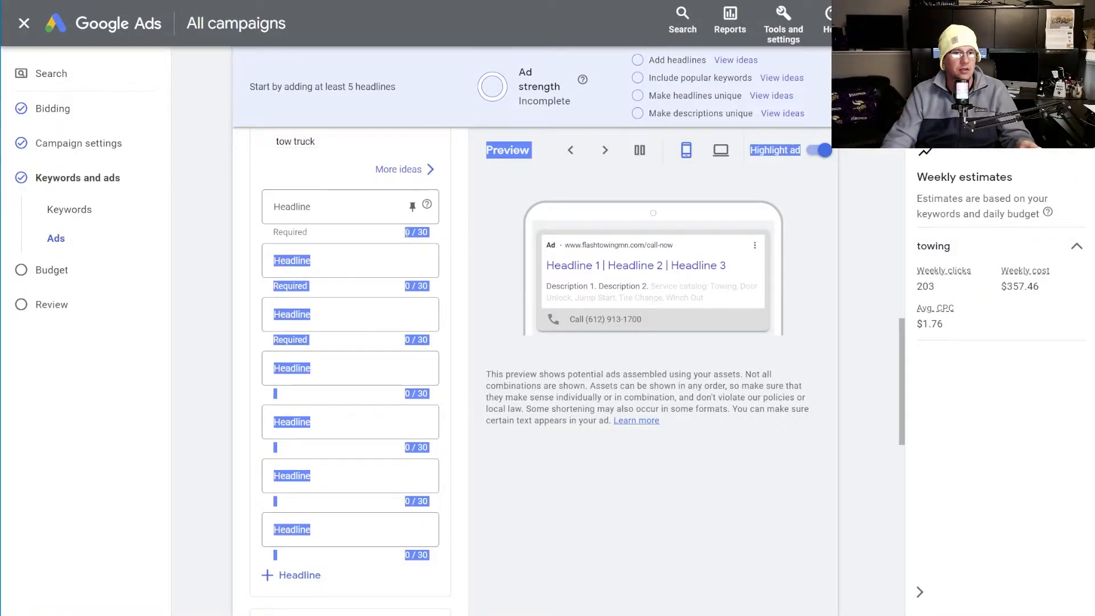
left_click(457, 217)
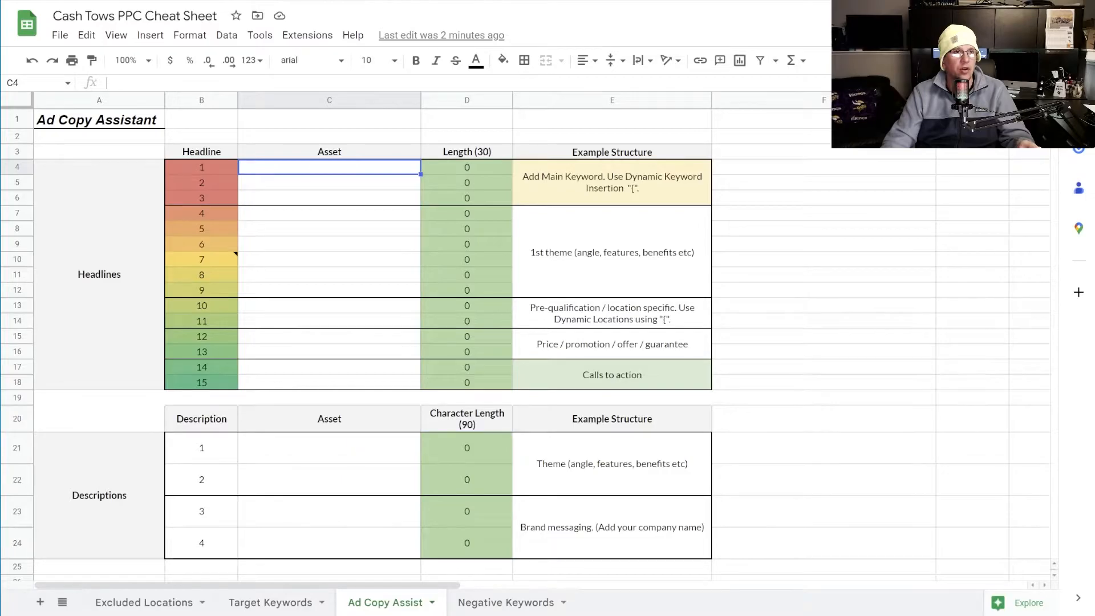
left_click(270, 602)
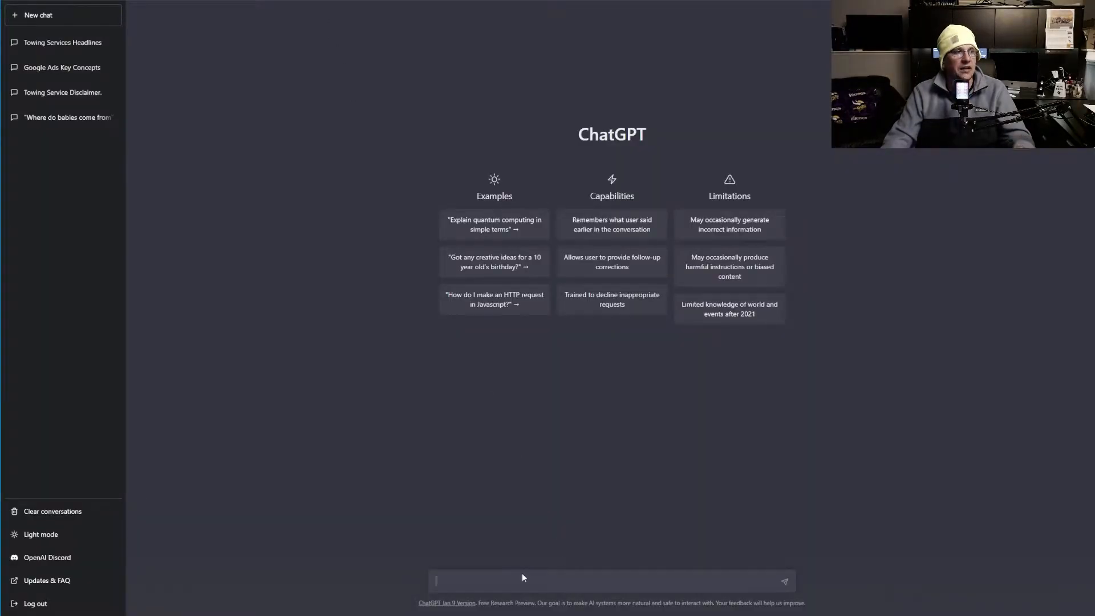
Switch to ChatGPT and ask it to "create 3 high converting headlines under 30 characters each that promotes "towing"".
type("crea")
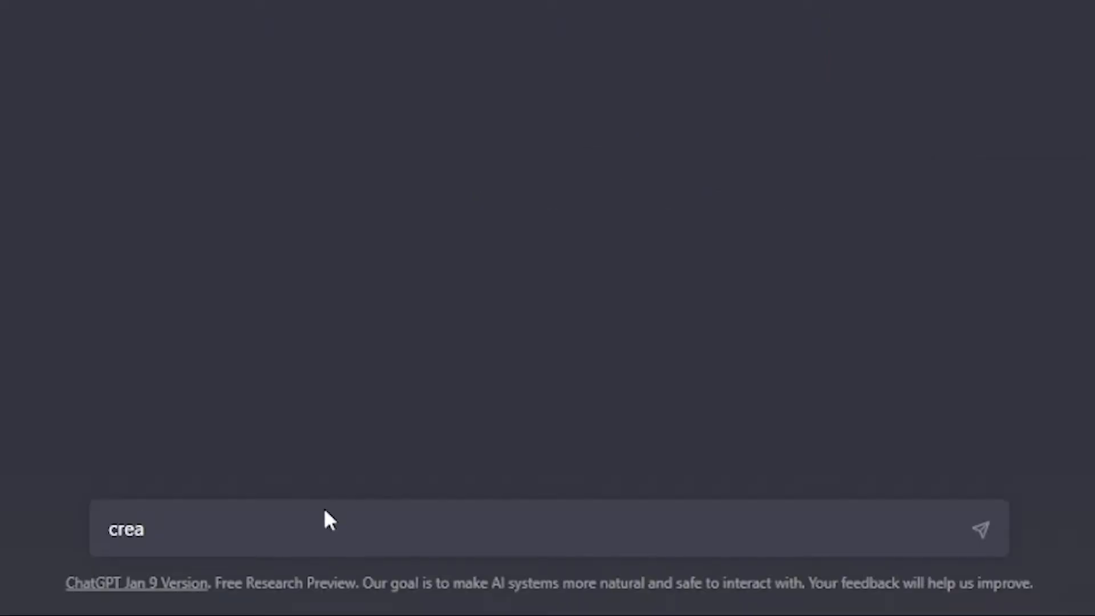
type("te a")
key("BackSpace")
type("3 high con")
type("vert")
key("BackSpace")
type("rting headlines und")
type("er 30 c")
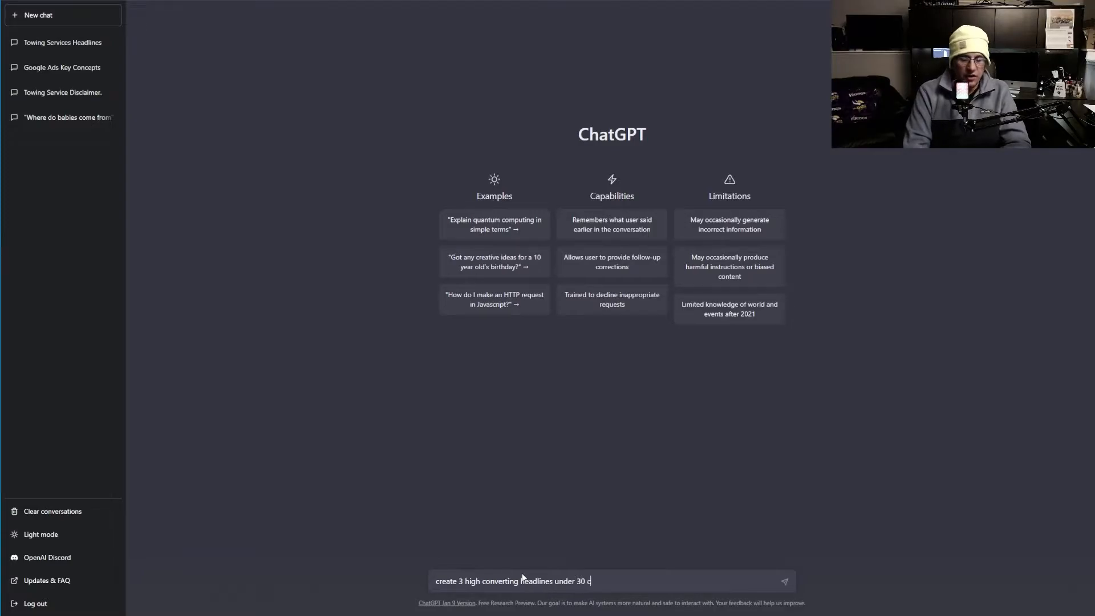
type("haracters each")
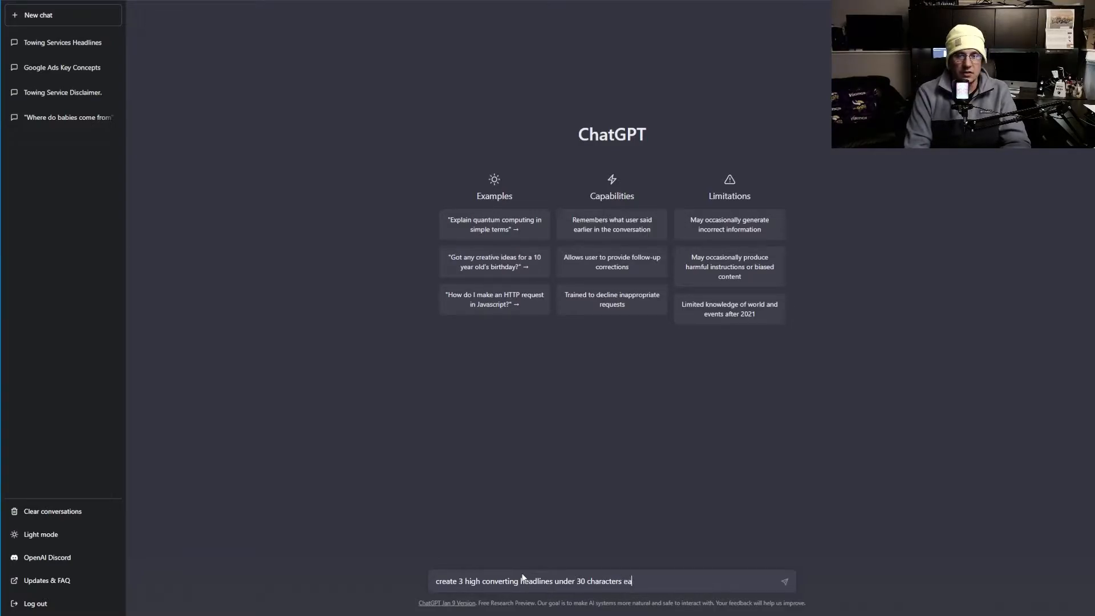
type(" that promotes \"towing\"")
key("Return")
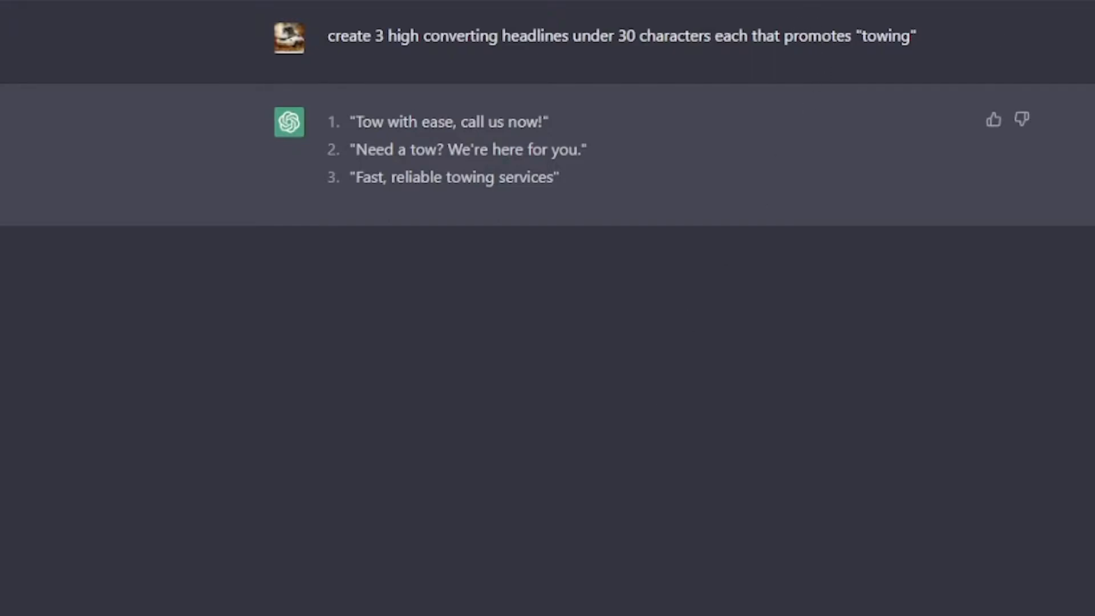
Send ChatGPT the follow-up request "include keyword towing in each headline".
type("in")
type("clude ")
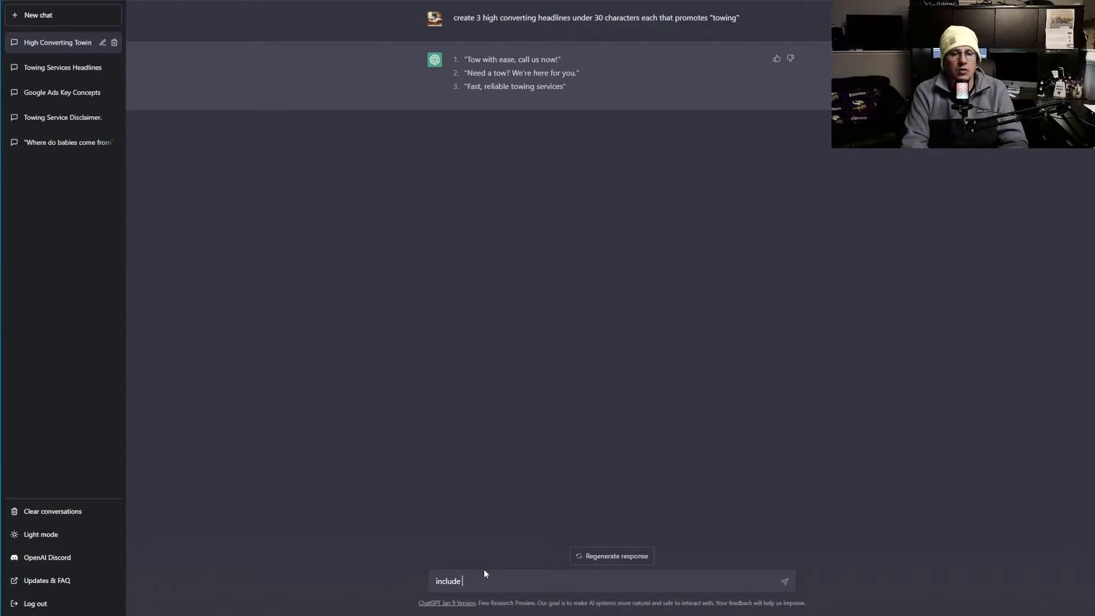
type("keyword towing in each")
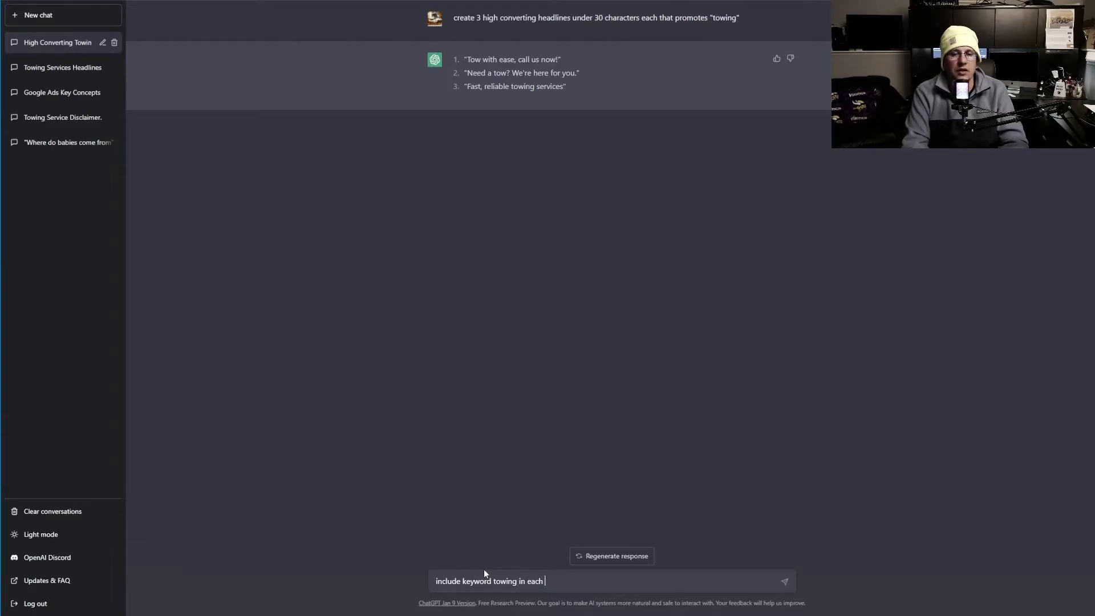
type(" headline")
key("Return")
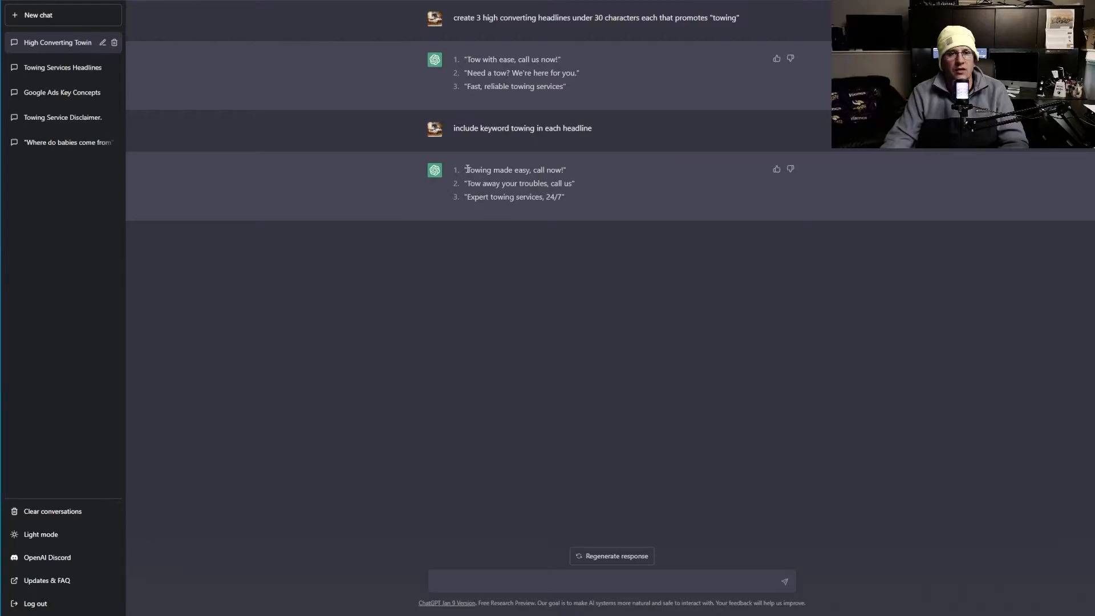
Copy "Towing made easy, call now" without its exclamation mark from ChatGPT into headline 1's asset cell on the Ad Copy Assist sheet.
left_click_drag(467, 169, 561, 168)
key("ctrl+c")
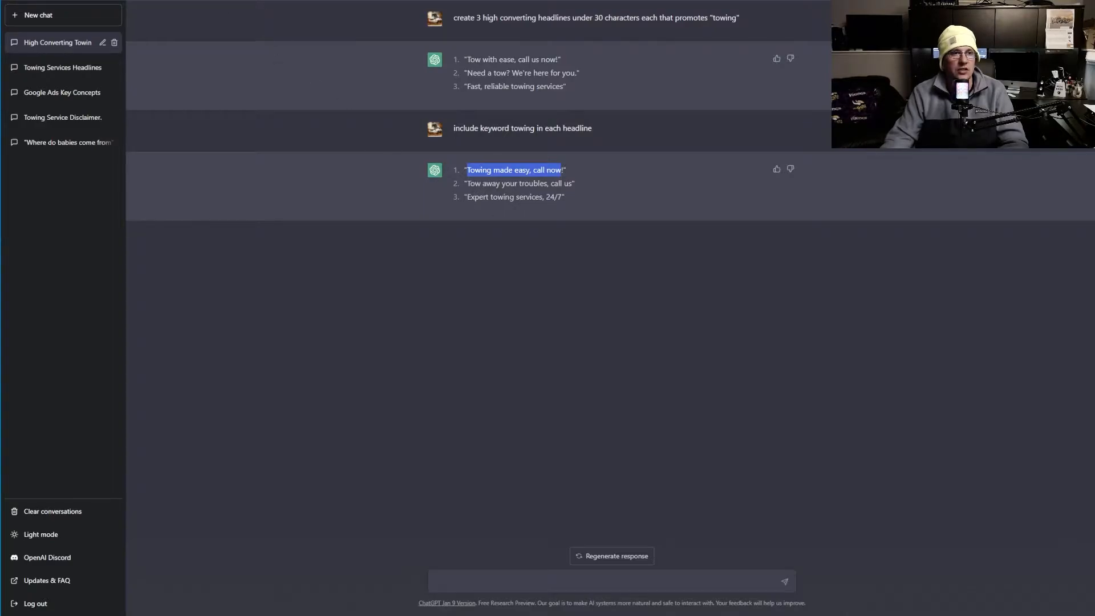
key("ctrl+Tab")
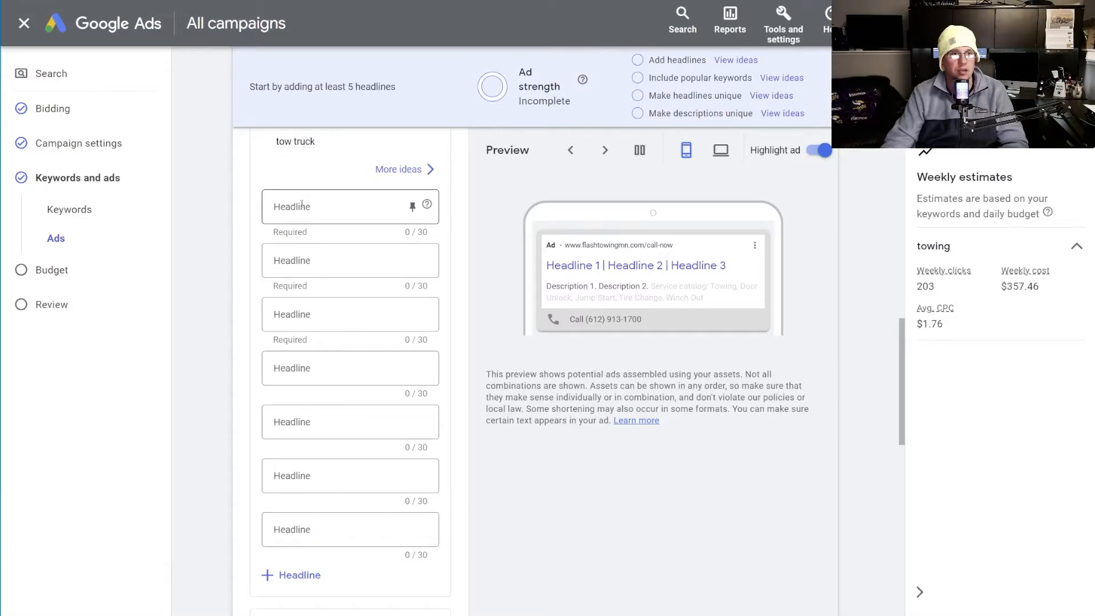
key("ctrl+Tab")
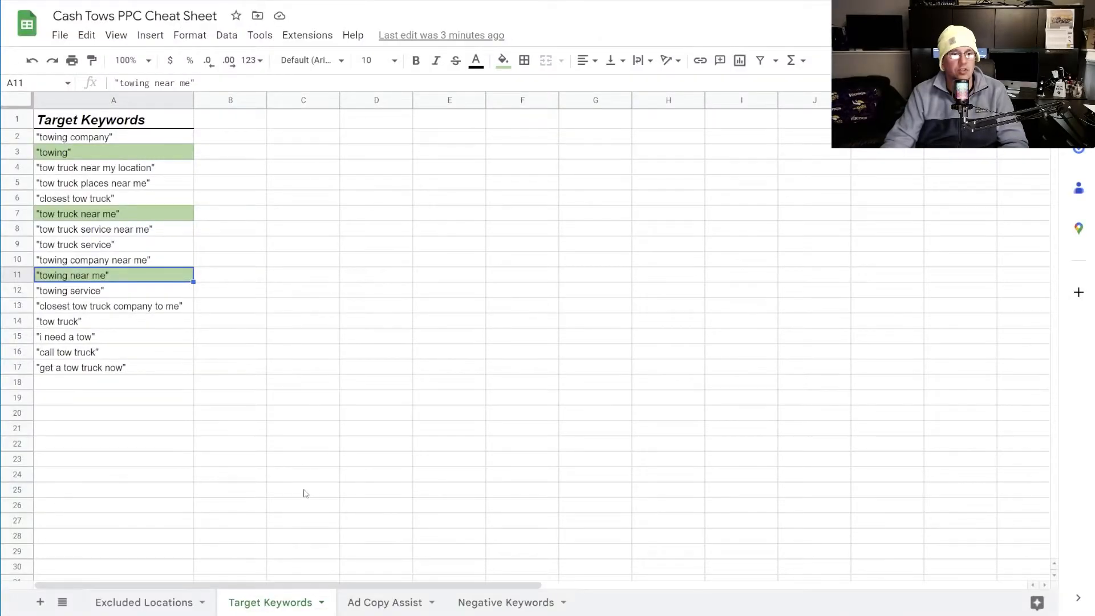
left_click(382, 600)
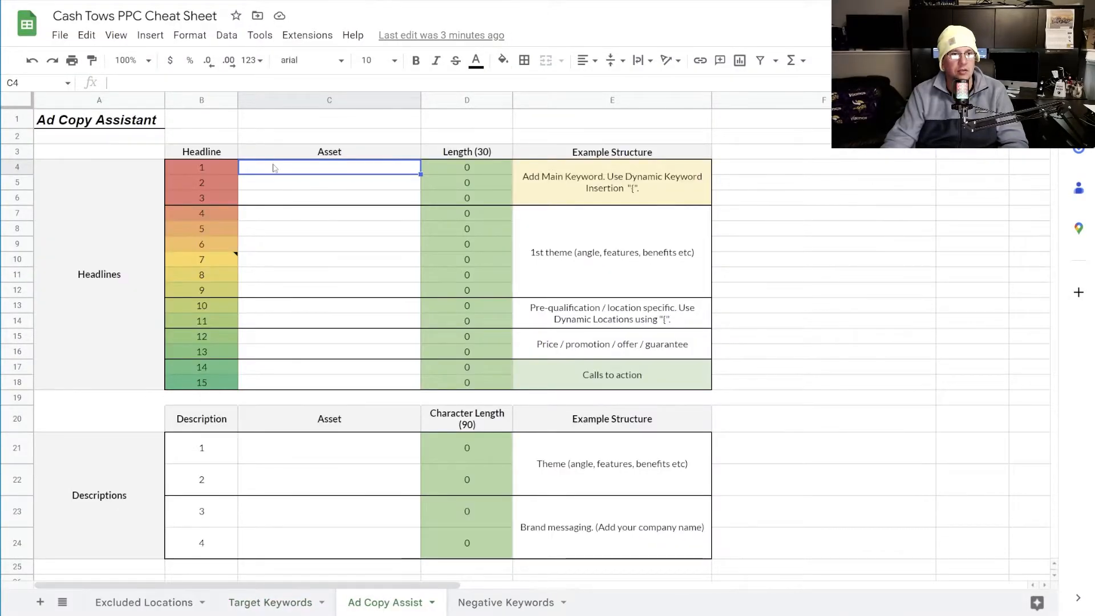
key("ctrl+v")
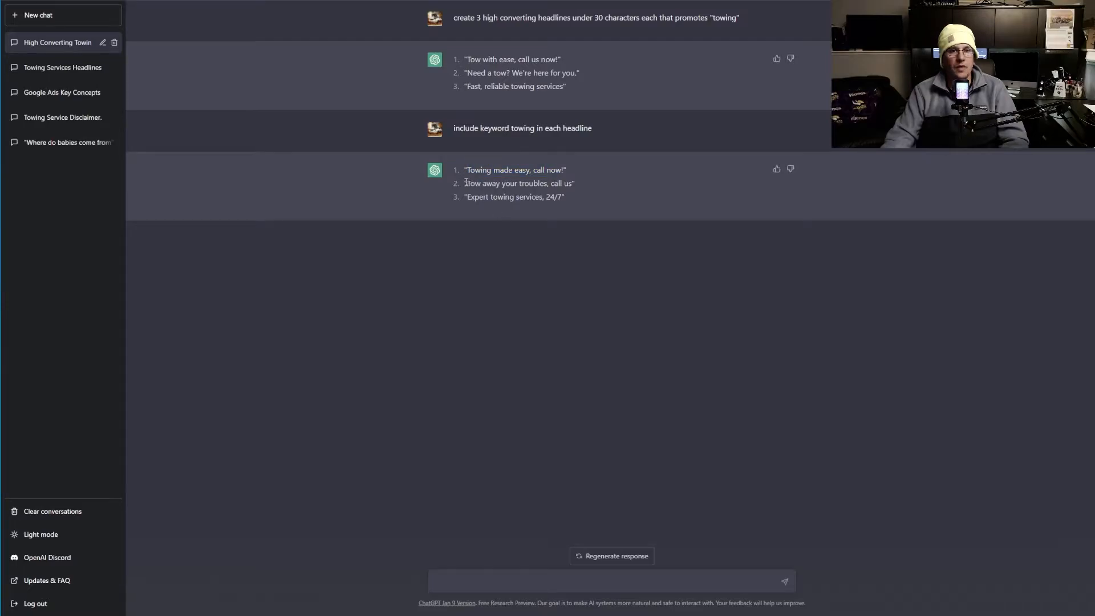
Copy ChatGPT's second headline into headline 2's asset cell and shorten it to "Tow away your troubles".
left_click_drag(467, 183, 566, 185)
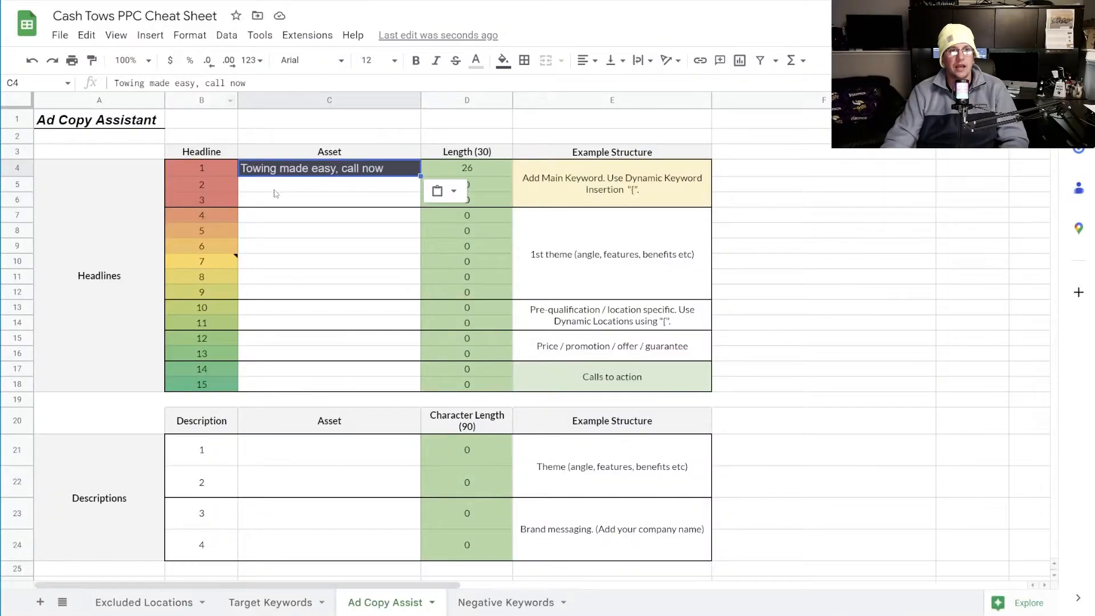
left_click(277, 191)
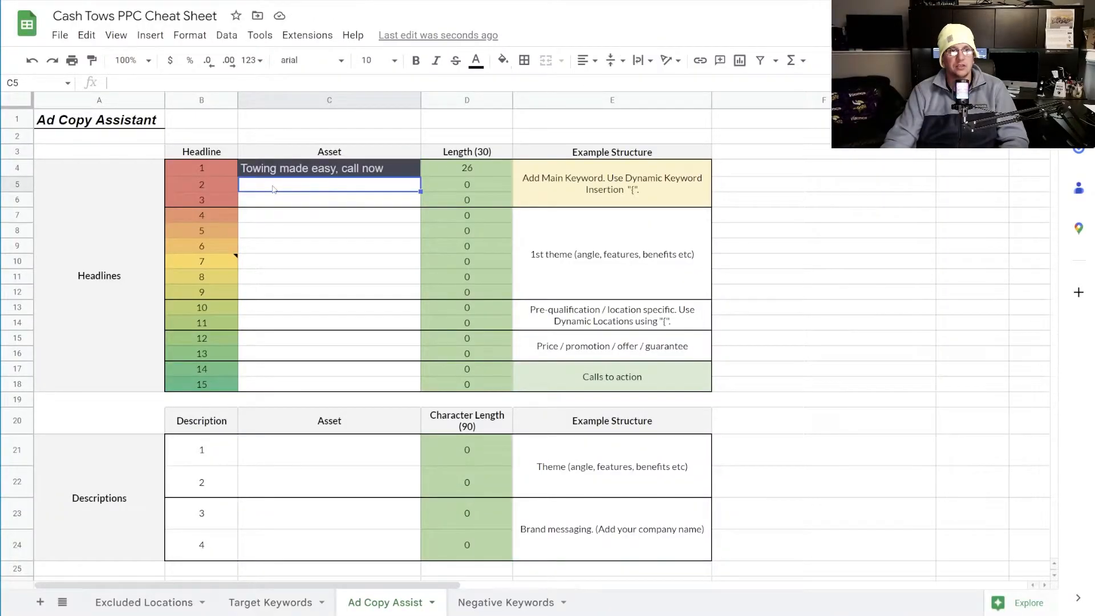
type("Tow away your troubles, call us")
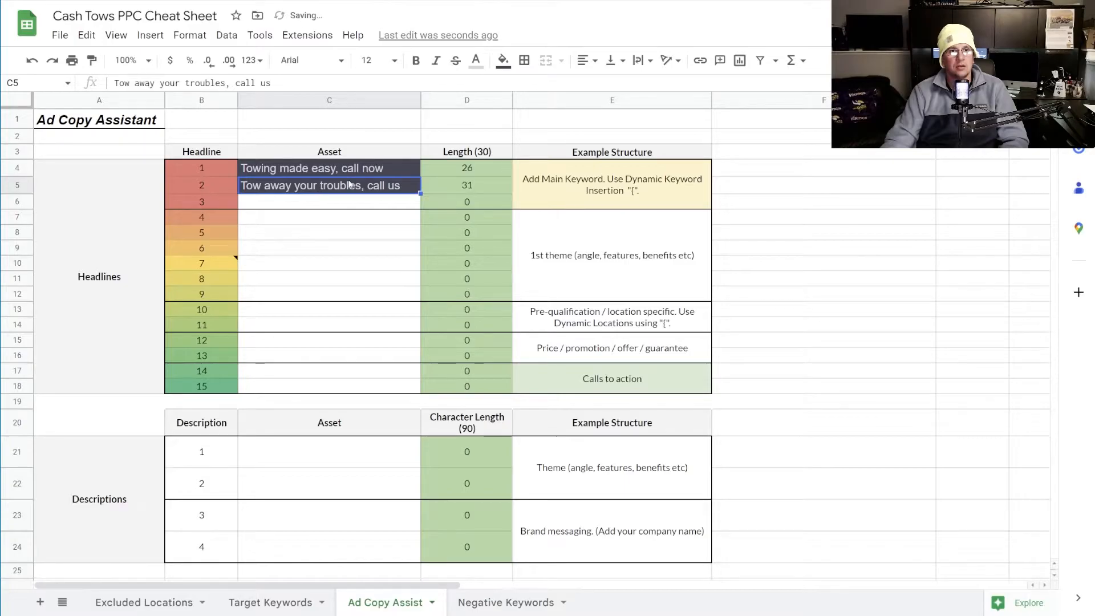
double_click(381, 188)
left_click_drag(361, 186, 409, 186)
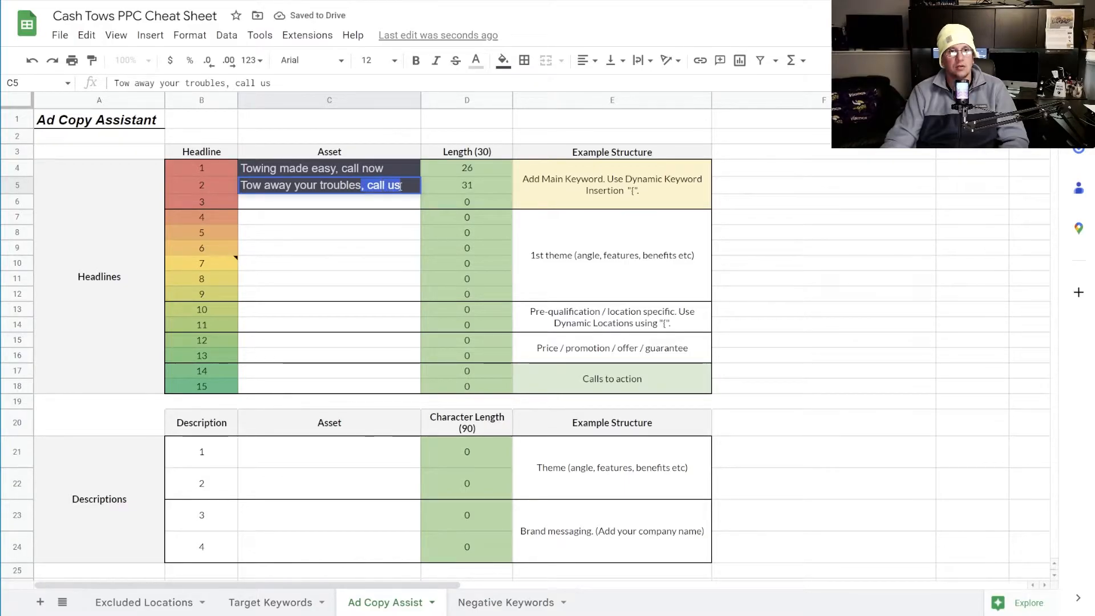
key("BackSpace")
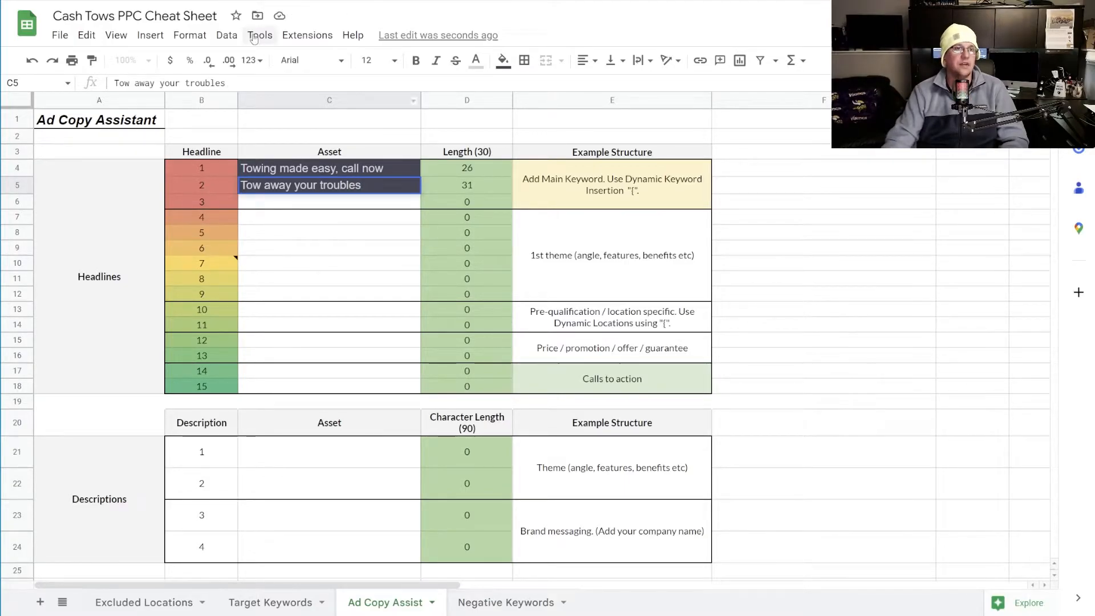
Return to ChatGPT and ask it to "capitalize the first letter of each word" in the headlines.
key("ctrl+Tab")
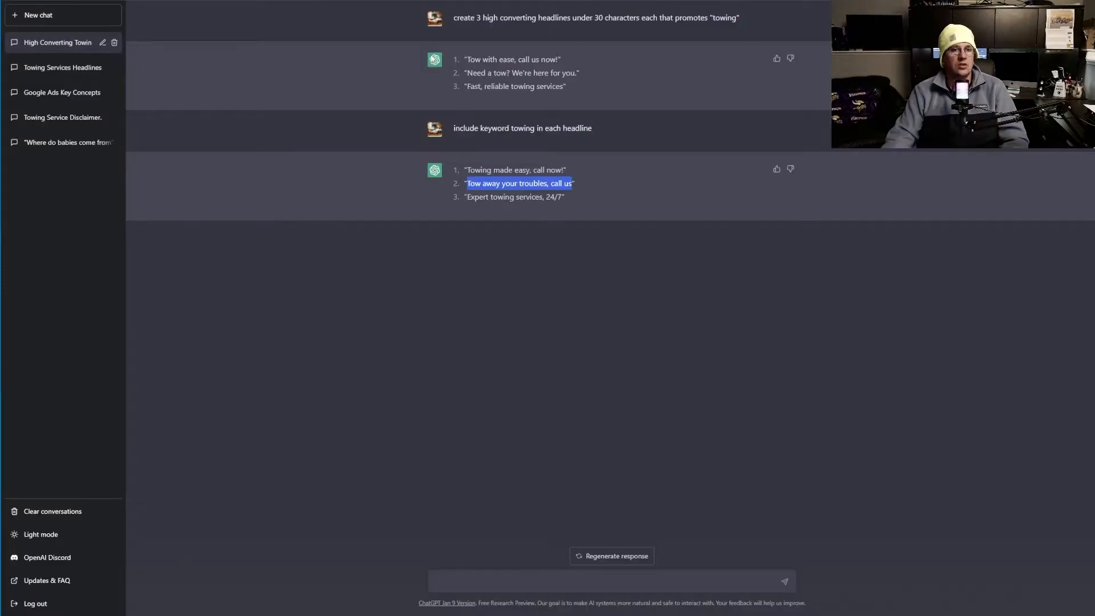
left_click(603, 301)
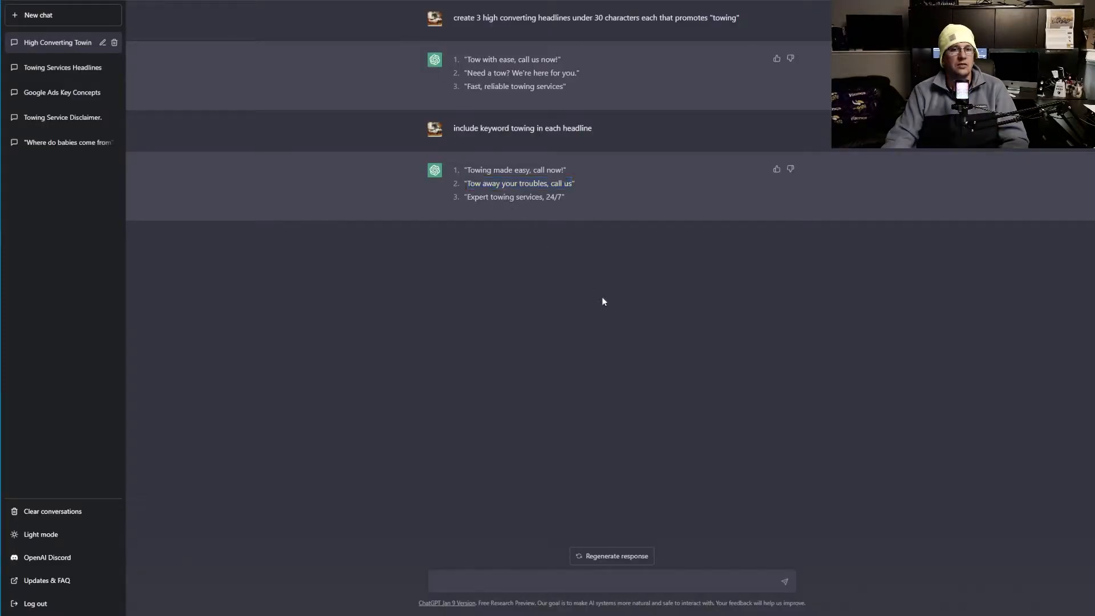
left_click(546, 579)
type("capitalize the first lett")
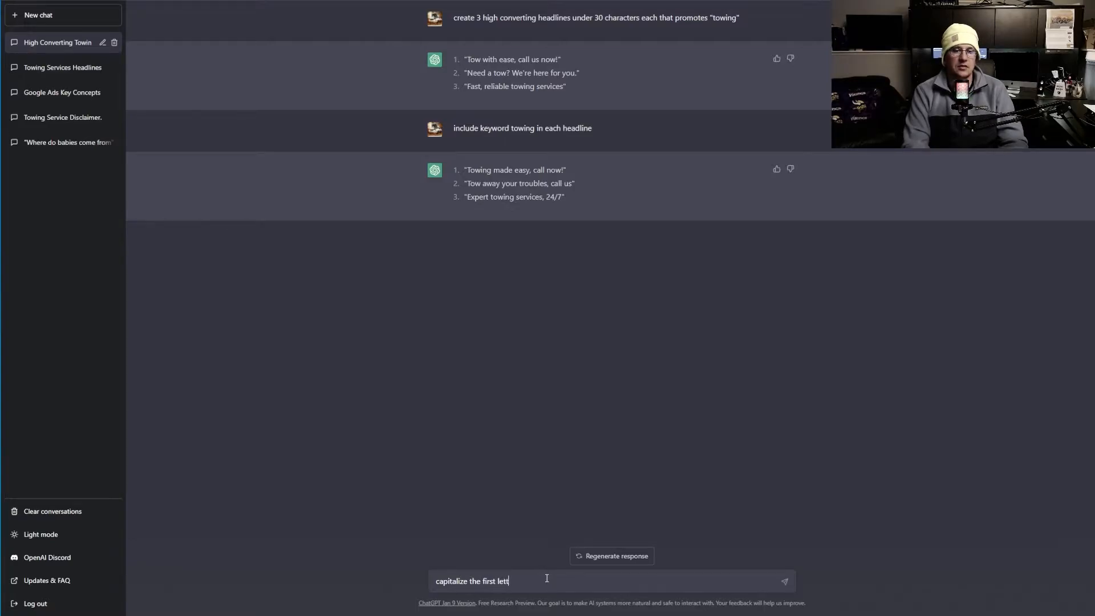
type("er of each word")
key("Return")
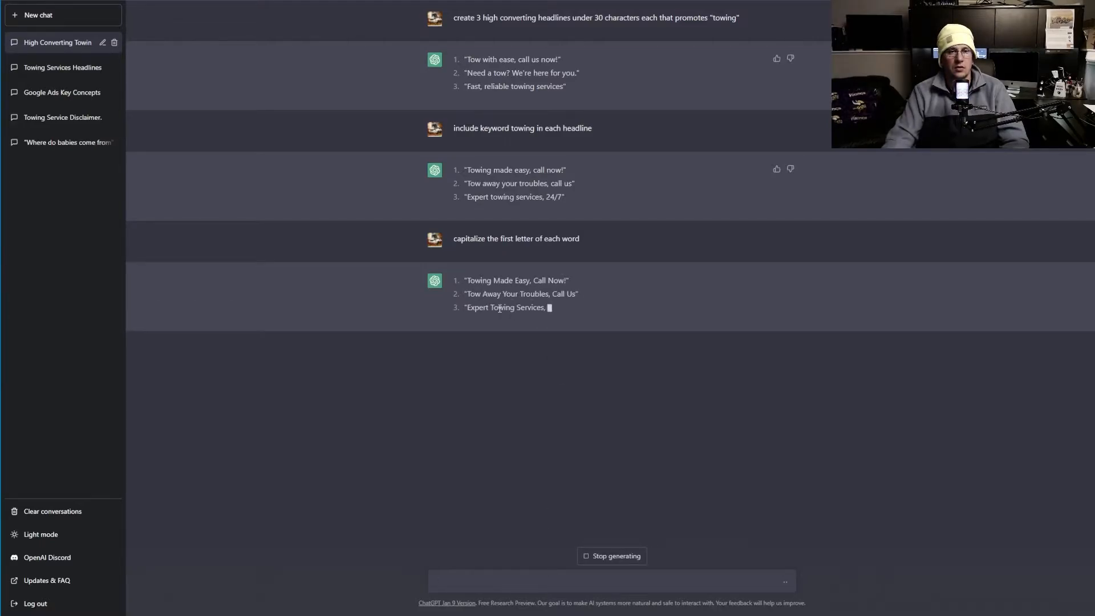
Ask ChatGPT to "create 3 new headlines with the same attributes".
type("create ")
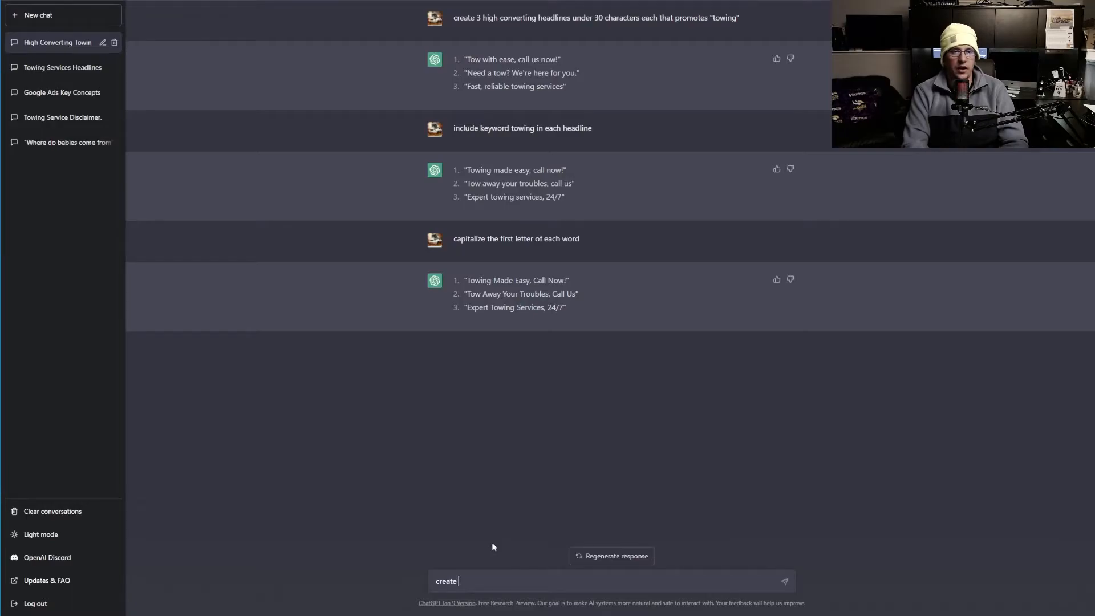
type("3 new he")
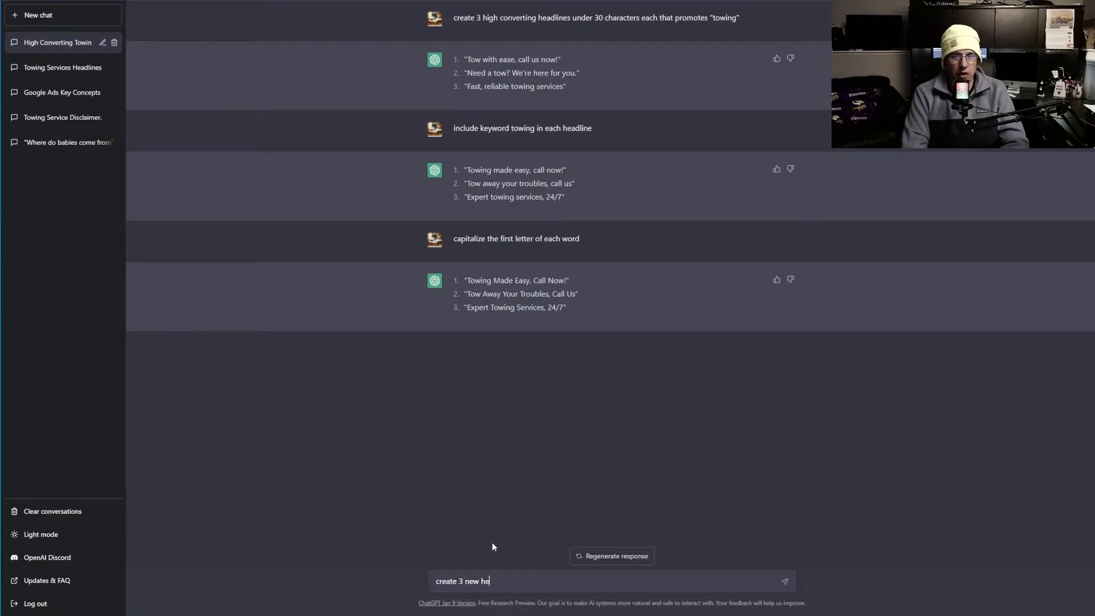
type("ldlines with the ")
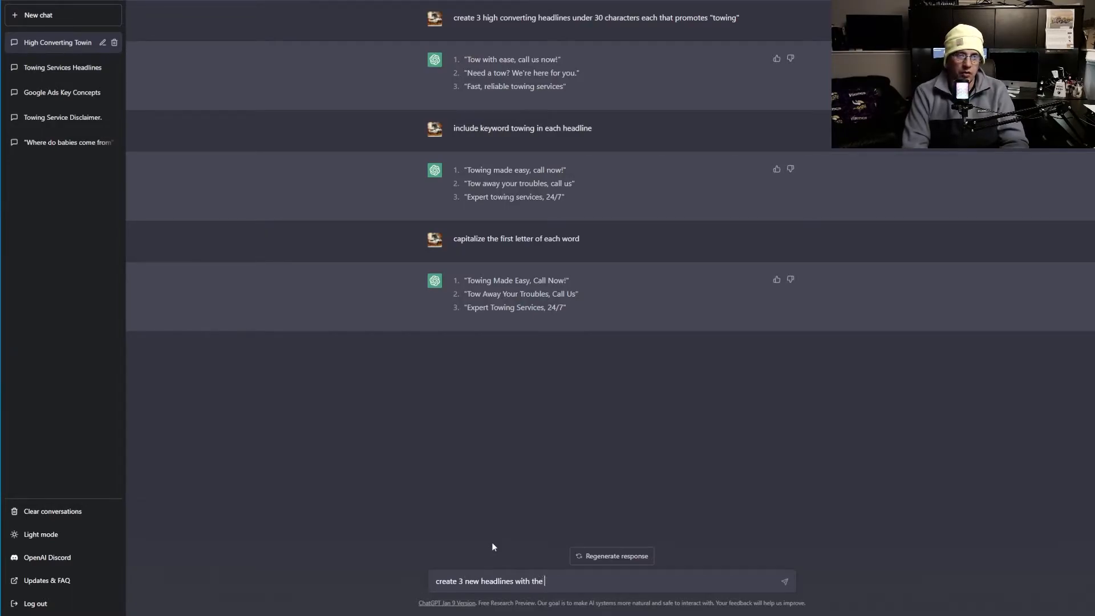
type("same a")
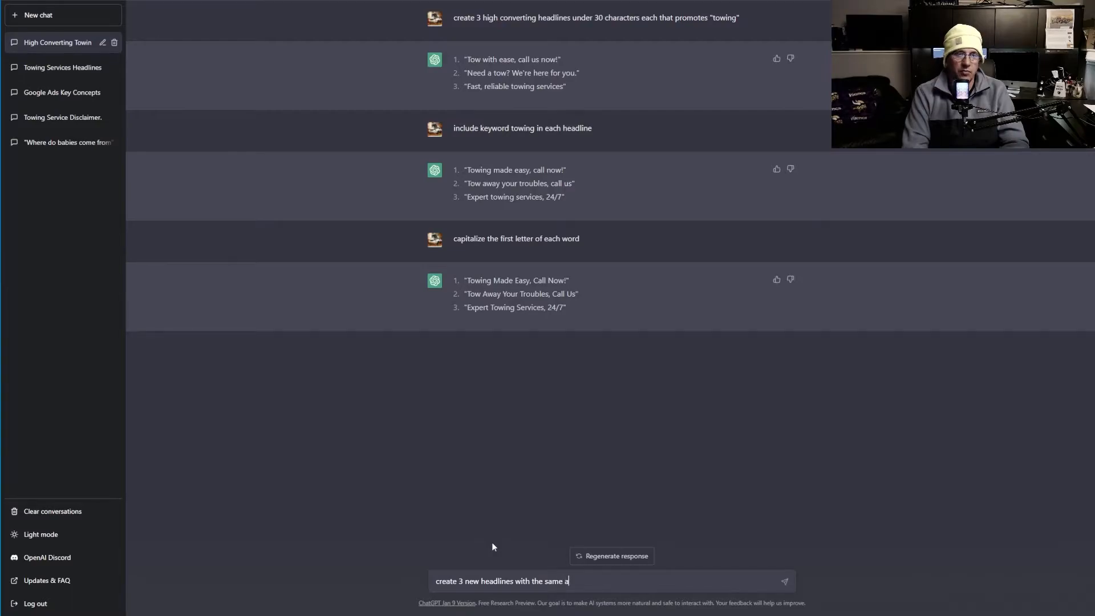
type("ttributes")
key("Return")
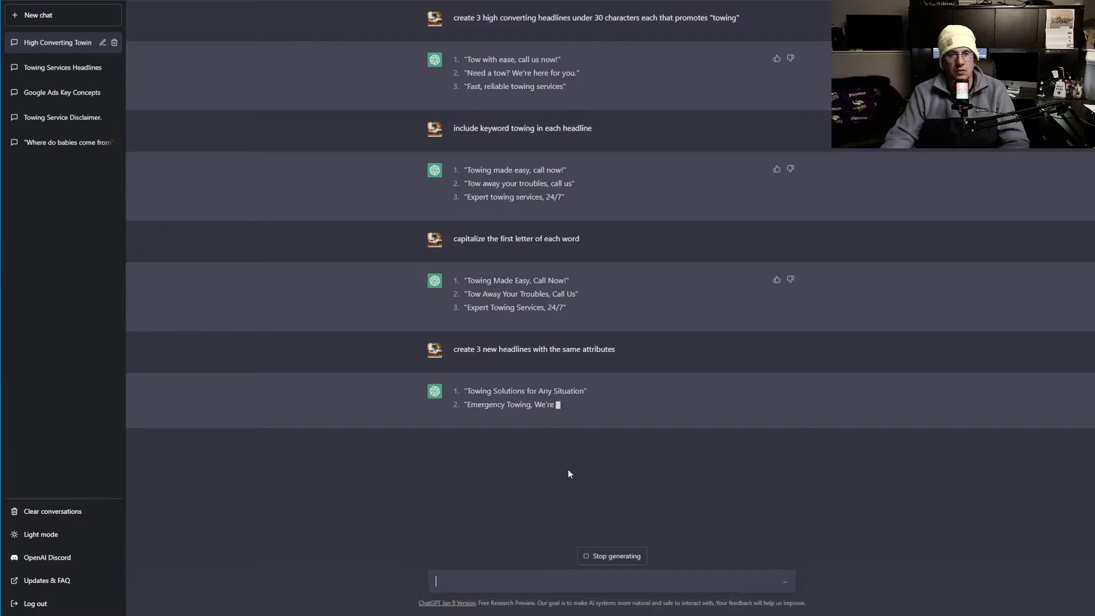
Copy "Emergency Towing, We're On Our Way" from ChatGPT into headline 3's asset cell on the Ad Copy Assist sheet and check its length.
left_click_drag(470, 403, 604, 404)
key("ctrl+c")
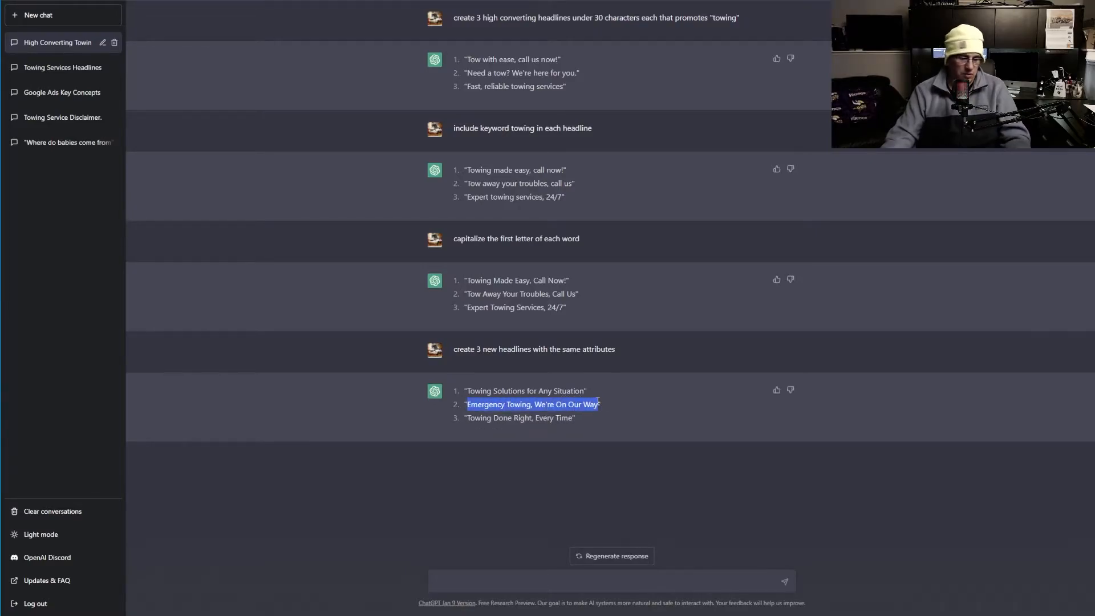
key("ctrl+Tab")
left_click(279, 204)
key("ctrl+v")
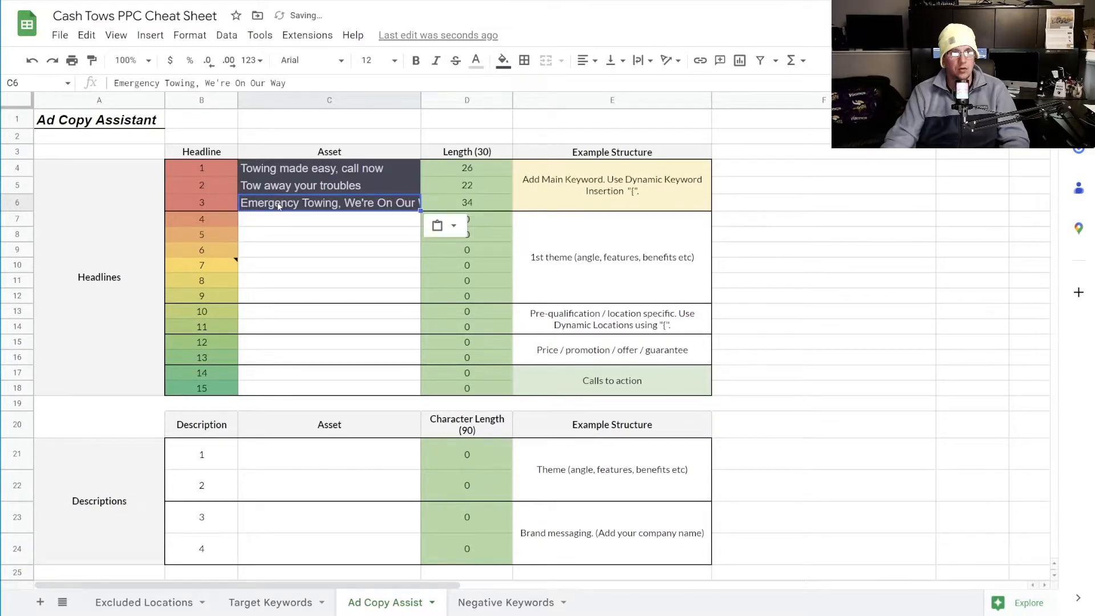
left_click(473, 265)
left_click(476, 209)
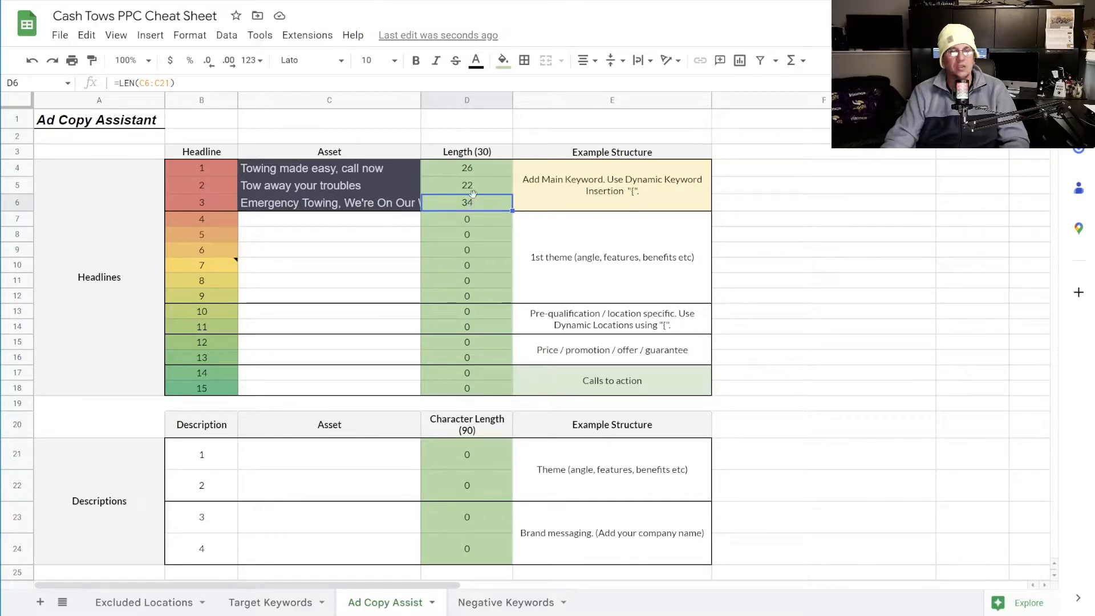
Review the remaining headline rows and their 1st theme example structure, and undo the pasted text for headlines 1 to 3.
key("alt+Tab")
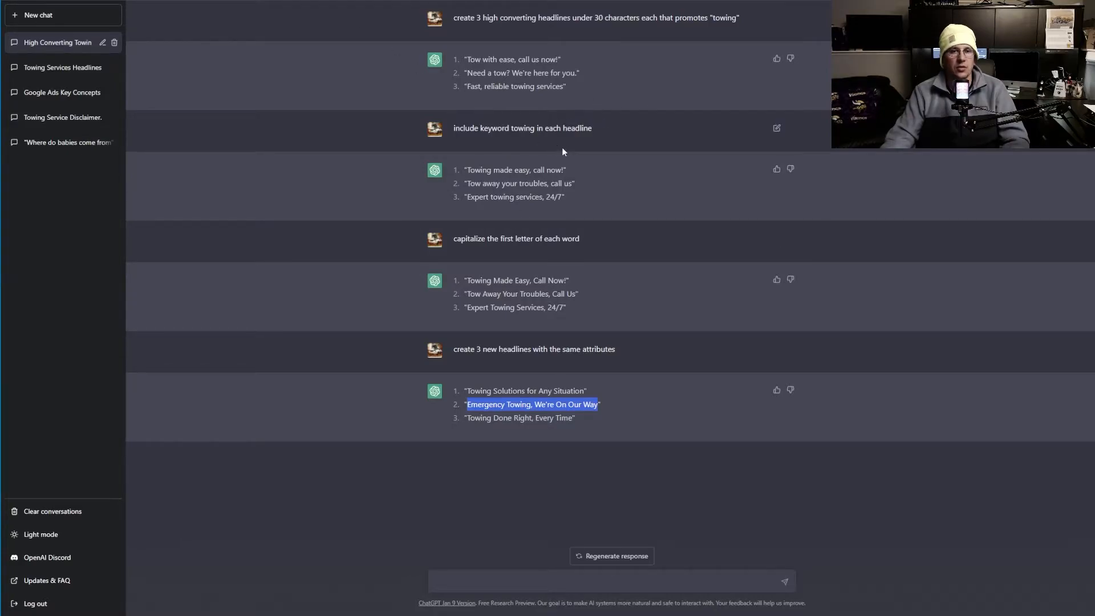
key("alt+Tab")
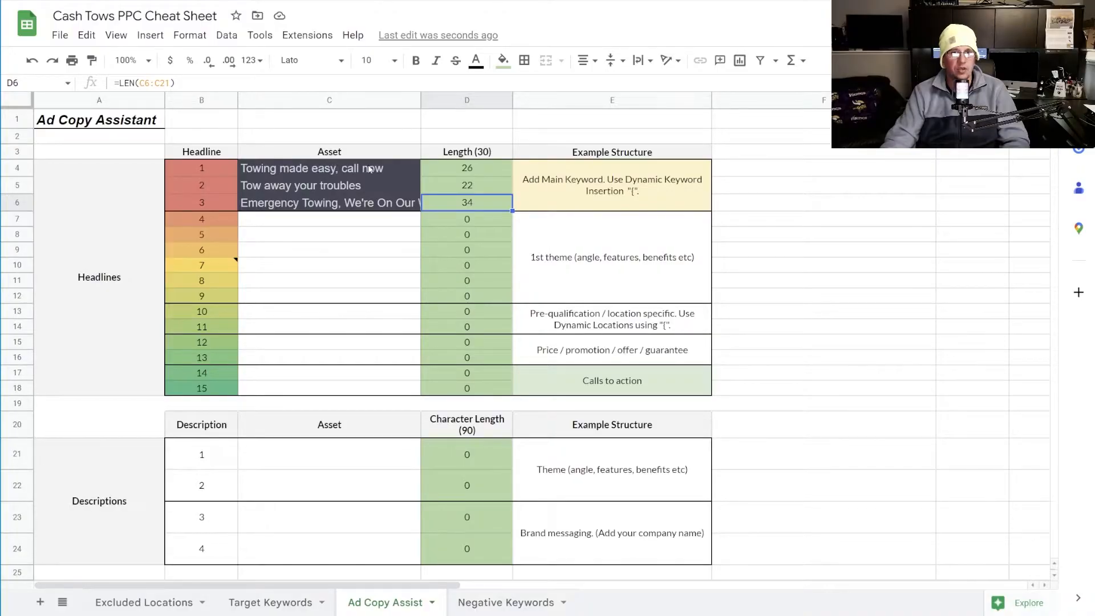
left_click(336, 225)
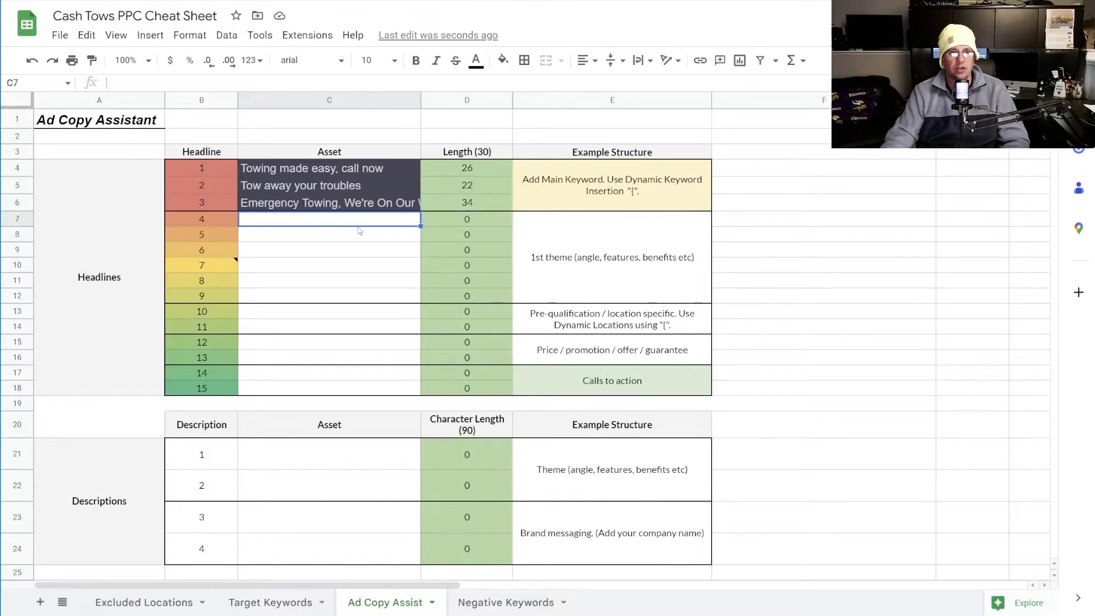
left_click_drag(355, 234, 384, 423)
left_click(633, 278)
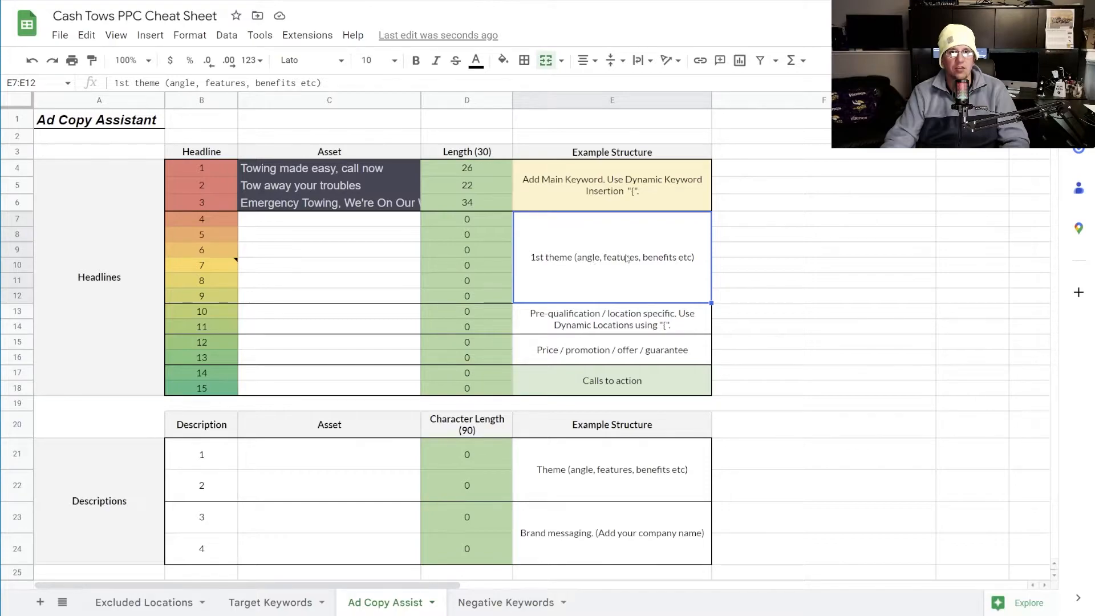
key("ctrl+z")
Enter the theme ideas "Live Dispatchers", "ETA" and "Fast" as the assets for headlines 4, 5 and 6.
left_click(336, 217)
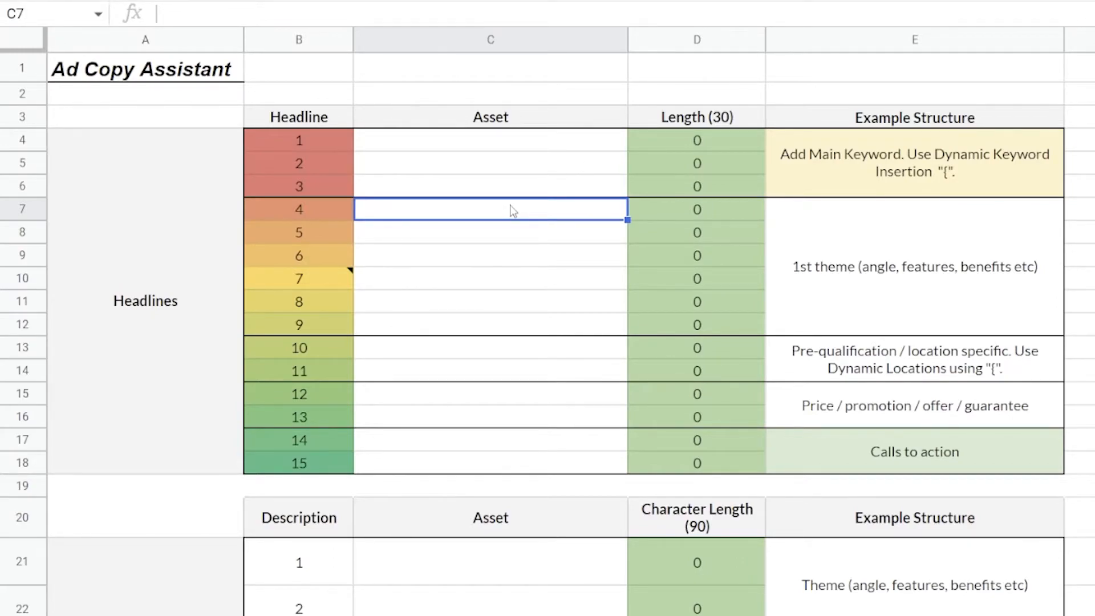
type("Live Dispatchers")
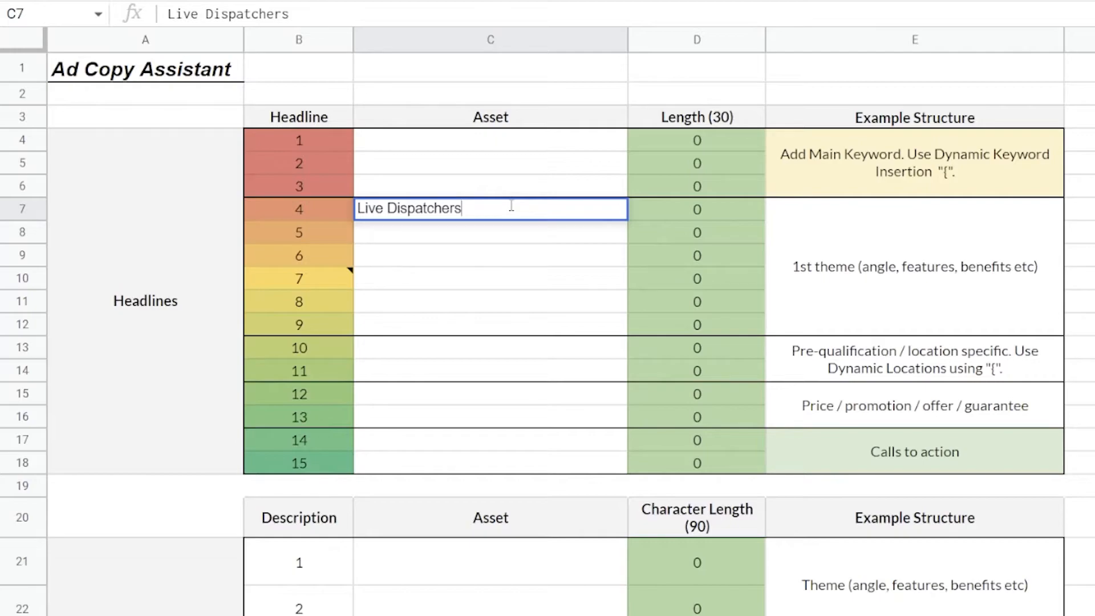
key("Return")
type("ETA")
key("Return")
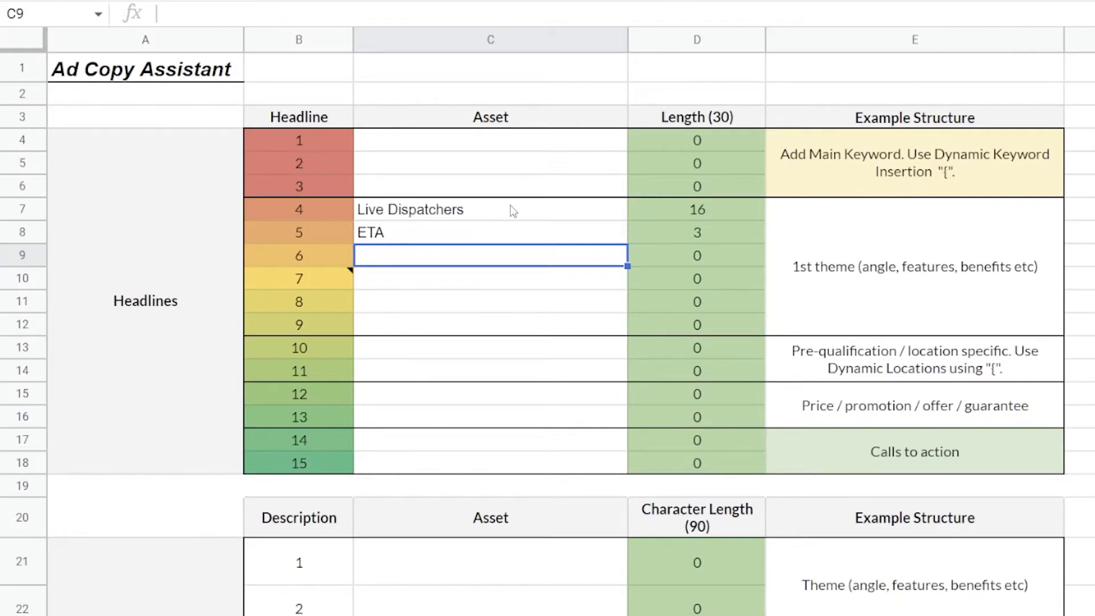
type("Fast")
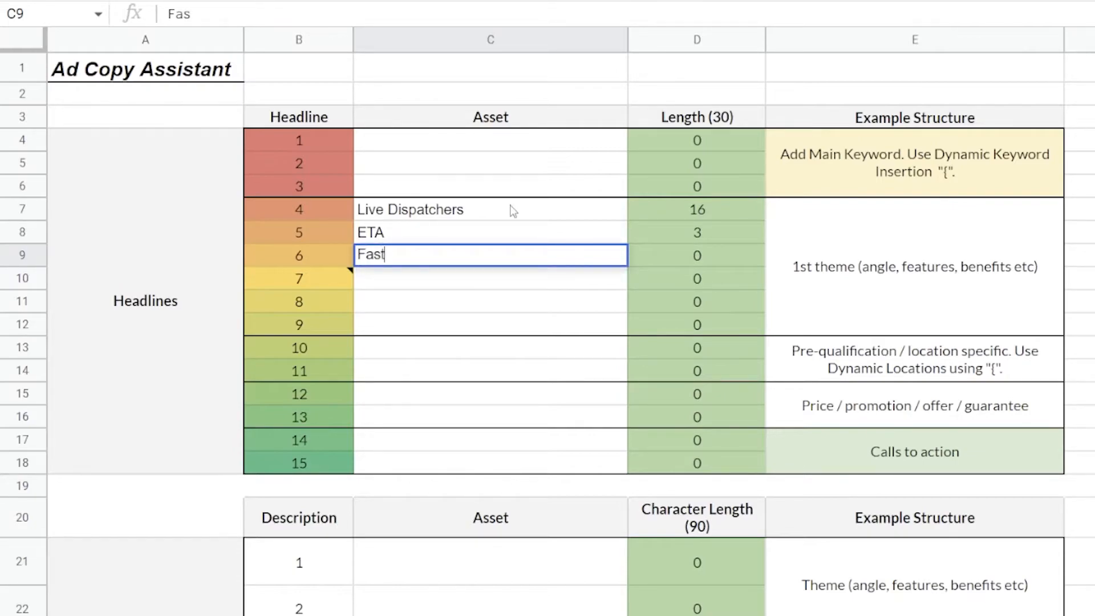
key("Return")
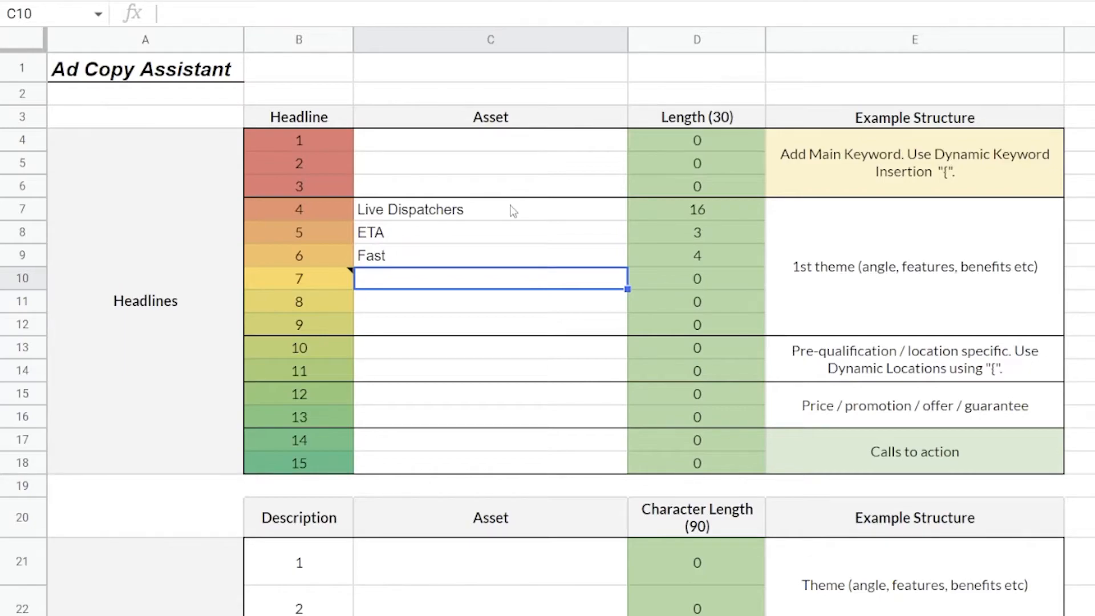
Duplicate the three theme ideas into headlines 7 to 9 and enter "Affordable Rates" as headline 12's asset.
left_click_drag(381, 211, 378, 258)
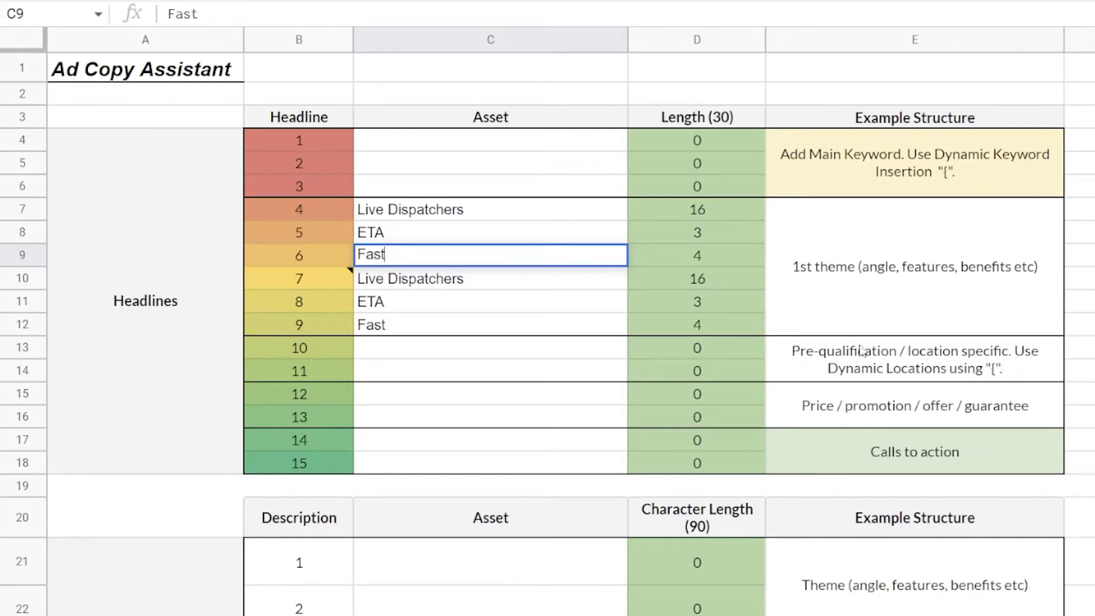
left_click(456, 349)
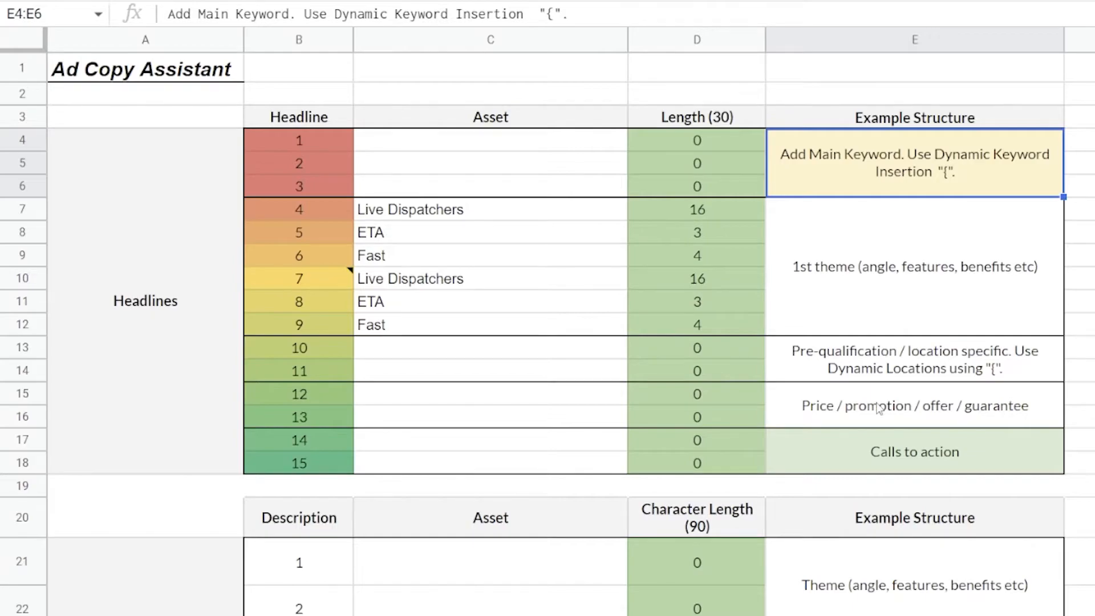
left_click(513, 386)
type("Affordable Rates")
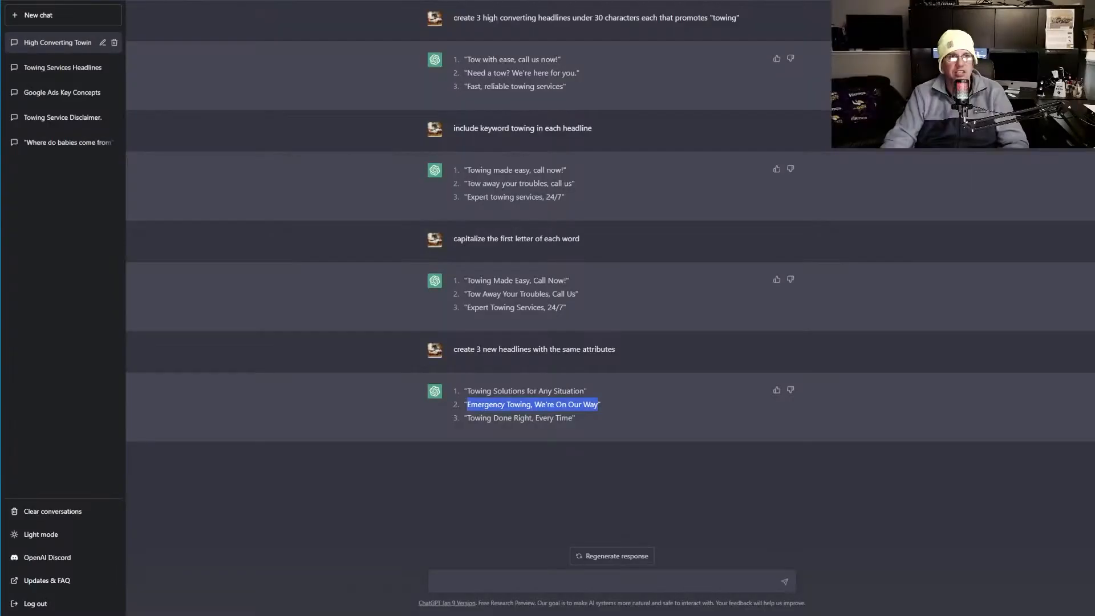
Switch to the Google Ads ad editor and add empty headline fields until no more can be added.
left_click(630, 412)
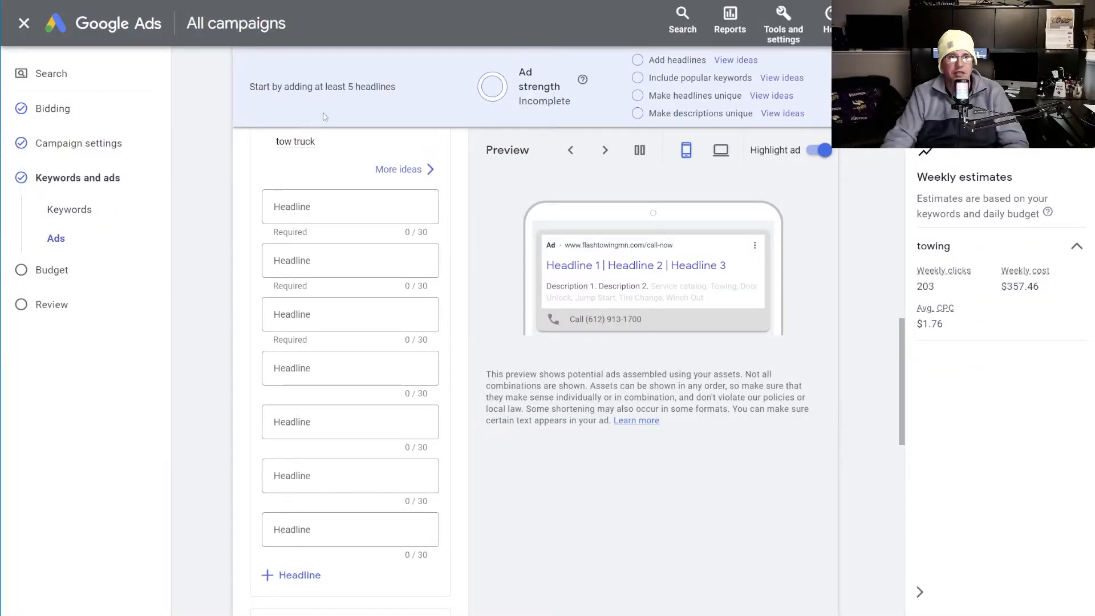
scroll(335, 479, "down", 4)
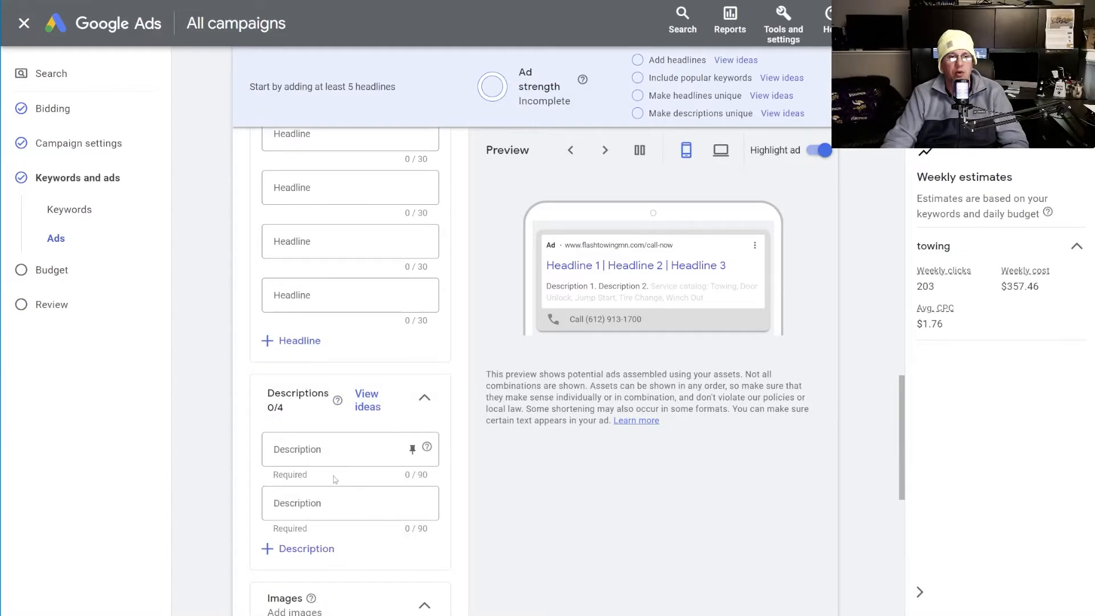
left_click(297, 340)
left_click(299, 393)
left_click(302, 449)
left_click(299, 502)
scroll(341, 471, "down", 5)
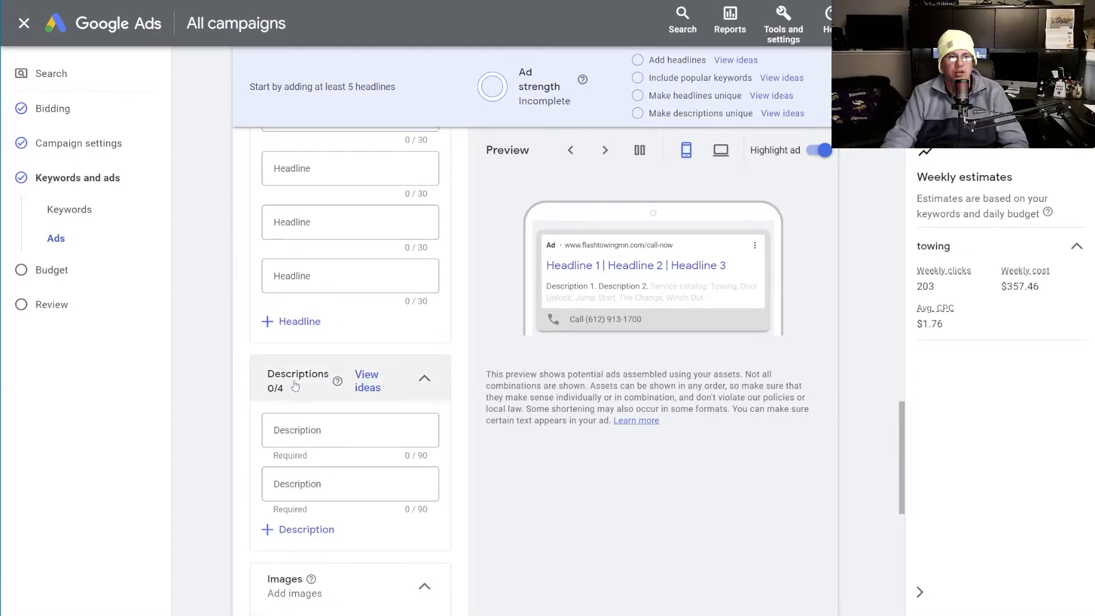
left_click(288, 319)
left_click(292, 375)
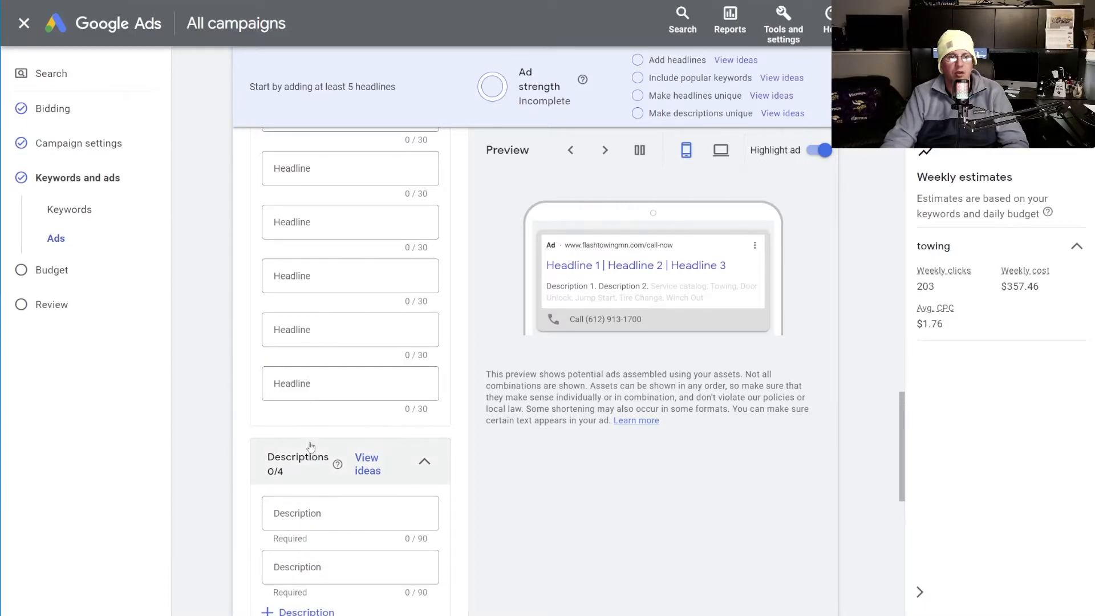
Add two more description fields to the ad for a total of four.
scroll(308, 422, "down", 4)
left_click(294, 398)
left_click(298, 454)
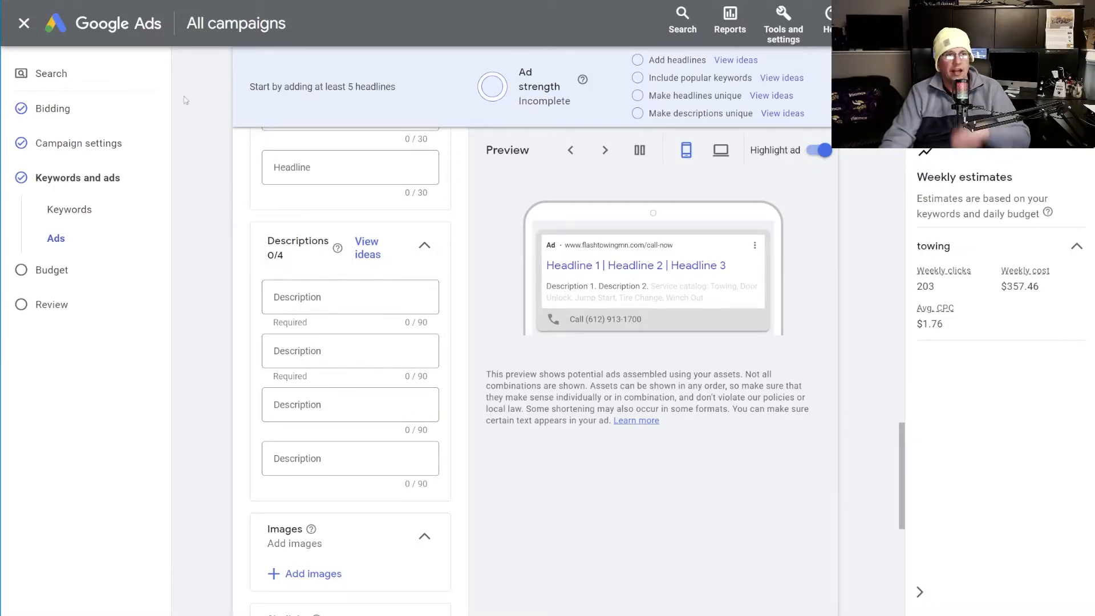
Return to the Ad Copy Assist sheet and enter "(Recommended)" as description 1's asset and "(Top Rated)" as description 2's.
key("ctrl+Tab")
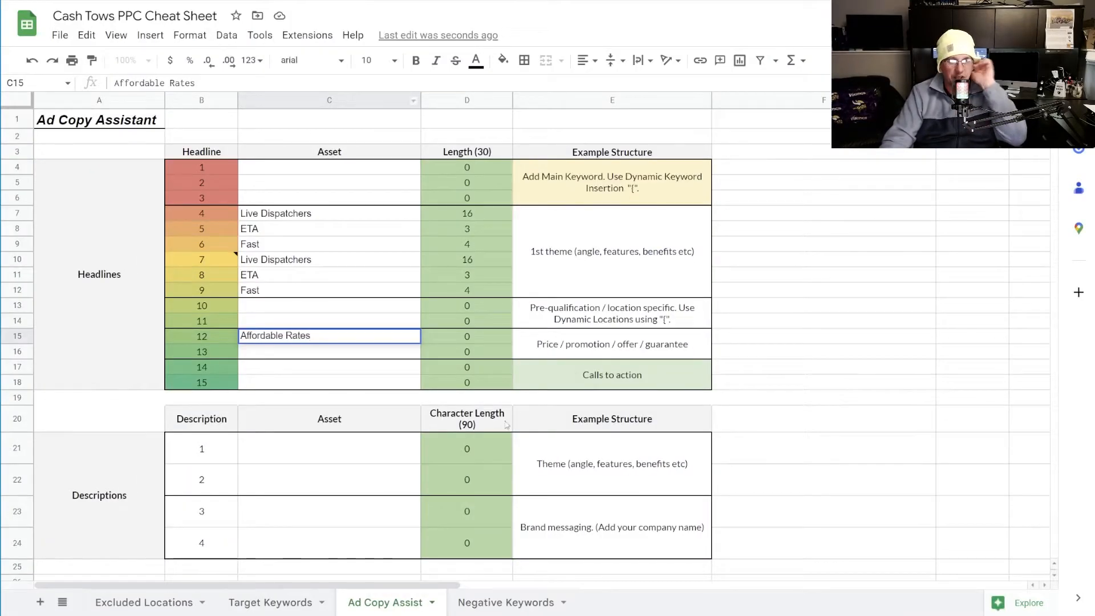
scroll(376, 405, "down", 2)
left_click(267, 364)
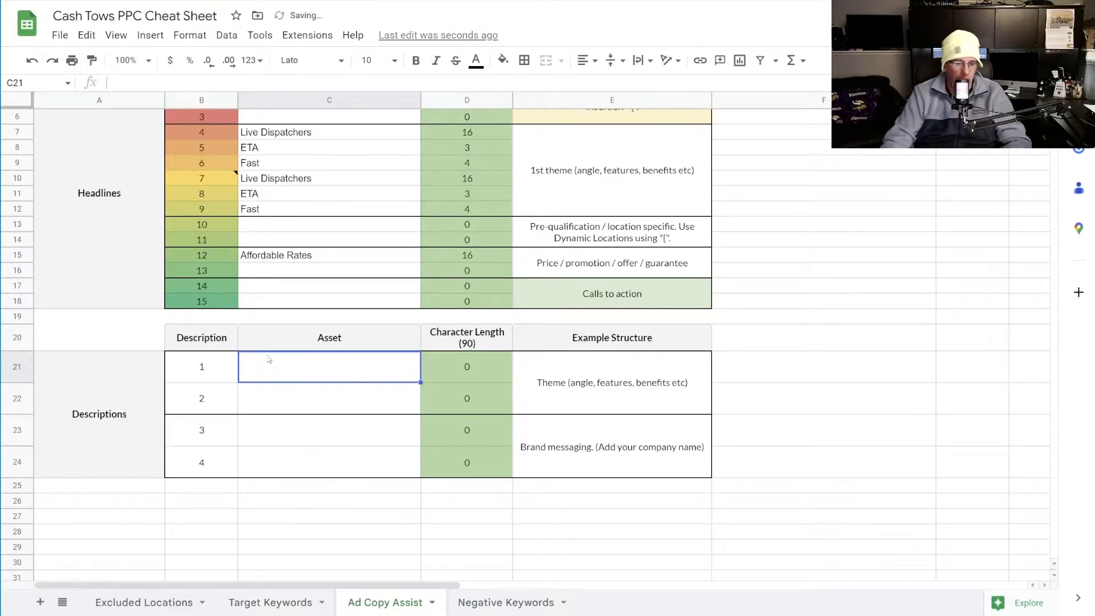
type("(Recommended")
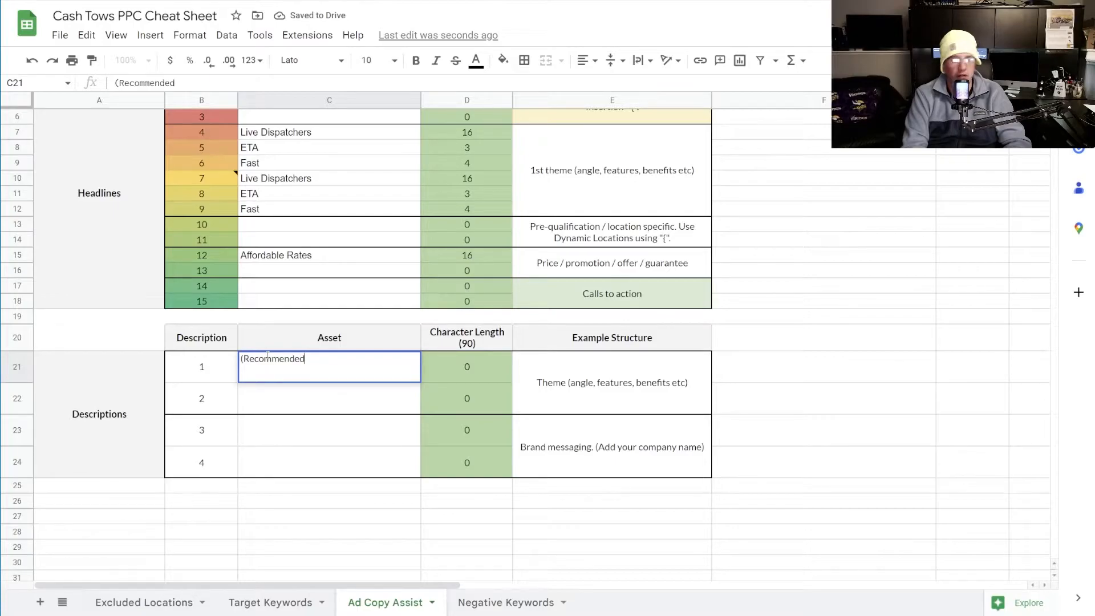
key("Tab")
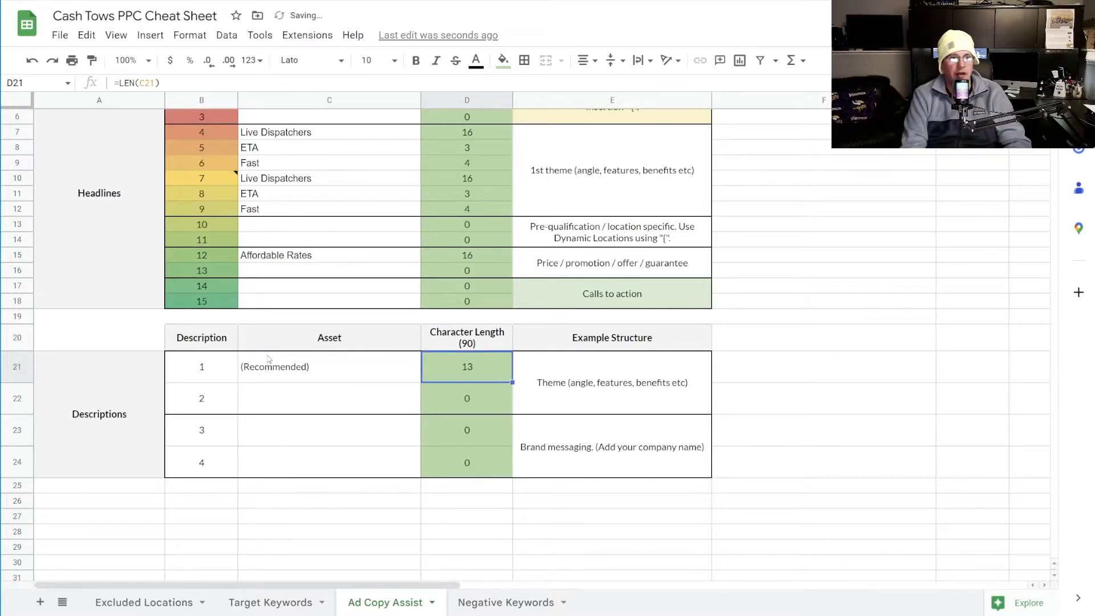
key("Return")
key("Return")
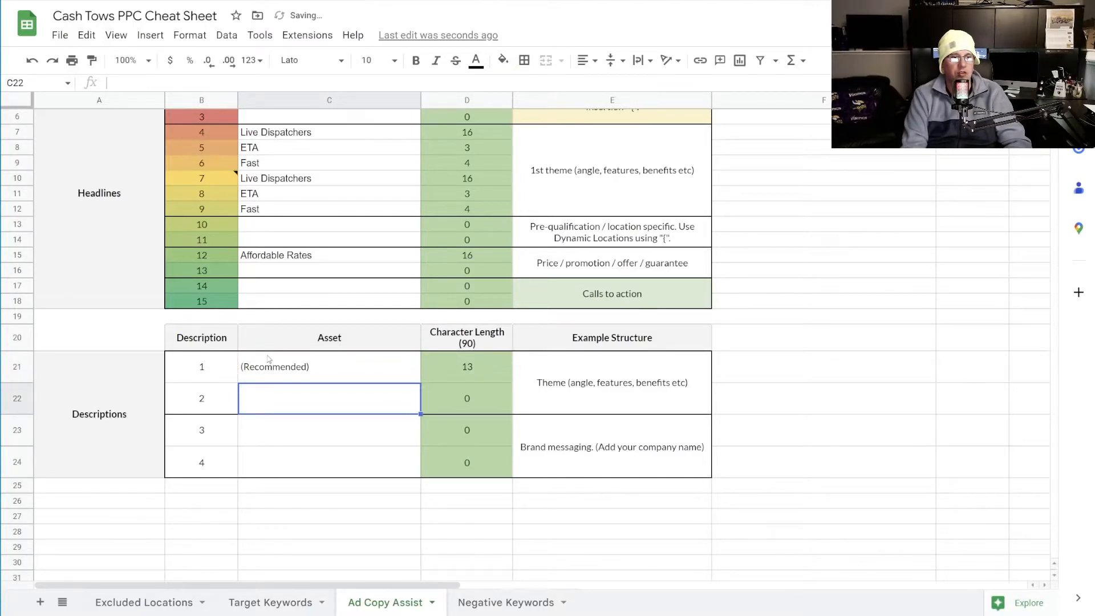
type("(Top Rated)")
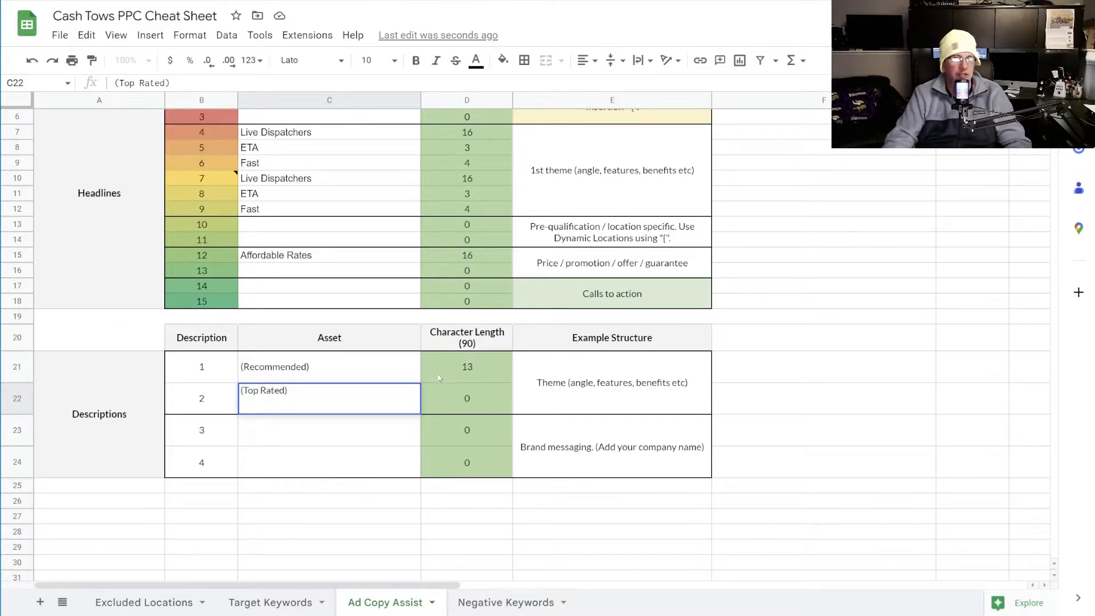
double_click(345, 377)
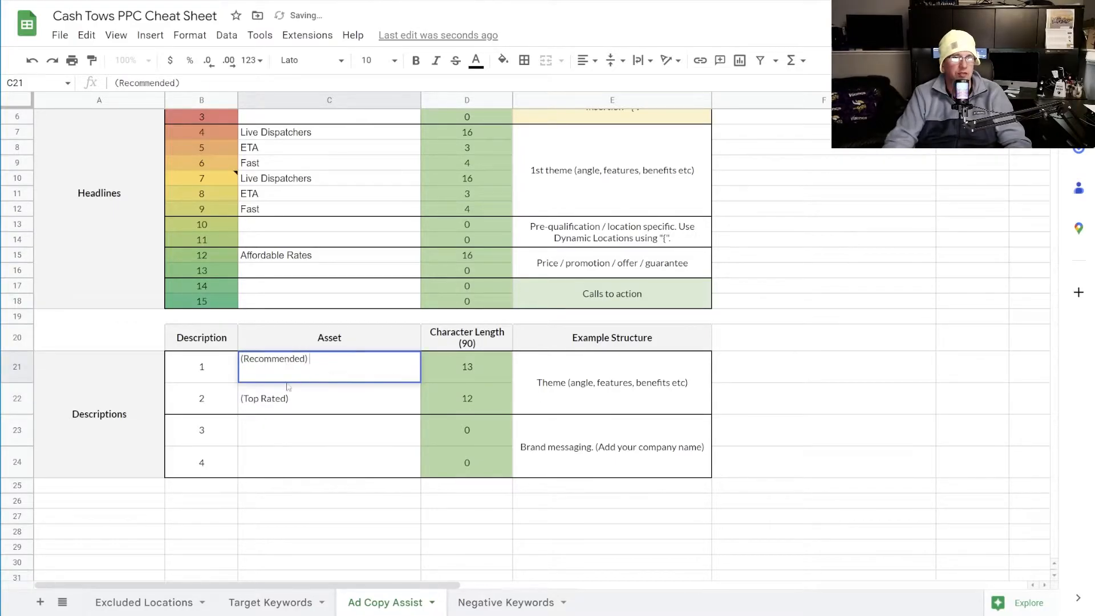
Enter "Company Name - Call us for fast service" as the asset for description 3.
left_click(314, 432)
left_click(301, 466)
left_click(337, 438)
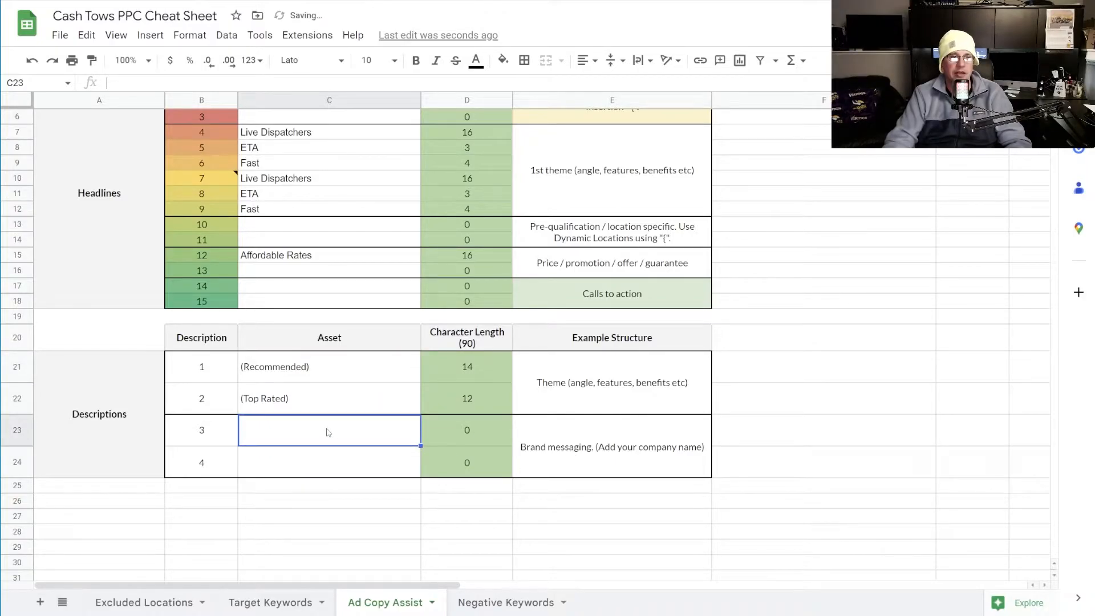
type("Company Name - Call")
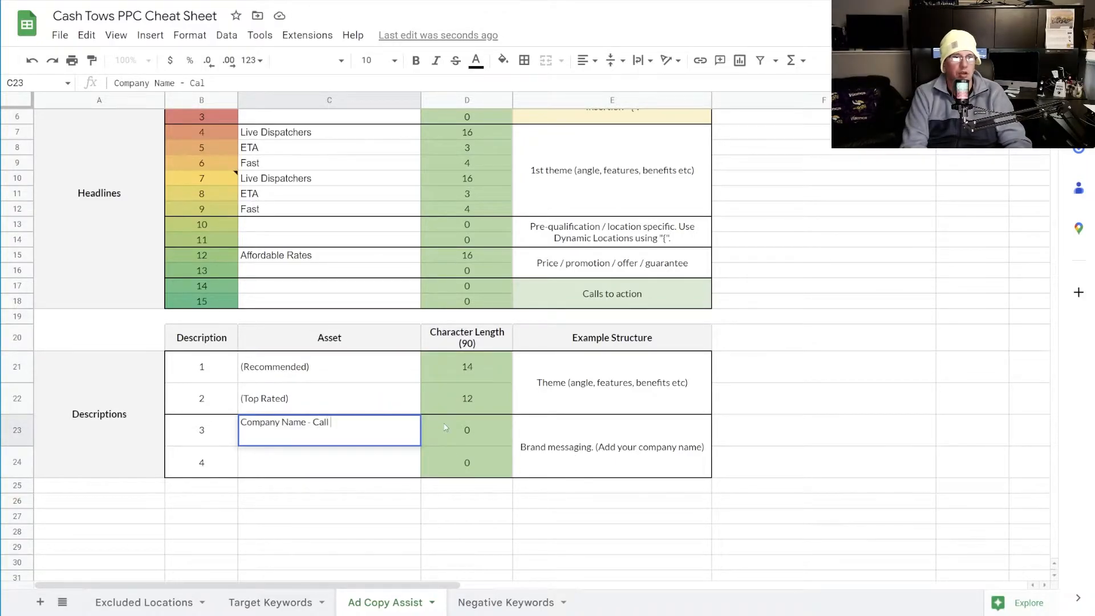
type(" us for fast service")
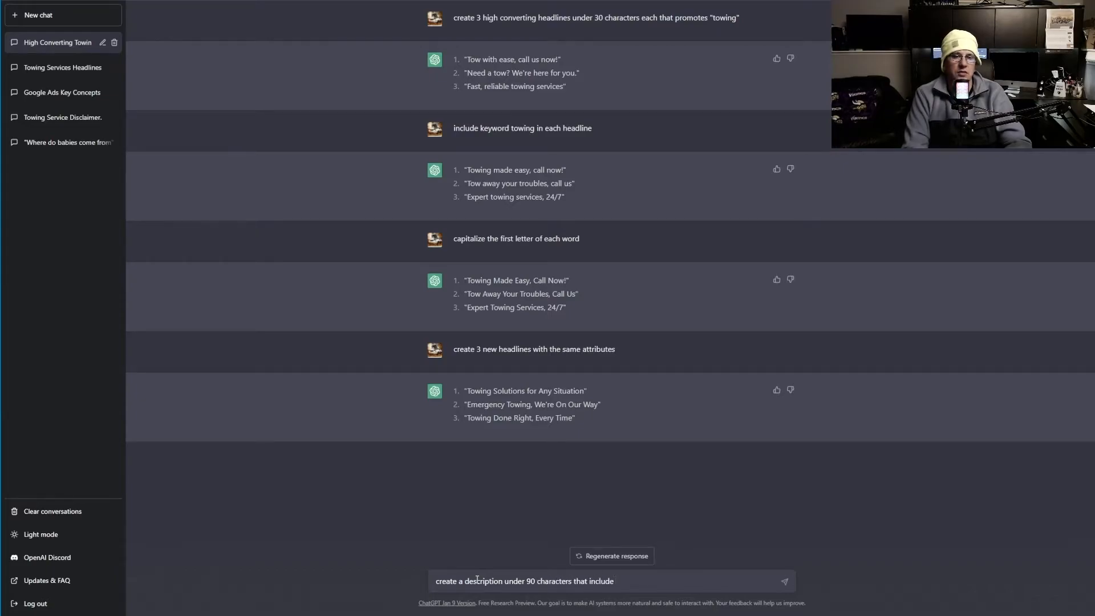
Ask ChatGPT to create a description under 90 characters that includes the company name Flash Towing, and copy its reply.
type("lash Towing")
key("Return")
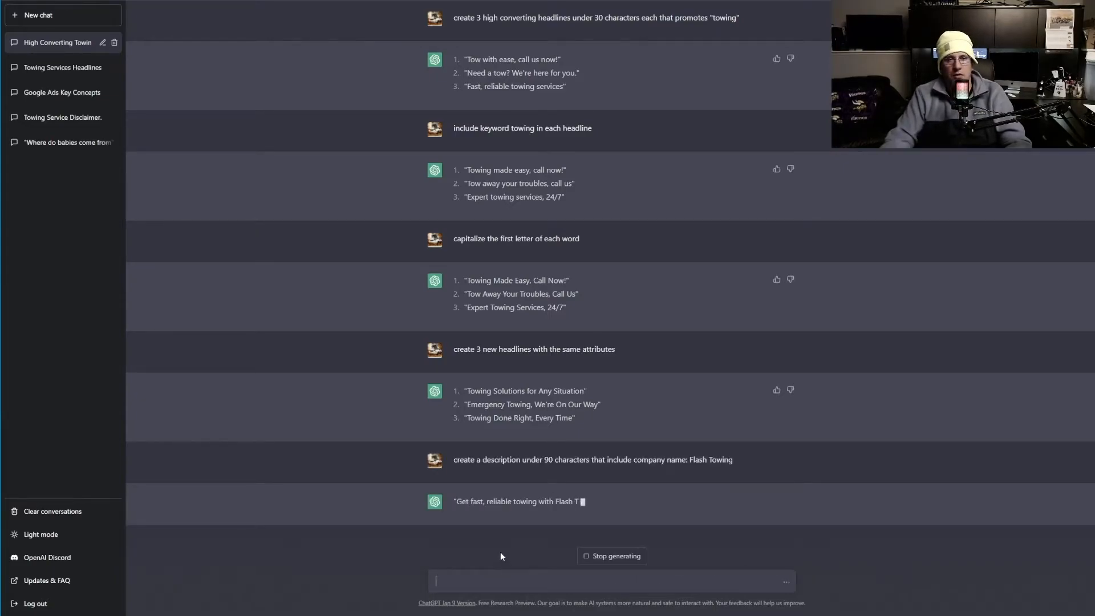
left_click_drag(457, 502, 734, 500)
key("ctrl+c")
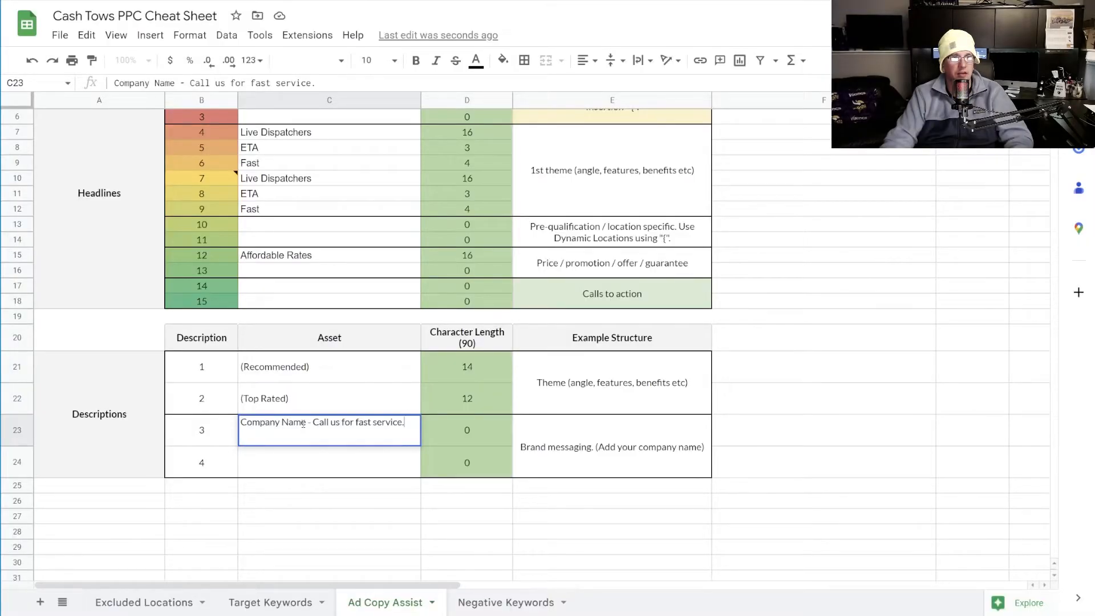
Replace description 3's asset in the Ad Copy Assist sheet with the copied Flash Towing description and check its character length.
triple_click(302, 424)
key("ctrl+v")
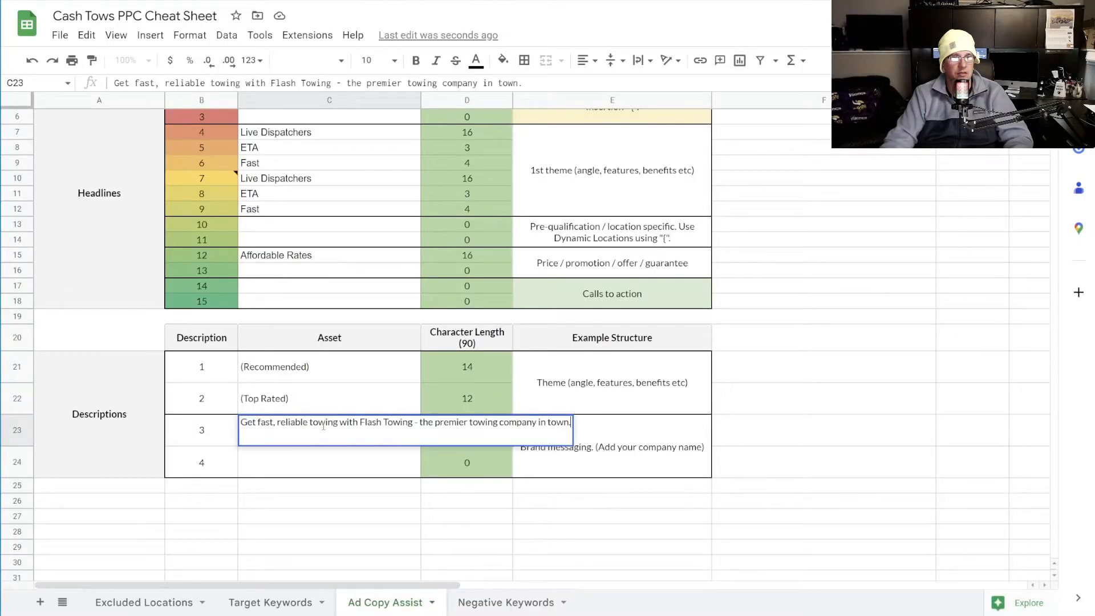
left_click(413, 449)
left_click(487, 435)
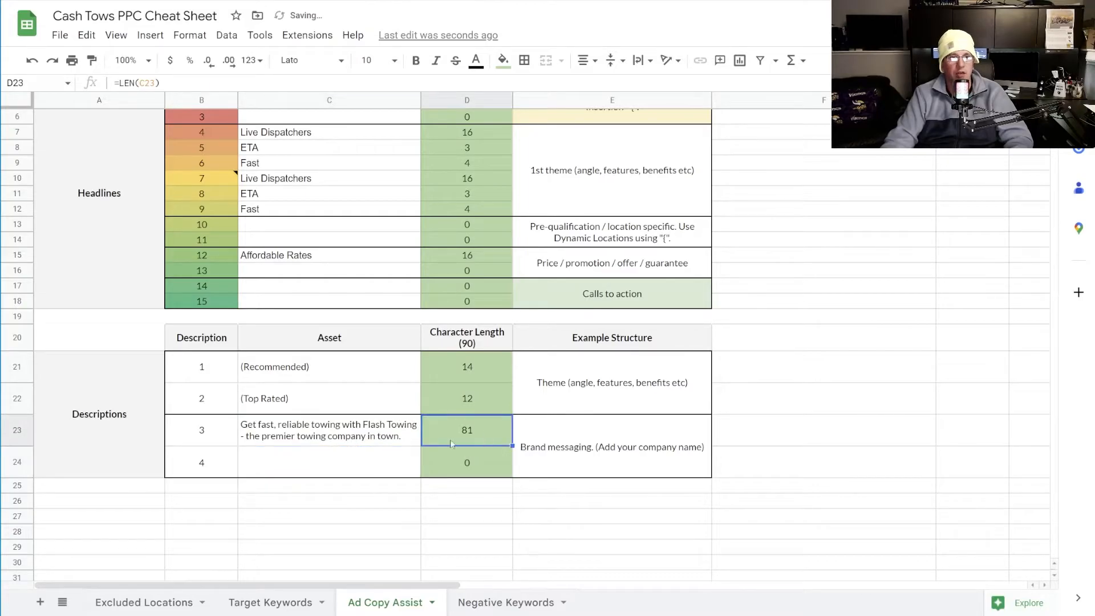
left_click(359, 425)
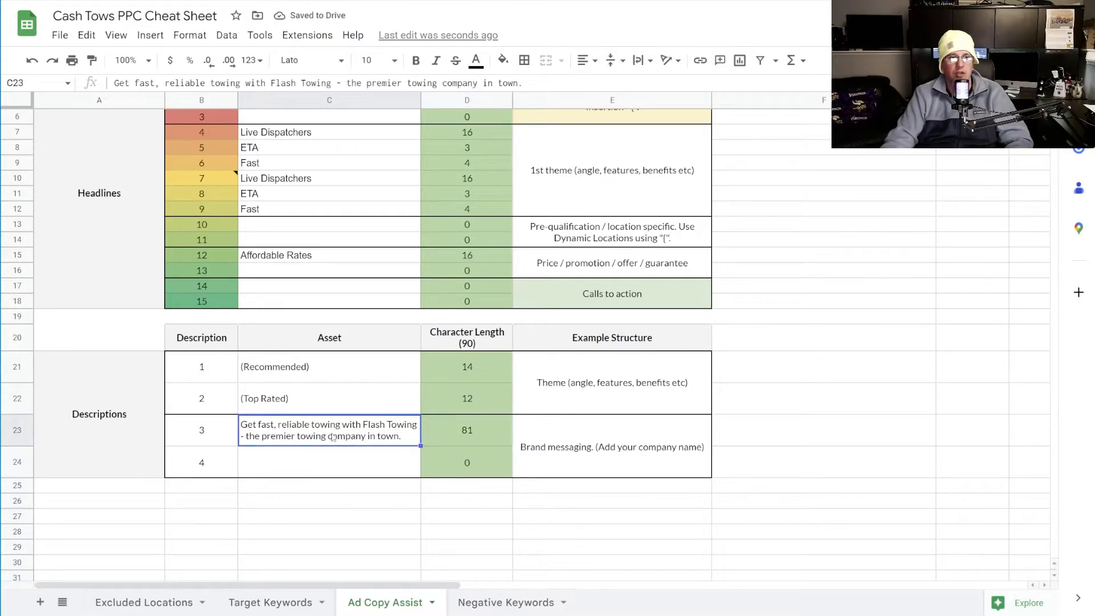
Append the copied Flash Towing description after "(Top Rated)" in description 2's asset.
left_click(313, 401)
double_click(296, 399)
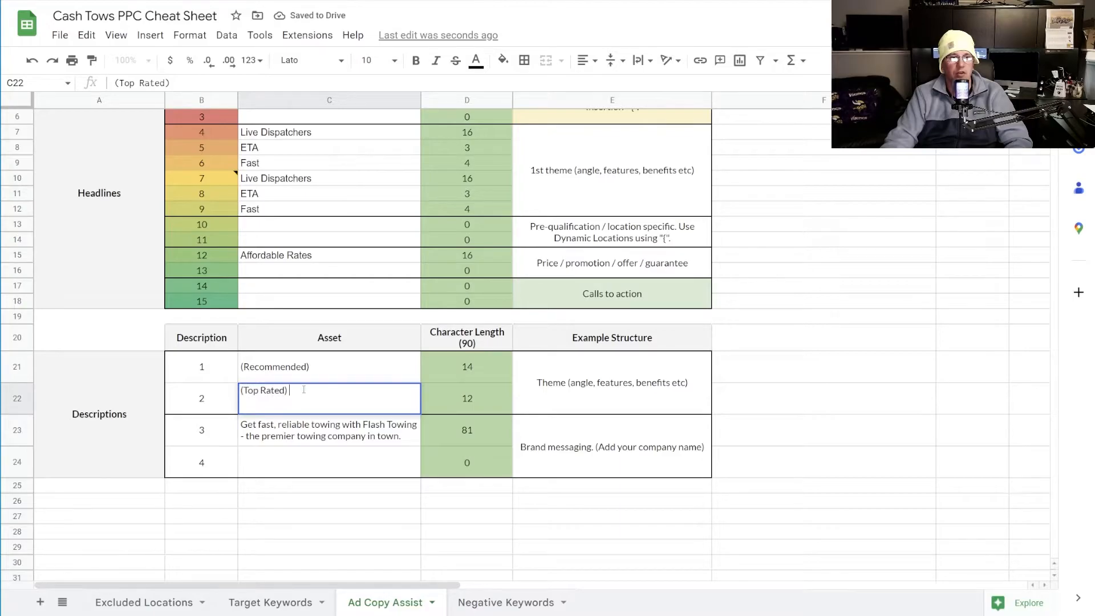
key("ctrl+v")
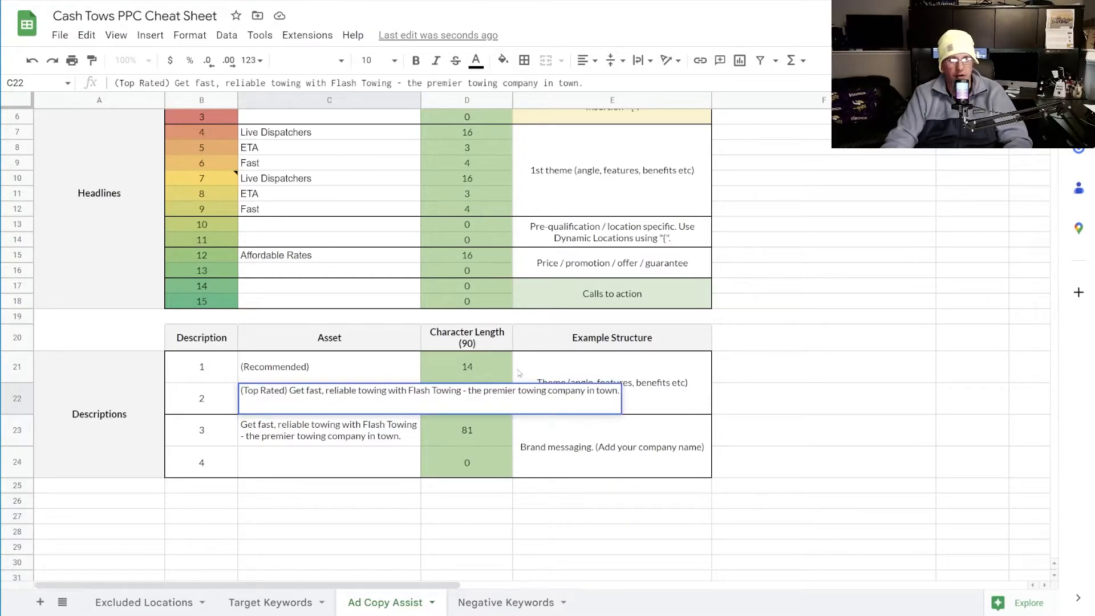
left_click(522, 374)
left_click(360, 393)
scroll(363, 387, "down", 1)
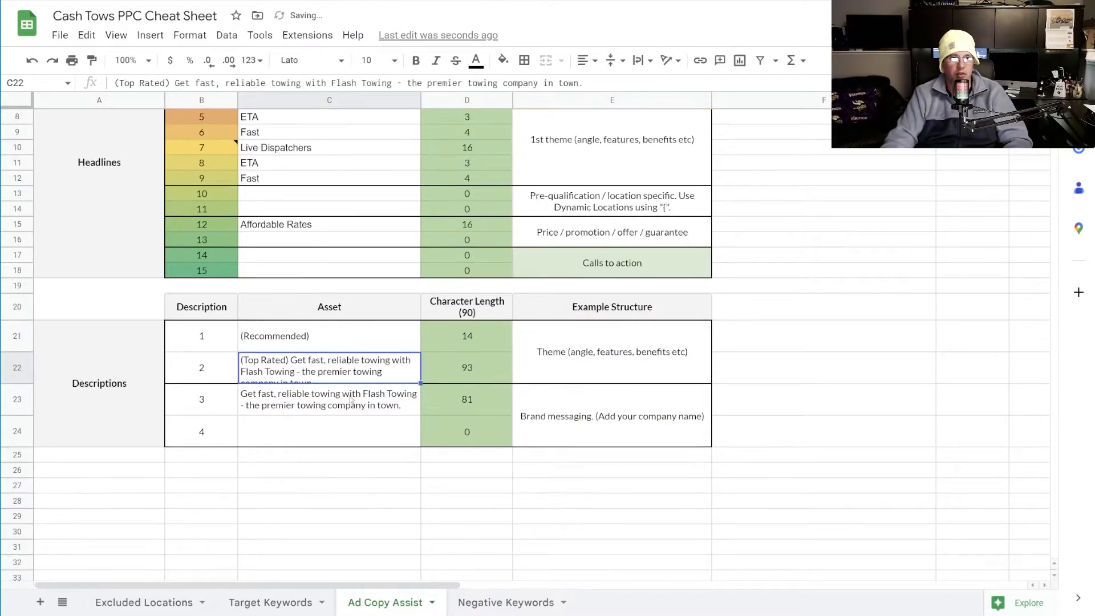
Shorten description 2 by removing ", reliable" after "Get fast".
double_click(390, 364)
left_click_drag(355, 359, 324, 353)
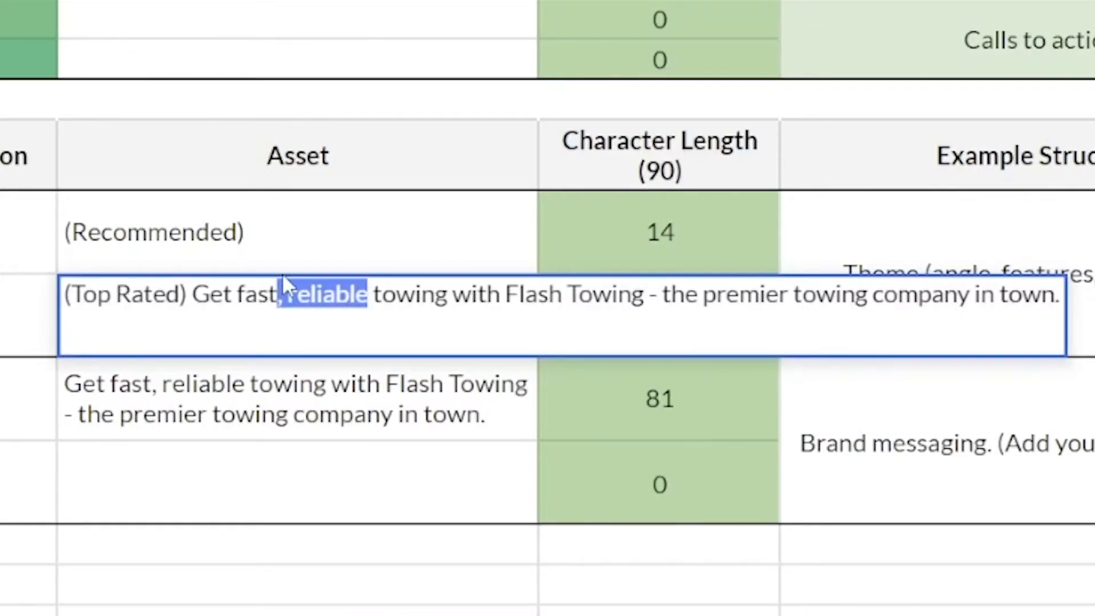
key("BackSpace")
left_click(745, 248)
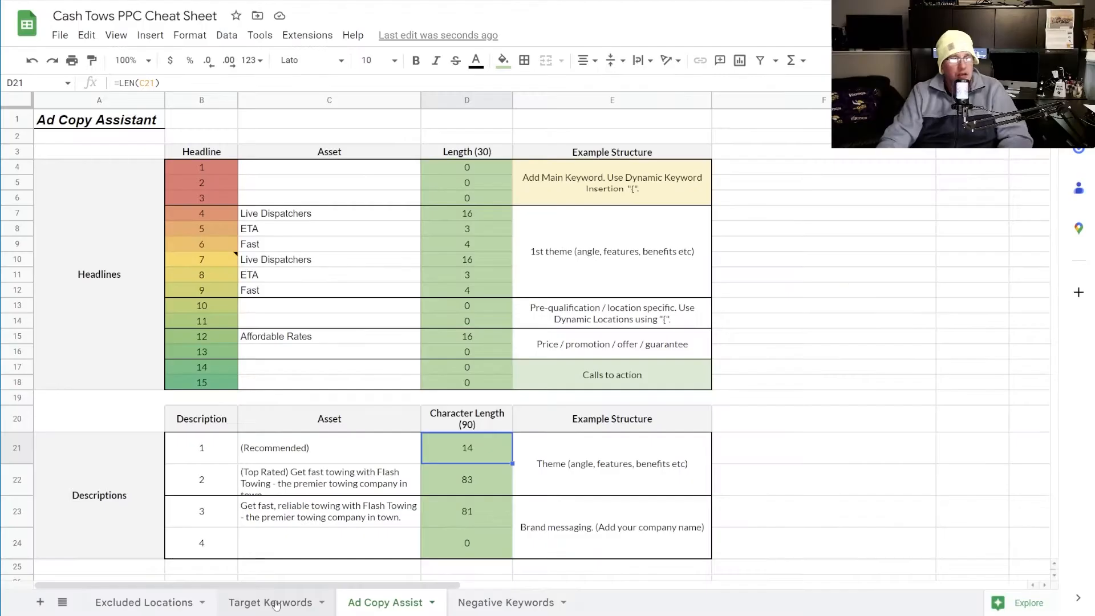
Look at the Target Keywords sheet and return to Ad Copy Assist.
left_click(277, 600)
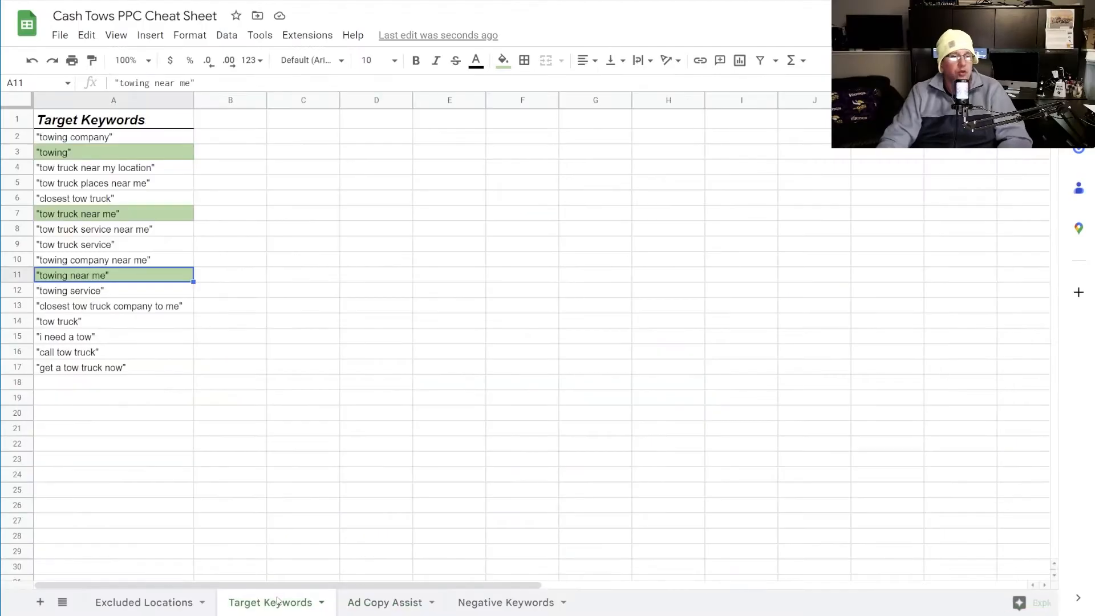
left_click(371, 601)
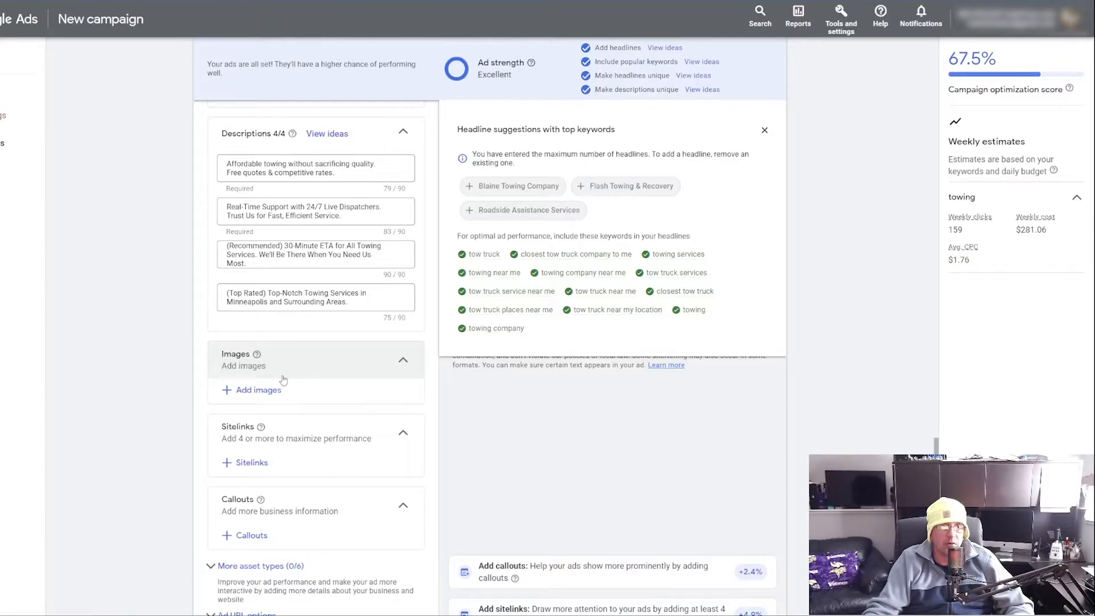
In the Google Ads ad editor, add four existing towing photos without a disapproved label as campaign-level images and apply them.
left_click(282, 393)
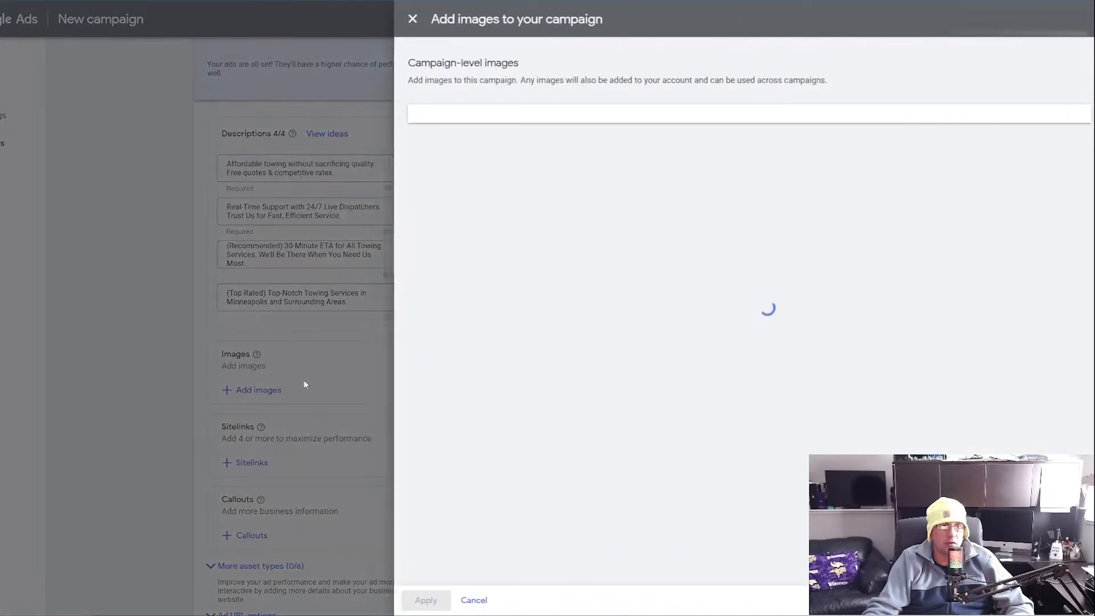
scroll(502, 248, "down", 5)
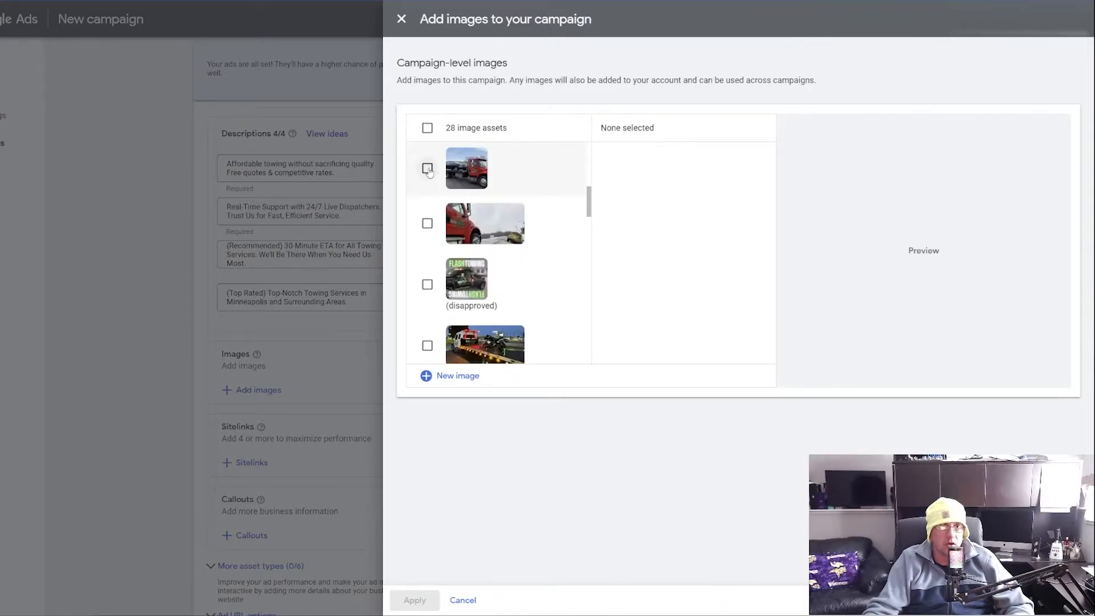
left_click(427, 168)
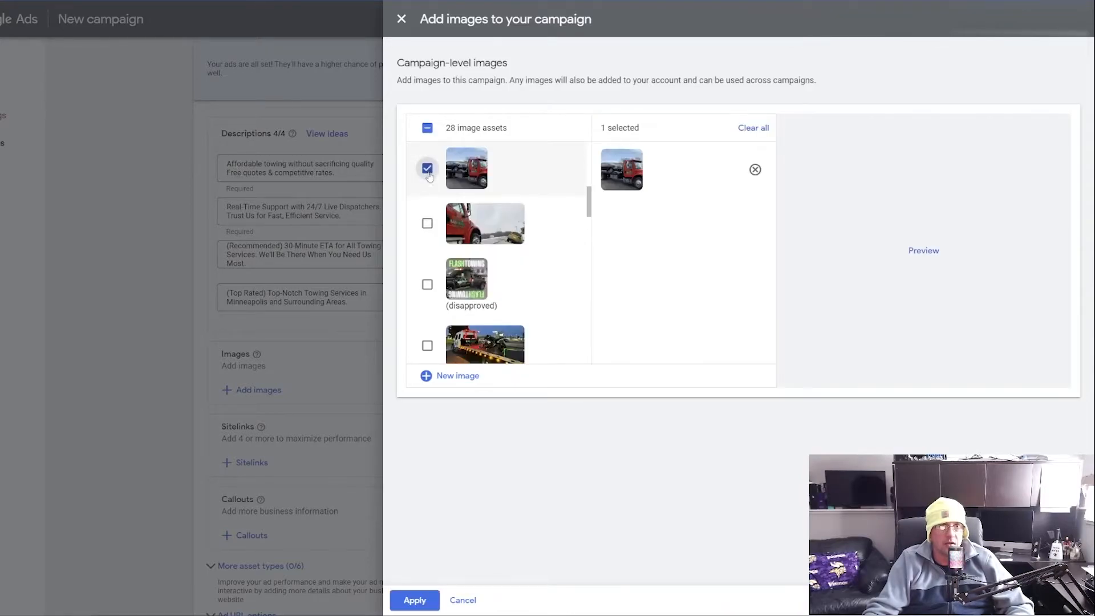
left_click(427, 223)
scroll(439, 256, "down", 2)
left_click(427, 252)
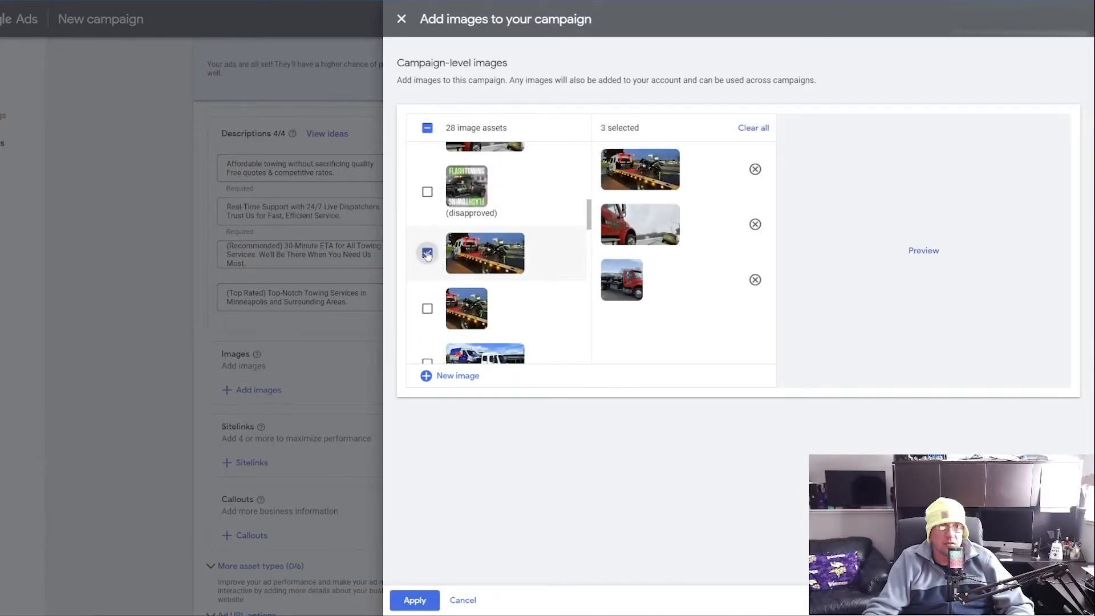
left_click(427, 308)
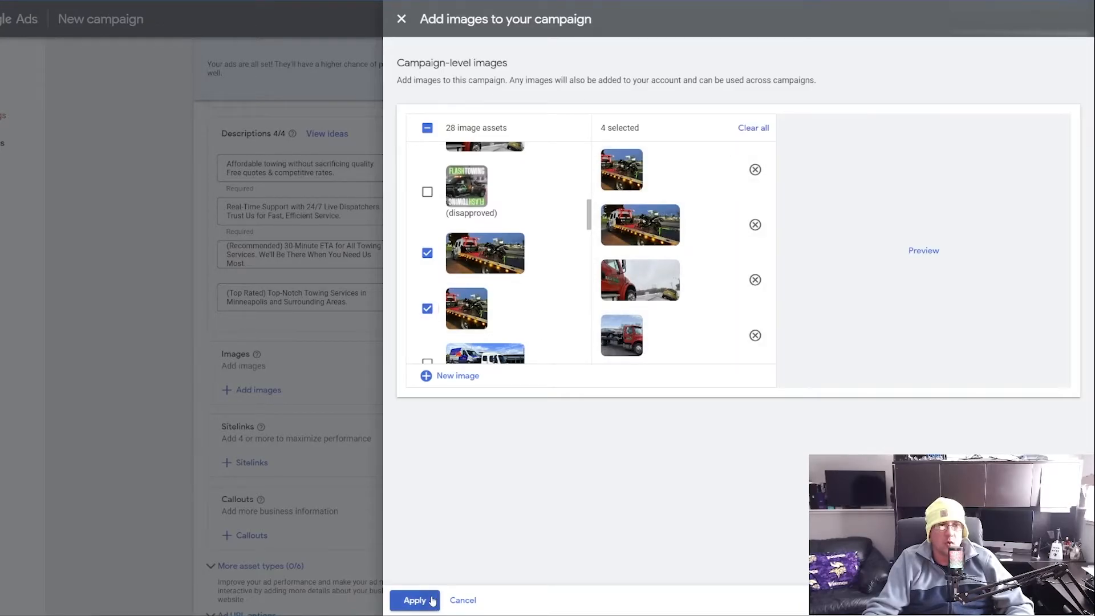
left_click(414, 600)
Open the help article on image assets and examine the recommended pixel sizes for square and landscape images.
mouse_move(257, 354)
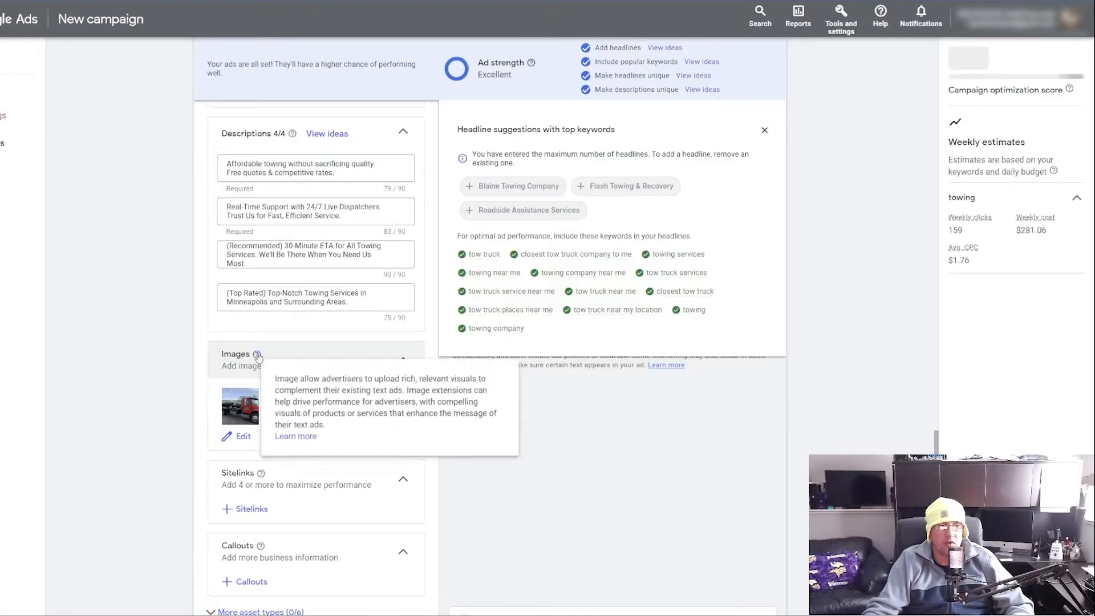
left_click(309, 437)
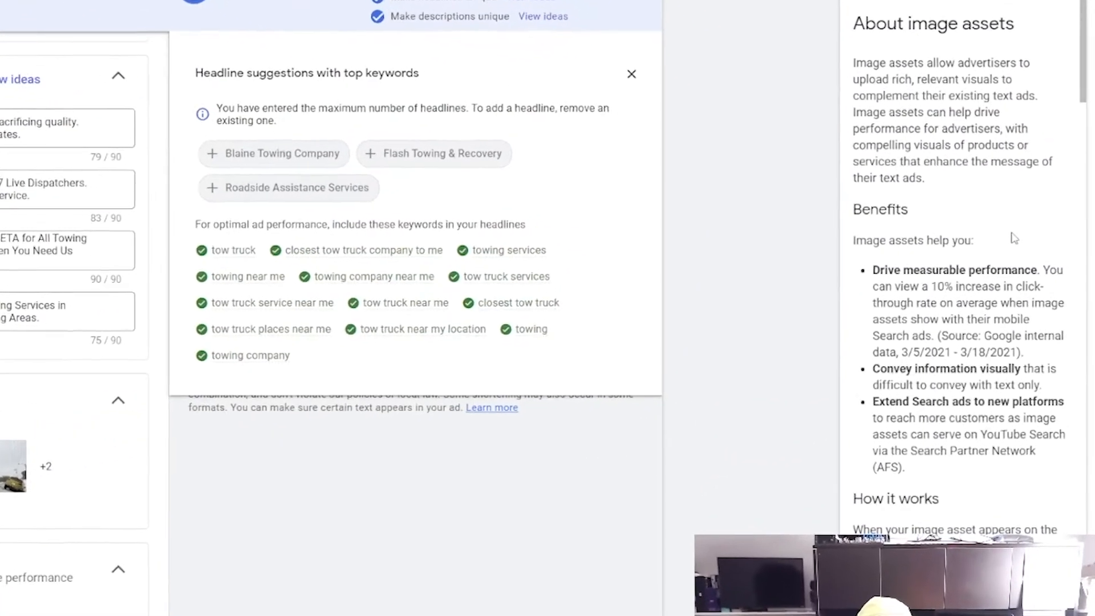
scroll(994, 230, "down", 10)
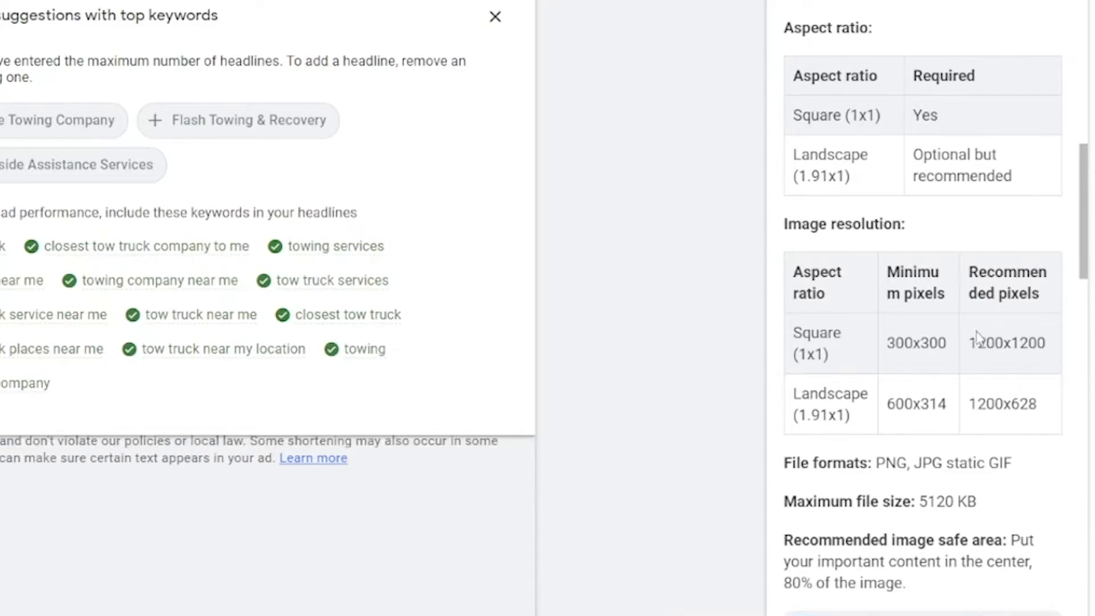
left_click_drag(970, 344, 1052, 343)
left_click(983, 410)
left_click_drag(971, 409, 1044, 403)
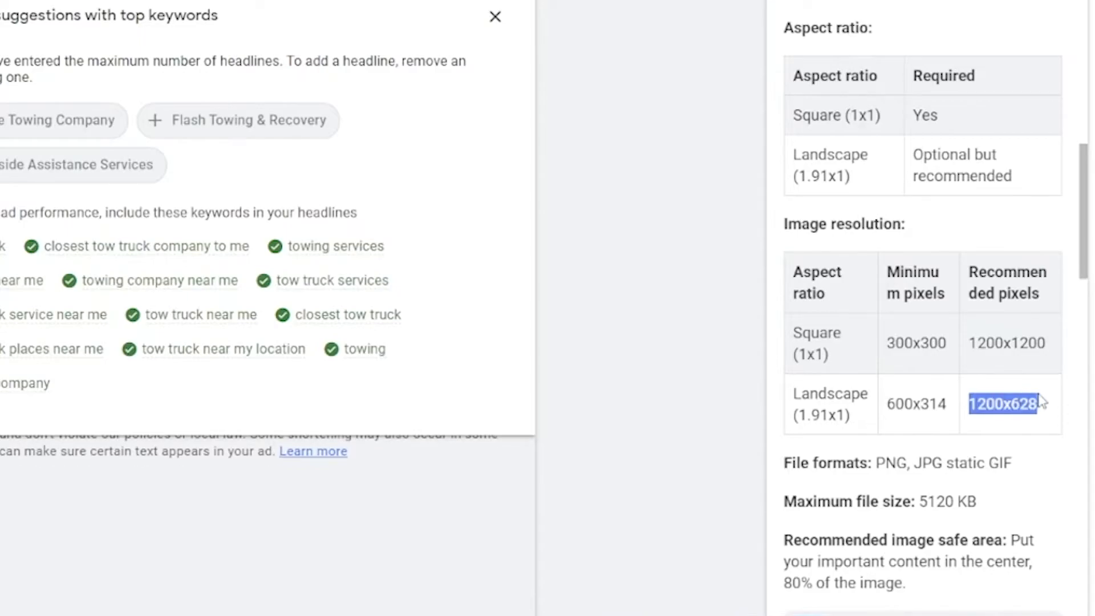
left_click(1018, 362)
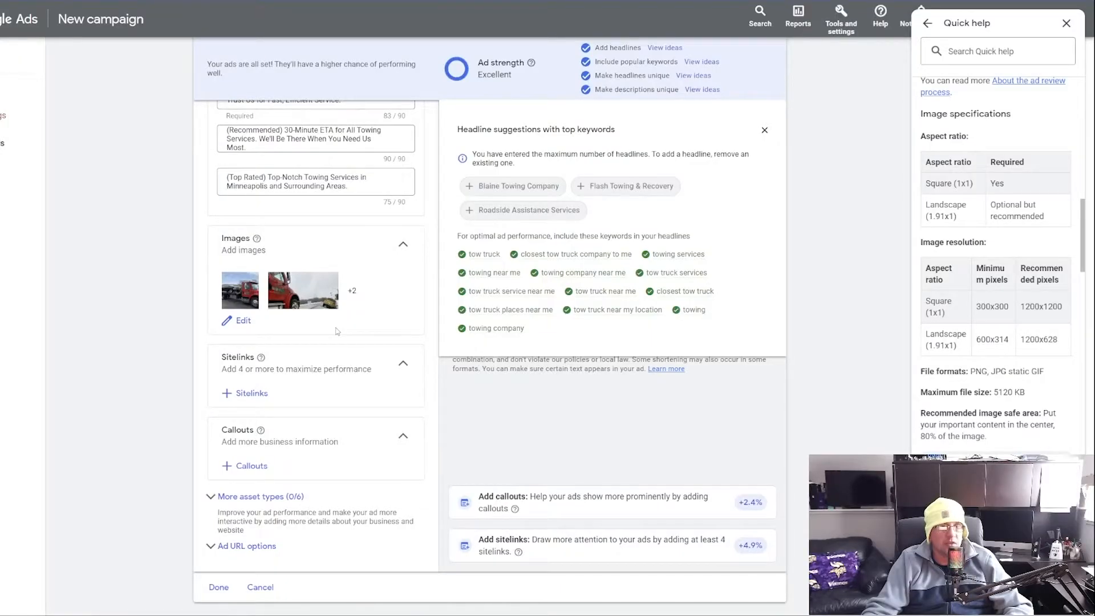
scroll(297, 401, "down", 1)
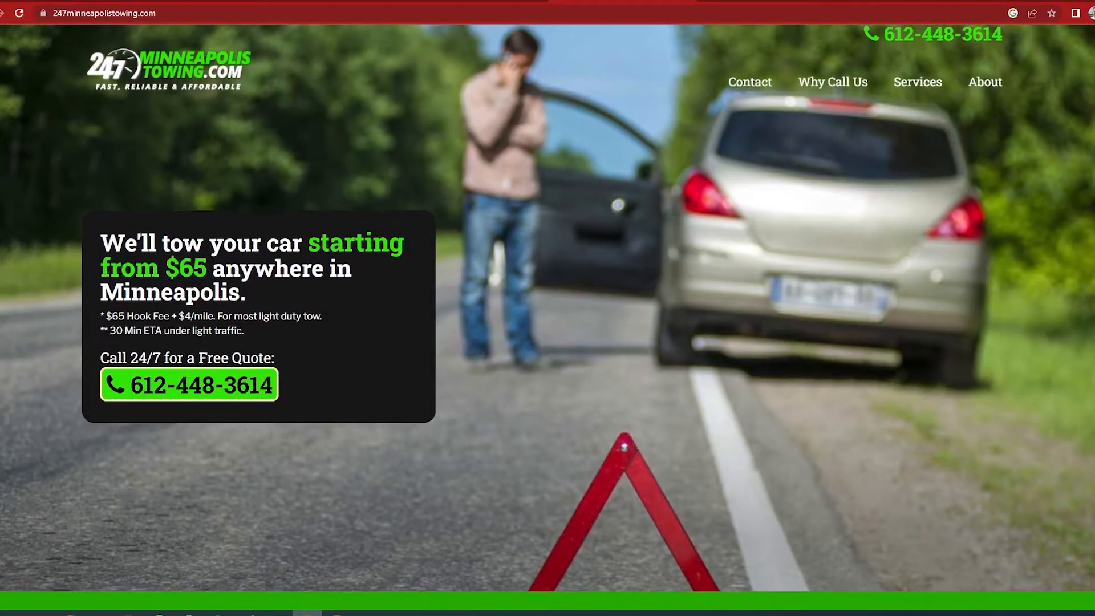
Switch to the 247minneapolistowing.com landing page and look through its offer, benefits and towing services sections.
scroll(547, 307, "down", 3)
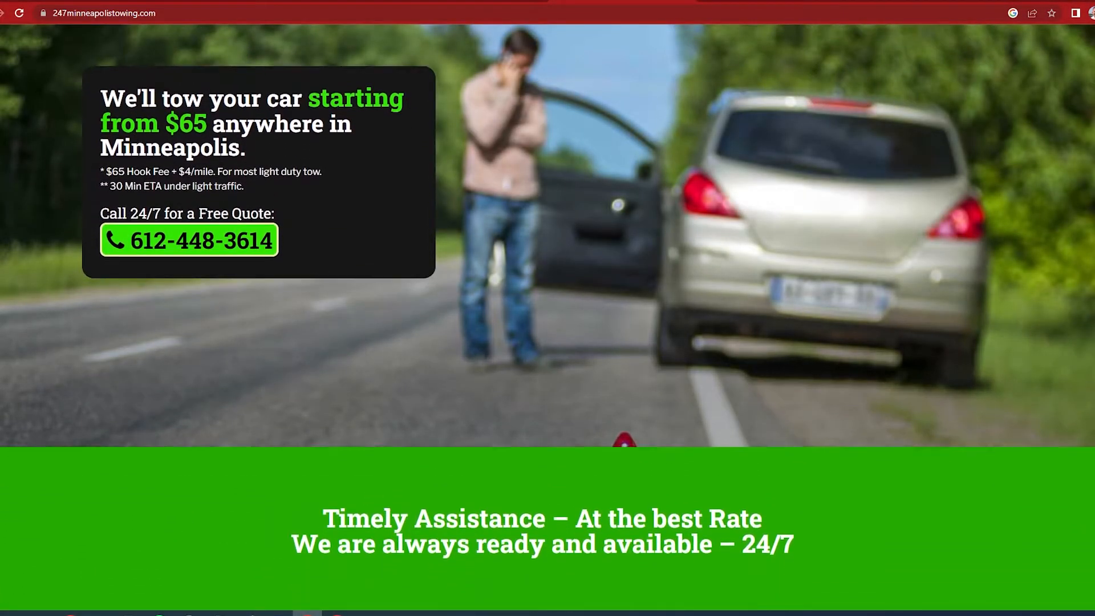
scroll(547, 308, "down", 5)
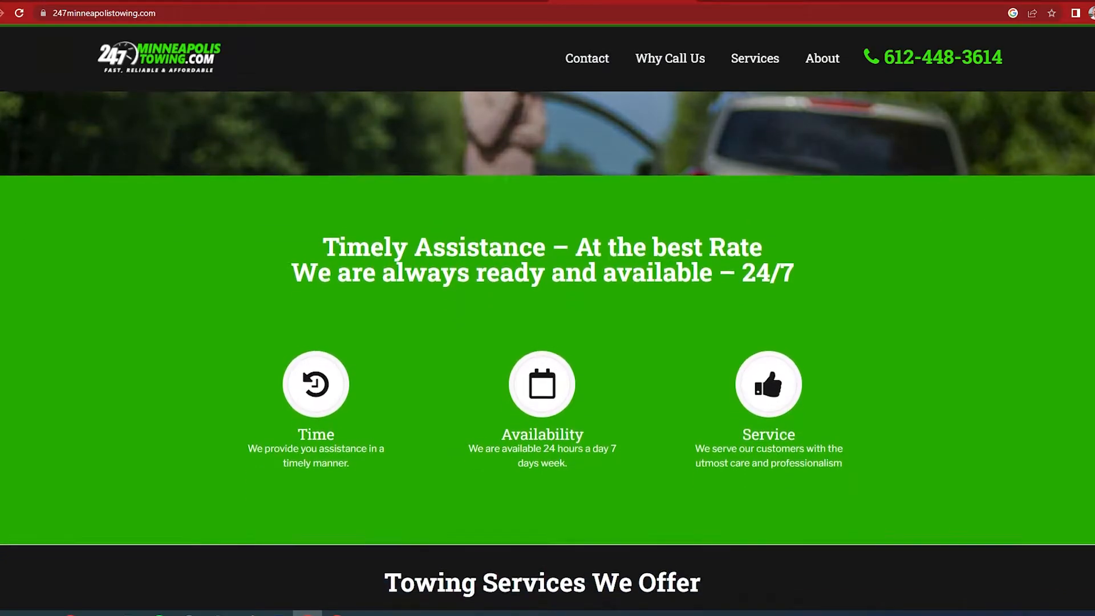
scroll(548, 308, "down", 5)
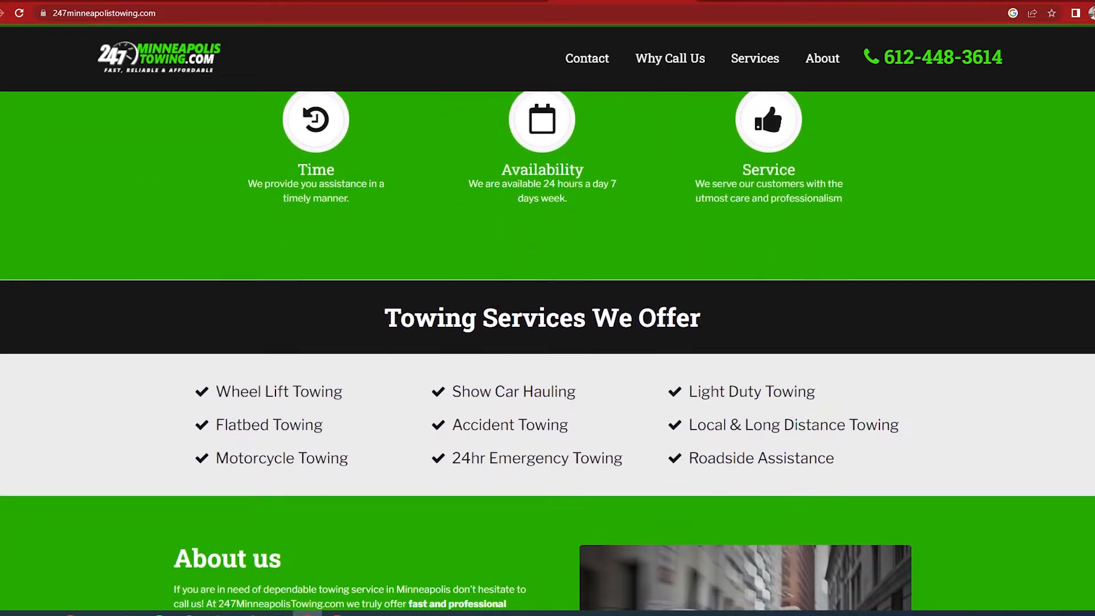
scroll(547, 308, "down", 5)
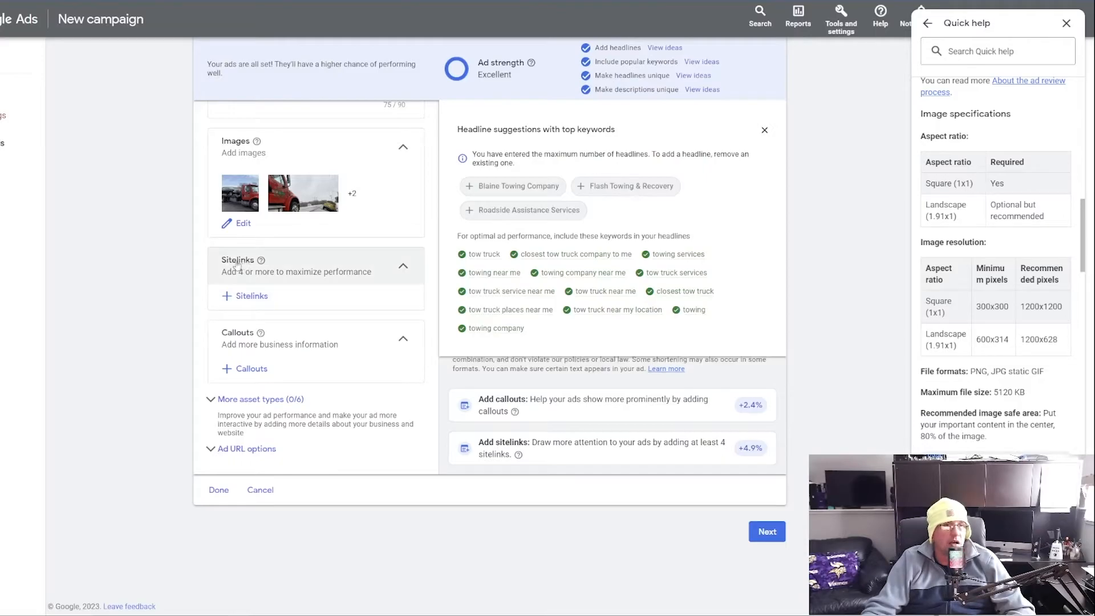
Open the campaign-level sitelinks in Google Ads, close the Quick help pane and select the Winch Out sitelink.
left_click(251, 297)
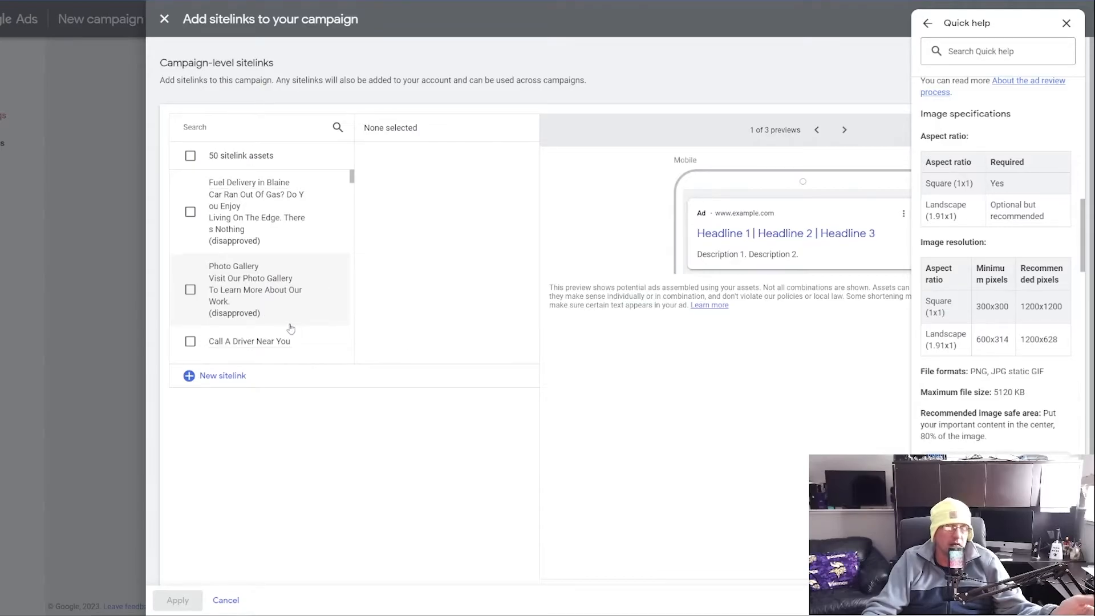
left_click(1065, 23)
scroll(254, 292, "down", 1)
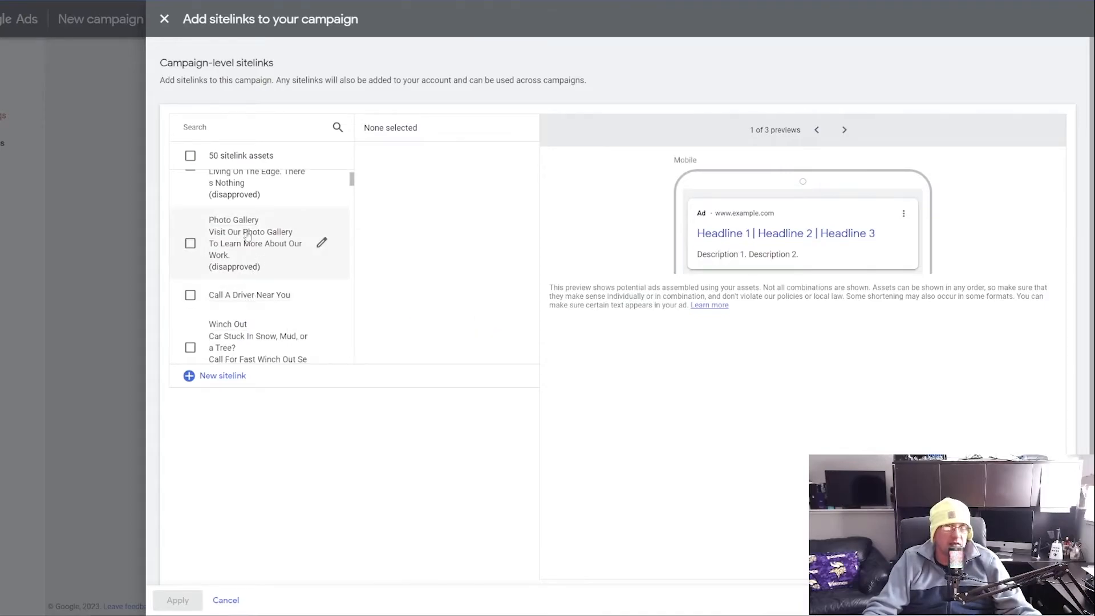
scroll(267, 291, "down", 2)
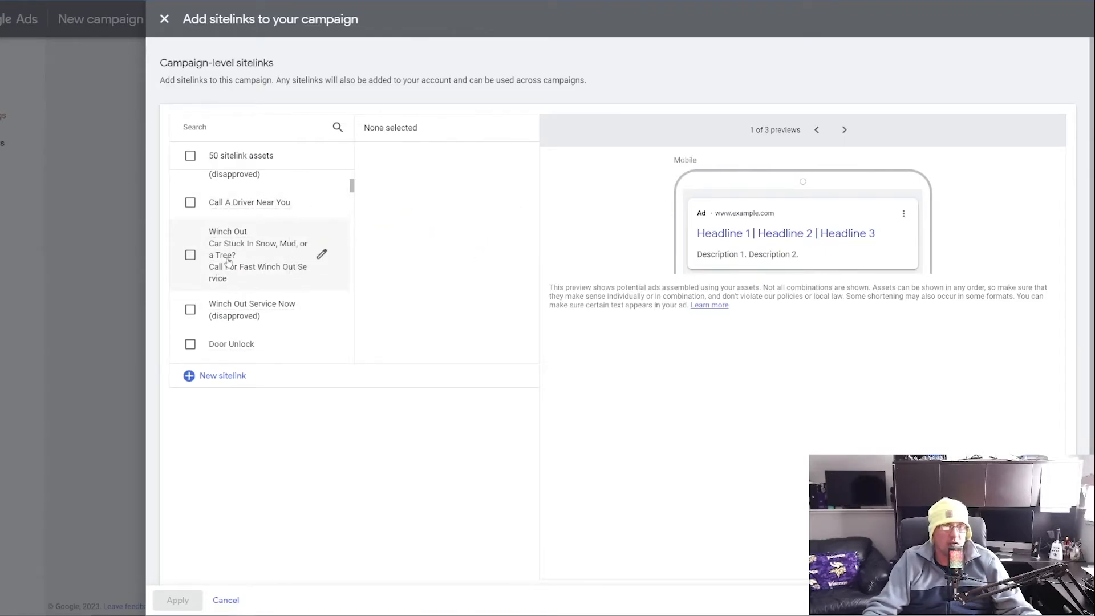
left_click(228, 242)
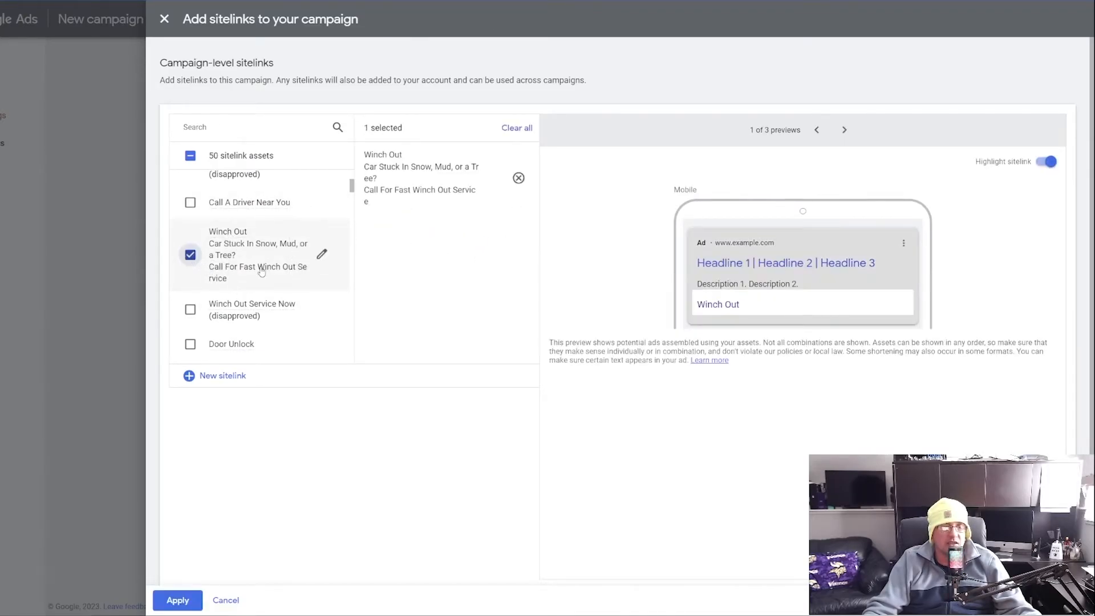
Add the Lock Out, Fuel Delivery in Blaine and Jump Start sitelinks to the selection.
scroll(261, 271, "down", 2)
scroll(190, 251, "down", 2)
left_click(189, 250)
scroll(298, 278, "down", 1)
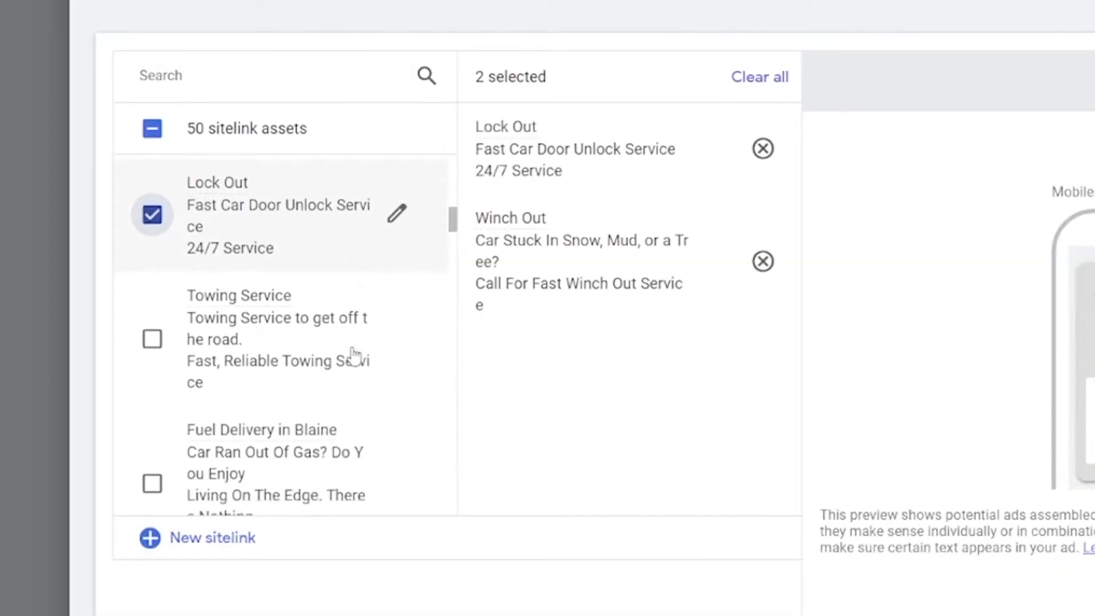
scroll(353, 356, "down", 3)
left_click(152, 316)
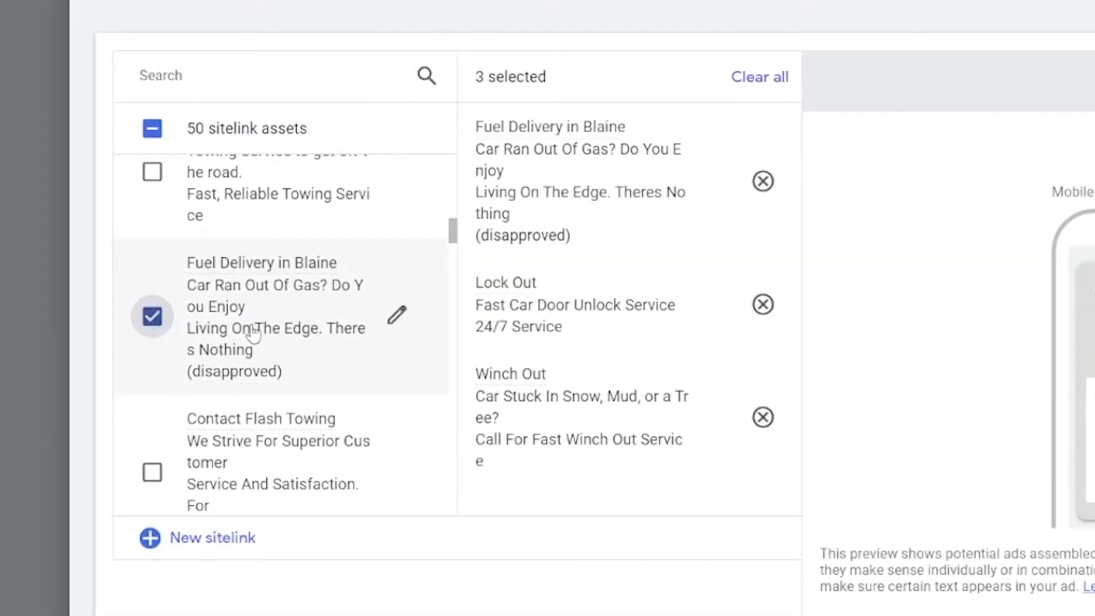
scroll(293, 342, "down", 5)
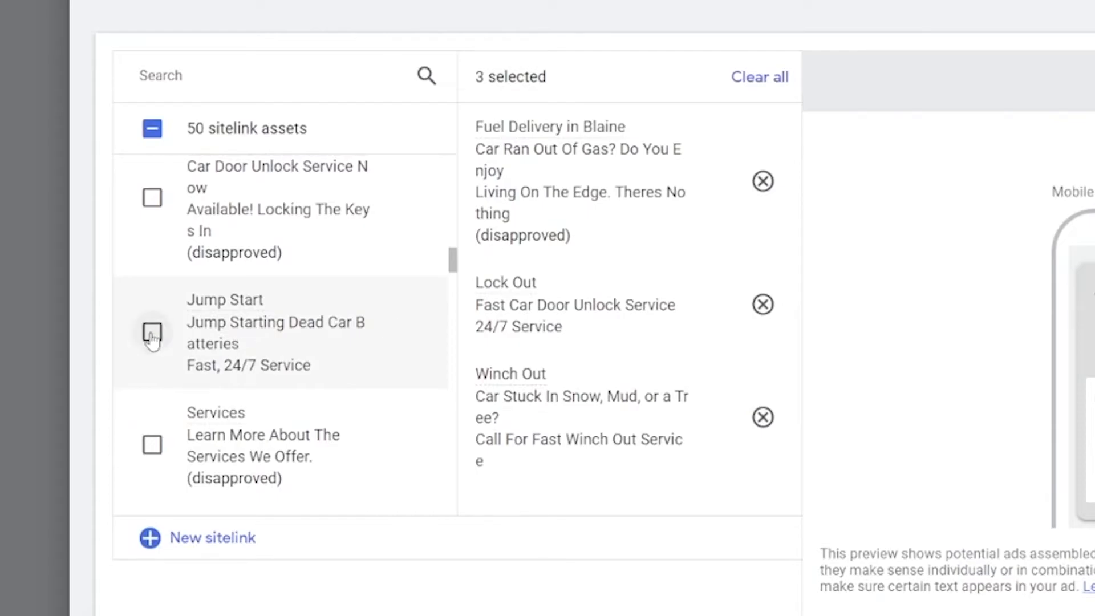
left_click(152, 333)
scroll(240, 382, "down", 5)
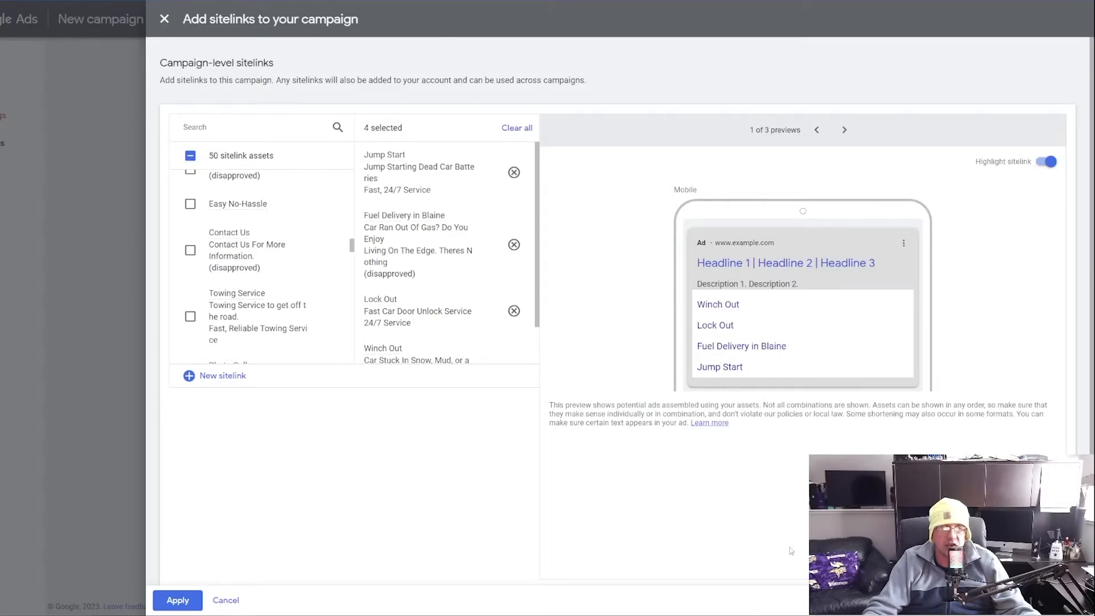
Apply the selected Winch Out, Lock Out, Fuel Delivery in Blaine and Jump Start sitelinks to the campaign.
scroll(284, 290, "down", 3)
scroll(284, 290, "down", 2)
scroll(286, 297, "down", 2)
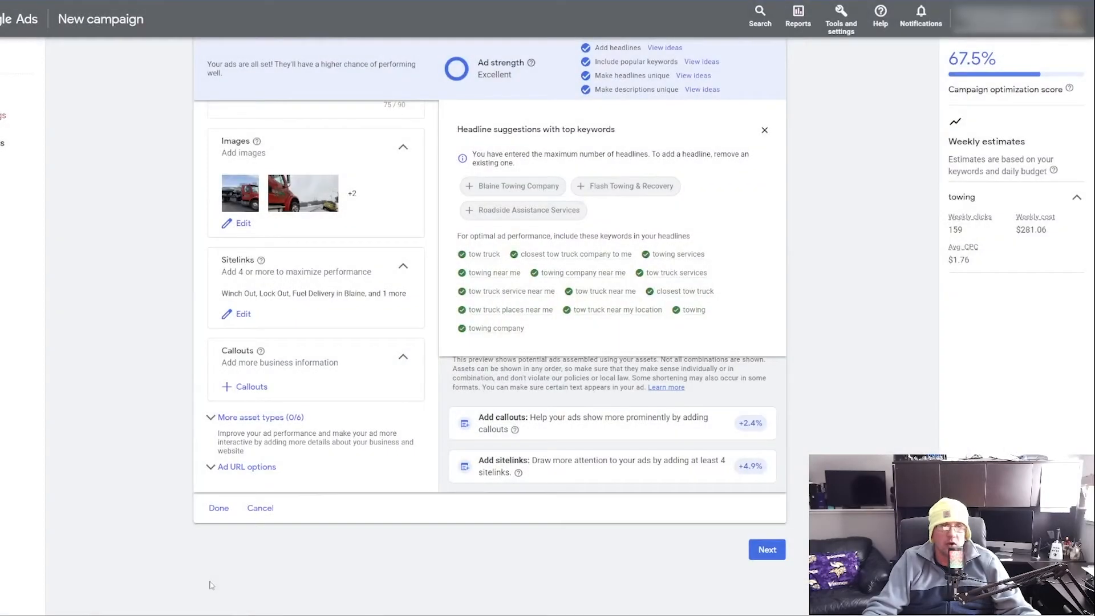
left_click(177, 600)
Open the campaign callouts and select Cash Or Card, Fast Easy No-Hassle and 24/7 Service.
left_click(244, 387)
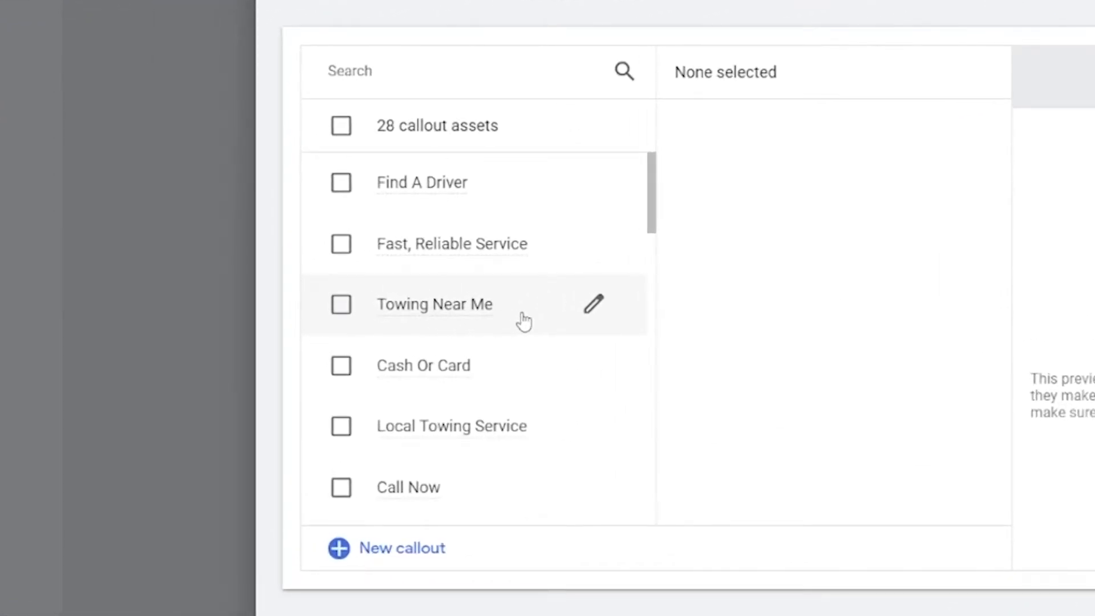
scroll(526, 325, "down", 1)
left_click(339, 278)
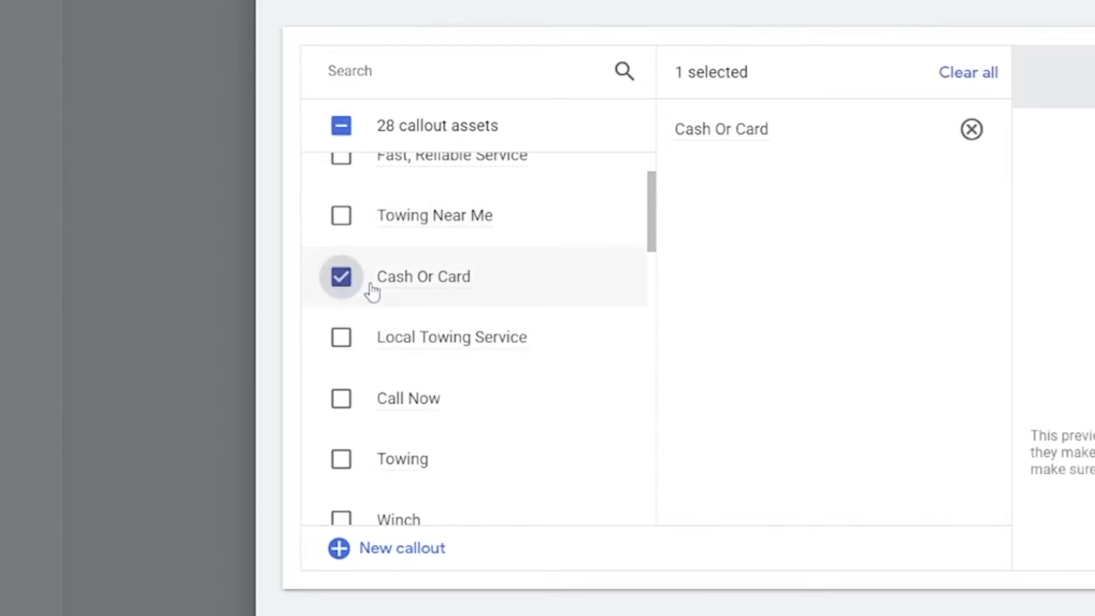
scroll(341, 273, "down", 5)
left_click(340, 267)
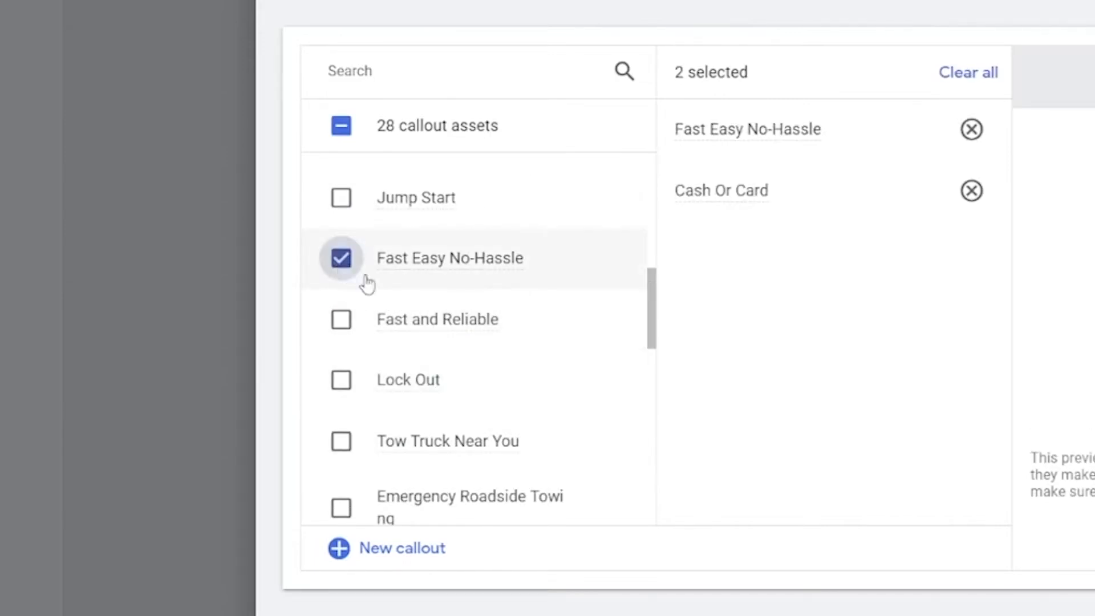
scroll(513, 430, "down", 3)
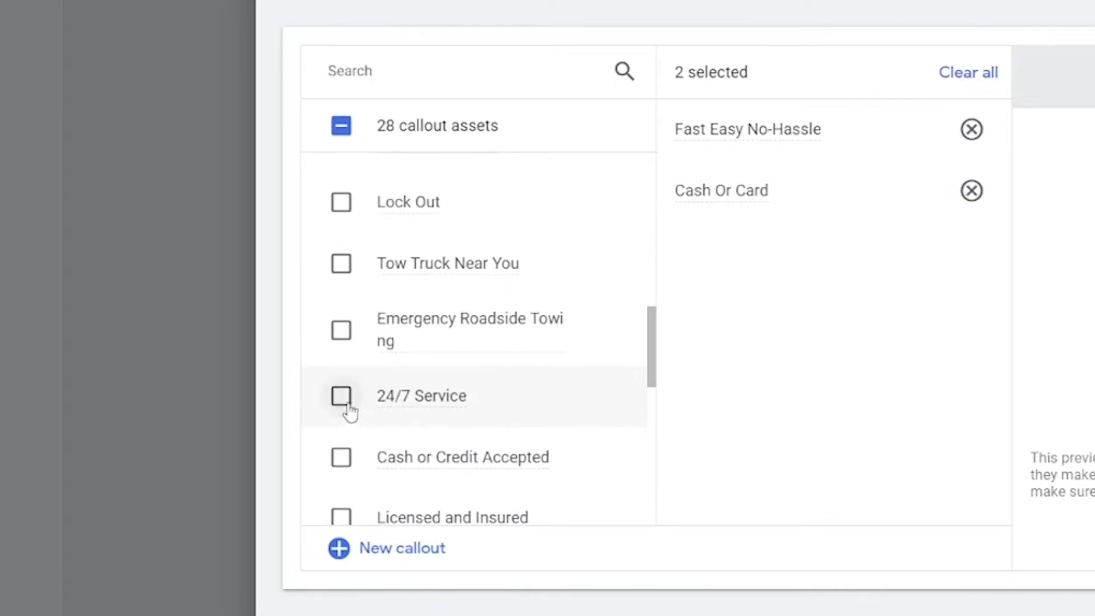
left_click(343, 402)
Add Licensed and Insured, 5-Star Google Reviews and Locally Owned & Operated to the selected callouts and apply them to the campaign.
scroll(464, 422, "down", 4)
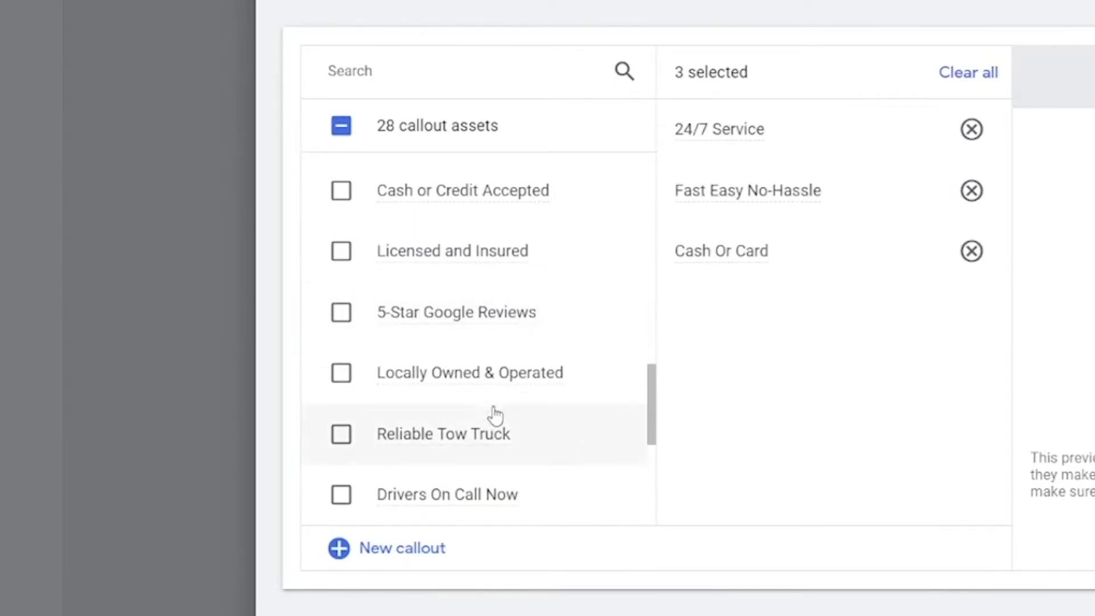
left_click(341, 250)
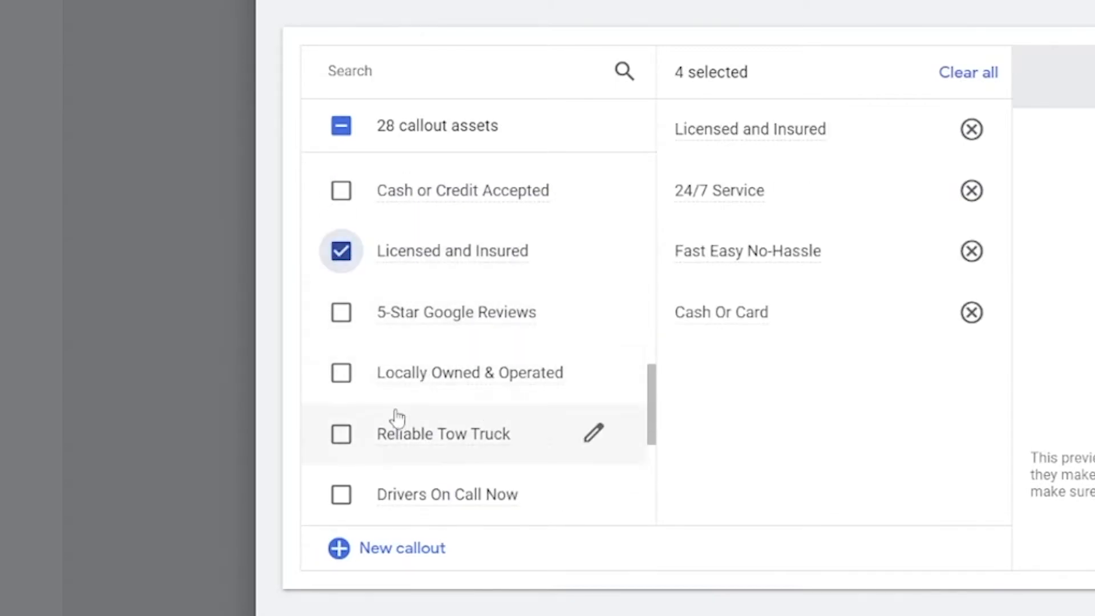
left_click(341, 312)
left_click(348, 376)
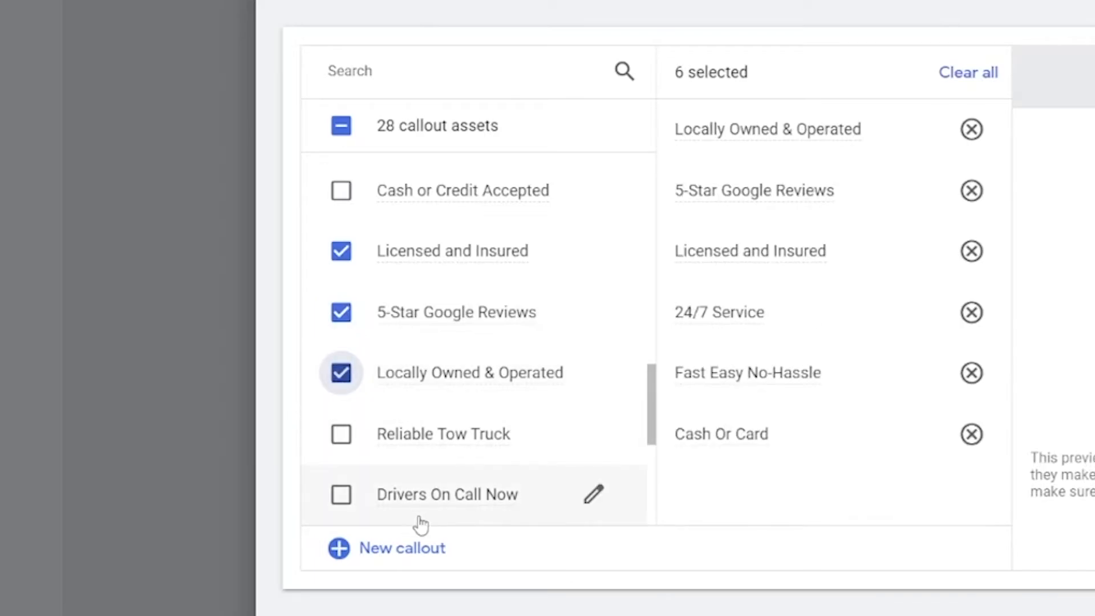
left_click(178, 594)
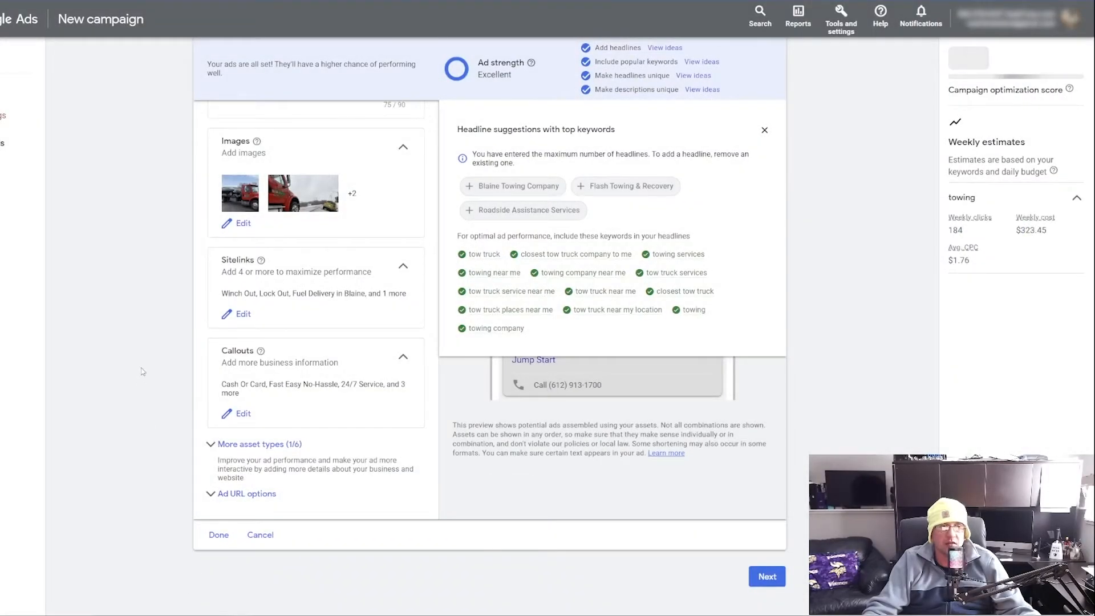
Add only the Service catalog structured snippet beginning with Flatbed Towing, Jump Start and Winch to the campaign, leaving the Neighborhoods snippet deselected.
left_click(233, 445)
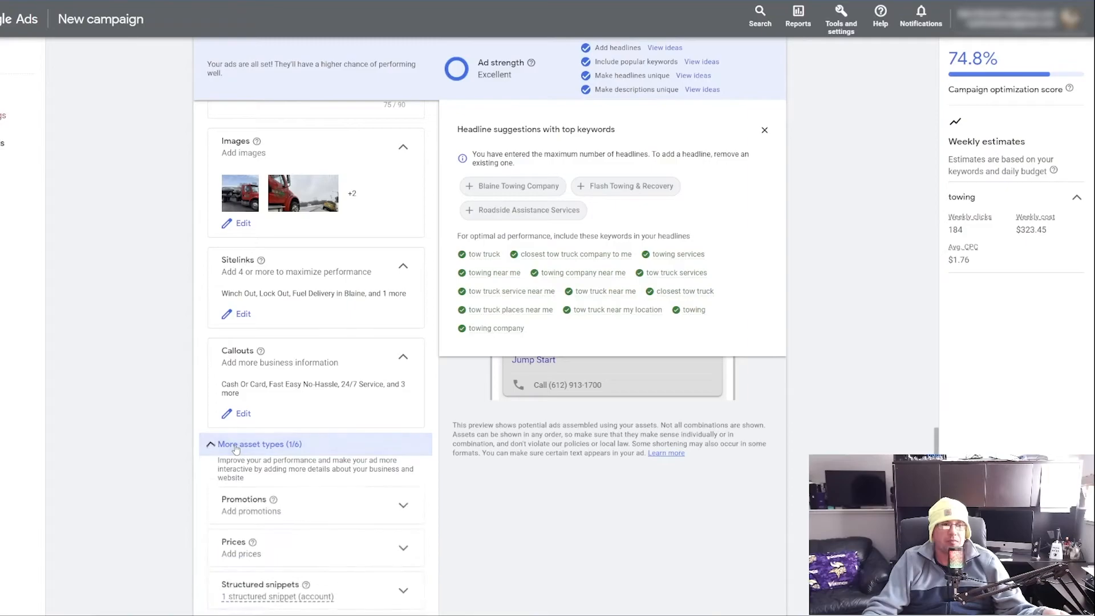
scroll(132, 425, "down", 2)
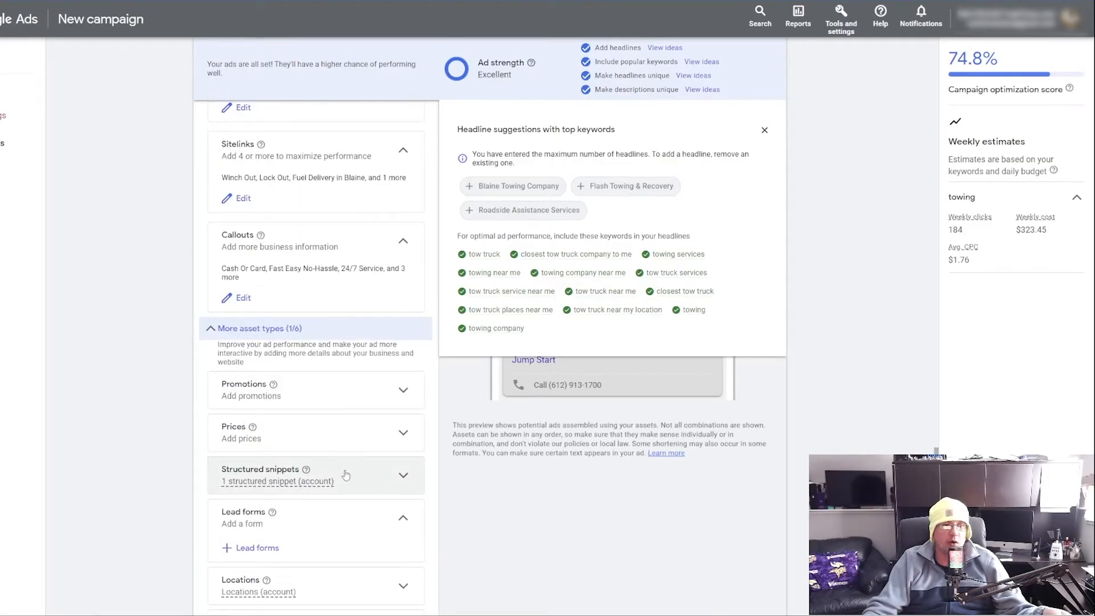
left_click(403, 477)
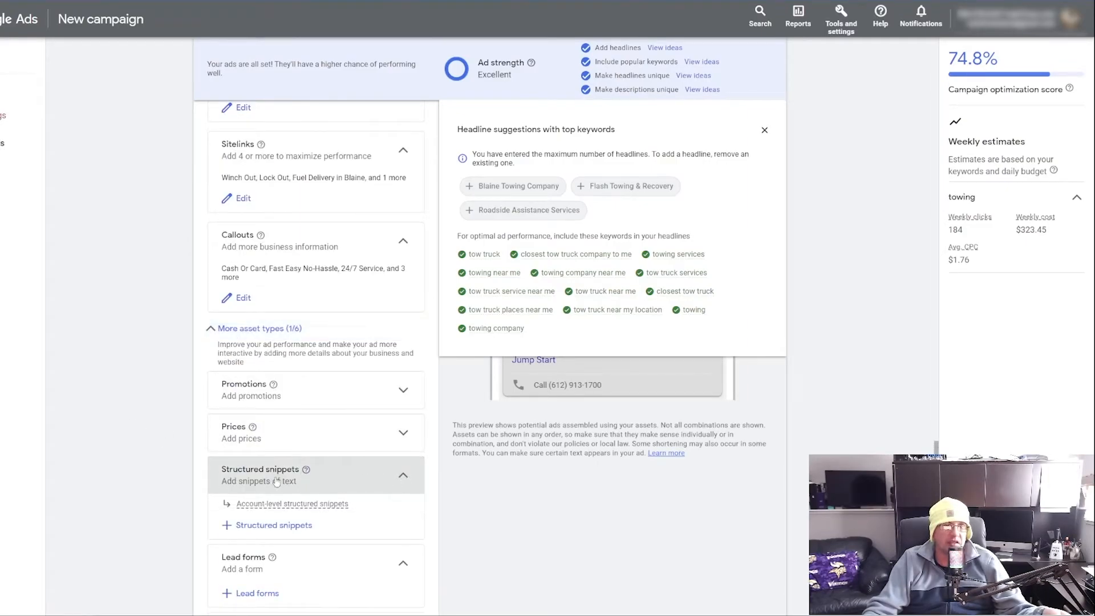
left_click(268, 524)
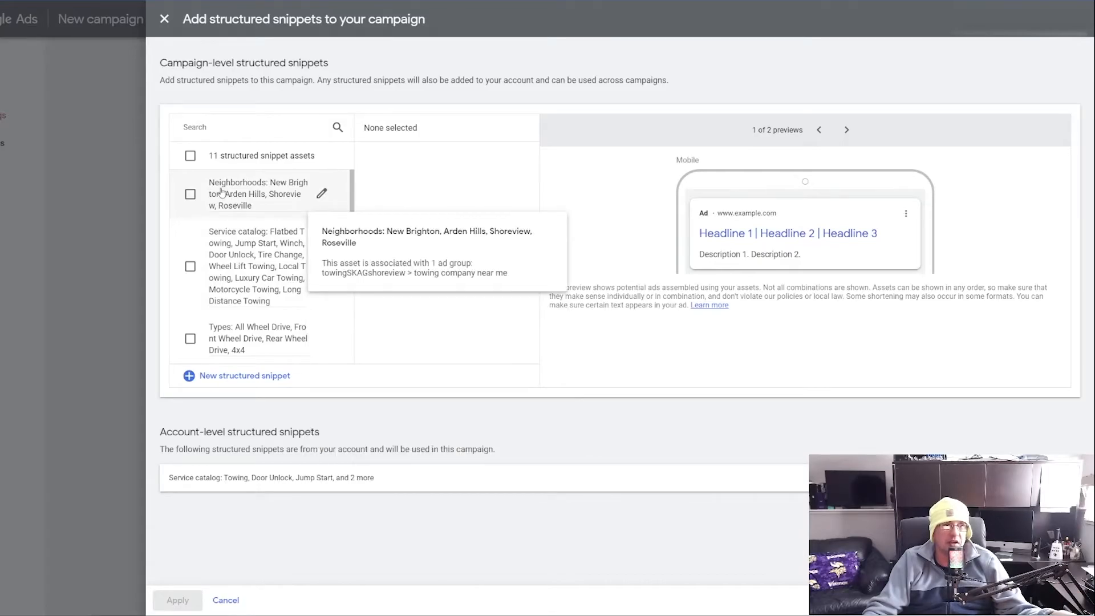
left_click(190, 194)
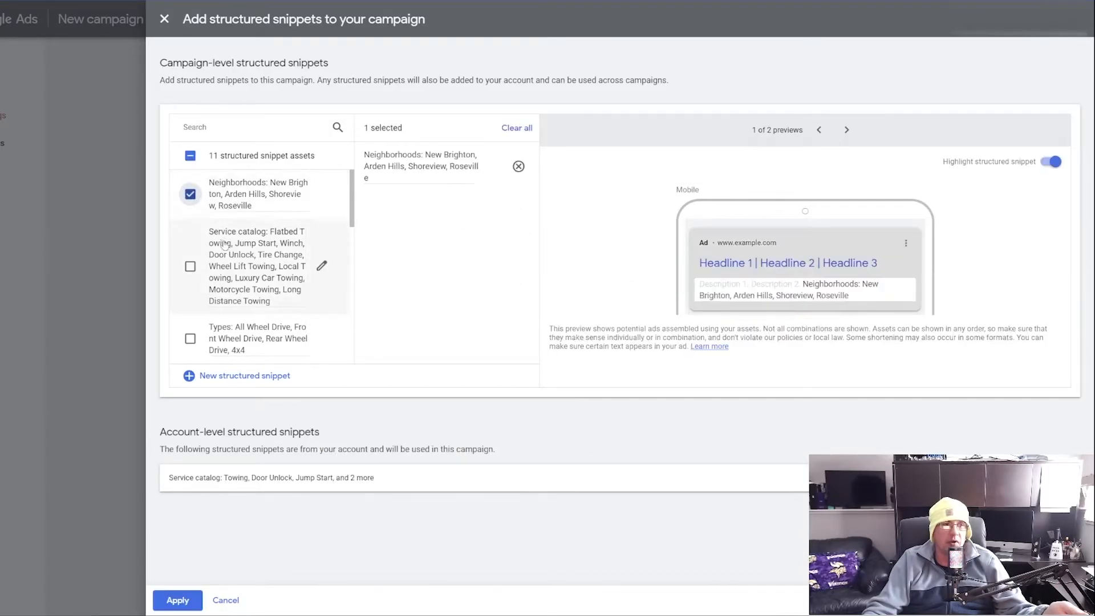
left_click(190, 267)
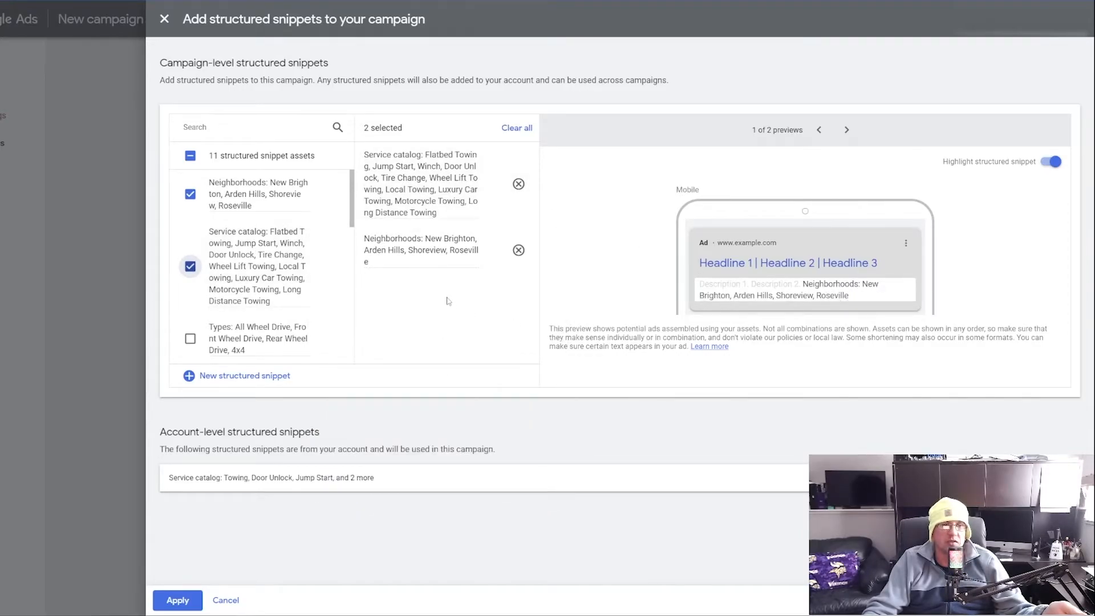
left_click(518, 250)
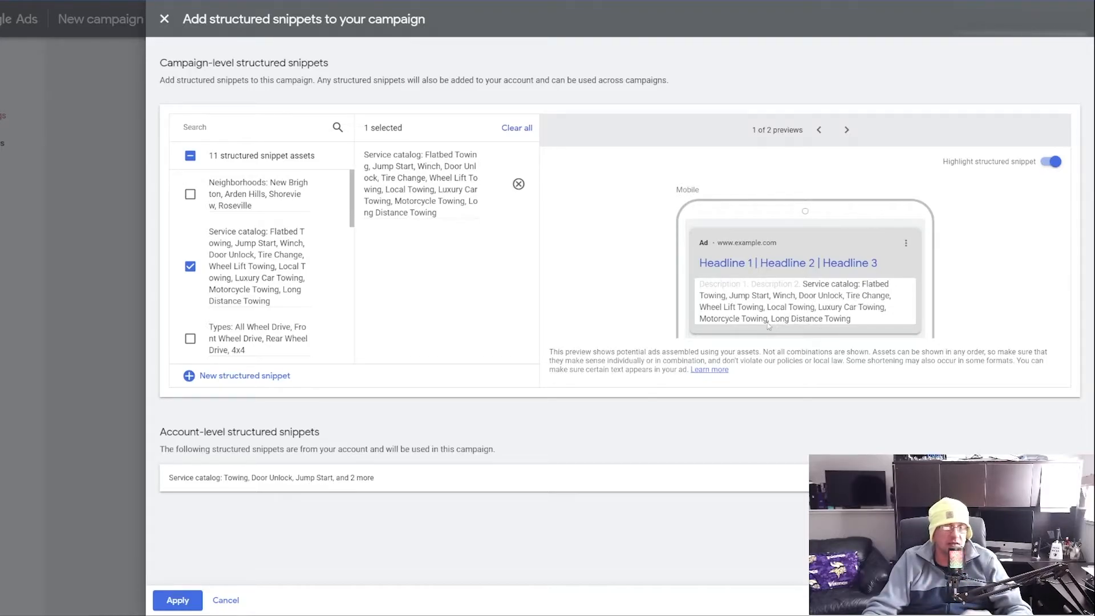
left_click(194, 605)
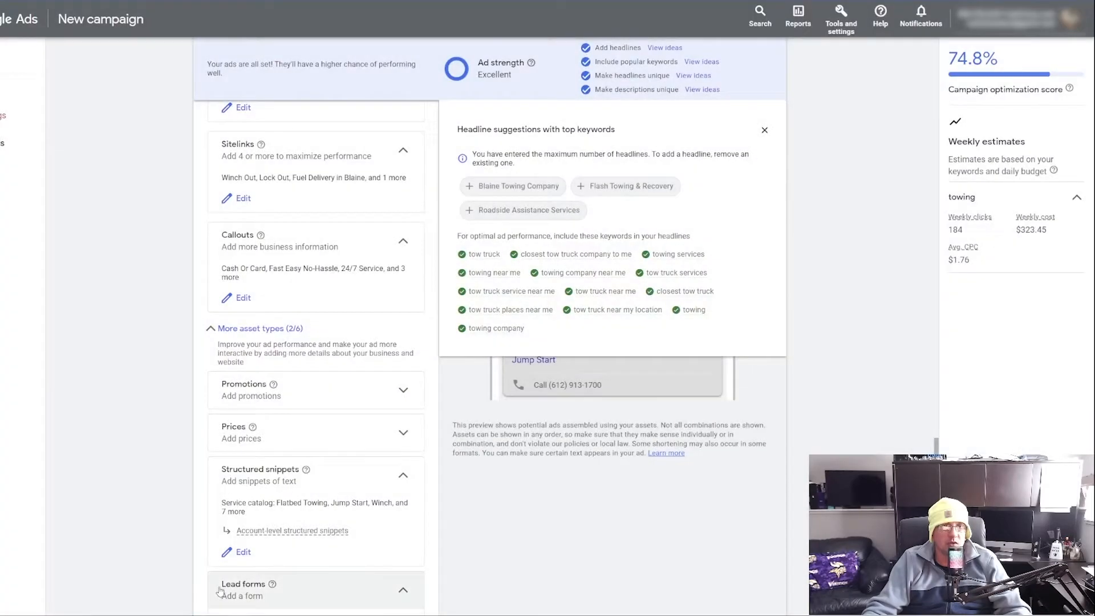
Look through the lead forms, locations and apps asset sections of the ad, collapsing the Apps section.
scroll(398, 447, "down", 3)
left_click(399, 418)
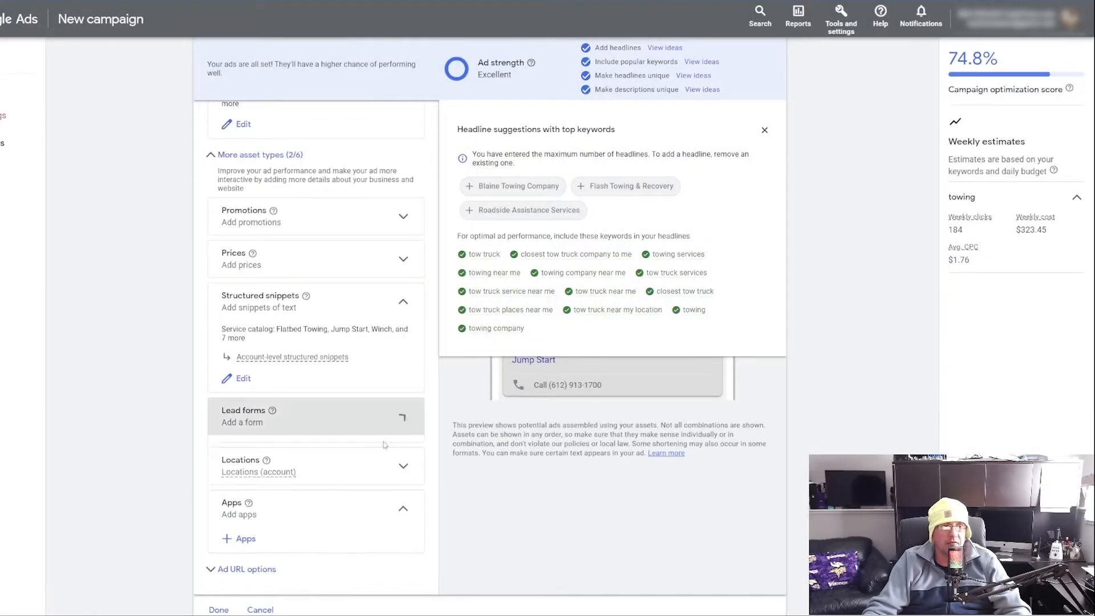
left_click(399, 418)
scroll(231, 428, "down", 2)
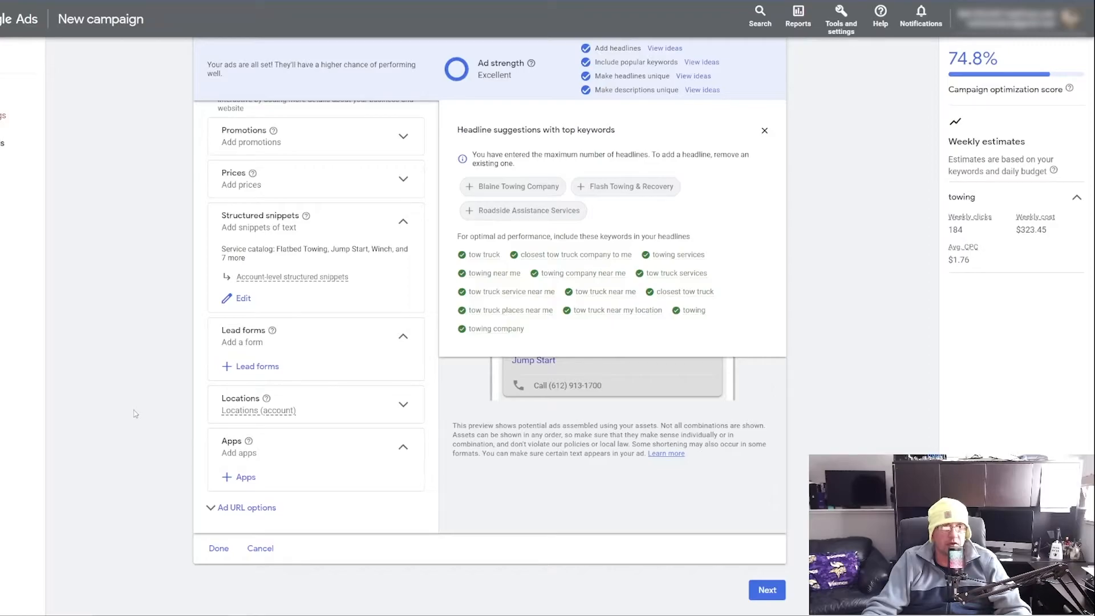
left_click(410, 406)
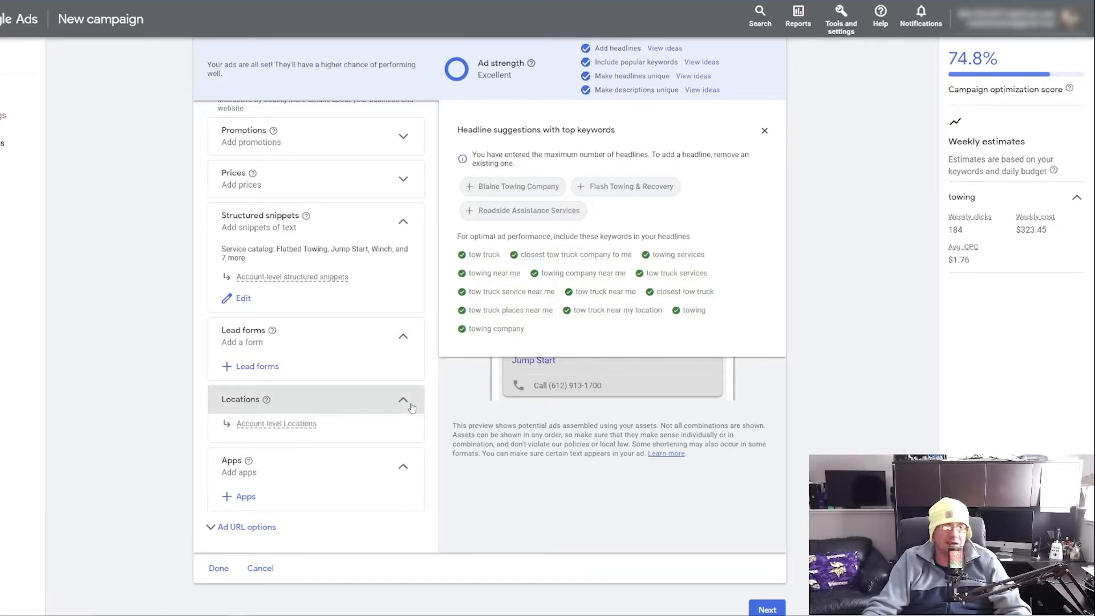
left_click(412, 407)
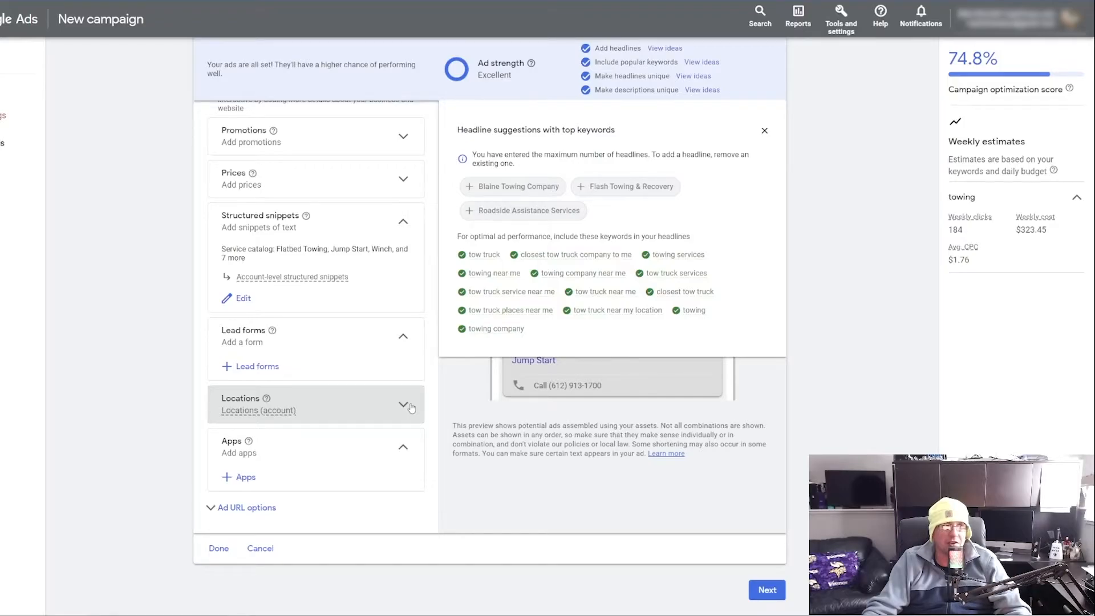
left_click(412, 449)
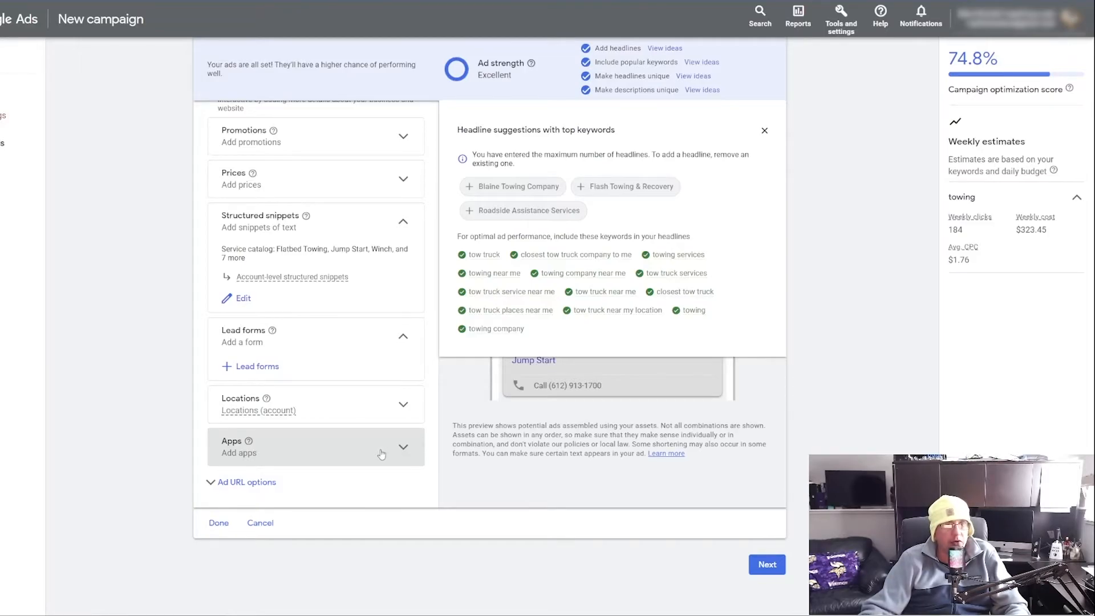
Finish editing the ad and proceed to the campaign's budget settings.
scroll(314, 443, "up", 7)
scroll(313, 443, "down", 8)
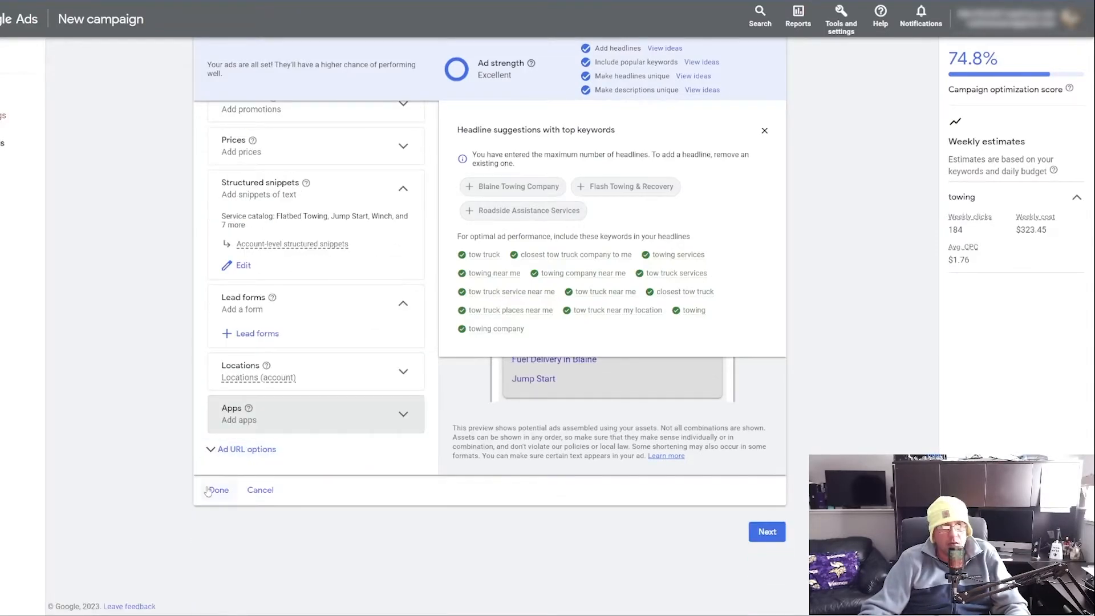
left_click(217, 490)
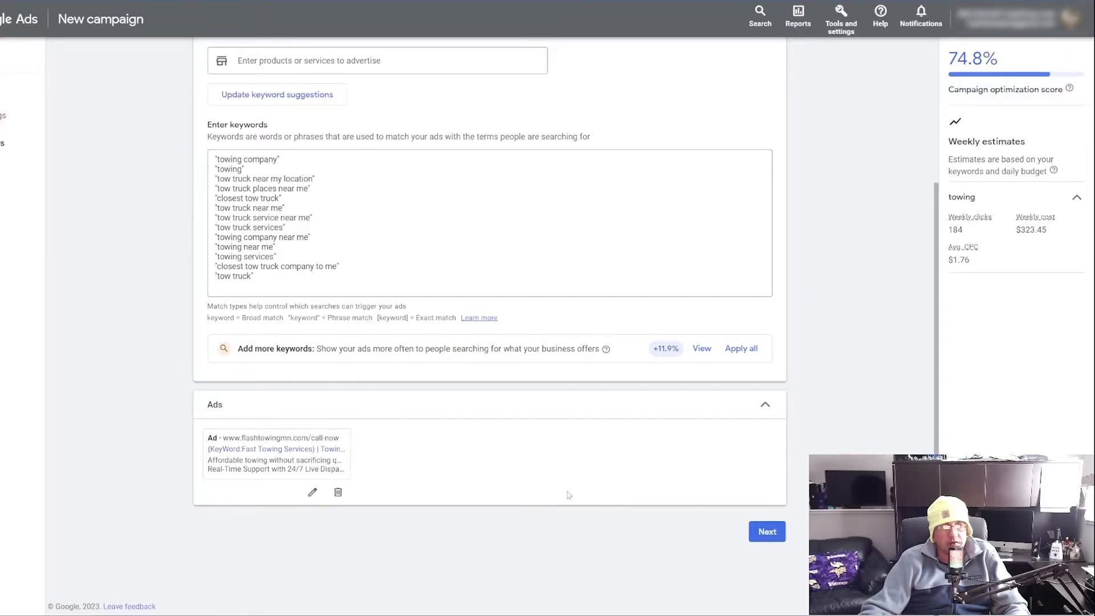
left_click(767, 534)
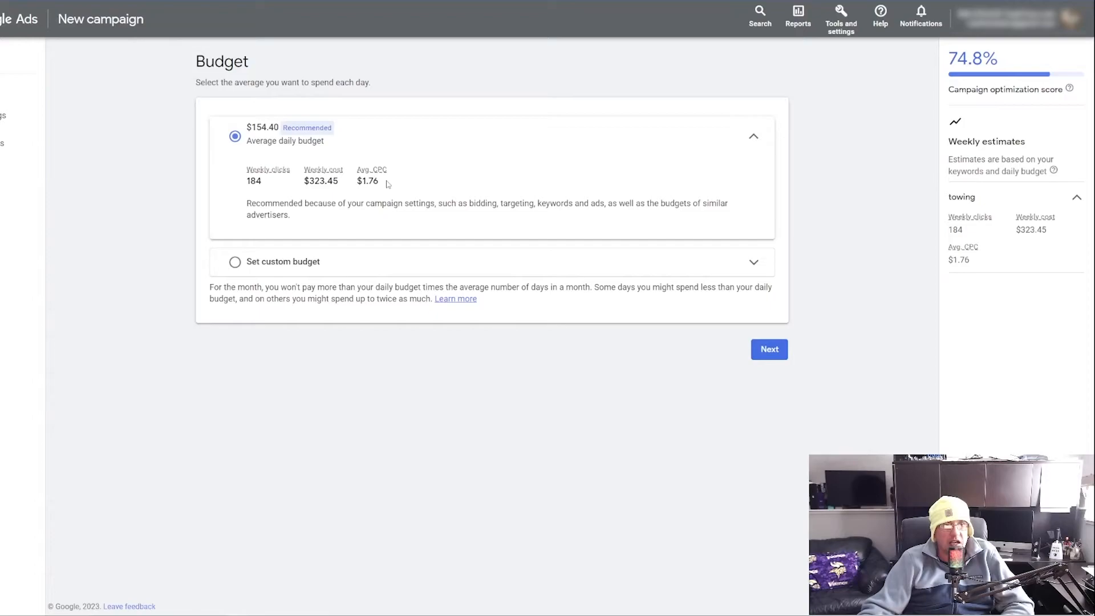
Set a custom average daily budget of $50 and publish the Towing Leads campaign from the review page.
left_click_drag(409, 182, 232, 175)
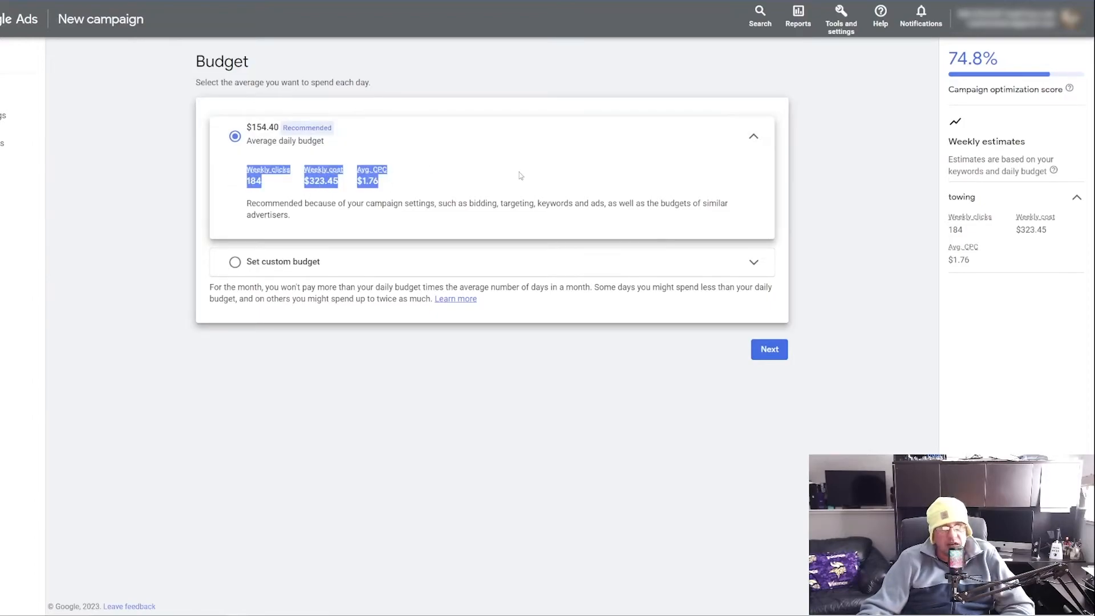
left_click(444, 83)
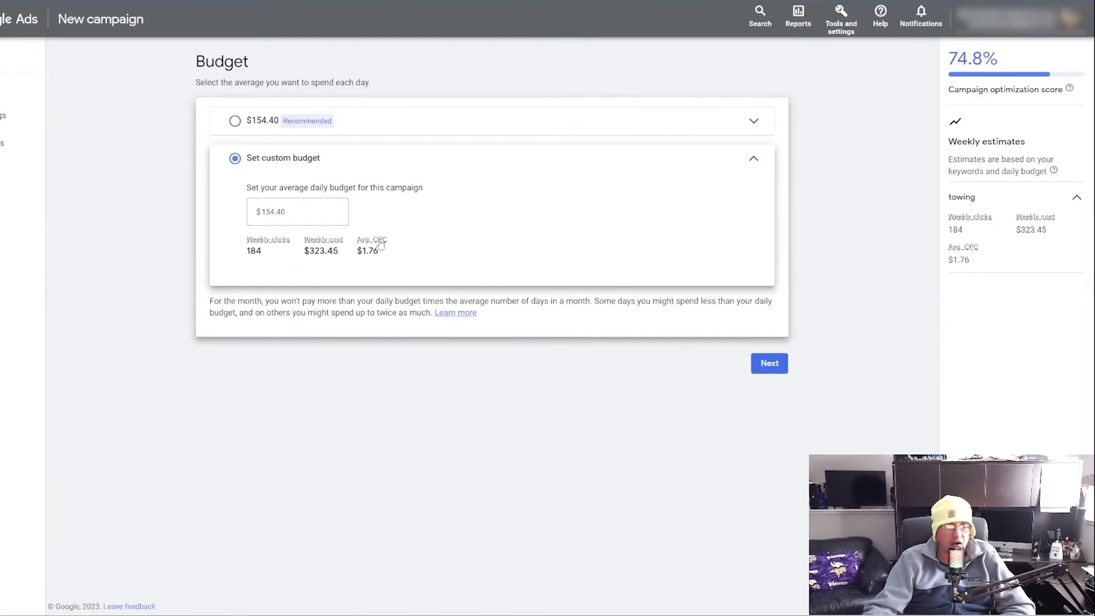
left_click_drag(319, 214, 243, 218)
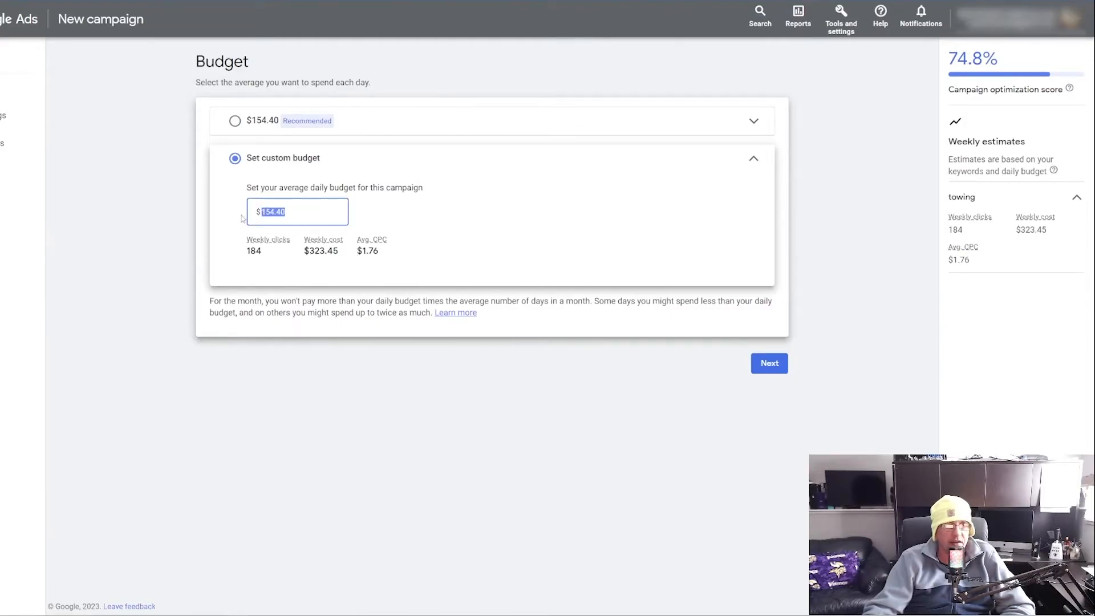
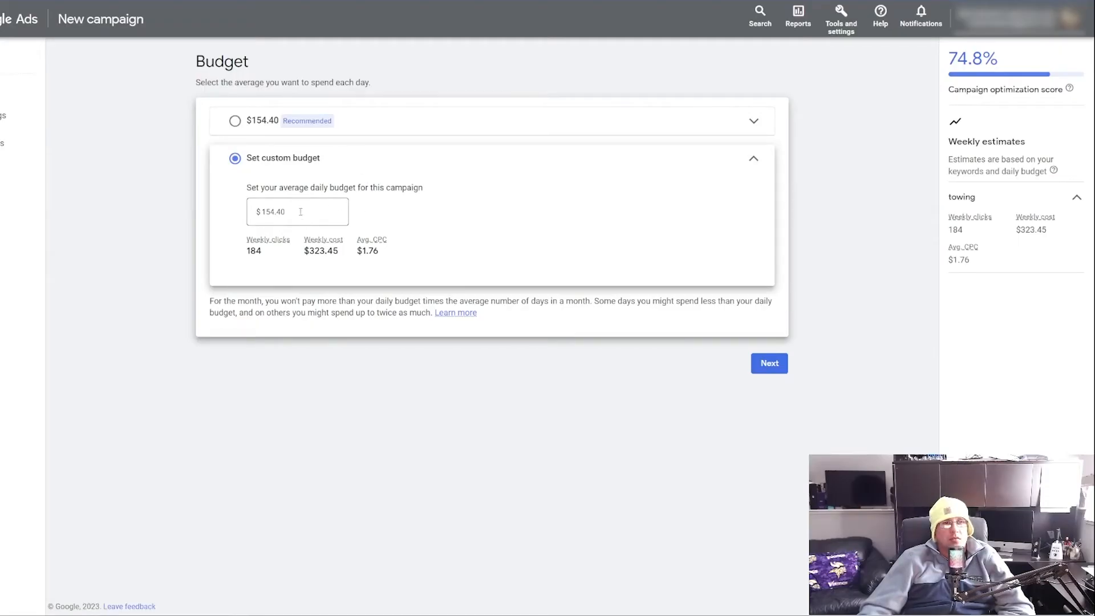
left_click_drag(300, 211, 220, 202)
type("50")
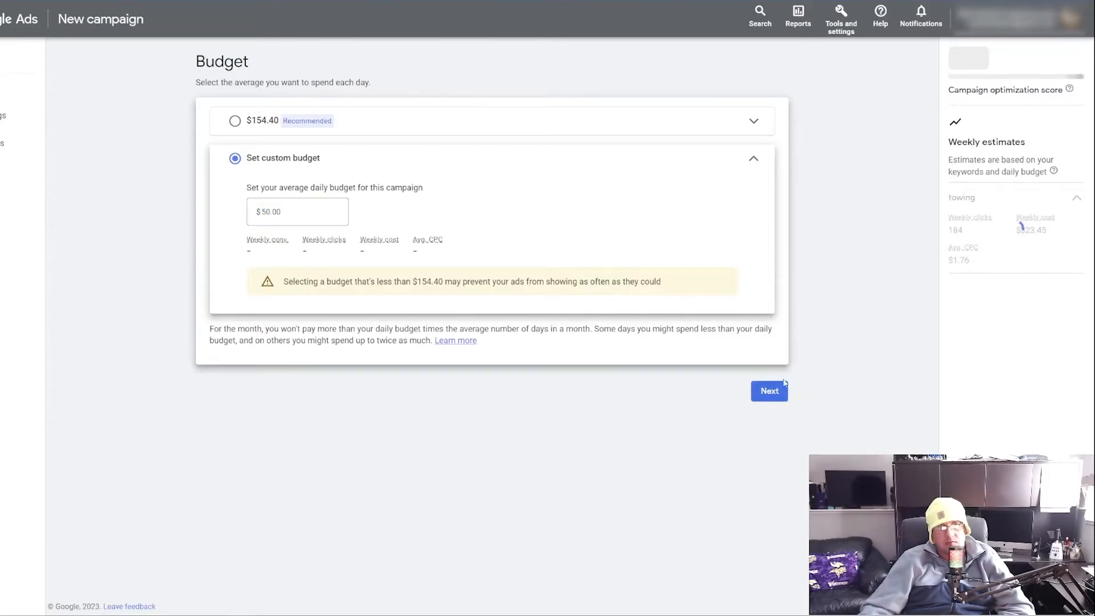
left_click(769, 387)
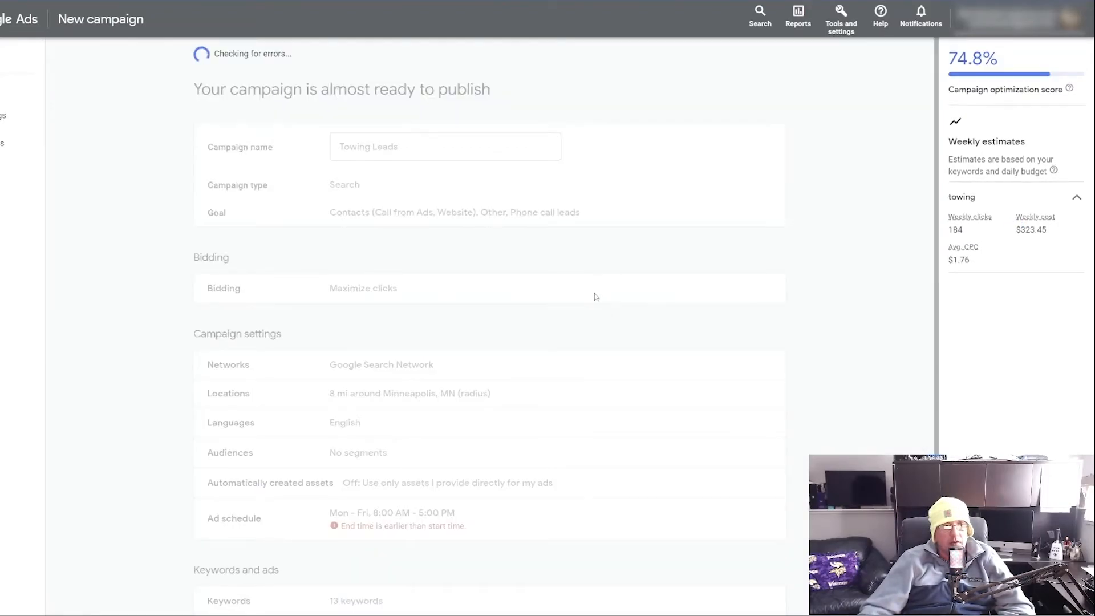
left_click(749, 79)
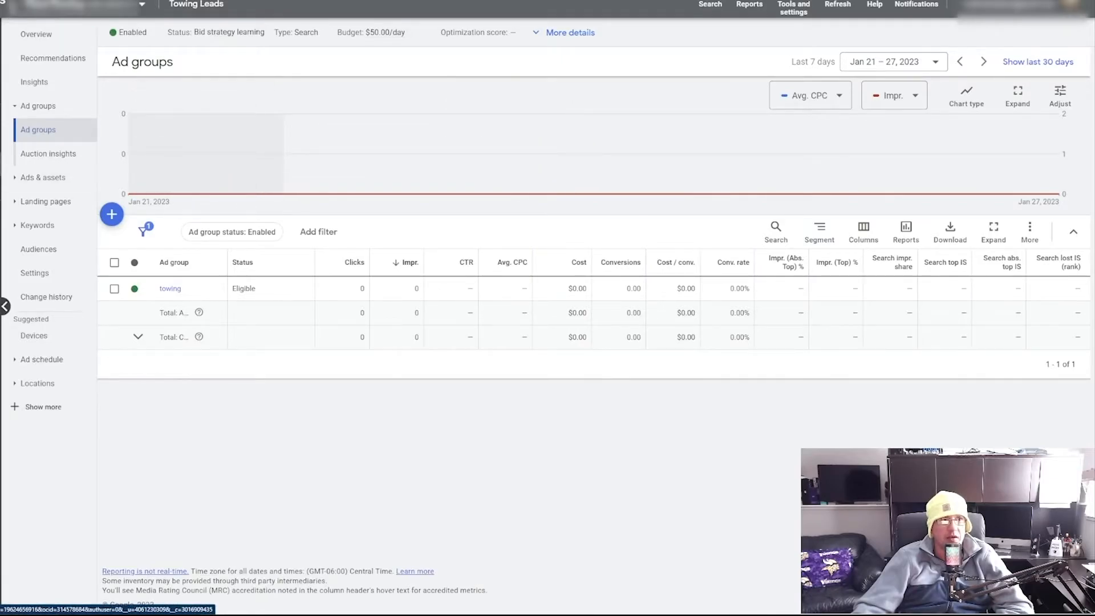
Set the Towing Leads campaign's bid adjustment for computers to a 100% decrease in the device settings.
left_click(46, 406)
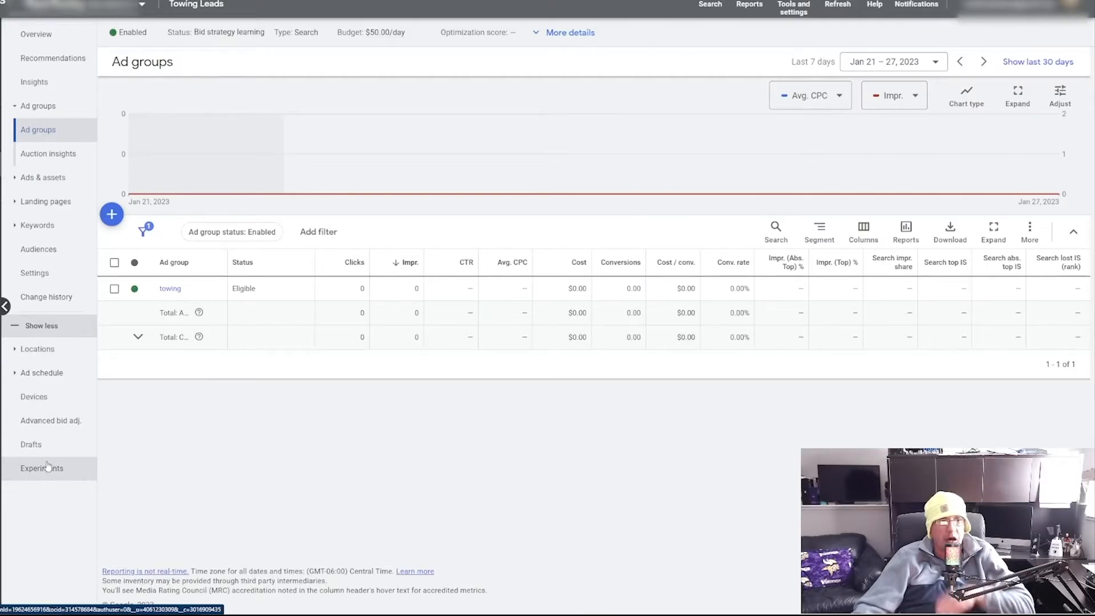
left_click(34, 396)
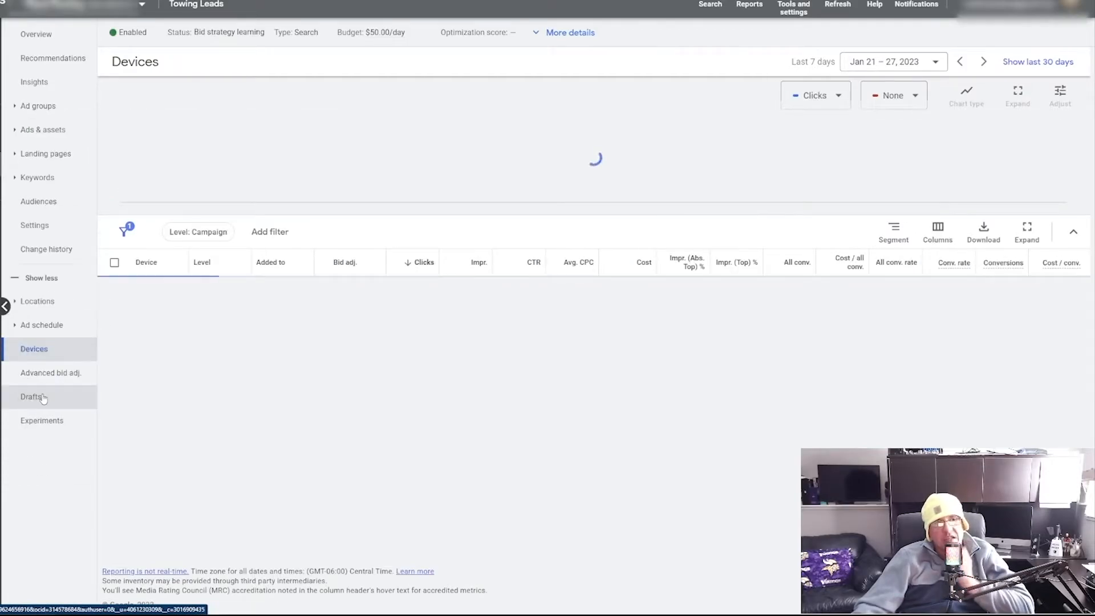
left_click(391, 281)
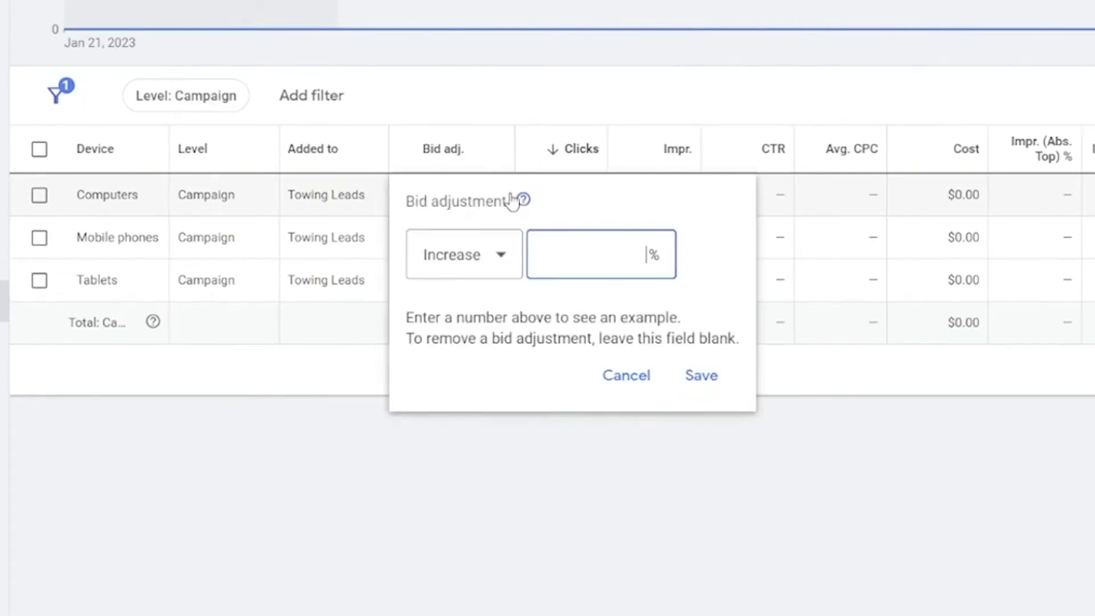
left_click(388, 309)
left_click(481, 319)
left_click(593, 261)
type("100")
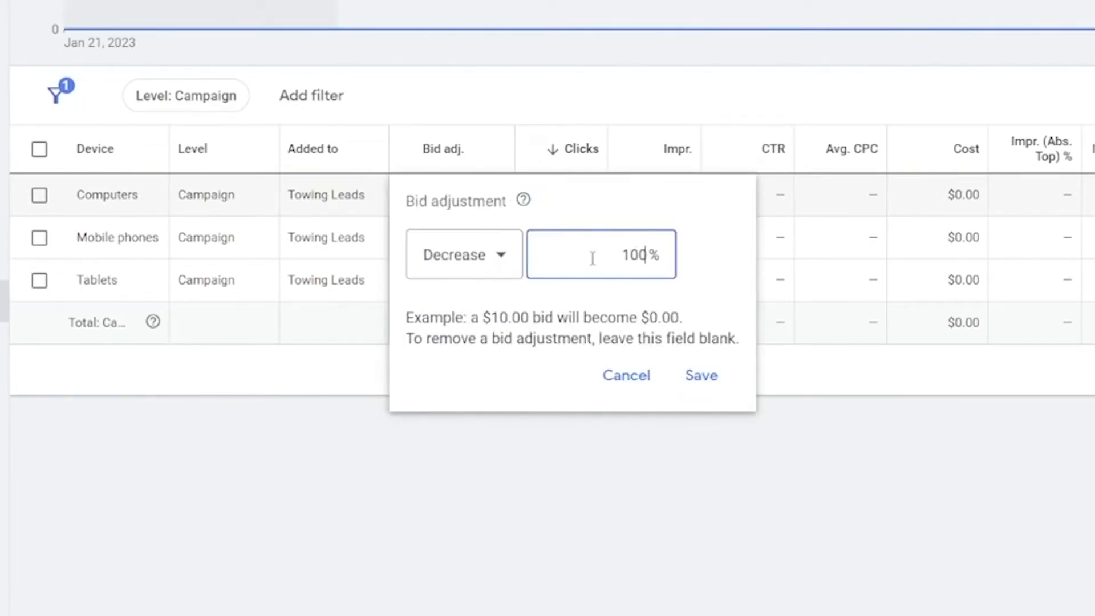
left_click(701, 380)
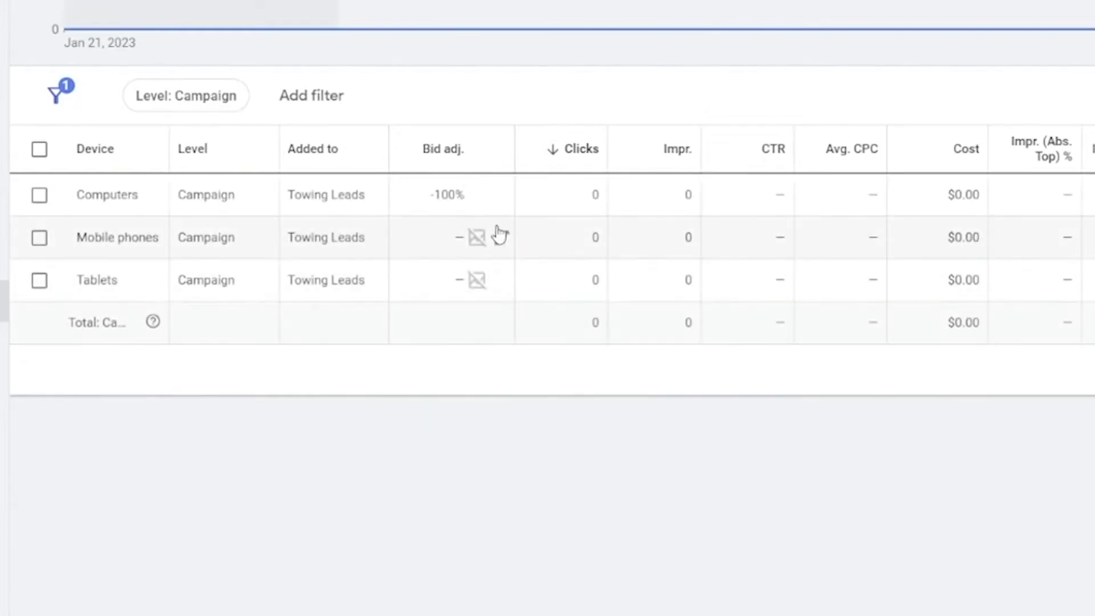
Decrease the campaign's bid adjustment for tablets by 100% and save it.
left_click(500, 282)
left_click(479, 339)
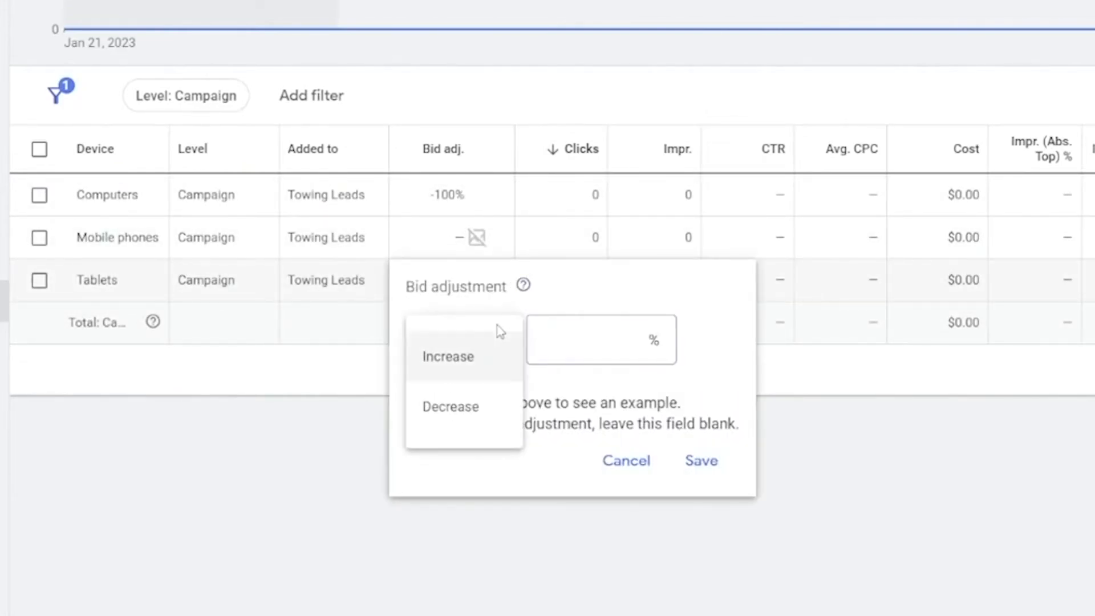
left_click(456, 410)
left_click(575, 347)
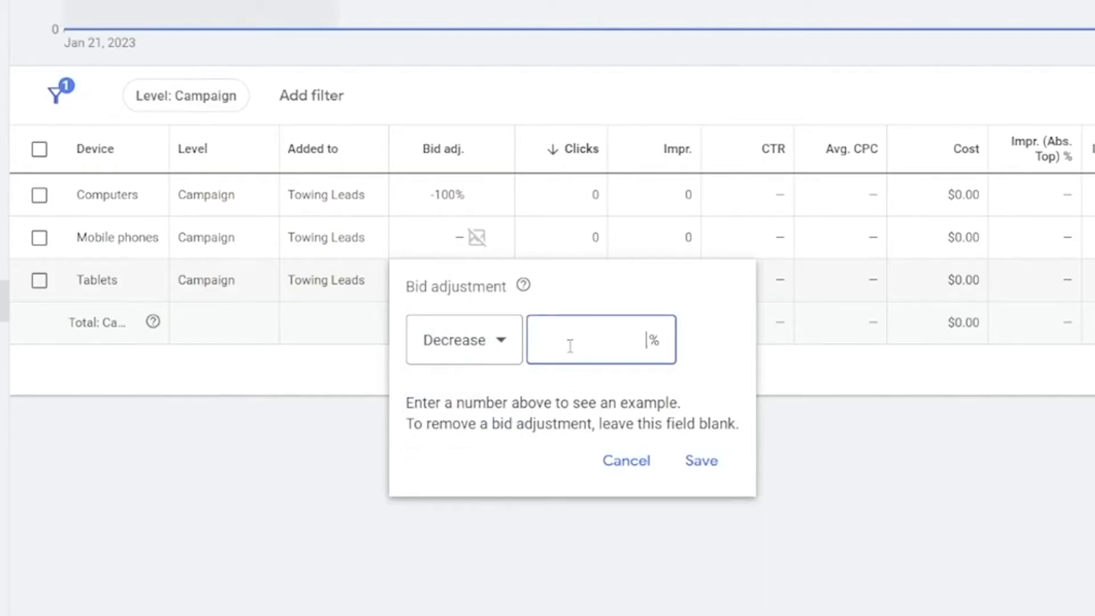
type("100")
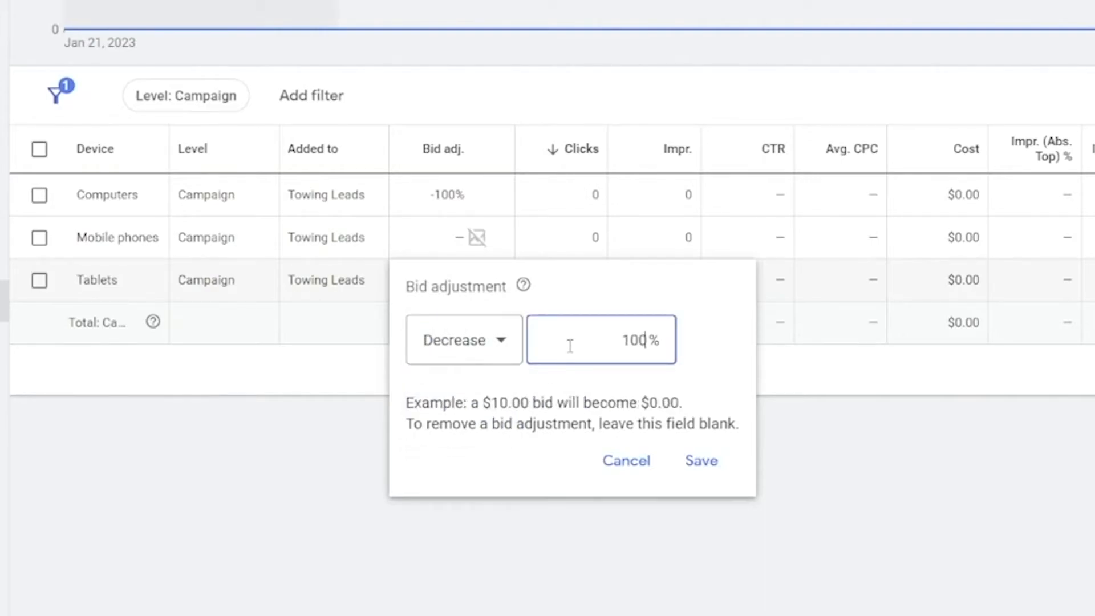
left_click(703, 460)
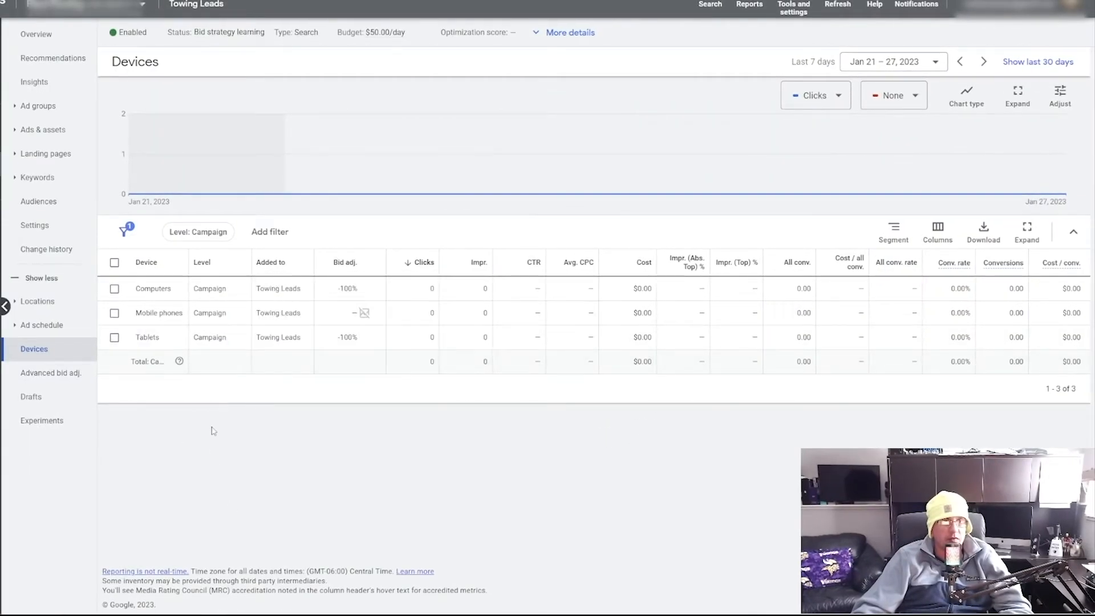
Look through the campaign's ad schedule and its day & hour, day and hour reports.
left_click(63, 326)
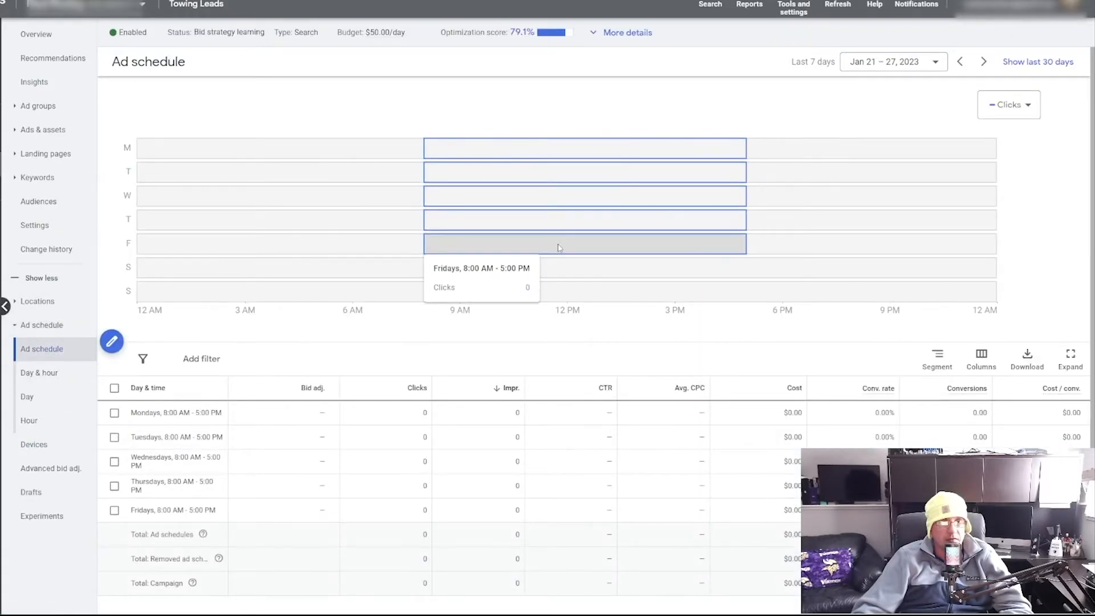
left_click(46, 373)
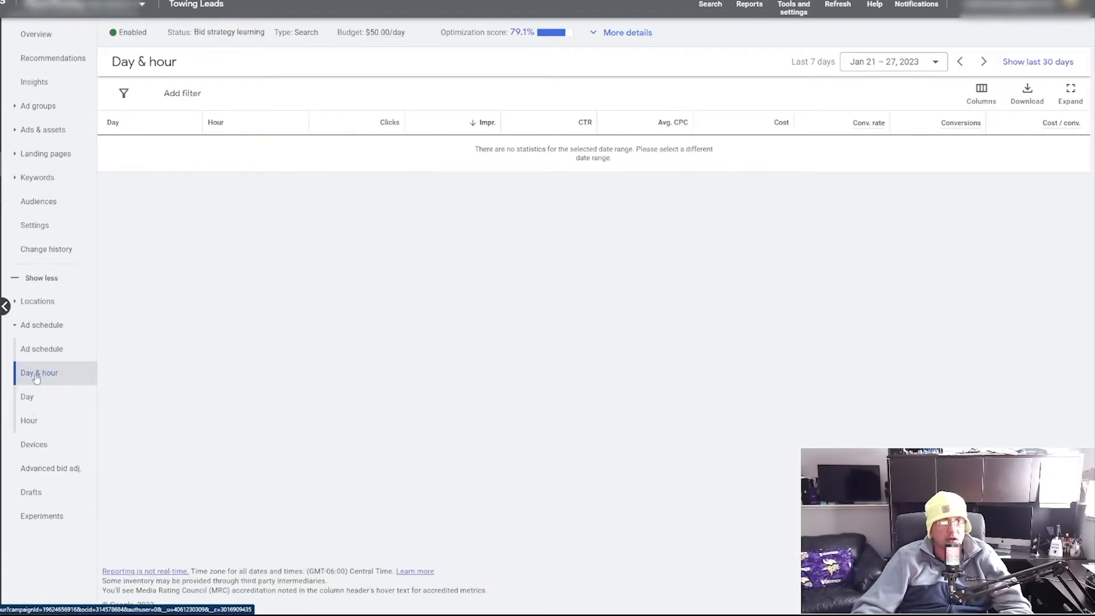
left_click(62, 400)
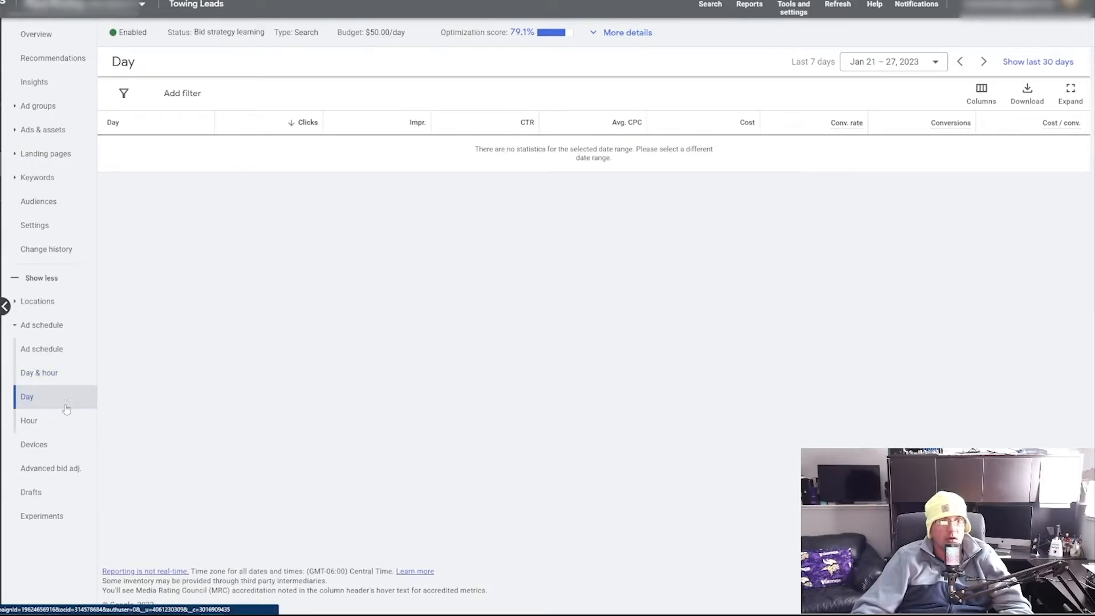
left_click(64, 420)
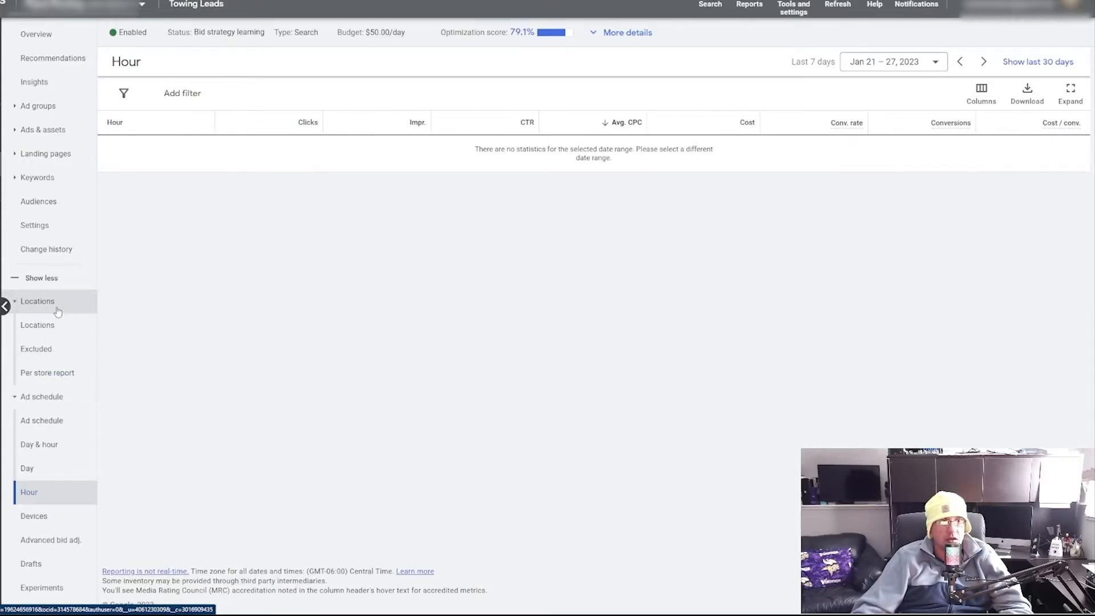
Open the campaign's excluded locations for editing and turn on adding locations in bulk.
left_click(57, 311)
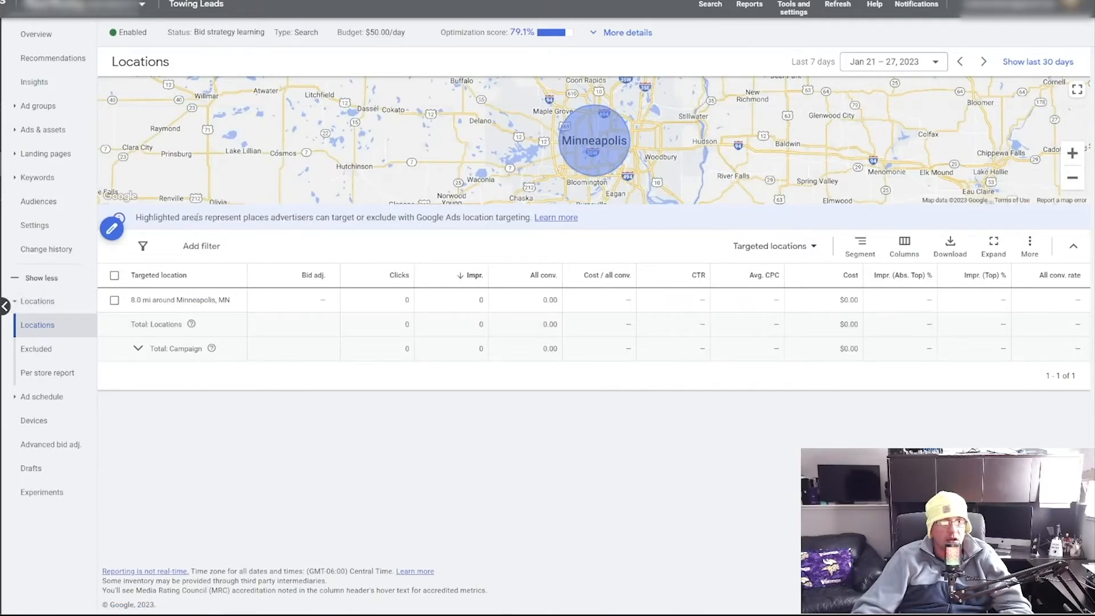
left_click(36, 349)
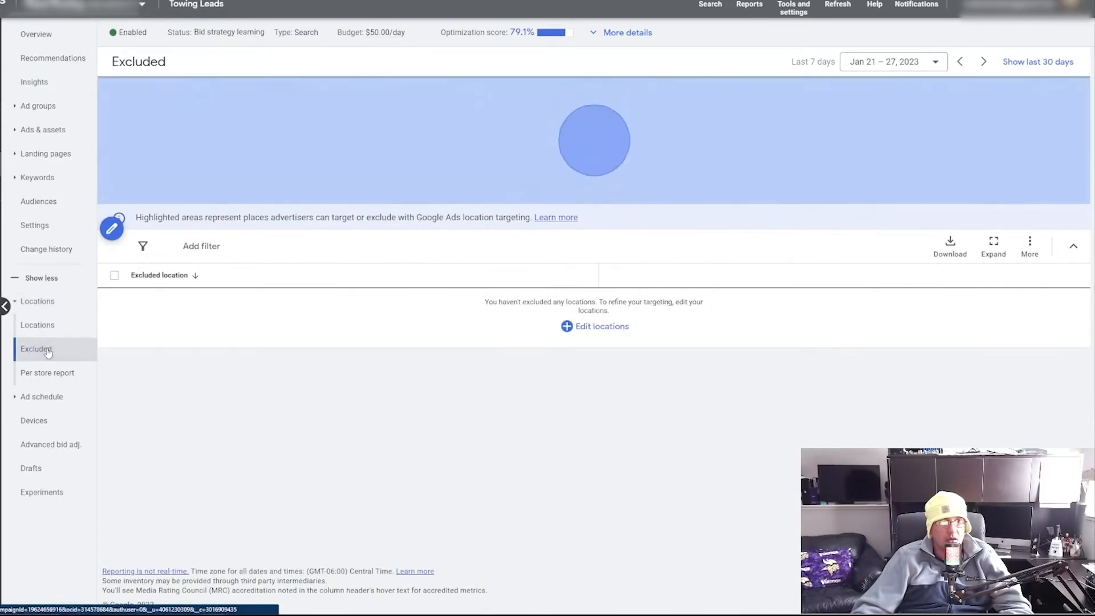
left_click(112, 228)
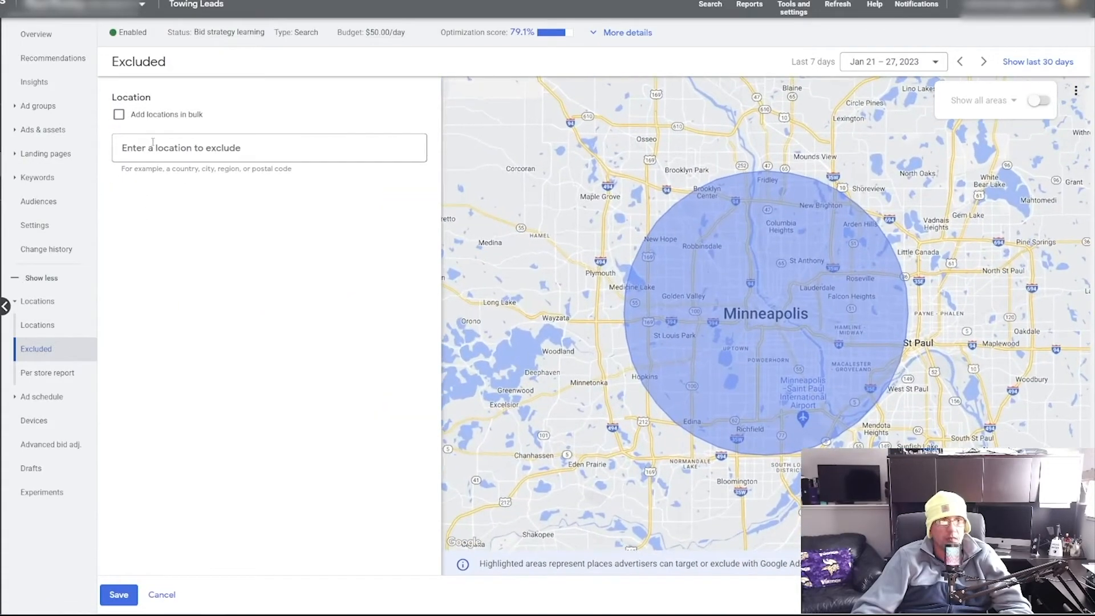
left_click(120, 115)
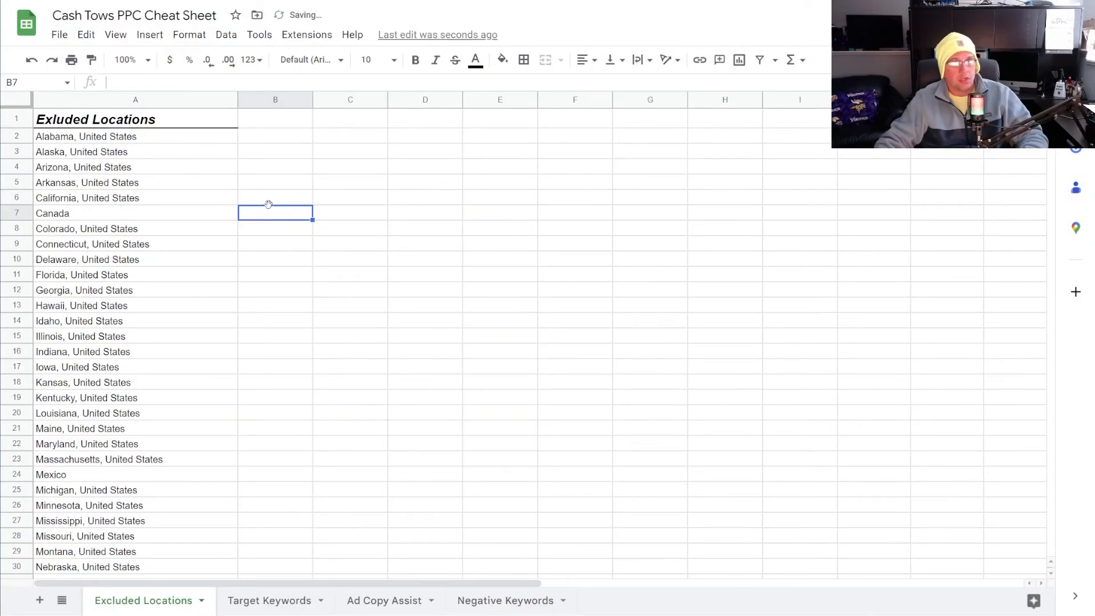
Switch to the Cash Tows PPC Cheat Sheet spreadsheet and copy the excluded locations from Alabama through Wyoming (A2:A53).
left_click_drag(114, 141, 126, 394)
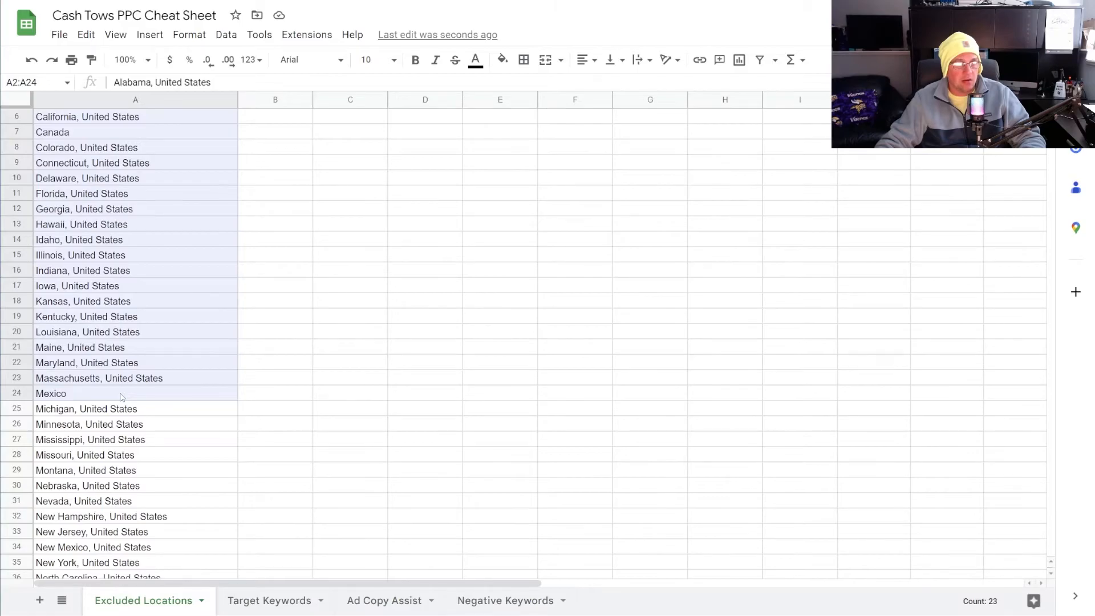
left_click(121, 397)
scroll(122, 397, "up", 1)
left_click_drag(111, 138, 112, 461)
scroll(90, 367, "down", 3)
scroll(106, 383, "down", 4)
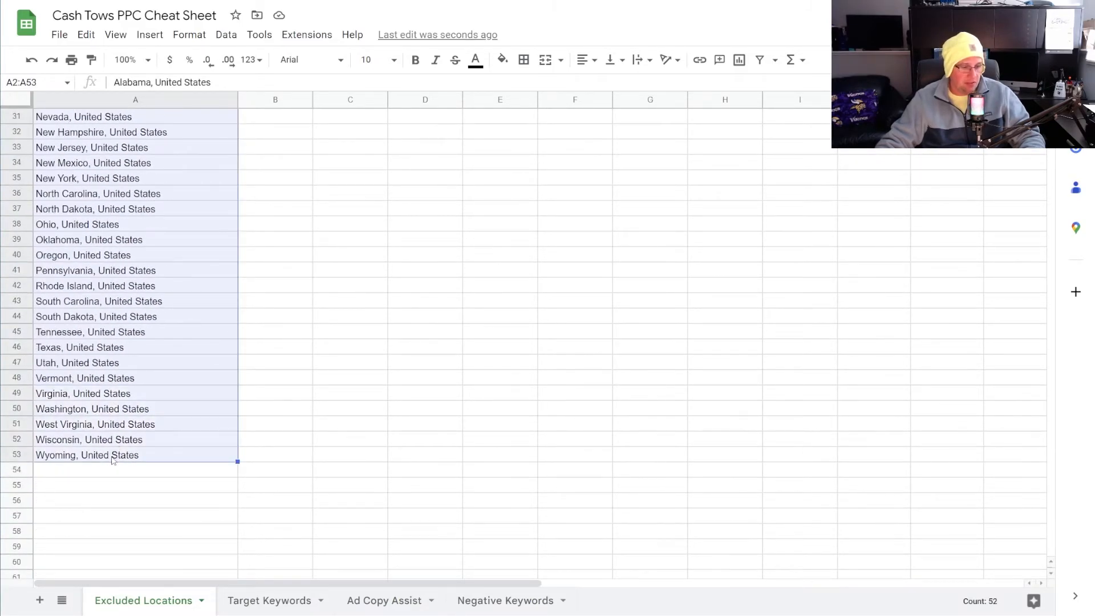
key("ctrl+c")
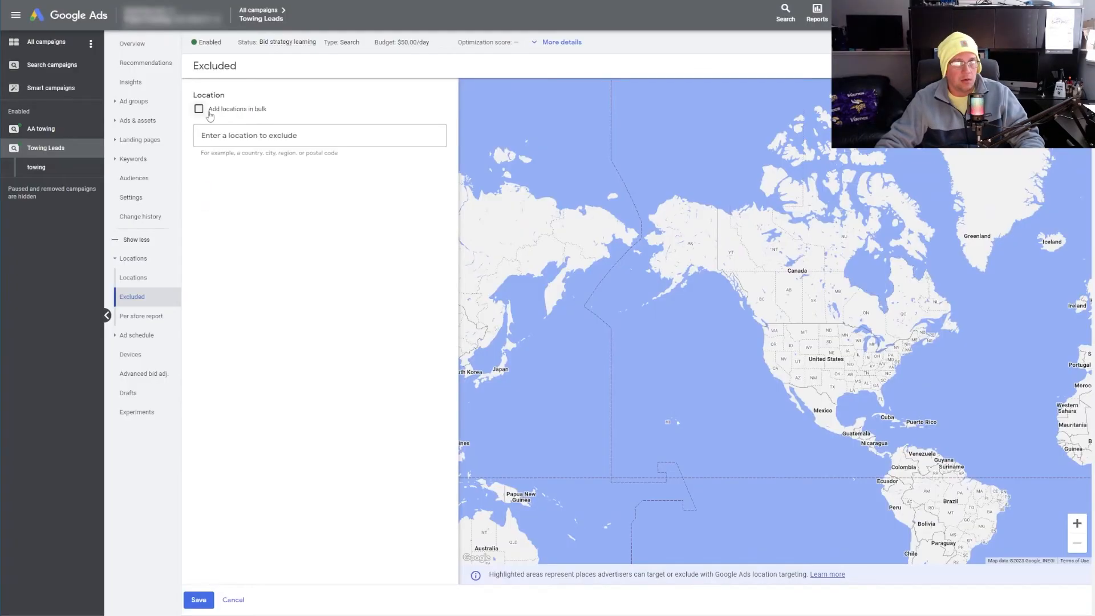
Back in Google Ads, paste the copied locations as a bulk list, search for them and exclude all matches.
left_click(199, 109)
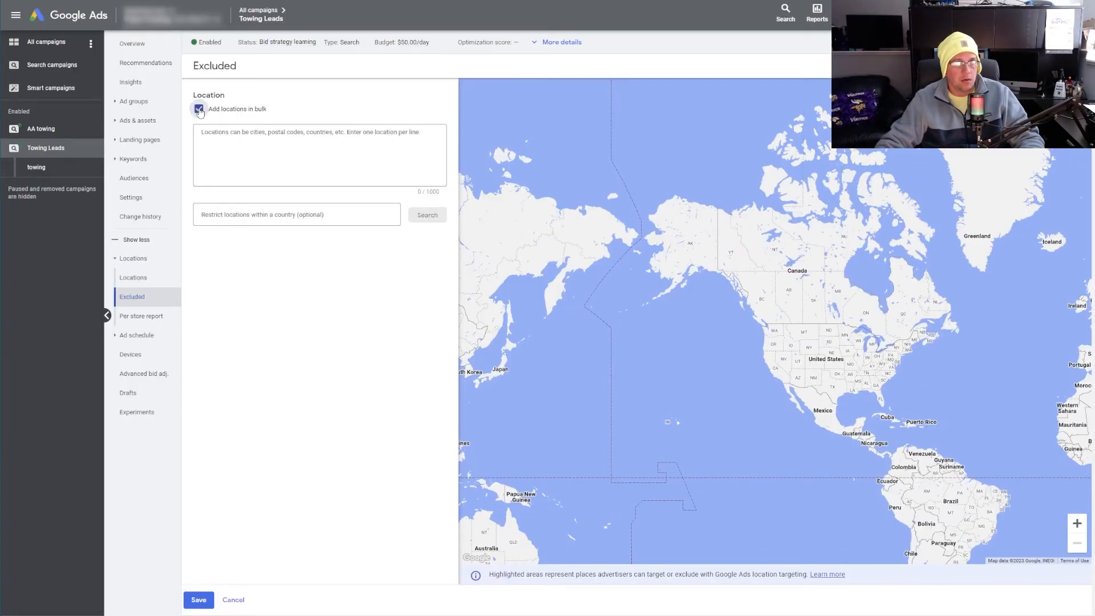
left_click(222, 138)
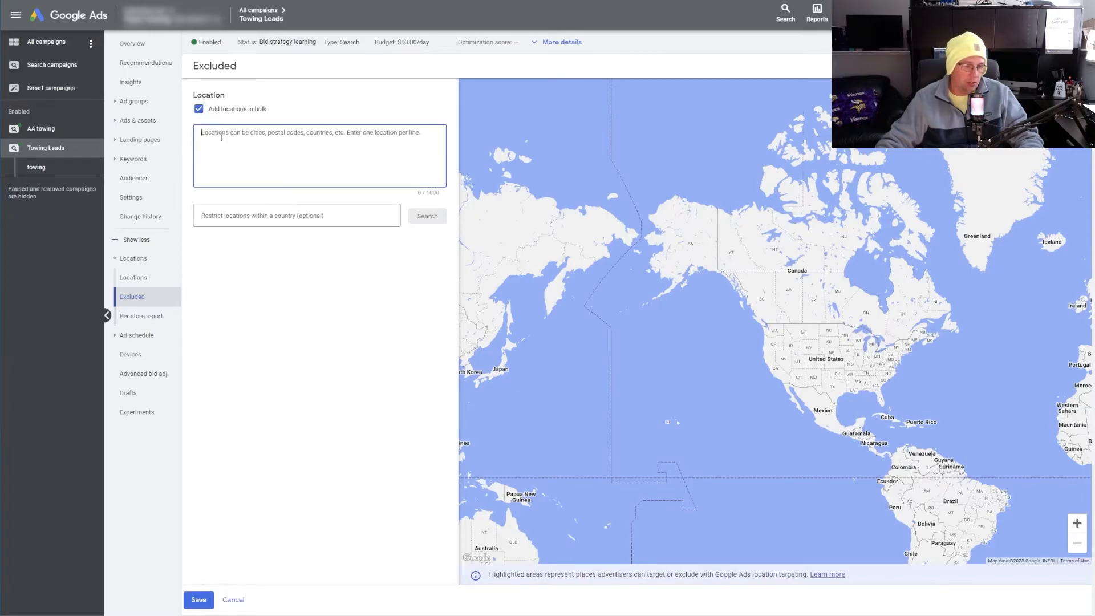
key("ctrl+v")
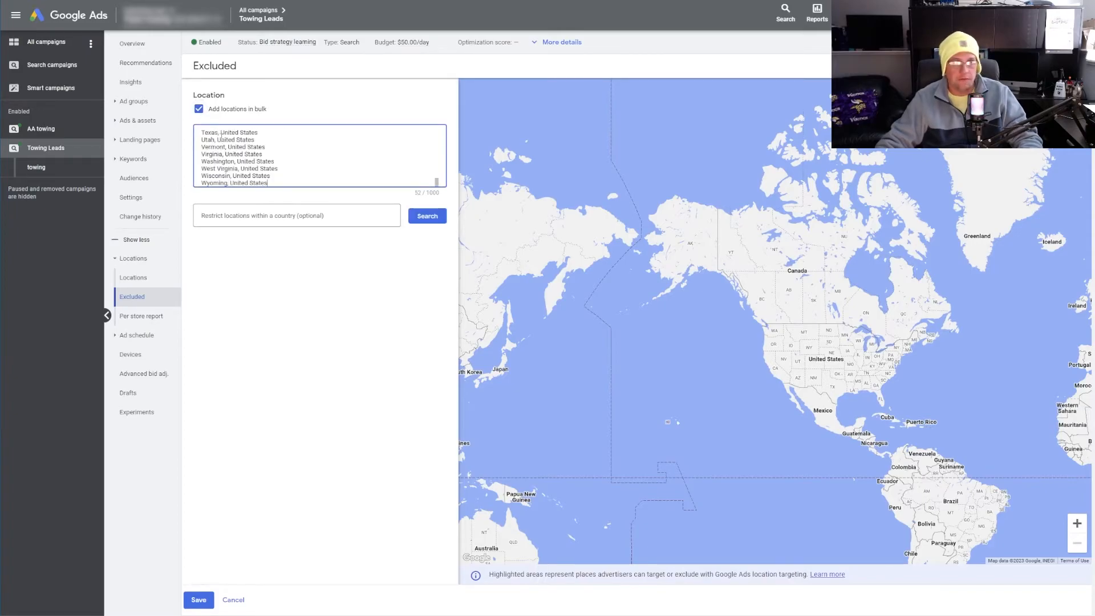
left_click(427, 218)
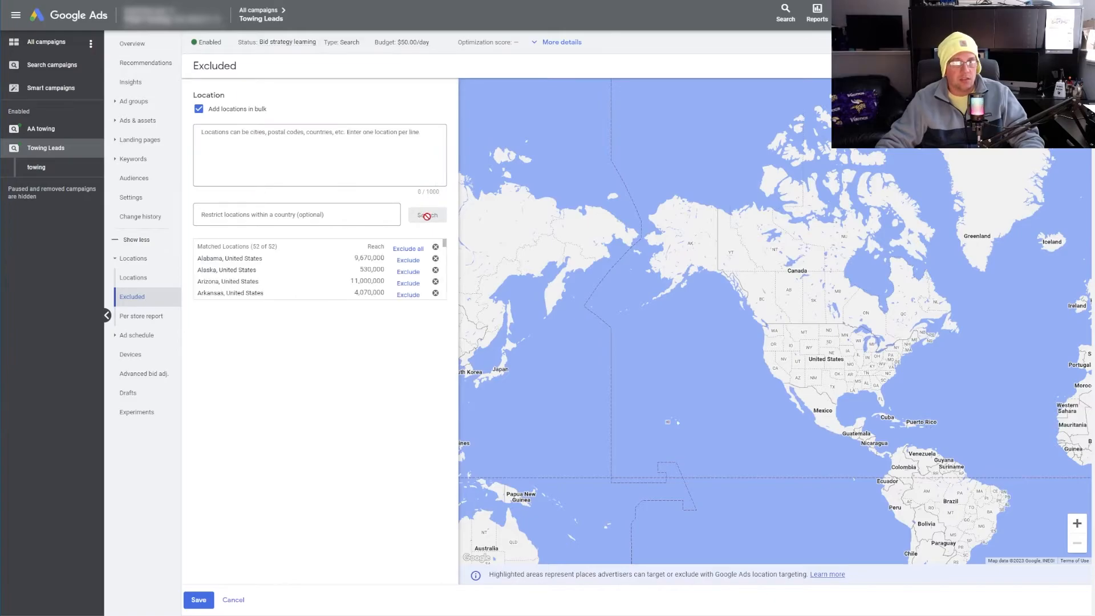
left_click(406, 249)
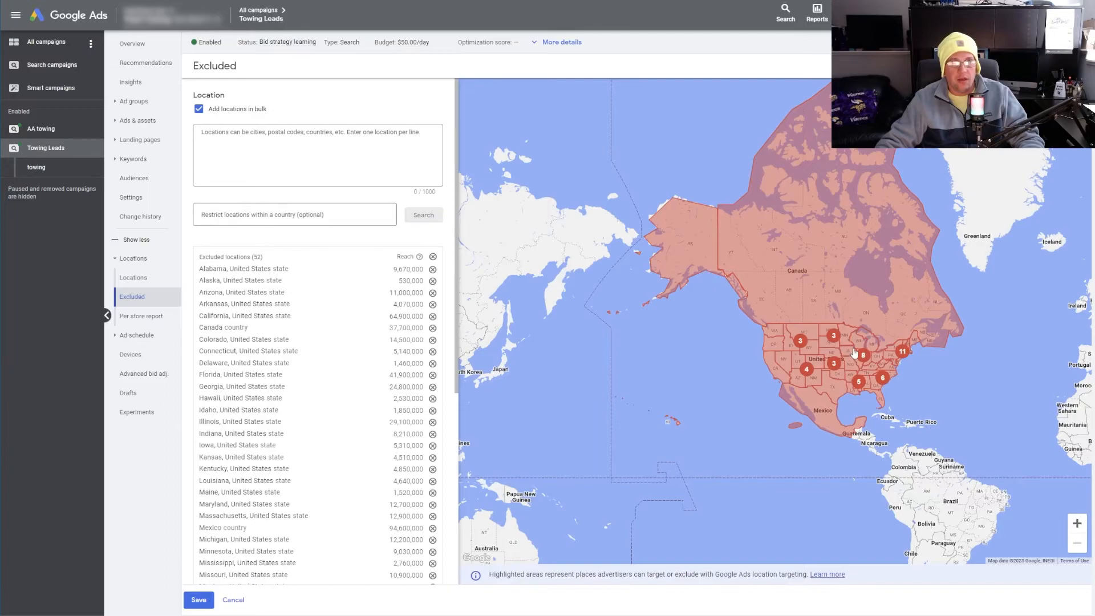
Remove Minnesota from the excluded locations list and save the campaign's location exclusions.
scroll(346, 382, "down", 1)
scroll(347, 390, "down", 4)
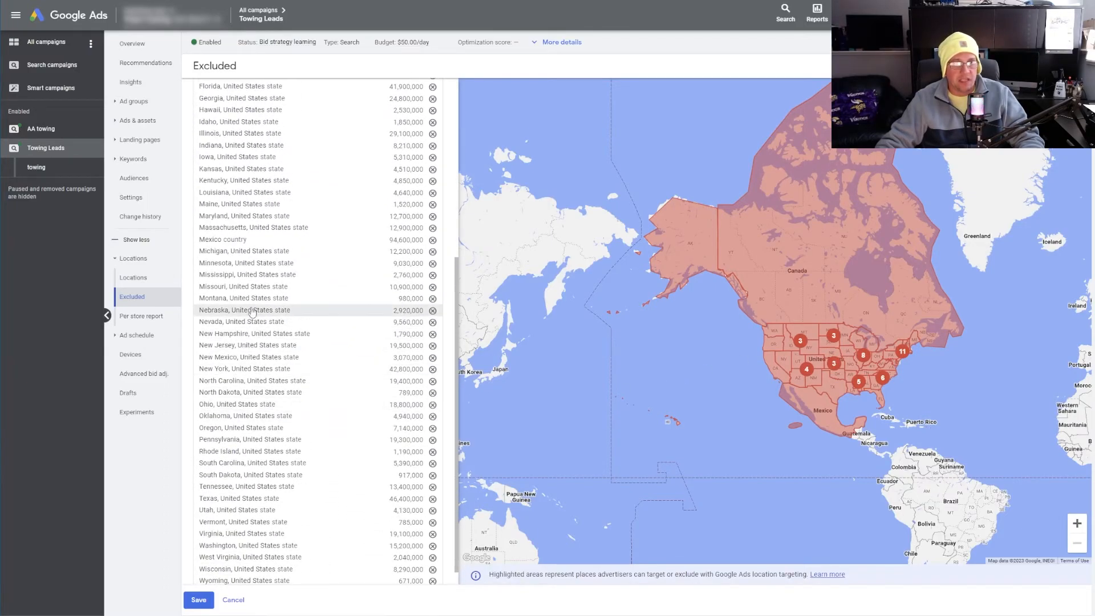
left_click(432, 264)
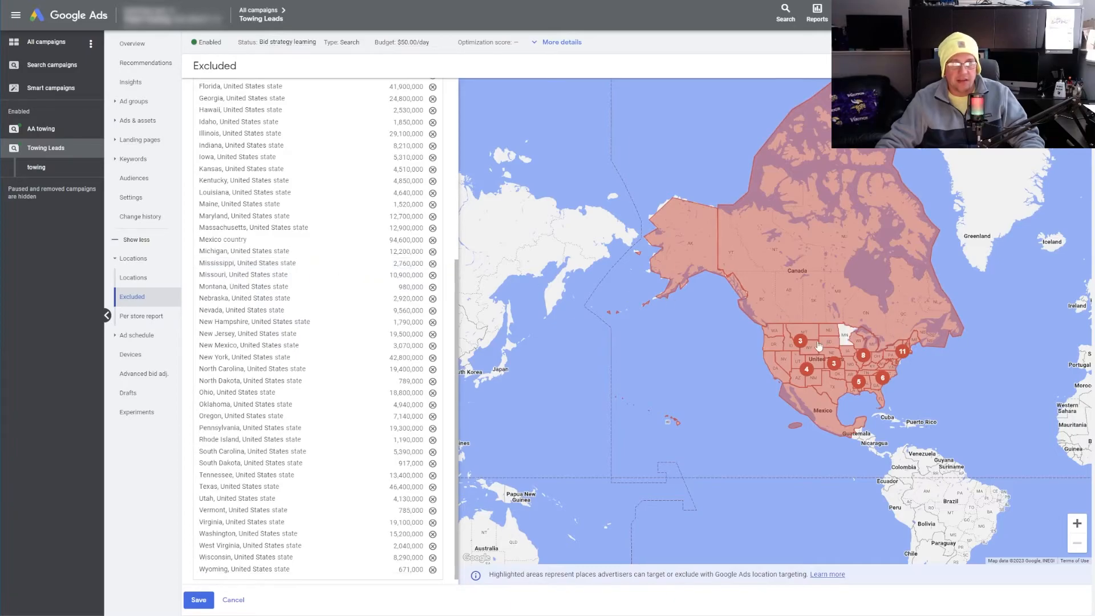
scroll(860, 356, "up", 3)
scroll(860, 356, "up", 1)
scroll(850, 348, "up", 1)
scroll(842, 340, "down", 4)
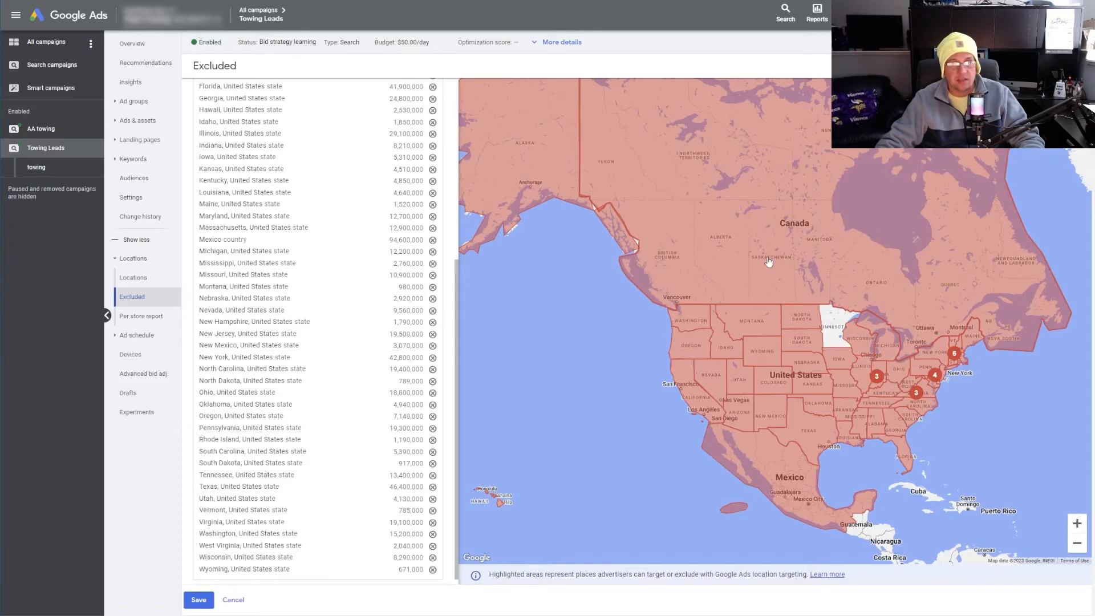
left_click(197, 601)
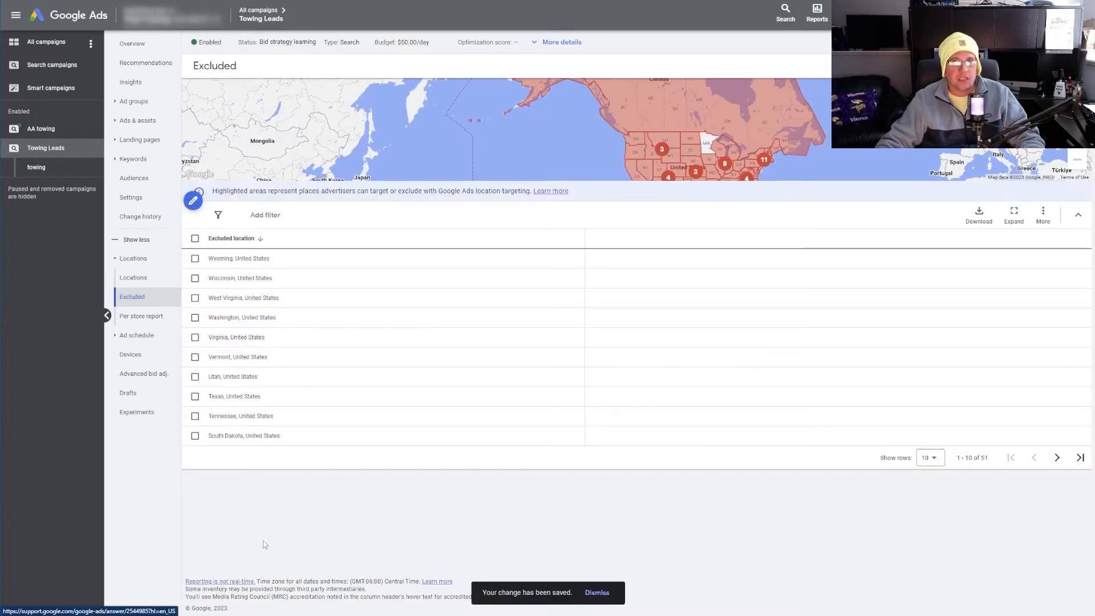
Reopen the excluded locations editor, examine the Minneapolis target area against the exclusions on the map, and close the editor.
left_click(306, 301)
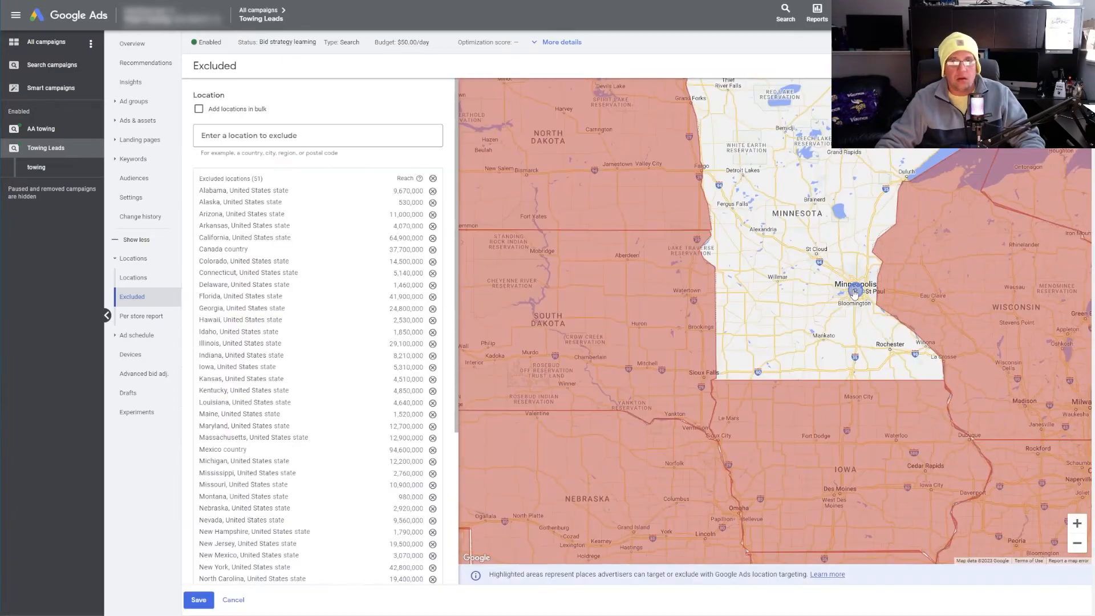
scroll(856, 293, "up", 3)
scroll(859, 292, "up", 1)
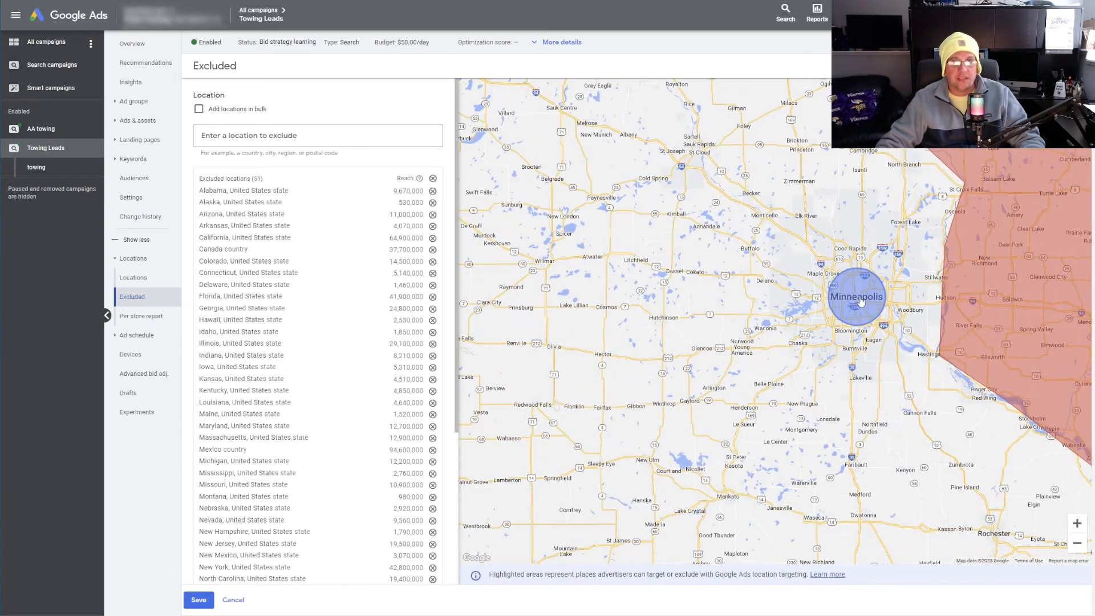
scroll(859, 301, "down", 2)
scroll(859, 301, "down", 4)
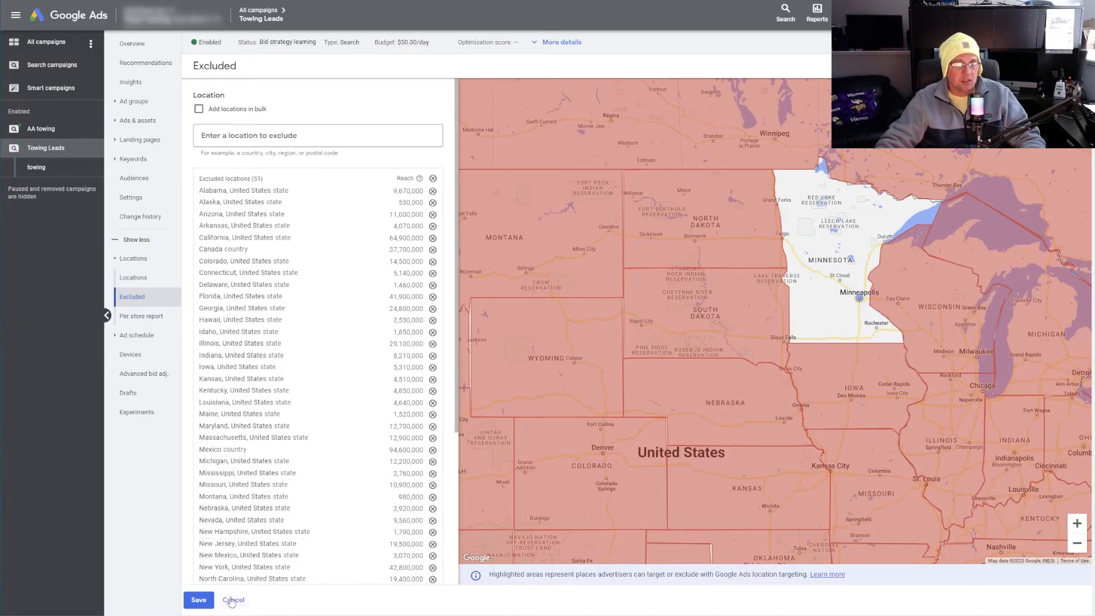
left_click(206, 599)
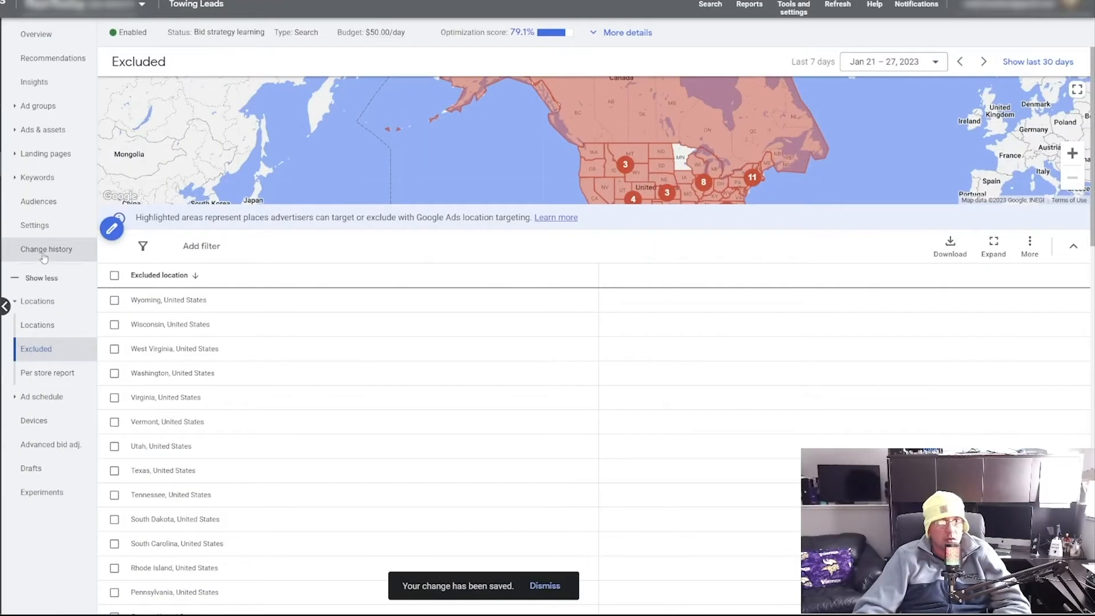
Review the Towing Leads campaign settings, covering its name, marketing objective, networks, budget, bidding, automatically created assets and IP exclusions.
left_click(36, 227)
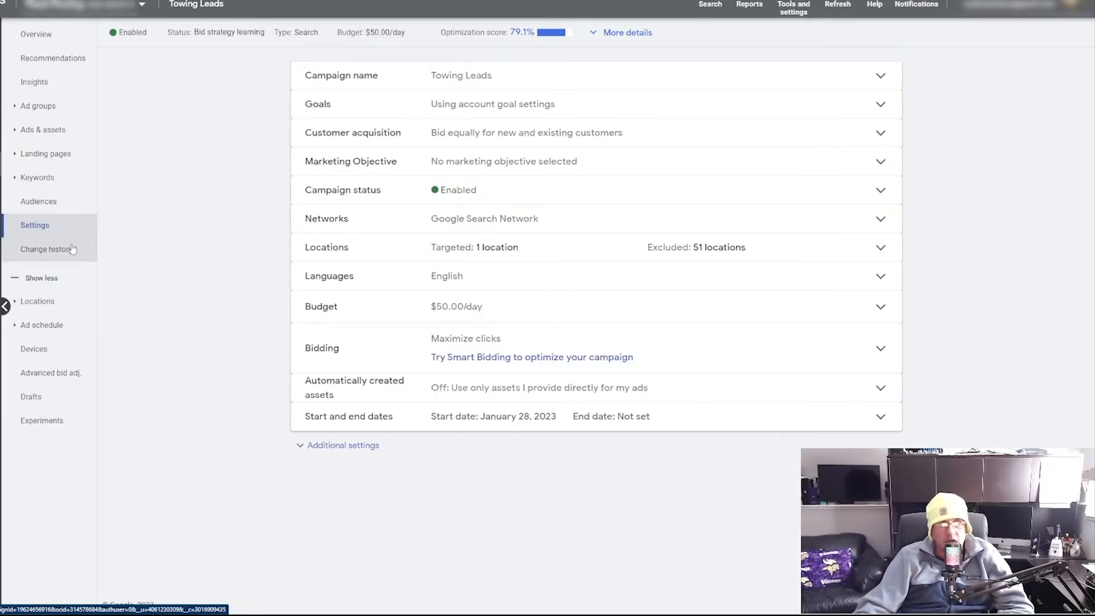
left_click(878, 76)
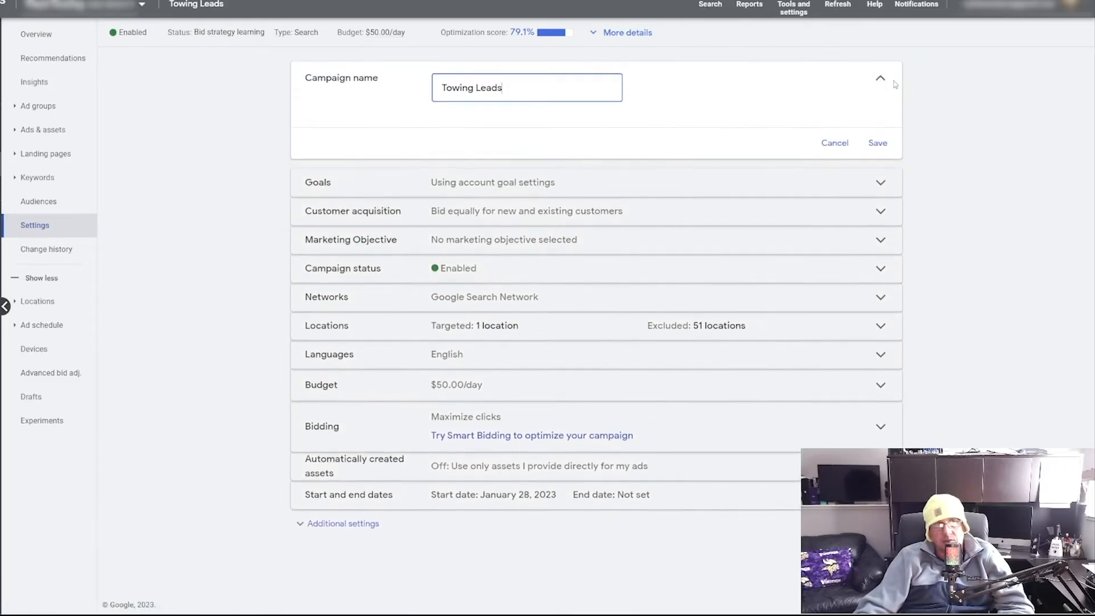
left_click(882, 184)
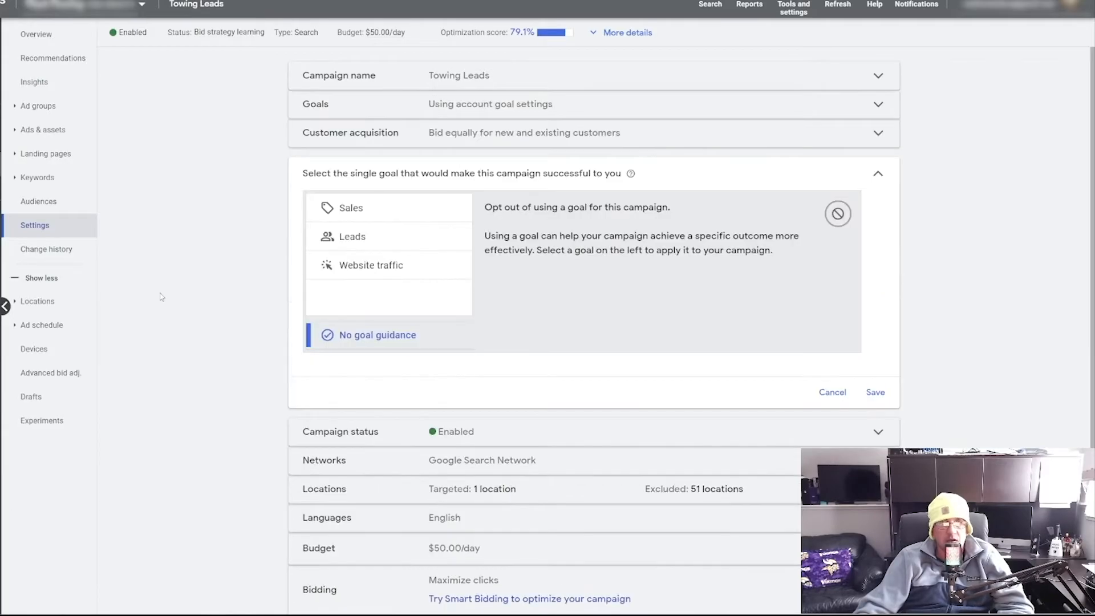
scroll(162, 298, "down", 3)
left_click(383, 332)
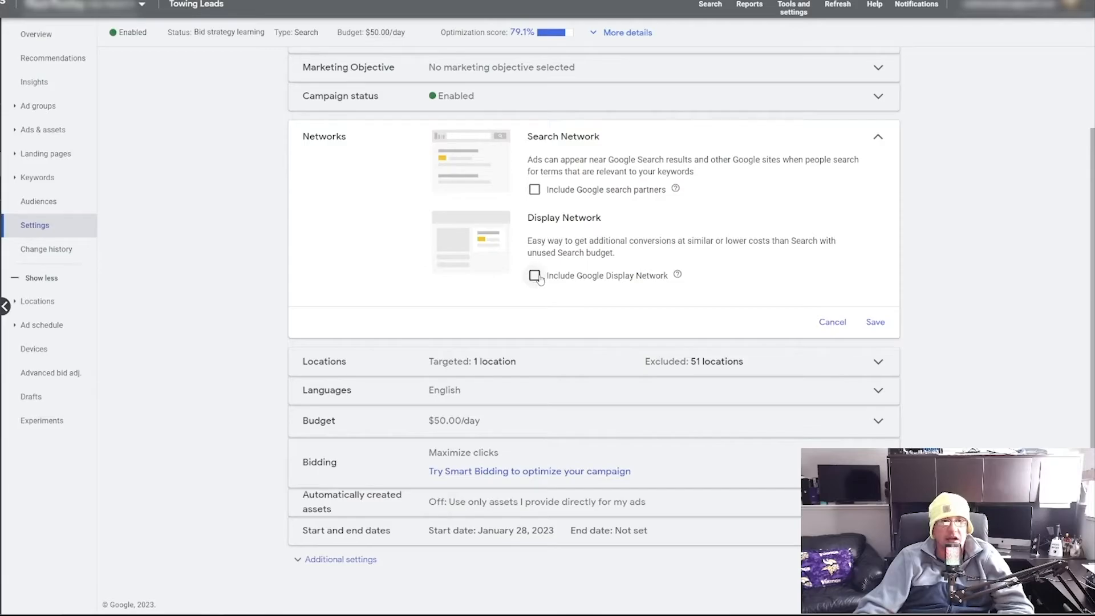
left_click(369, 421)
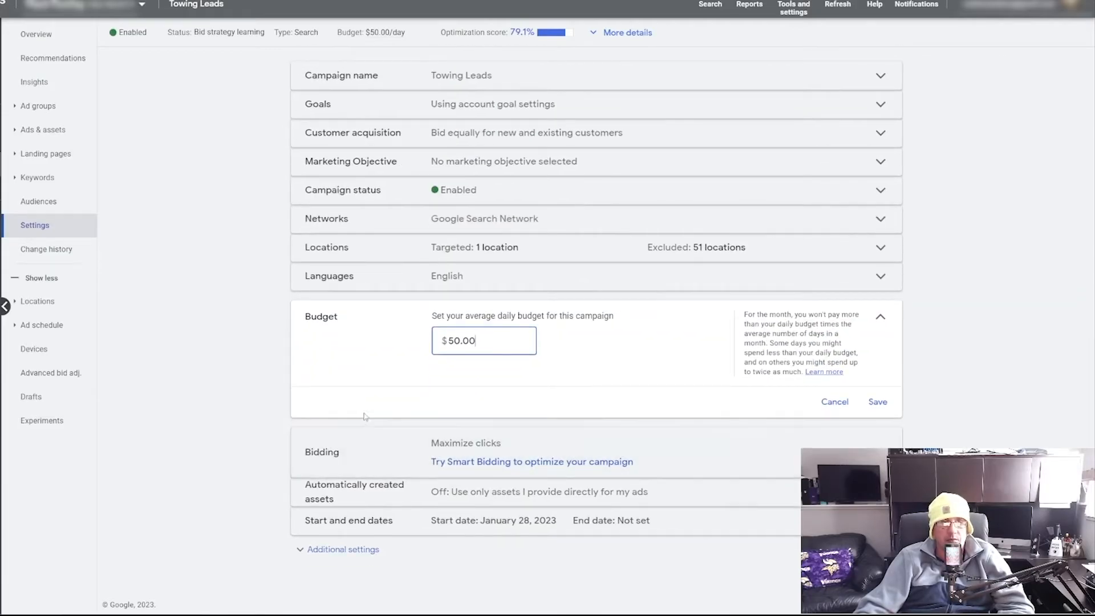
left_click(675, 440)
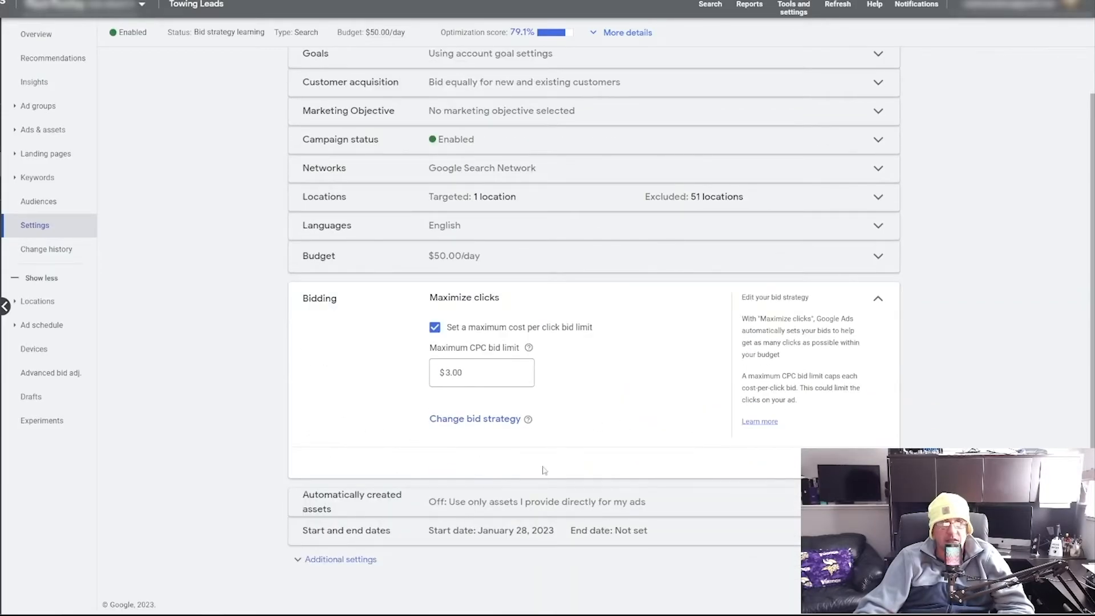
left_click(693, 502)
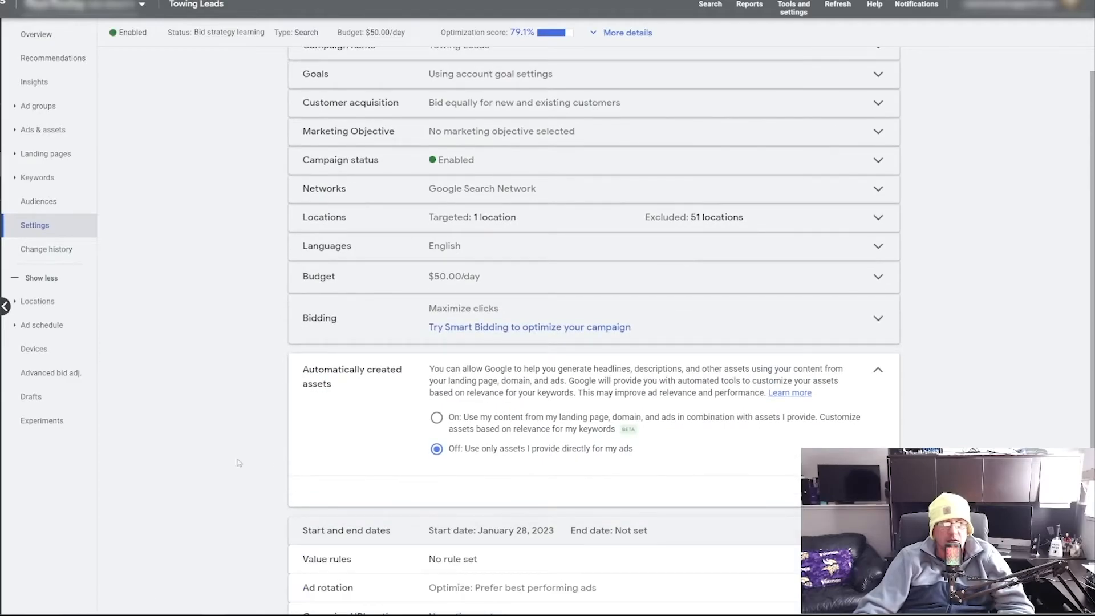
scroll(247, 471, "down", 2)
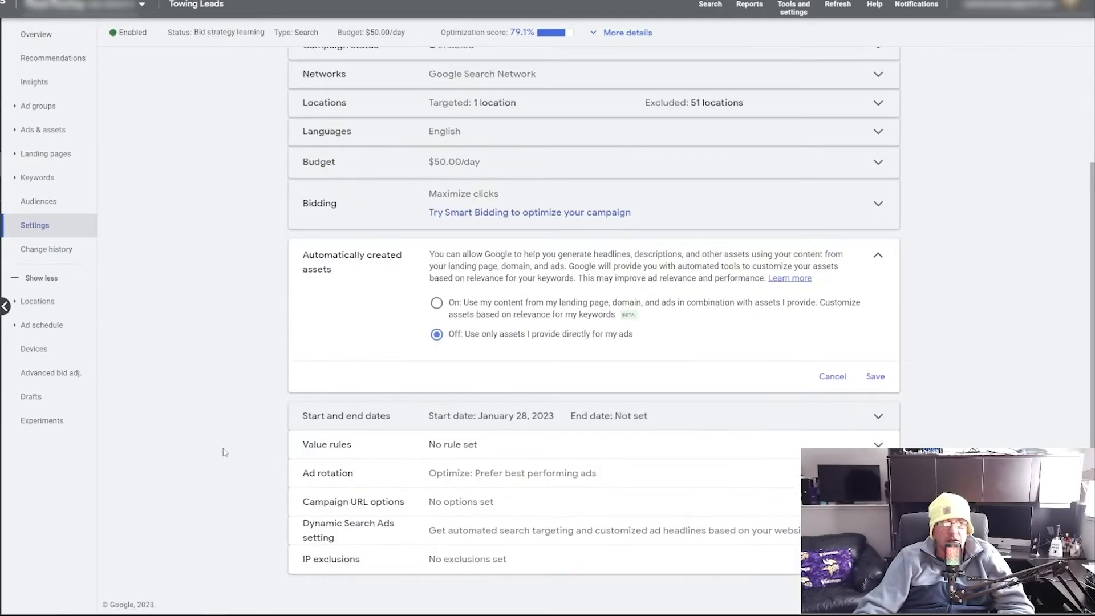
left_click(452, 566)
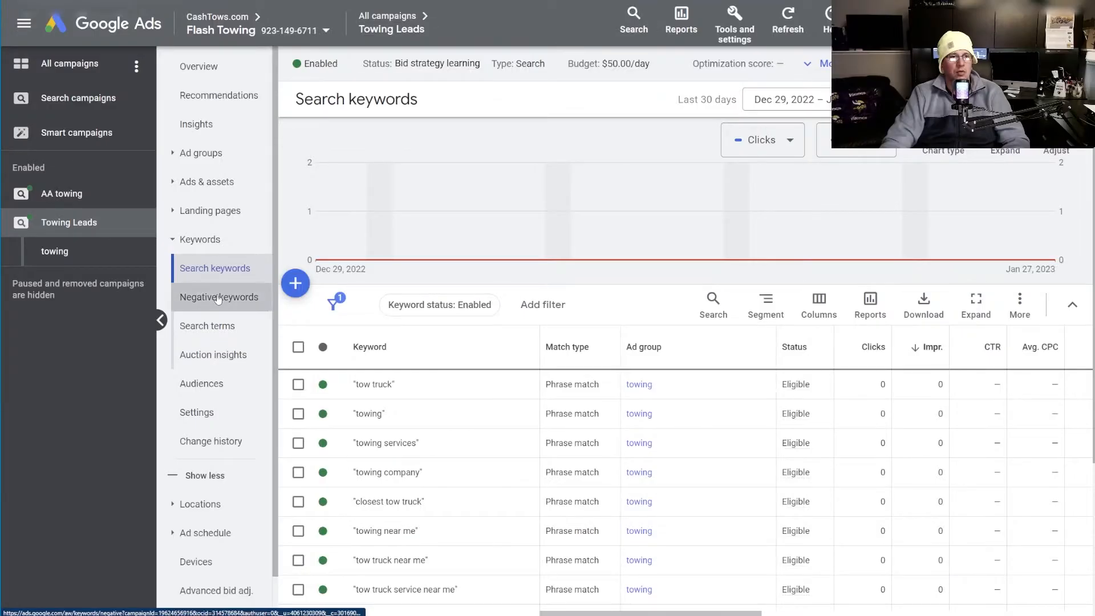
Start adding negative keywords to the Towing Leads campaign and switch to the Negative Keywords sheet of the Cash Tows PPC Cheat Sheet.
left_click(220, 298)
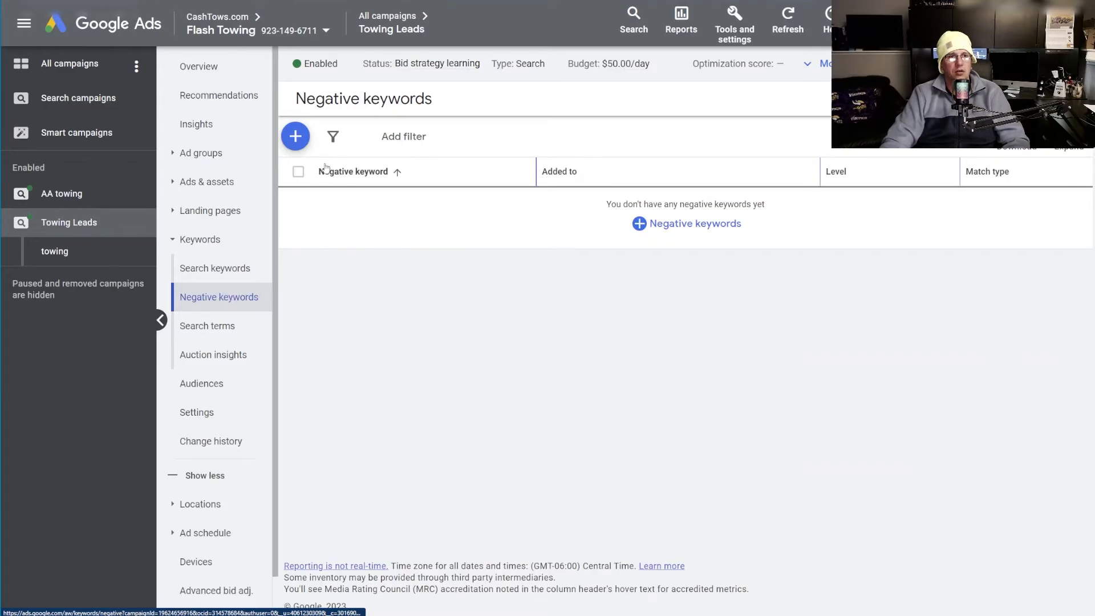
left_click(296, 139)
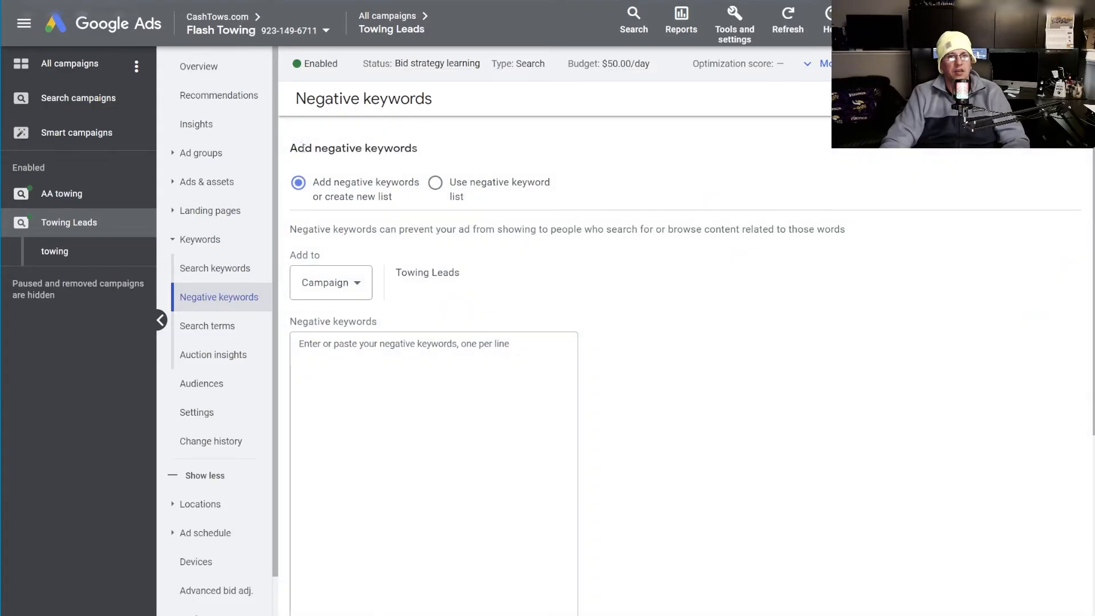
key("ctrl+Tab")
left_click(490, 601)
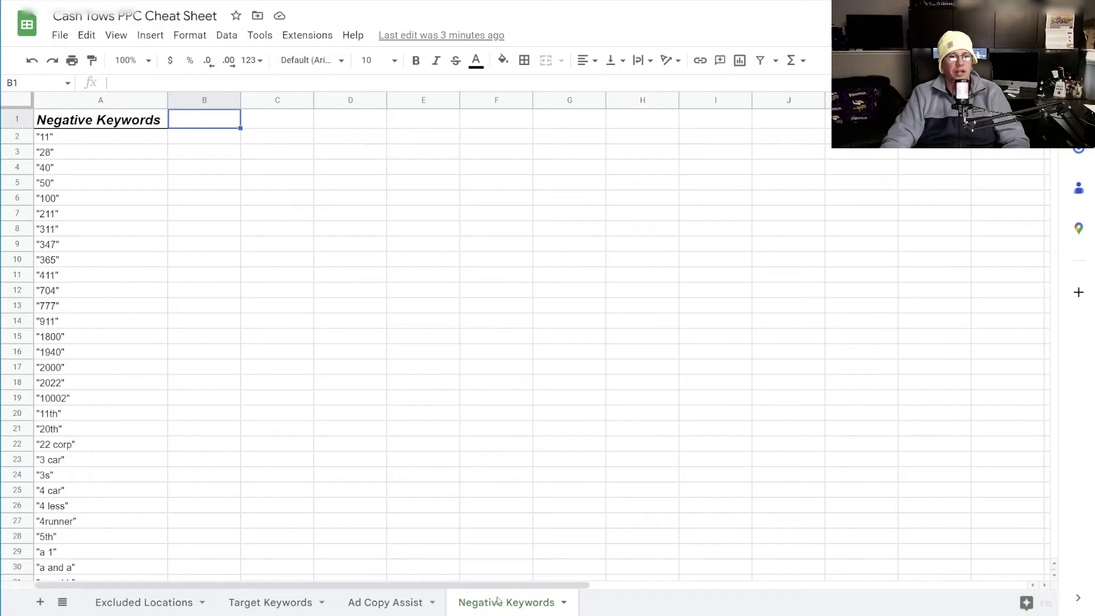
Look over the full extent of the negative keywords list, down to its last row and back to the start.
left_click(207, 278)
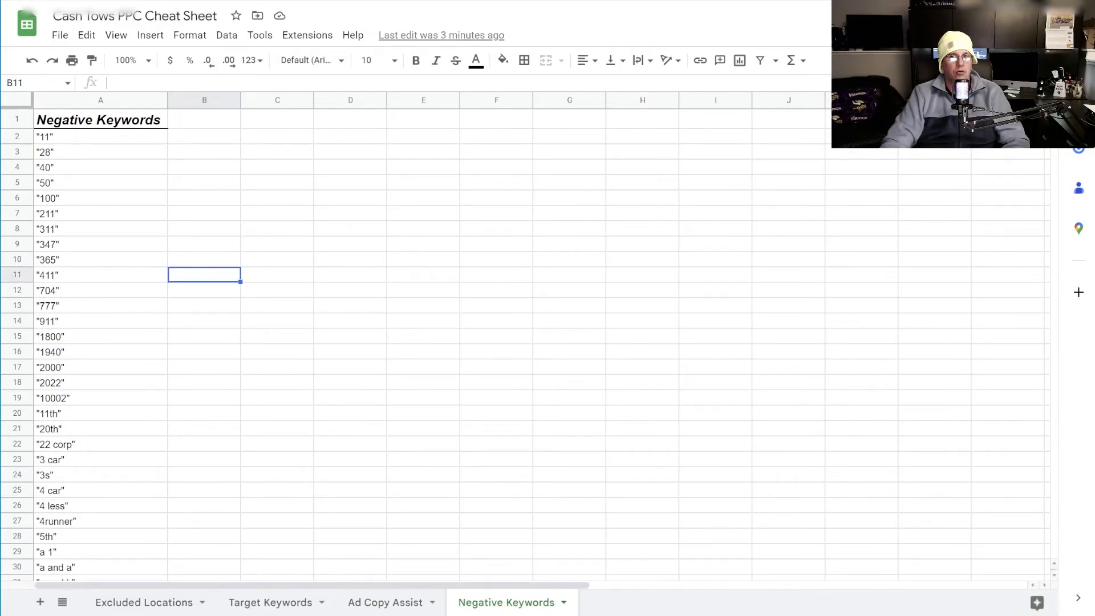
left_click_drag(1054, 116, 1079, 449)
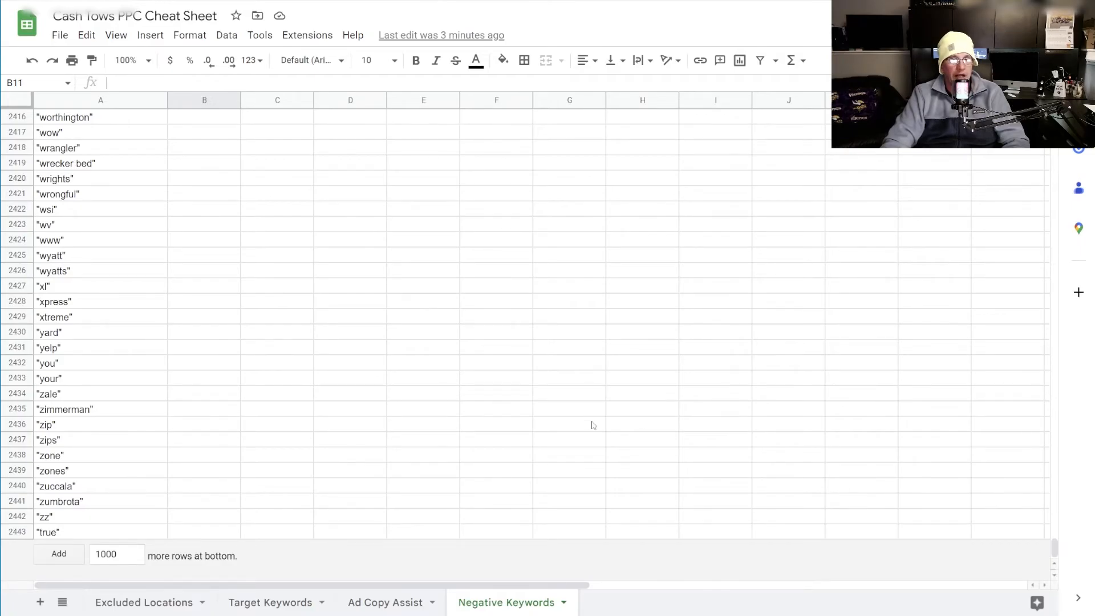
left_click_drag(1055, 552, 1055, 112)
left_click(110, 151)
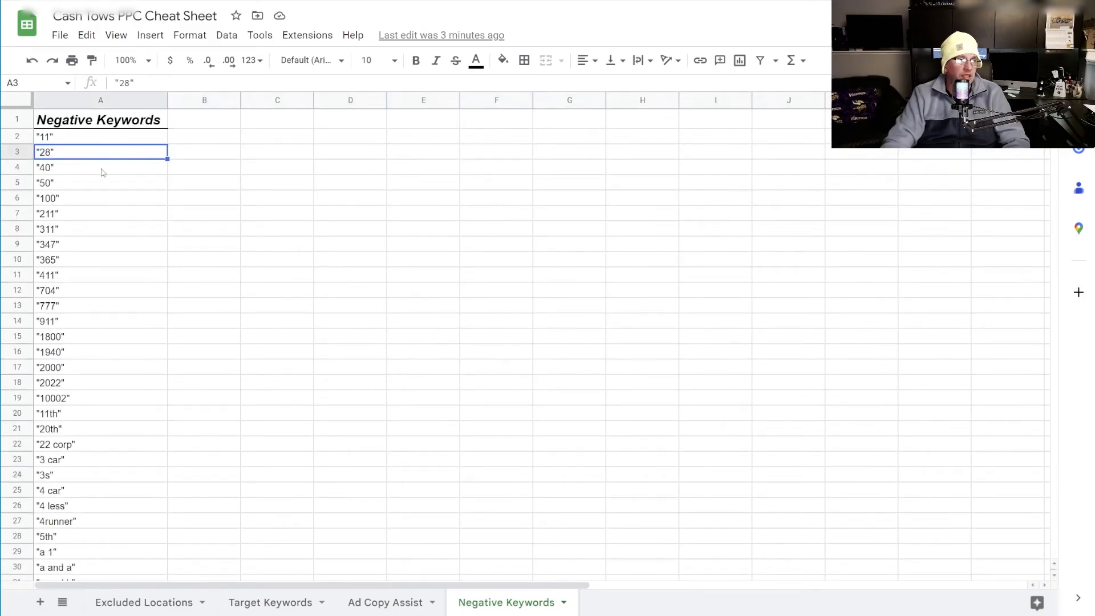
Examine the negative keywords beginning with A, checking for business names, personal names, places and unrelated terms.
scroll(102, 188, "down", 5)
scroll(148, 317, "down", 15)
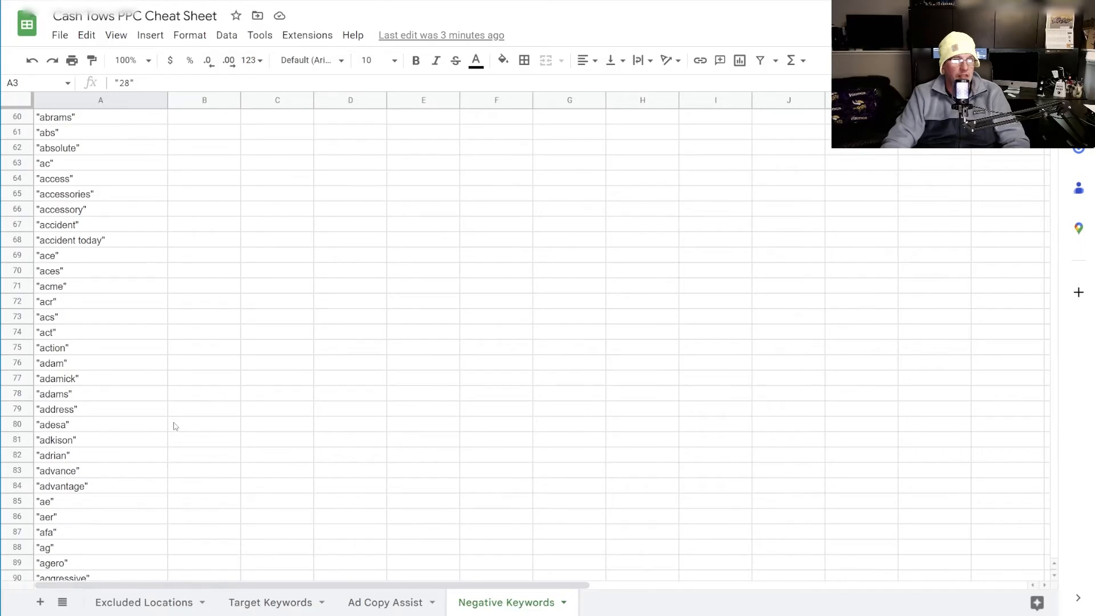
scroll(161, 405, "down", 6)
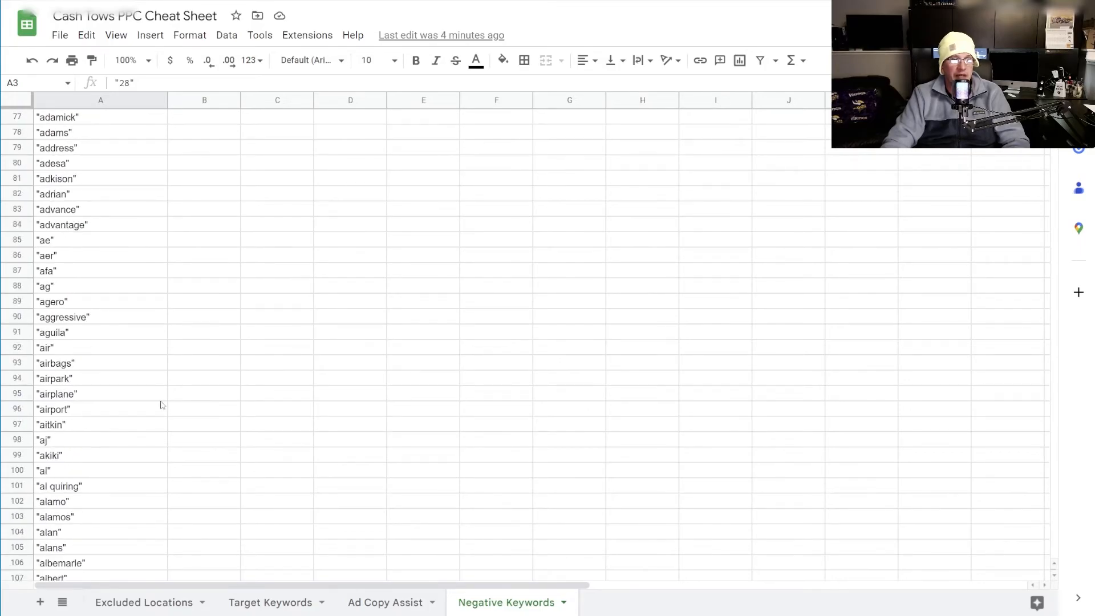
scroll(98, 407, "down", 2)
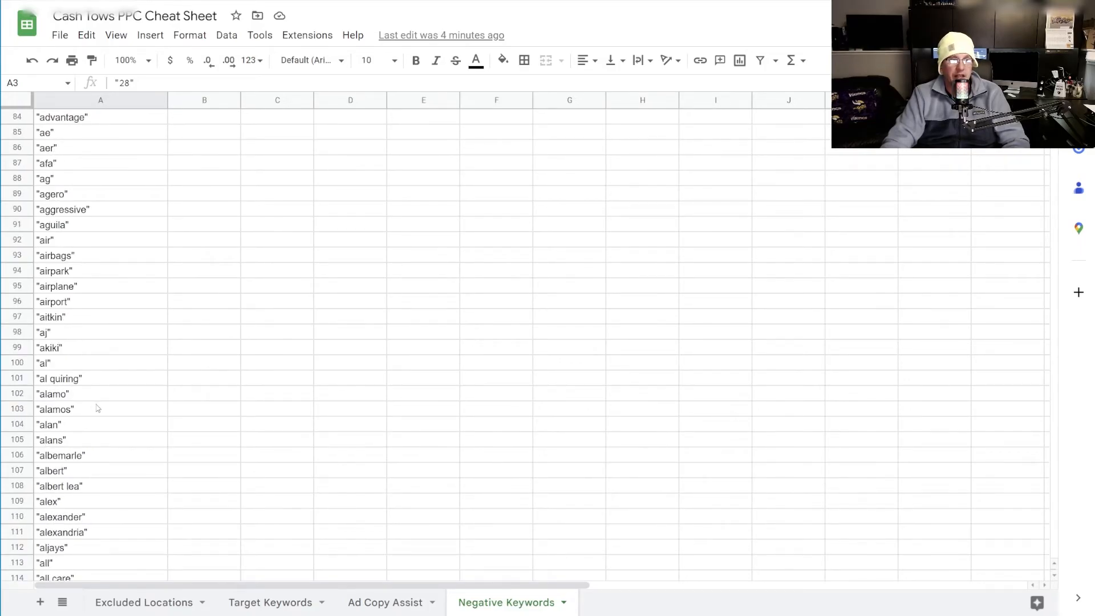
scroll(163, 467, "down", 5)
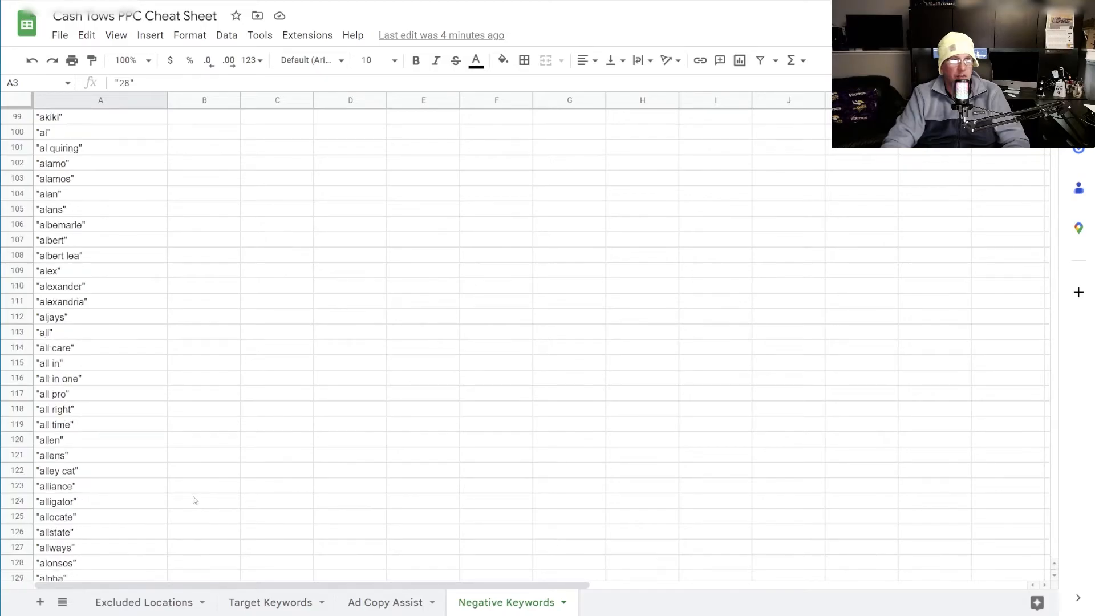
left_click(76, 458)
scroll(231, 486, "down", 10)
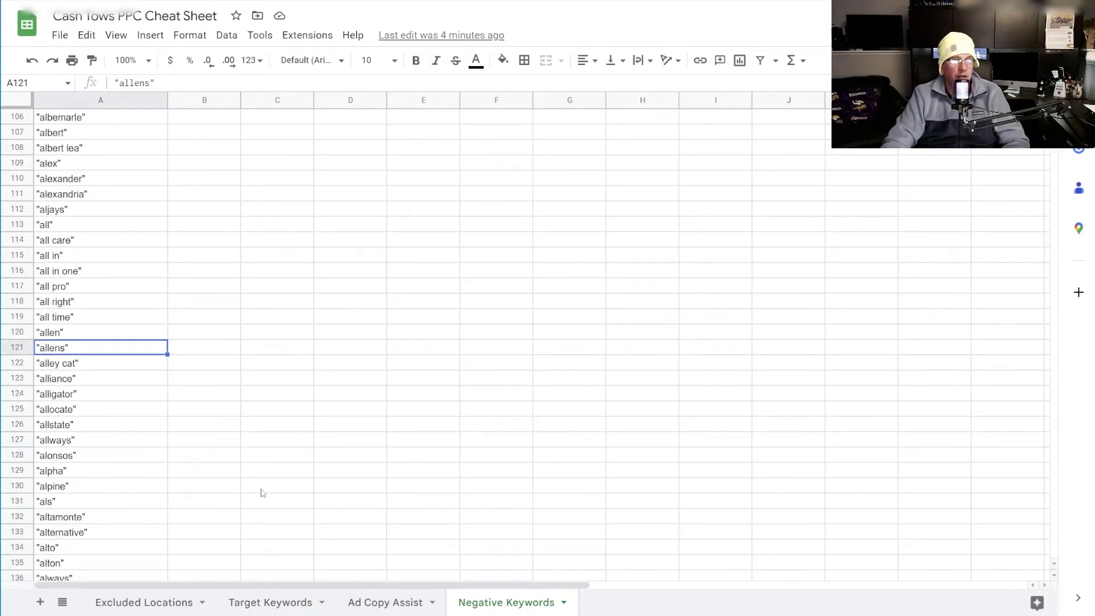
left_click(108, 533)
scroll(212, 520, "down", 3)
scroll(216, 518, "down", 1)
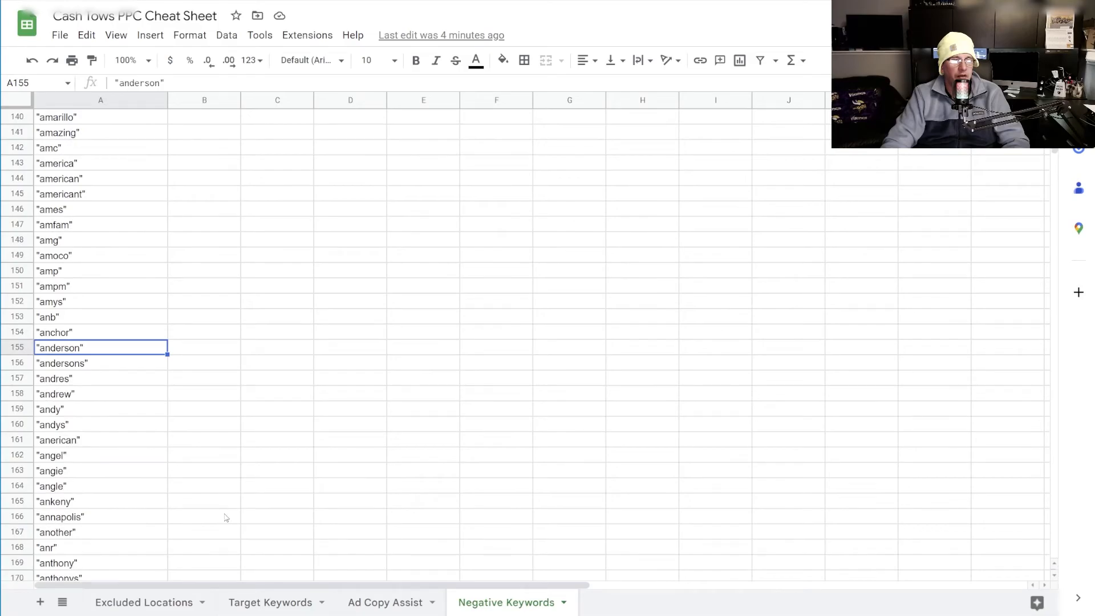
left_click(140, 477)
scroll(242, 503, "down", 4)
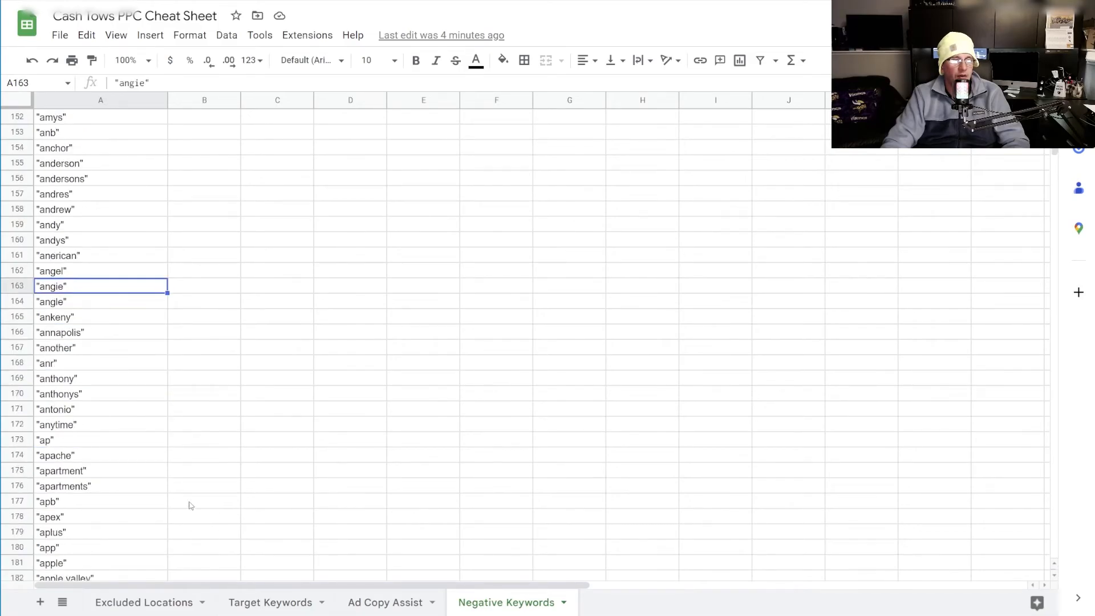
left_click(118, 489)
scroll(210, 486, "down", 8)
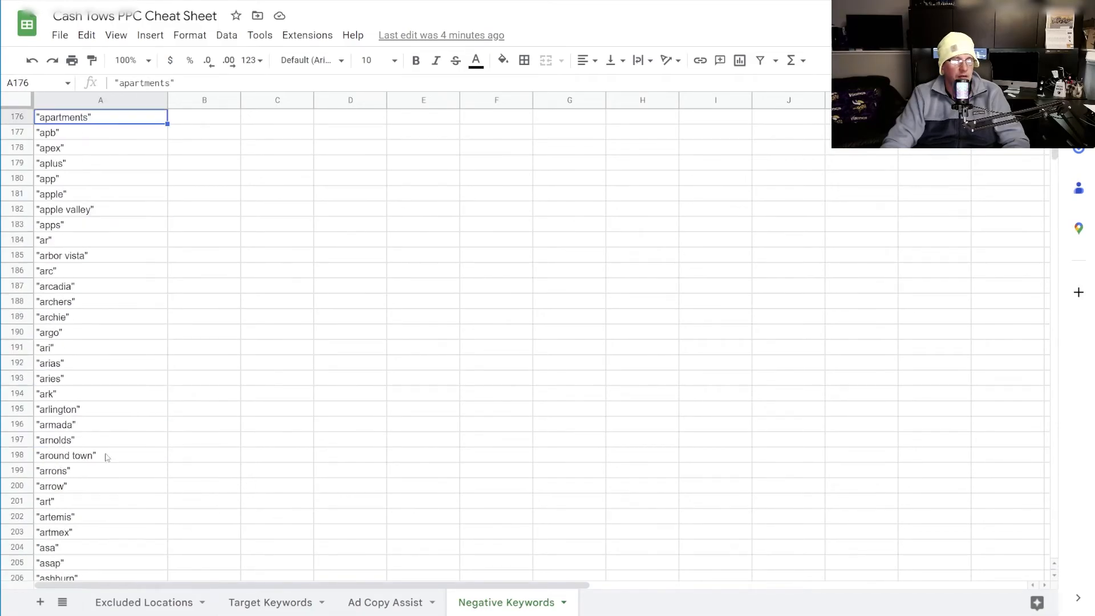
left_click(131, 456)
left_click(91, 336)
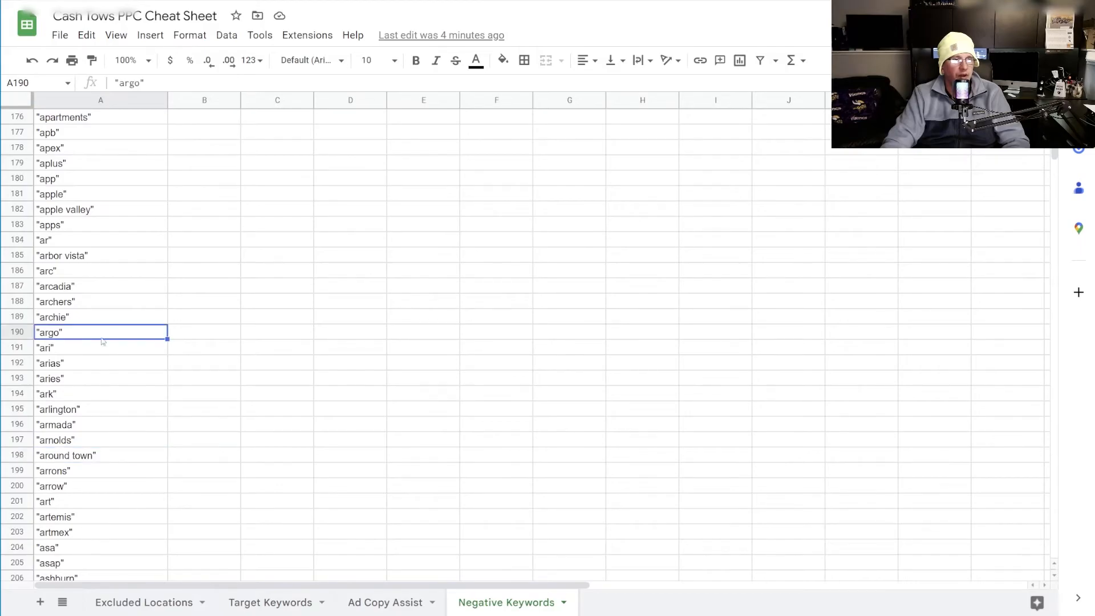
left_click(133, 318)
scroll(262, 447, "down", 20)
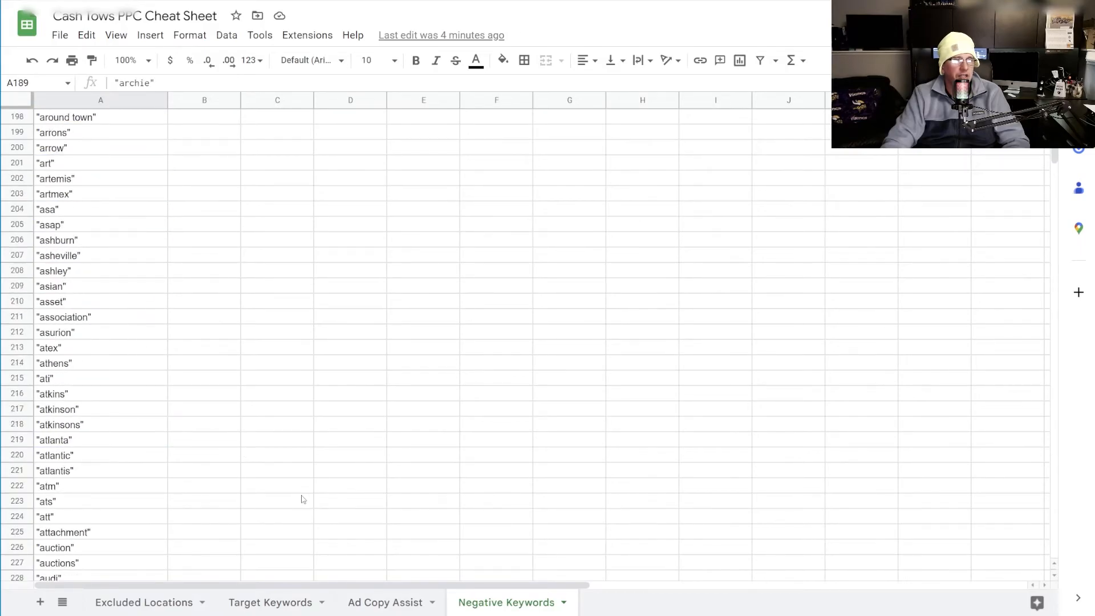
scroll(303, 500, "down", 20)
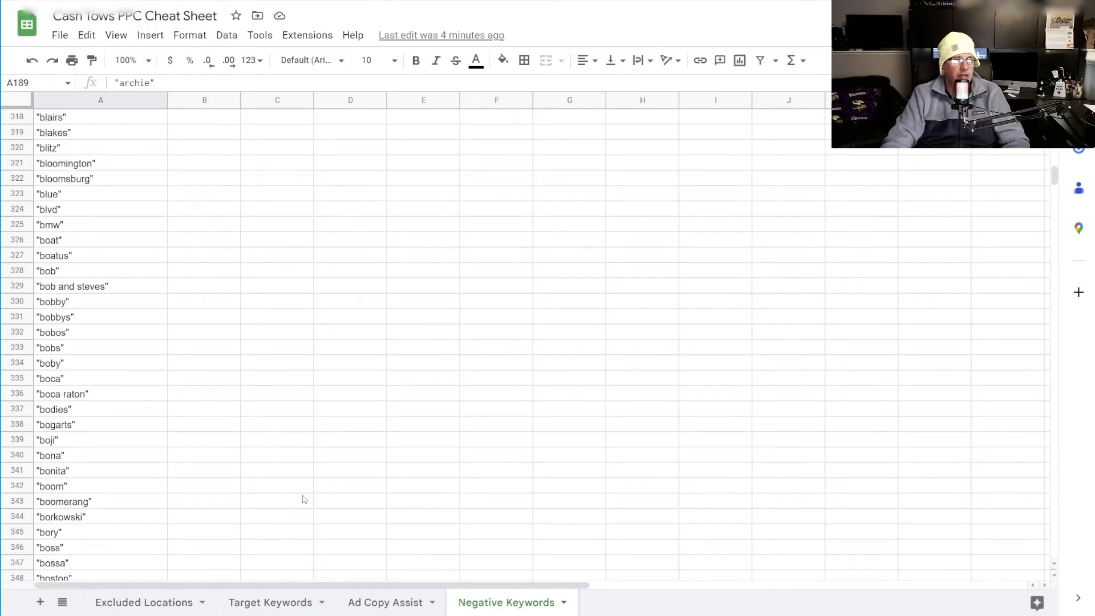
Examine the negative keywords beginning with B and C, from "bonita" to place names such as "california".
left_click(95, 472)
scroll(379, 513, "down", 5)
key("Down")
key("Down")
key("Down")
key("Down")
key("Down")
key("Up")
key("shift+Down")
left_click(281, 398)
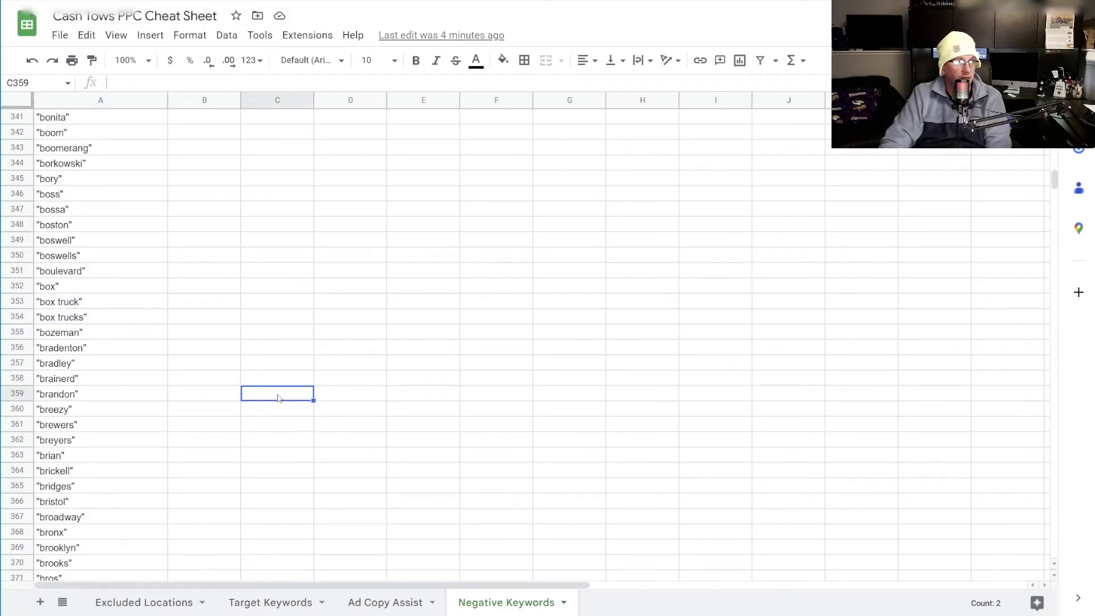
scroll(136, 428, "down", 7)
scroll(137, 430, "down", 11)
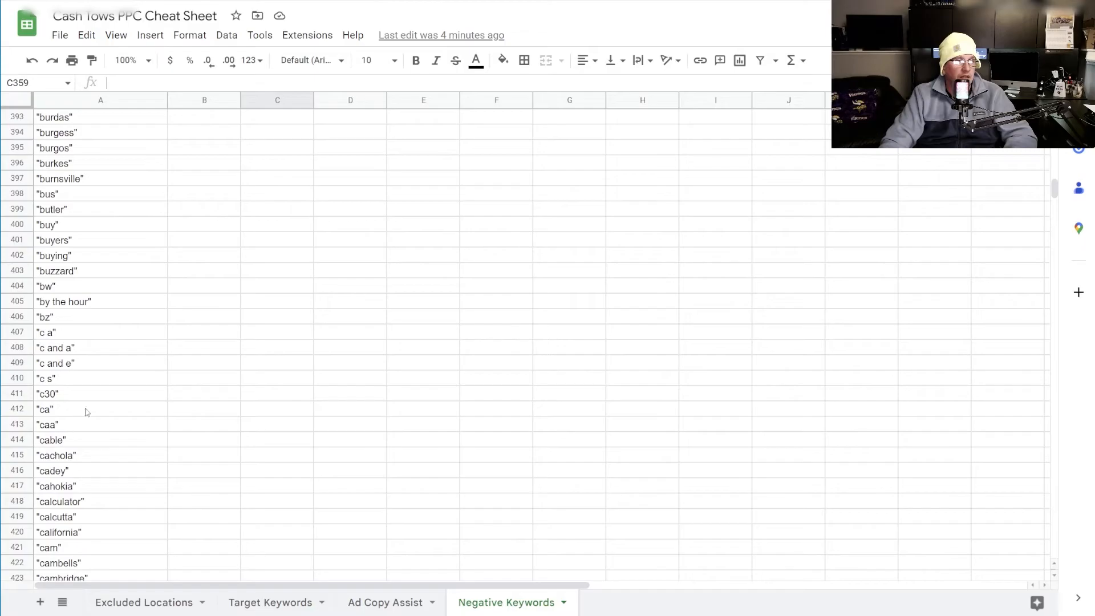
scroll(171, 490, "down", 2)
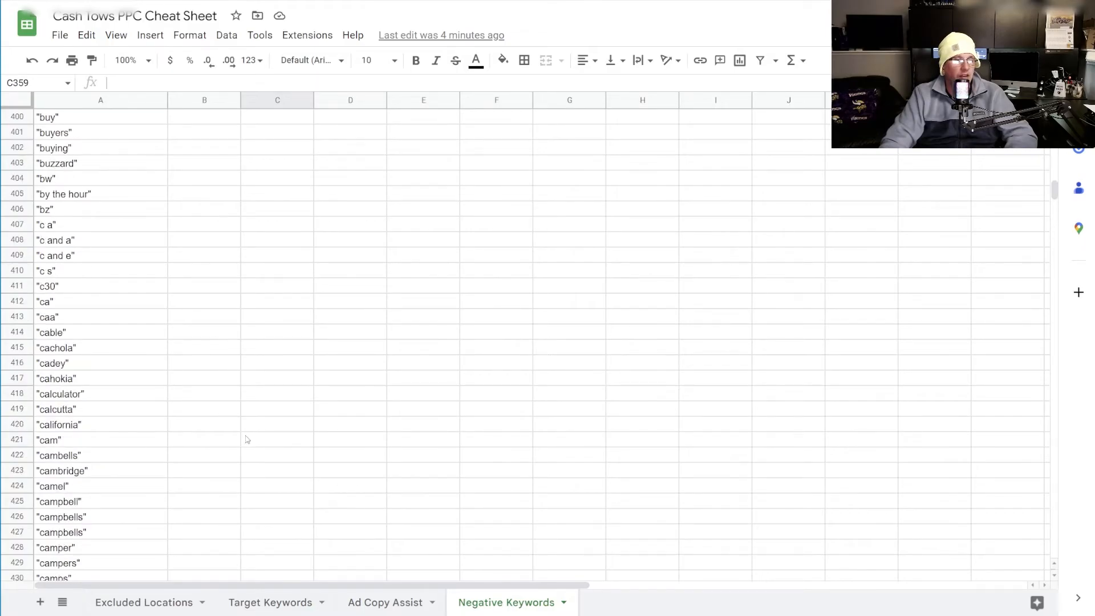
left_click(91, 425)
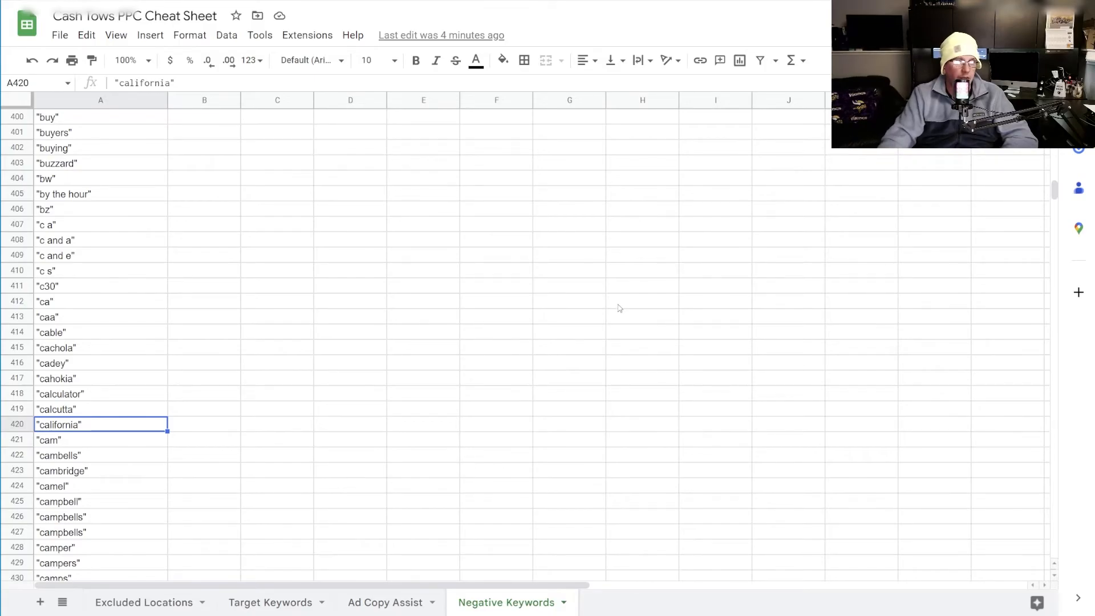
scroll(150, 143, "up", 4)
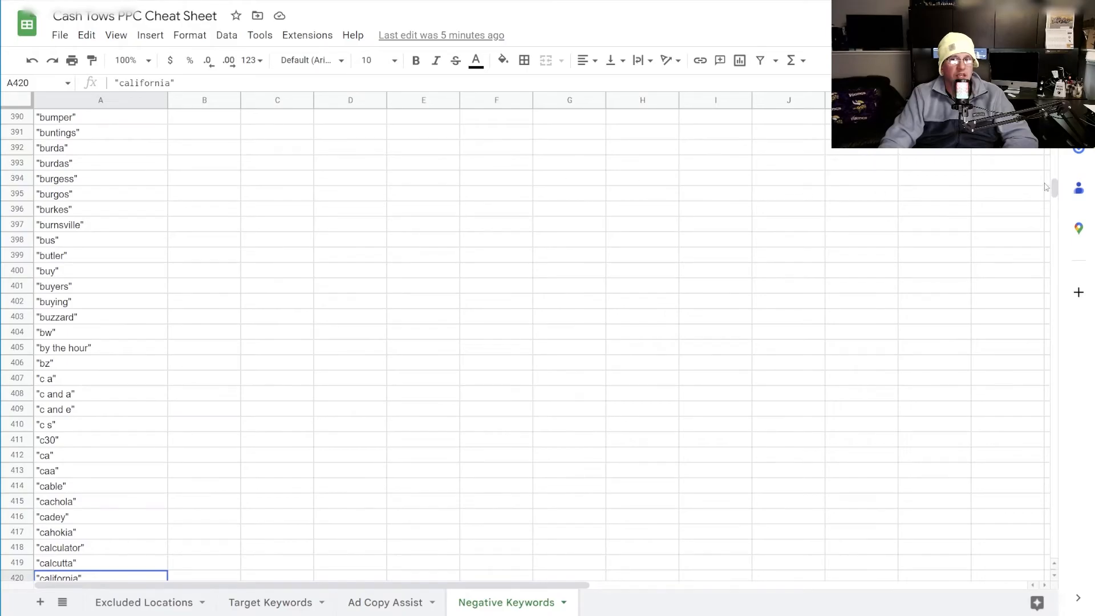
Select the whole Negative Keywords column (A) and copy it.
left_click_drag(1053, 187, 1054, 149)
left_click_drag(79, 143, 86, 593)
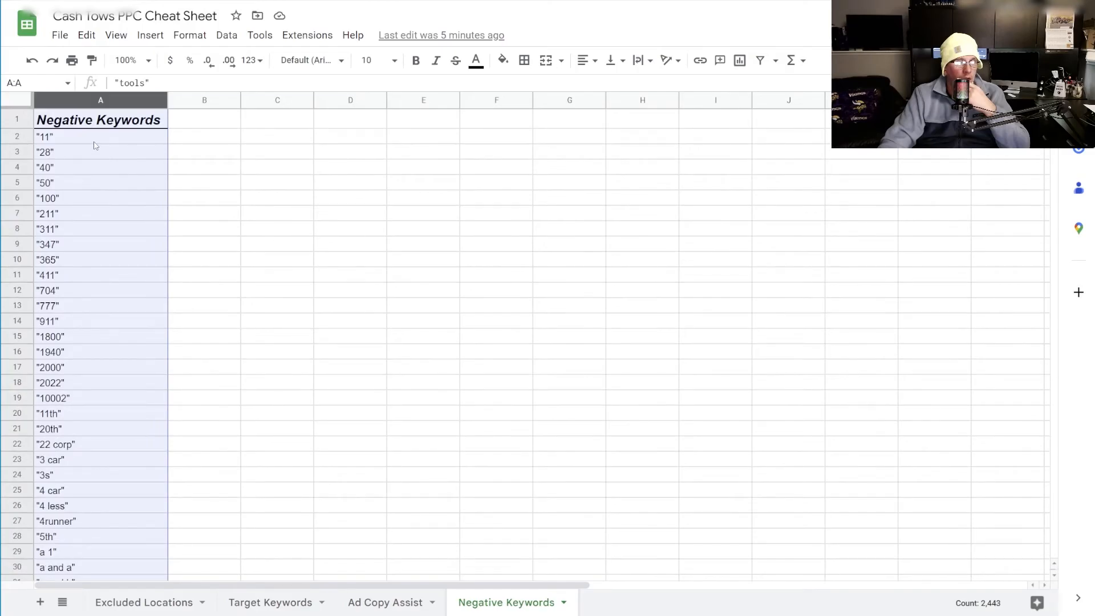
right_click(95, 145)
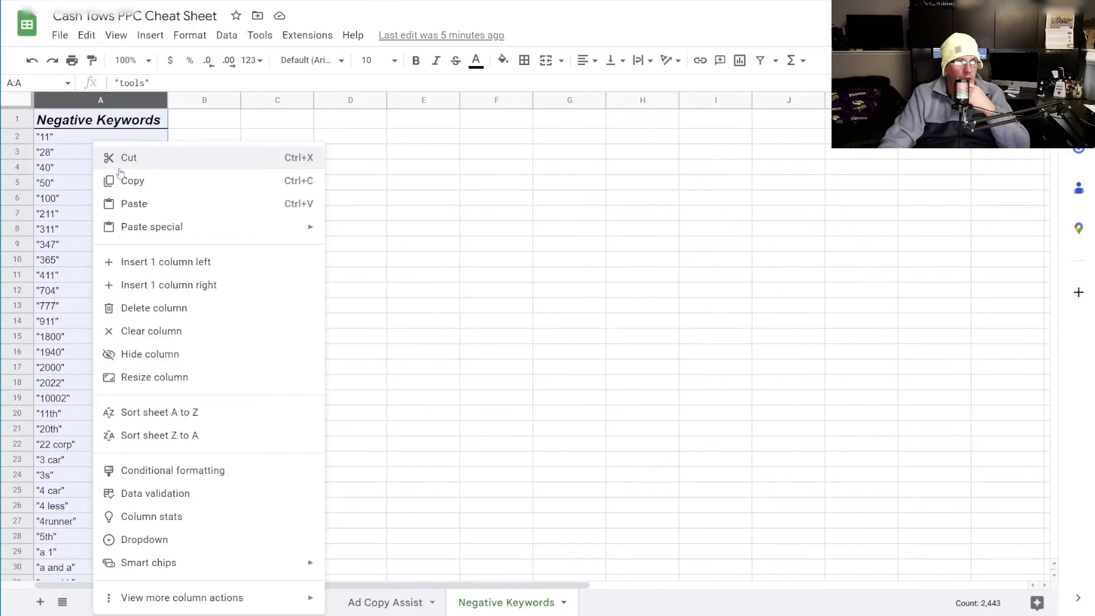
left_click(134, 181)
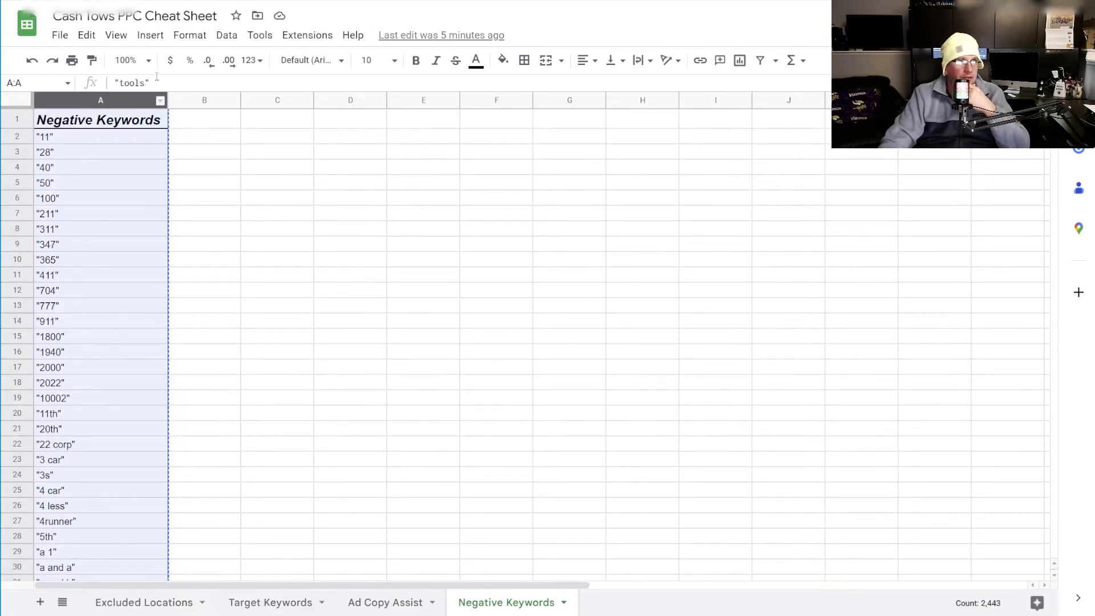
Paste the copied keywords into the Towing Leads campaign's negative keywords box and delete the "Negative Keywords" header line.
key("ctrl+Tab")
left_click(355, 189)
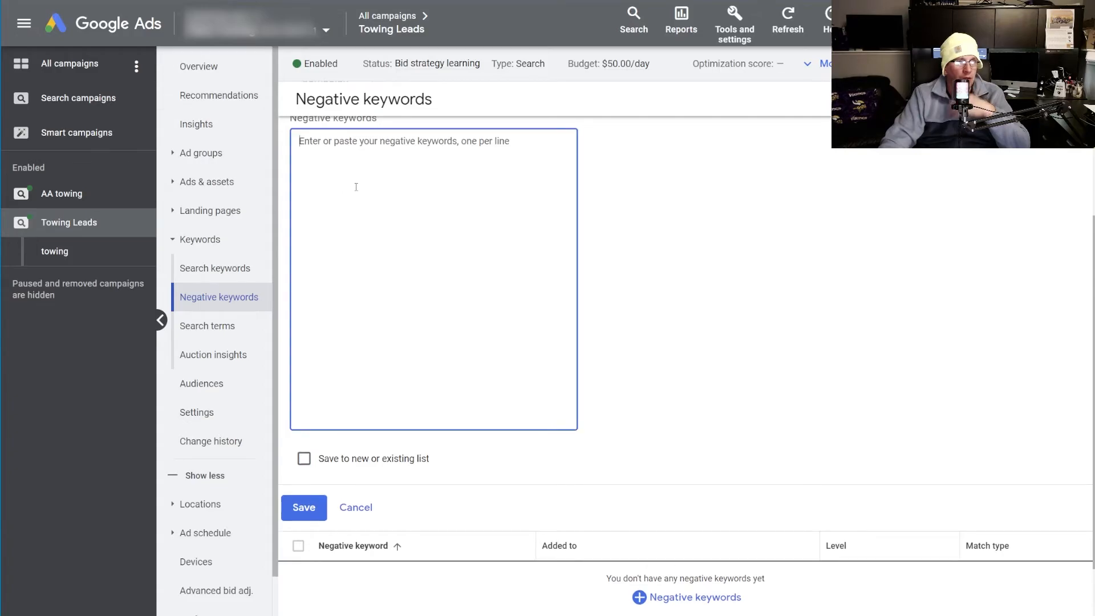
key("ctrl+v")
scroll(352, 169, "up", 20)
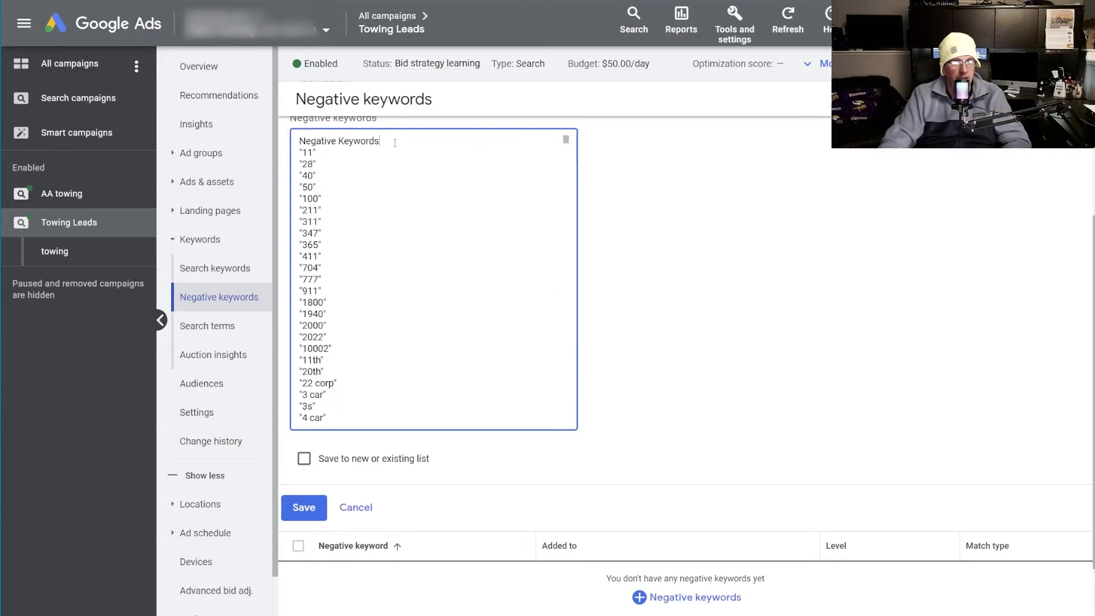
left_click_drag(395, 142, 276, 141)
key("BackSpace")
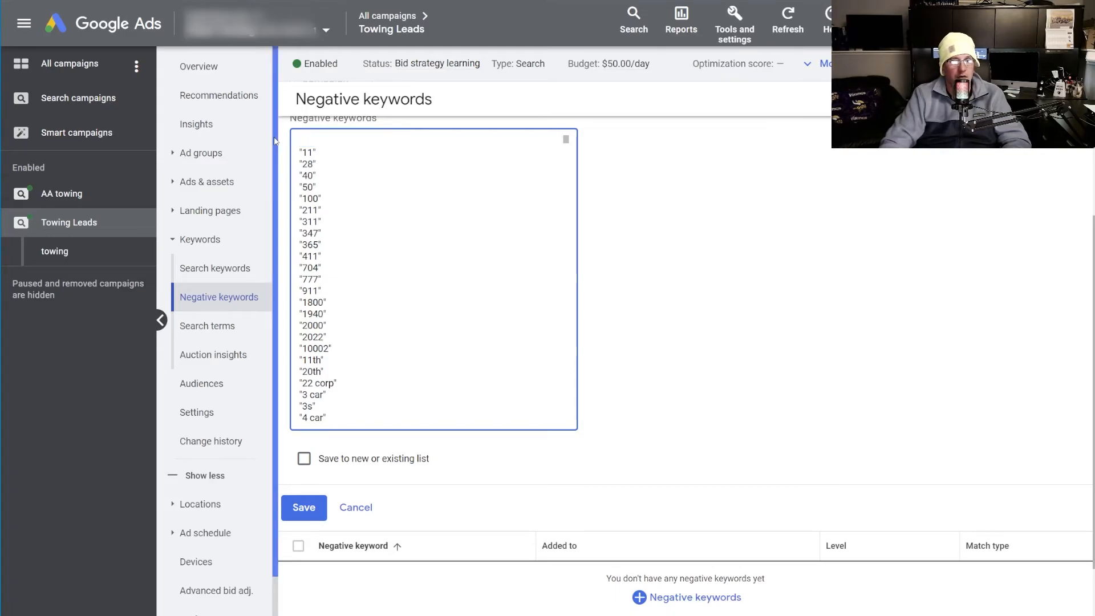
key("Delete")
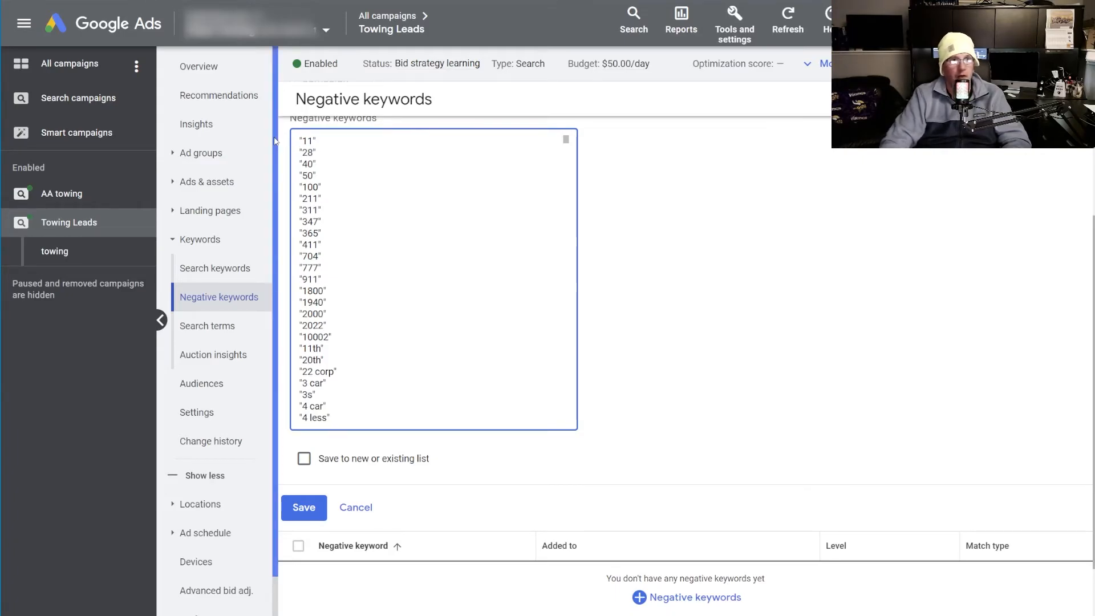
Enable saving the negative keywords to a new or existing list, and check which existing lists are available.
left_click(650, 271)
scroll(570, 285, "down", 1)
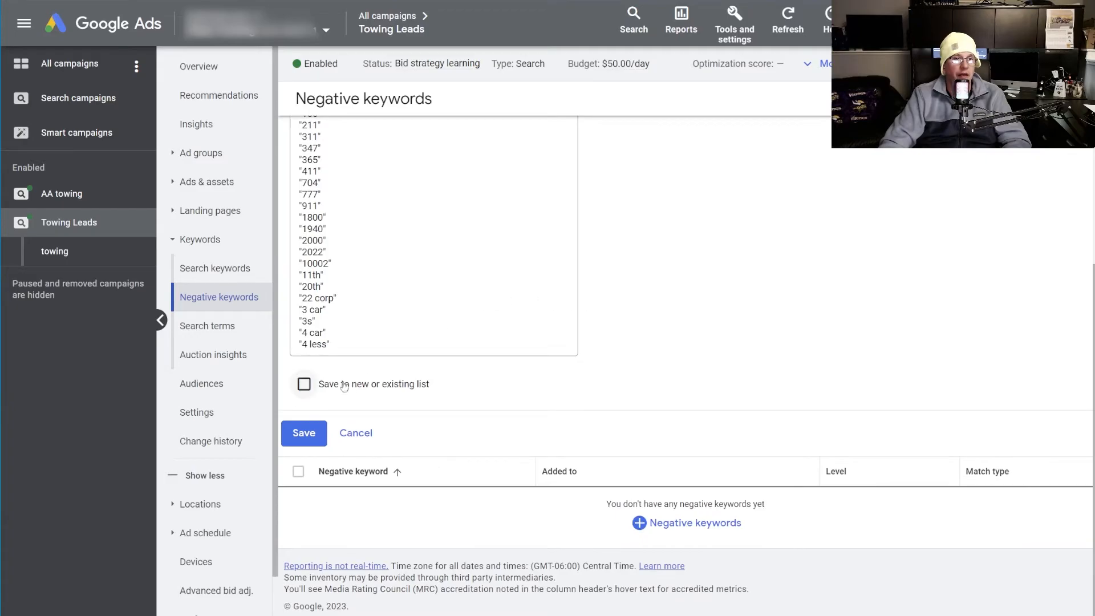
left_click(306, 386)
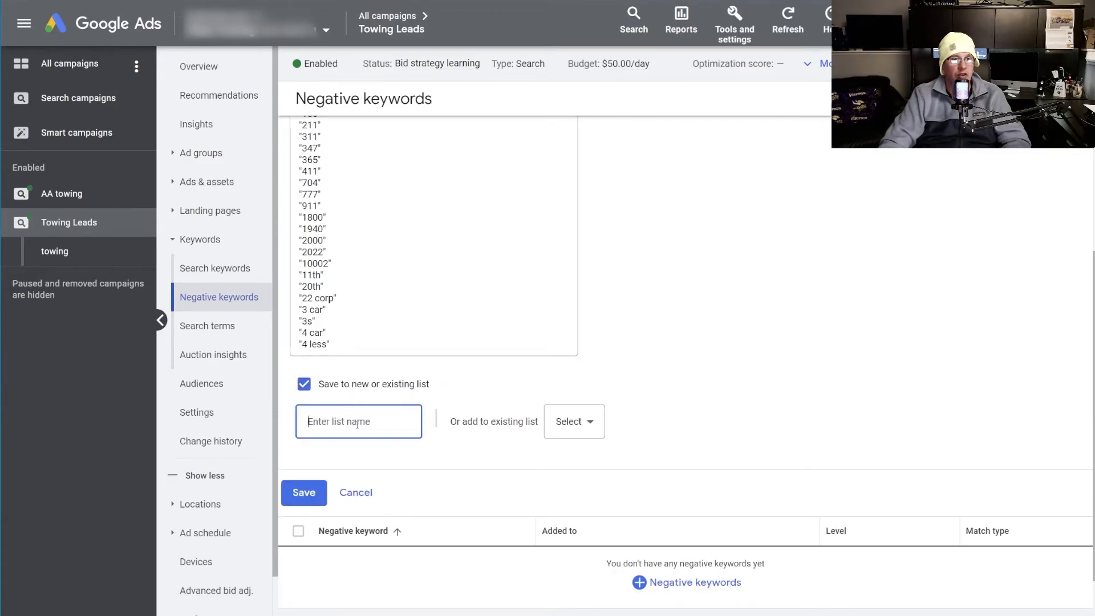
left_click(581, 428)
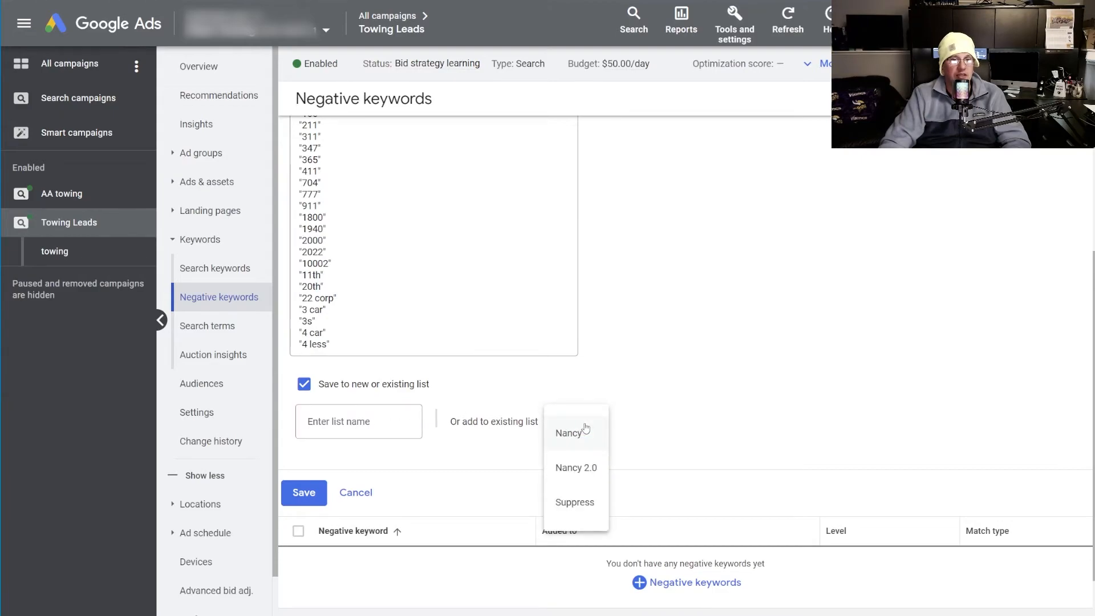
key("Escape")
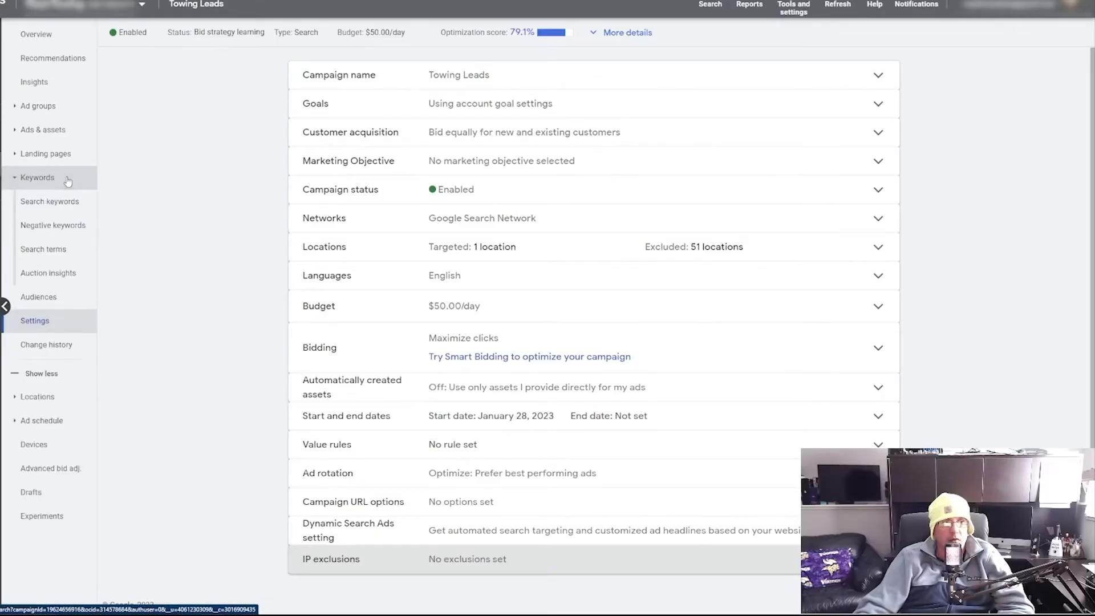
Look over the Towing Leads campaign's search keywords.
left_click(67, 181)
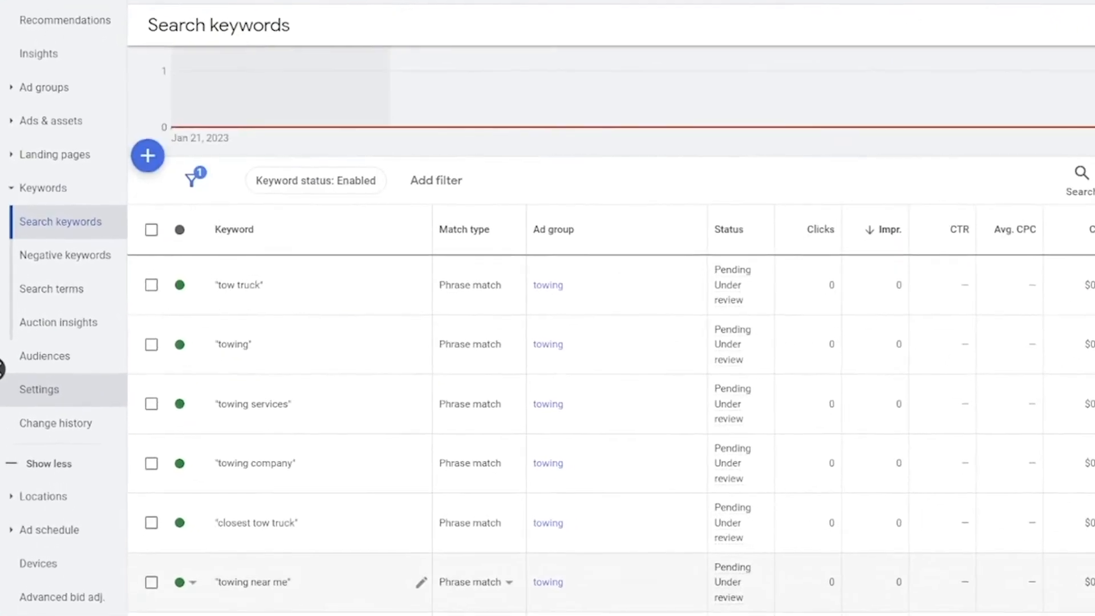
scroll(354, 399, "down", 7)
scroll(354, 399, "up", 8)
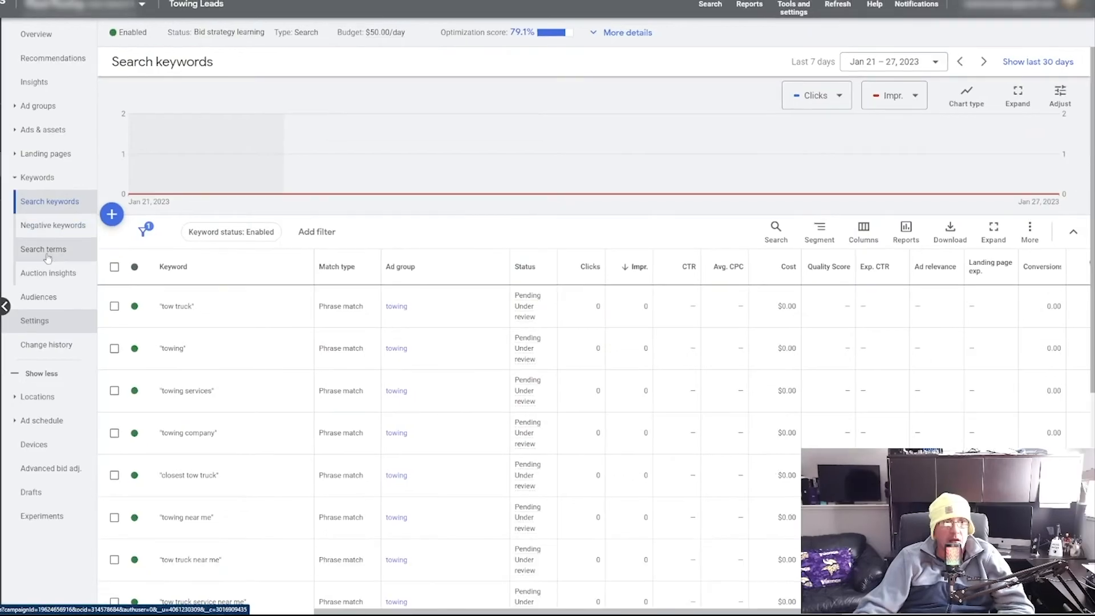
Show the AA towing campaign's search terms for the last 30 days.
left_click(48, 257)
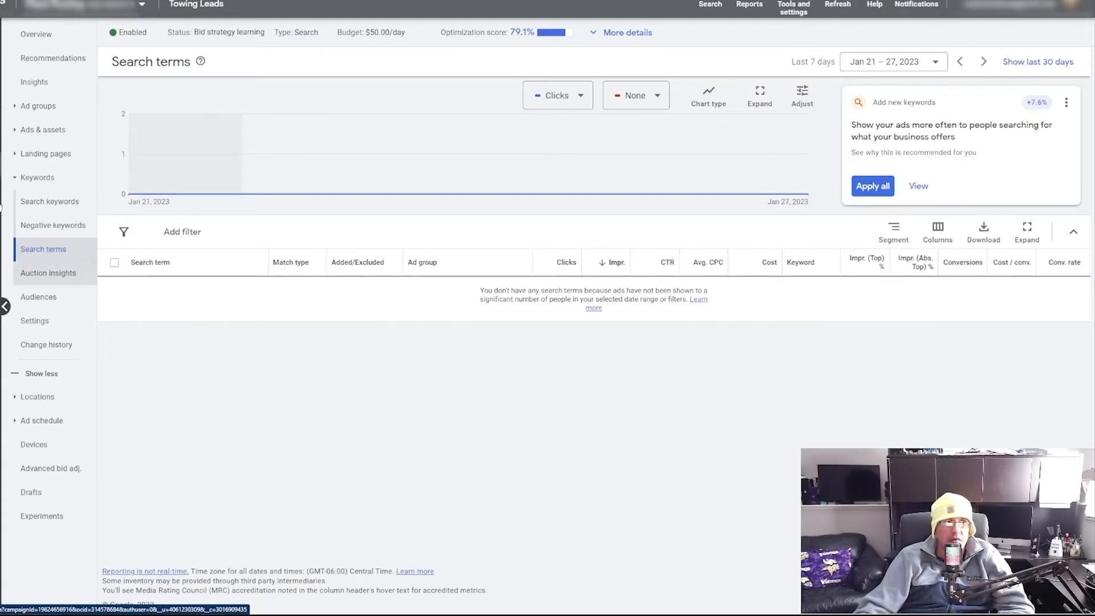
left_click(1, 141)
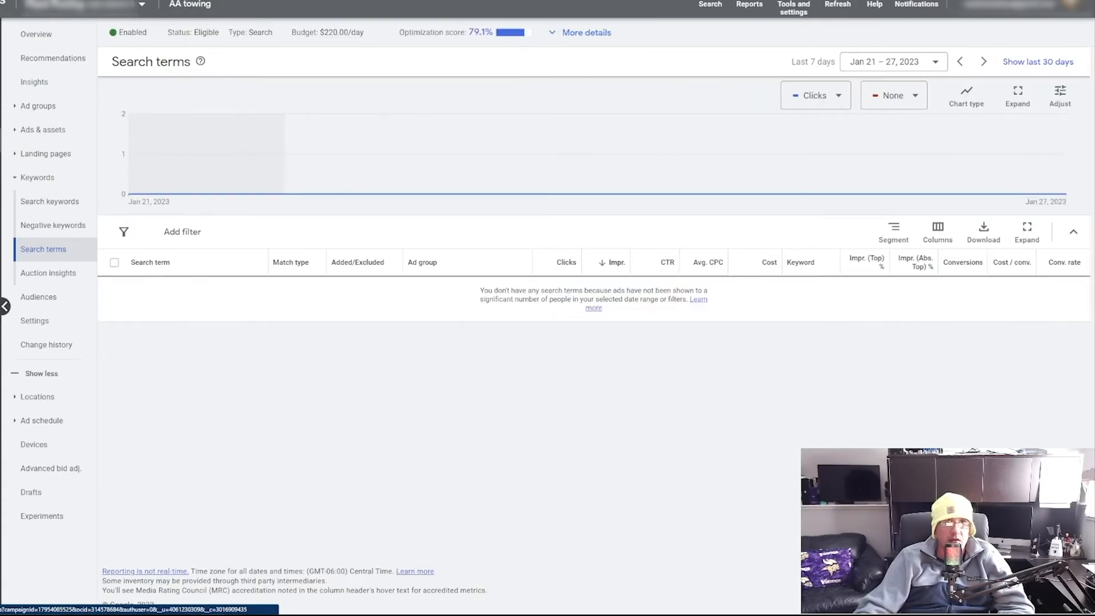
left_click(892, 62)
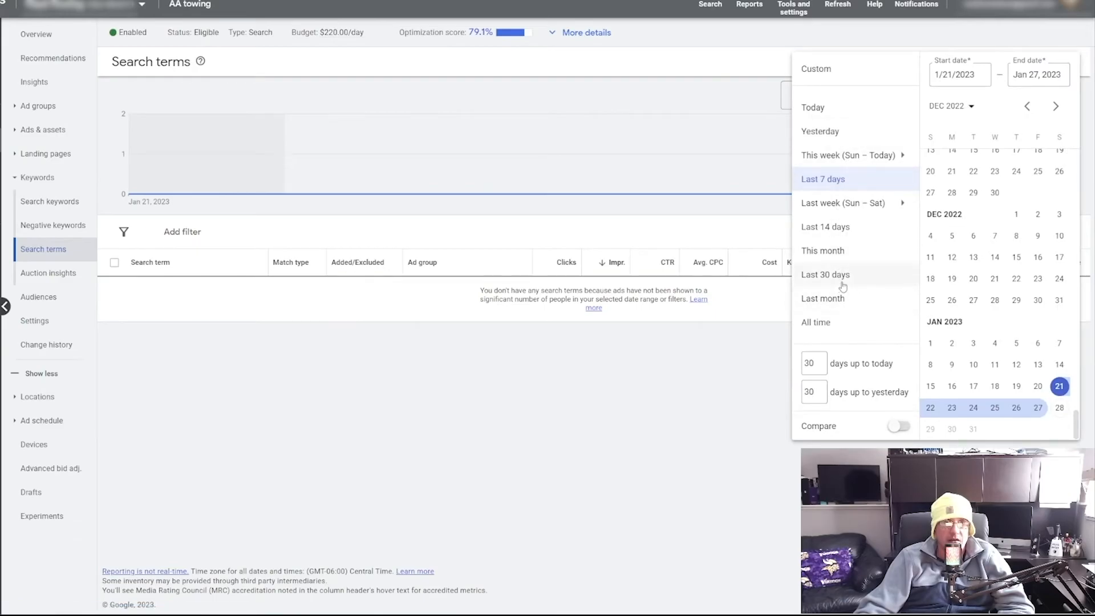
left_click(838, 276)
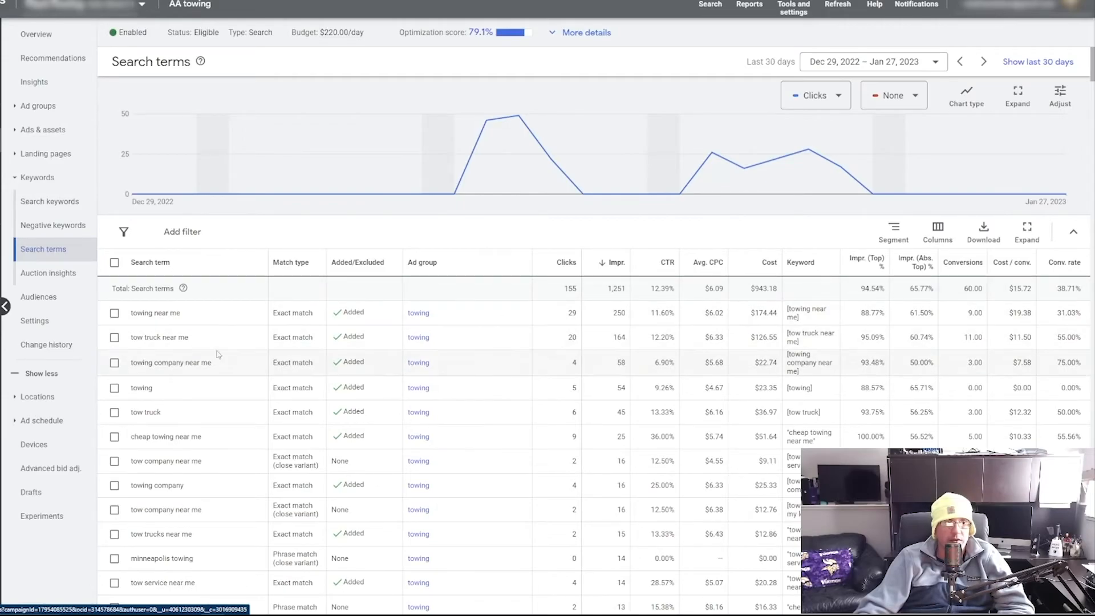
Select the search terms "bp towing service", "where to tow a car from the front" and "campbell towing".
scroll(216, 353, "down", 10)
scroll(189, 399, "down", 5)
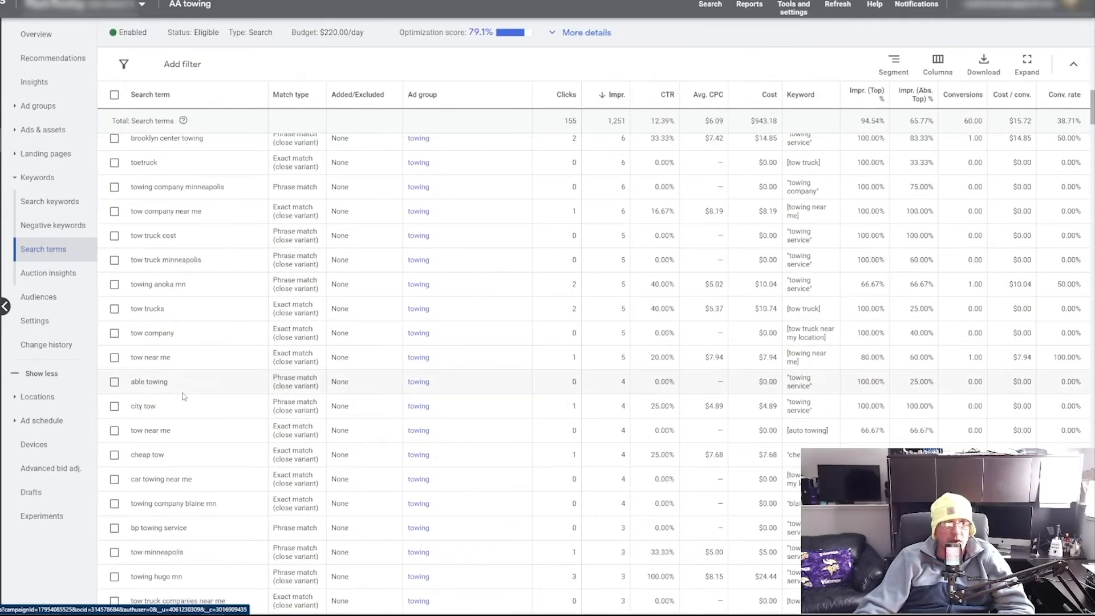
scroll(189, 399, "down", 1)
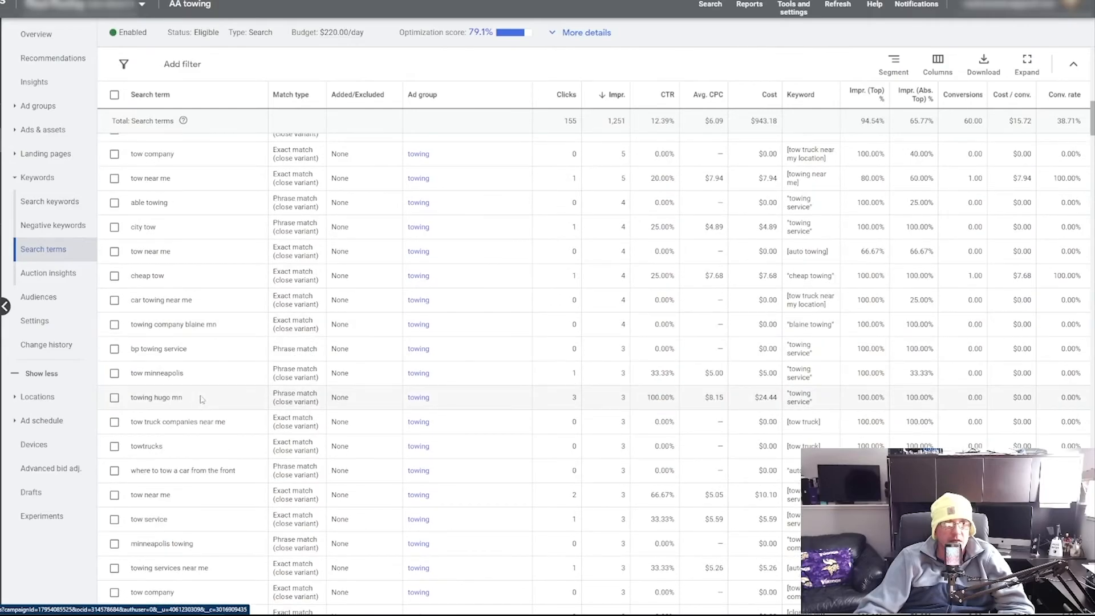
left_click(114, 349)
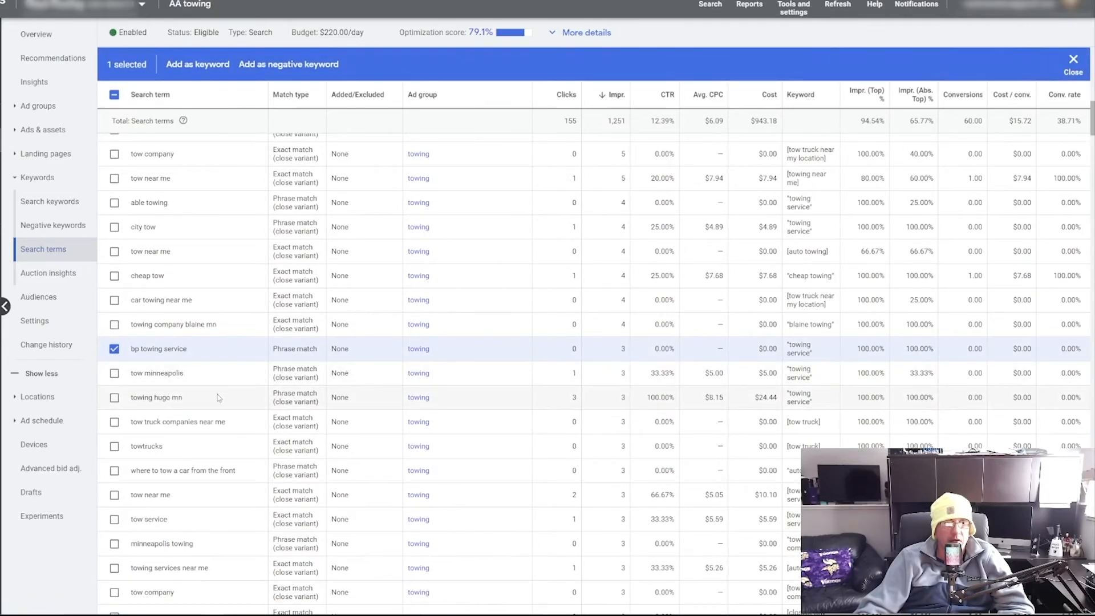
scroll(222, 399, "down", 2)
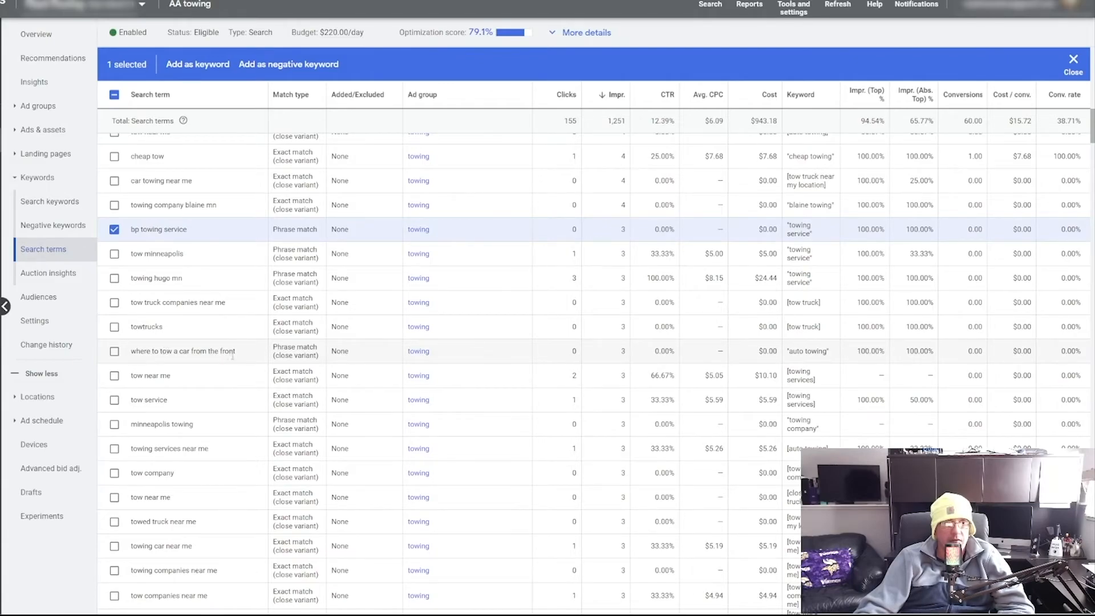
left_click(117, 355)
scroll(219, 387, "down", 2)
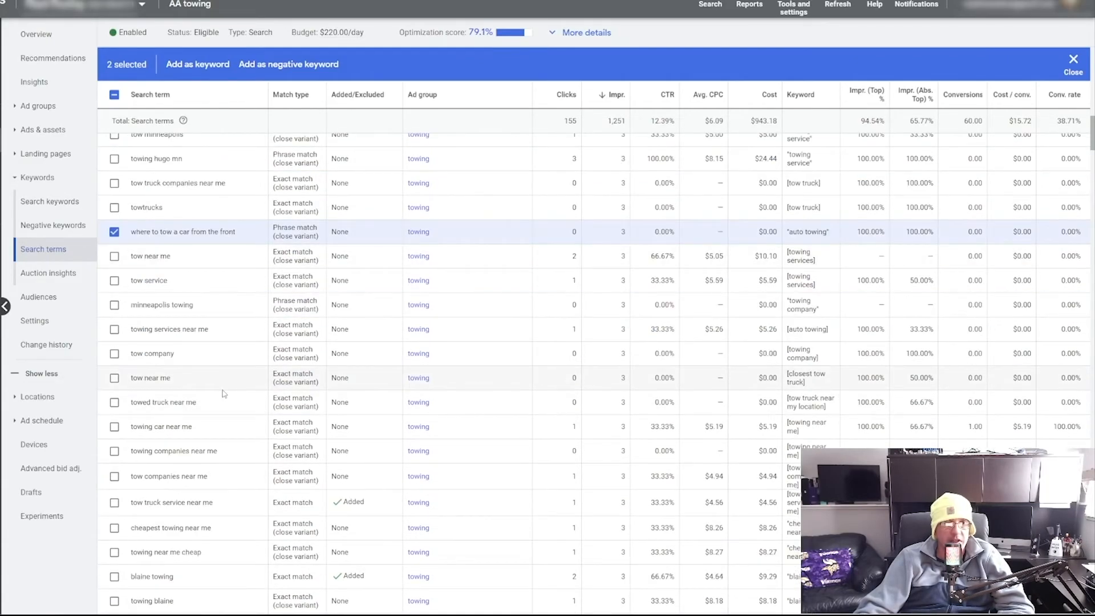
scroll(222, 391, "down", 6)
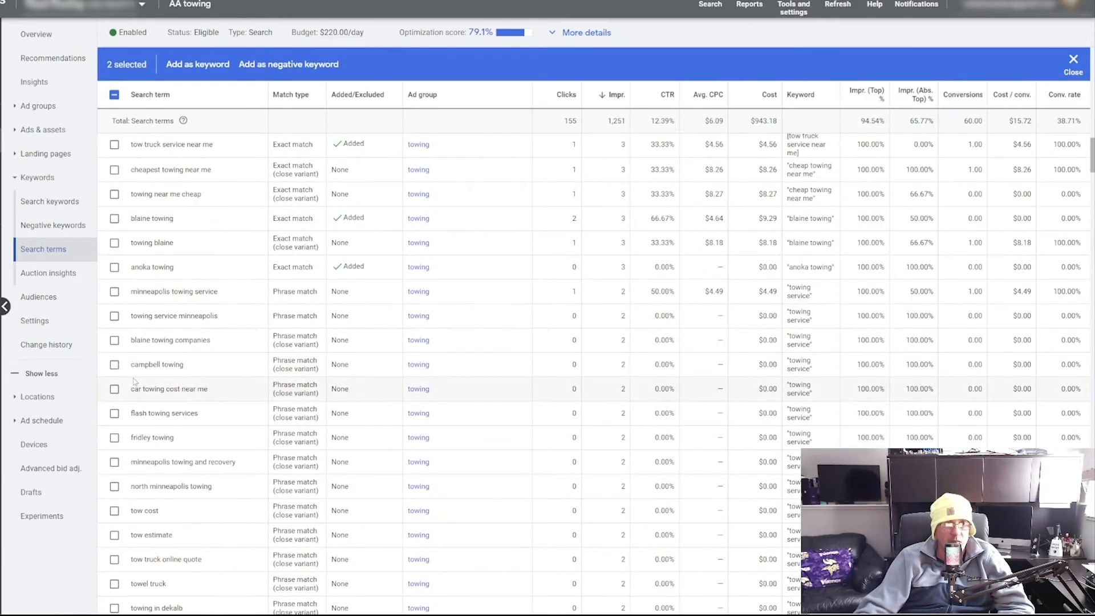
left_click(114, 365)
scroll(251, 393, "down", 2)
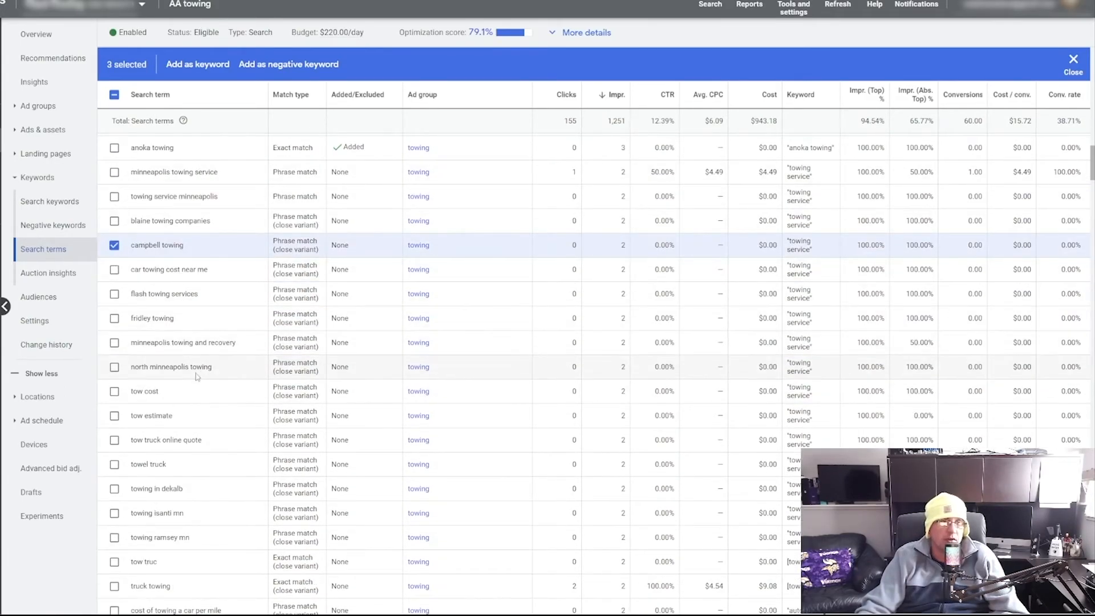
scroll(195, 469, "down", 4)
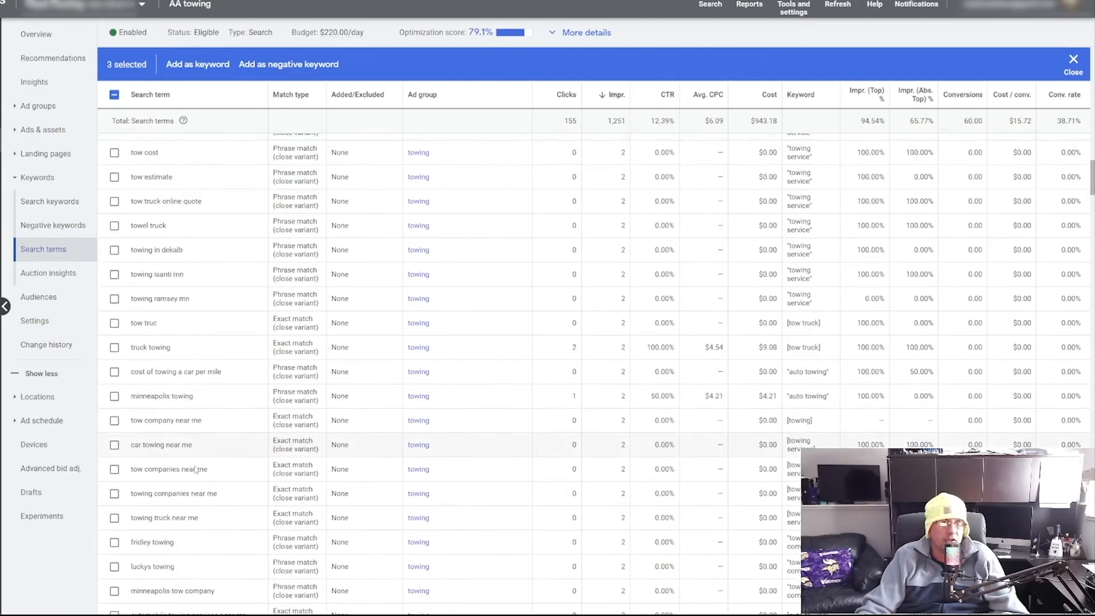
Start adding the selected search terms as negative keywords, with the Nancy 2.0 negative keyword list as destination.
left_click(287, 65)
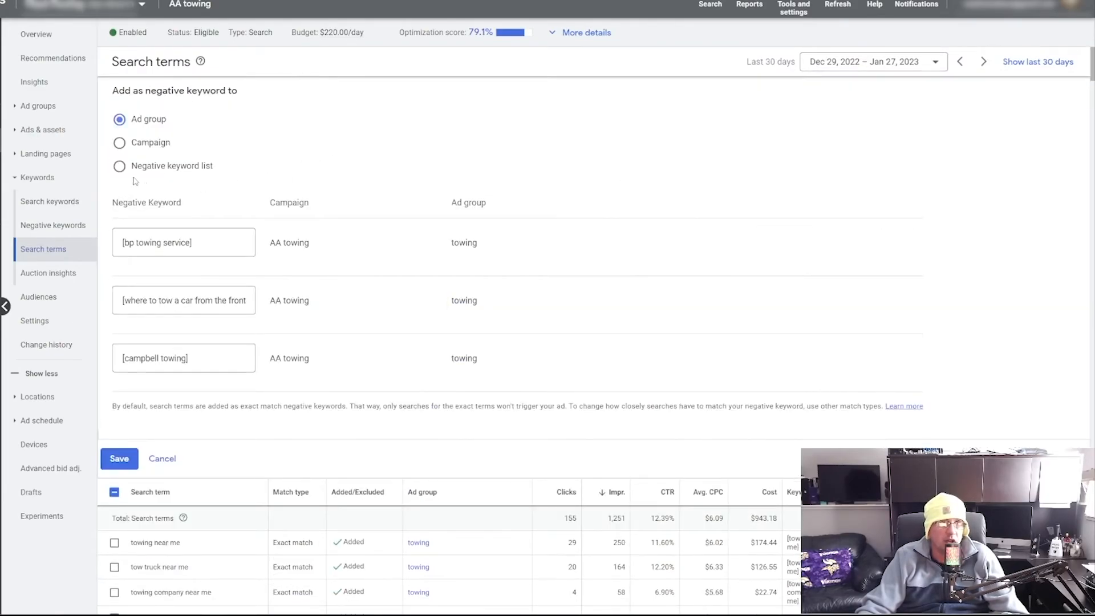
left_click(119, 168)
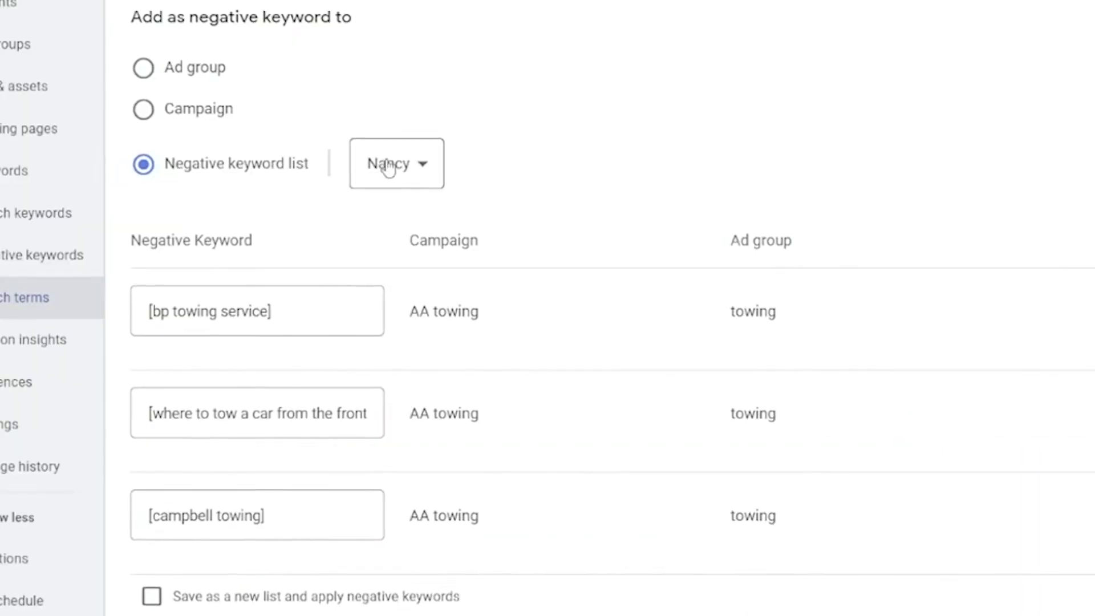
left_click(255, 170)
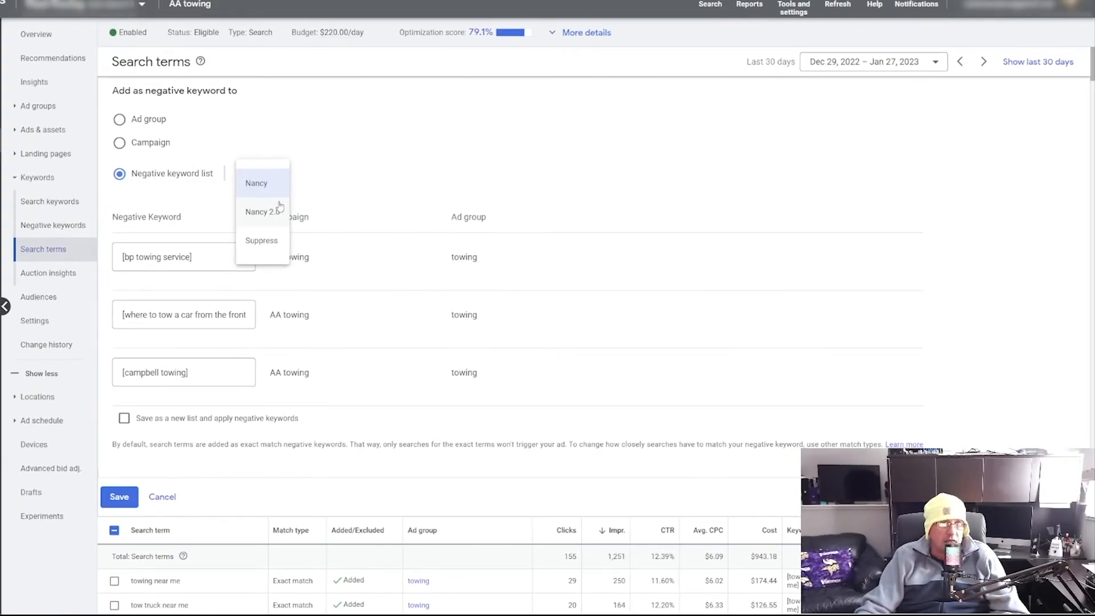
left_click(277, 212)
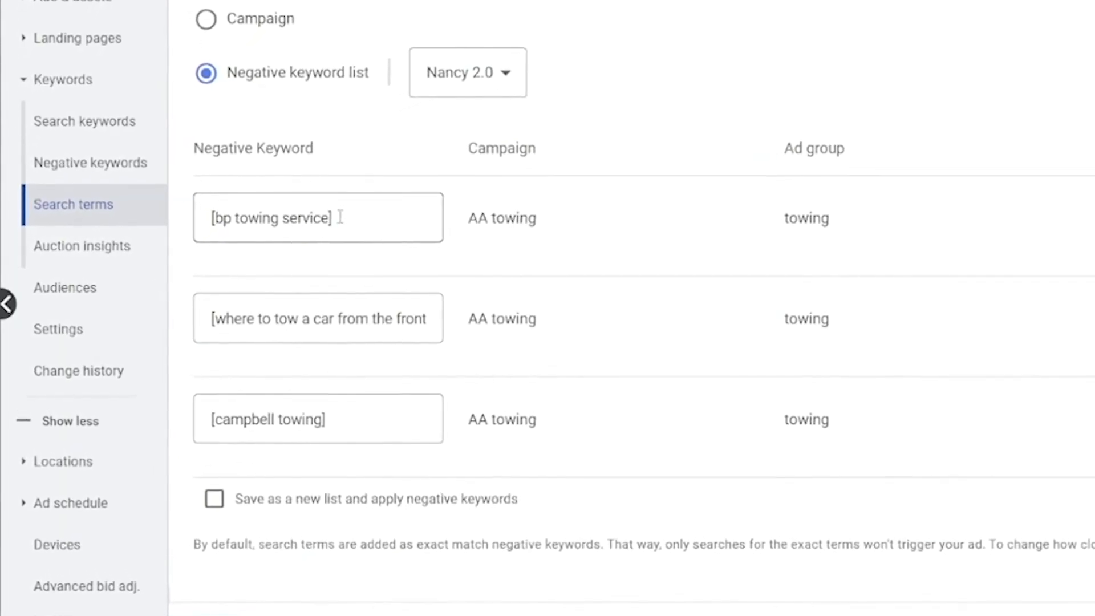
Shorten the "bp towing service" negative keyword to the phrase-match term "bp" in quotation marks.
left_click(367, 218)
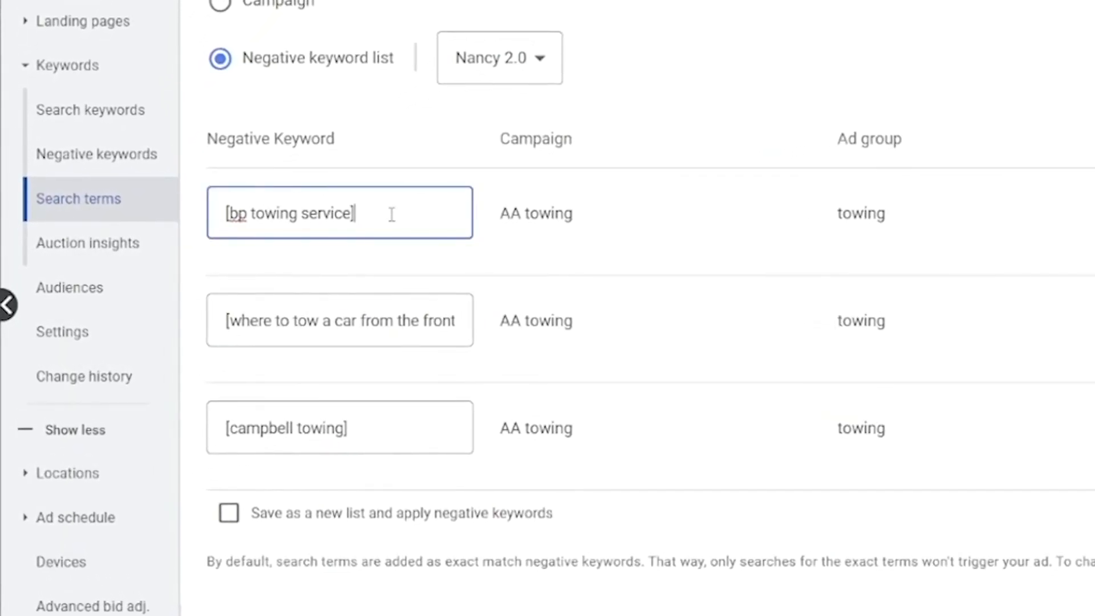
left_click_drag(391, 214, 246, 220)
left_click(291, 214)
left_click_drag(382, 212, 247, 215)
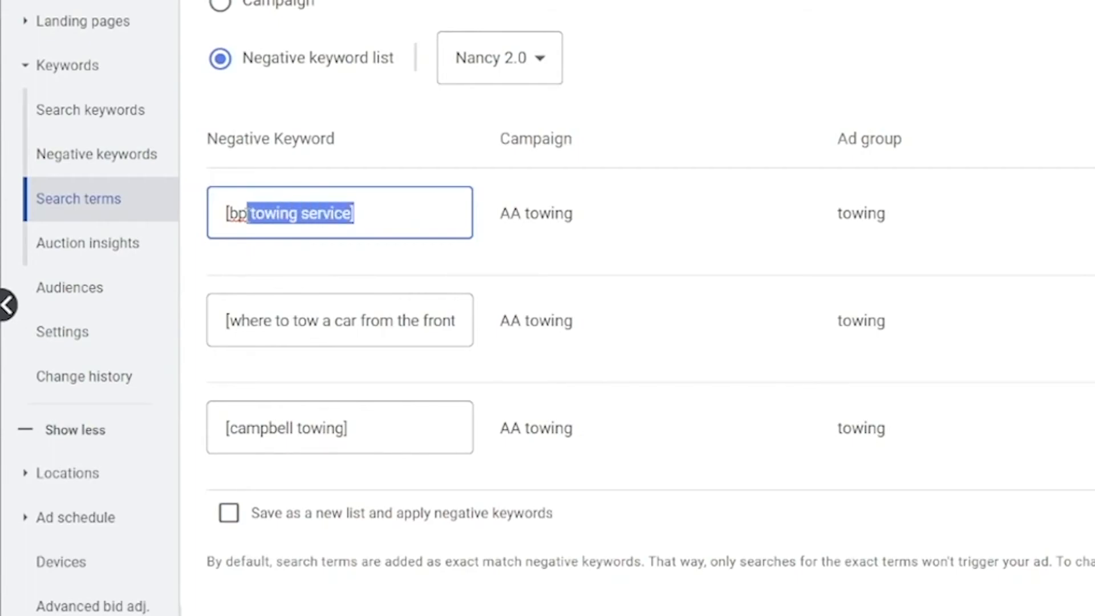
type("\"")
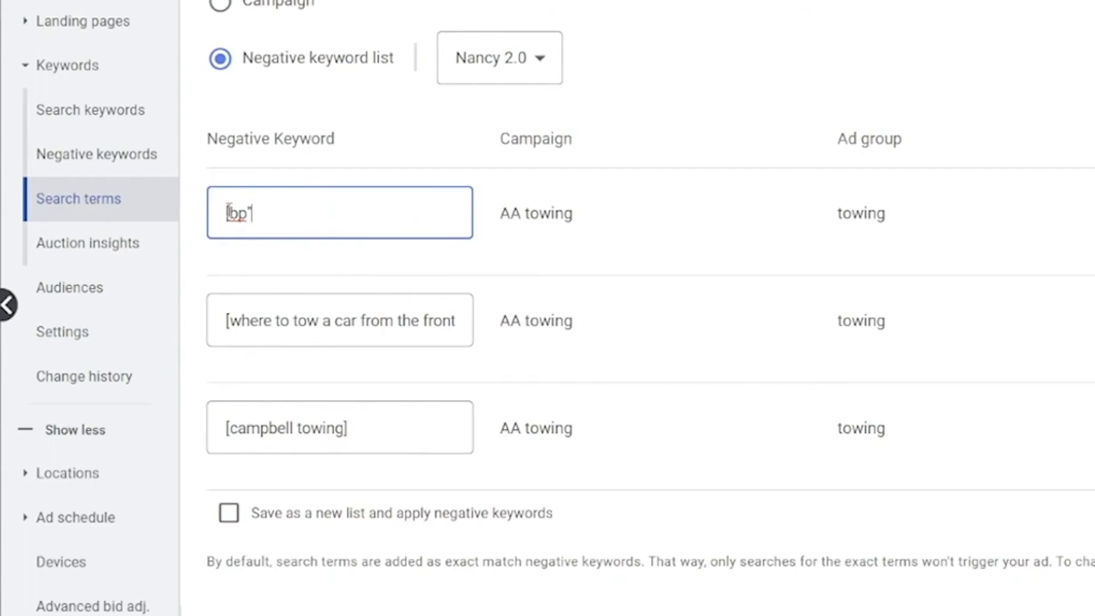
left_click_drag(232, 213, 225, 213)
type("\"")
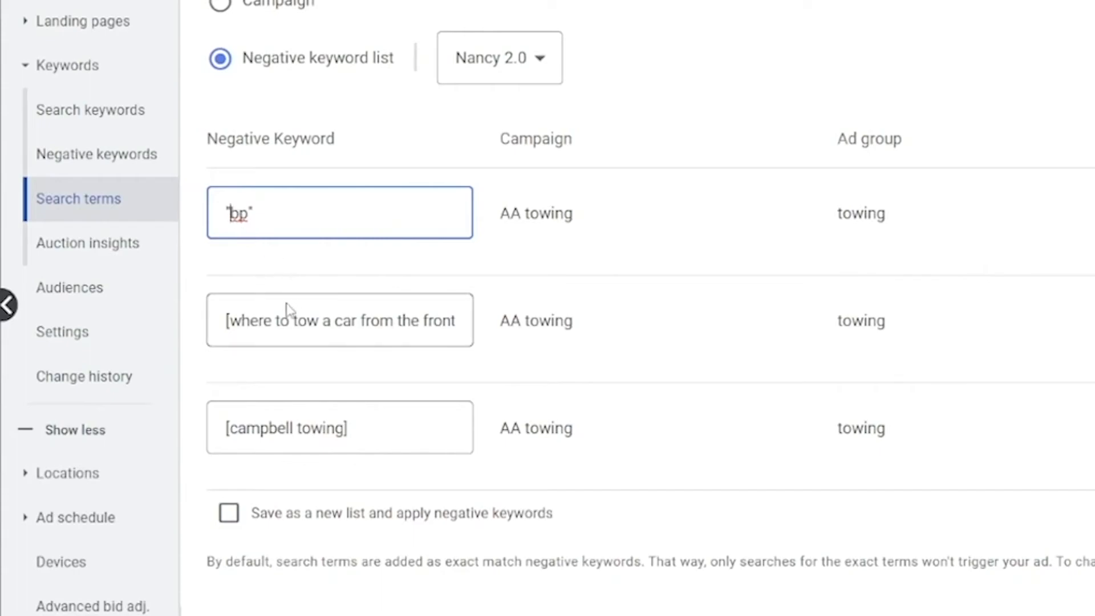
Replace the "where to tow a car from the front" negative keyword with the phrase-match term "front".
left_click_drag(227, 321, 477, 337)
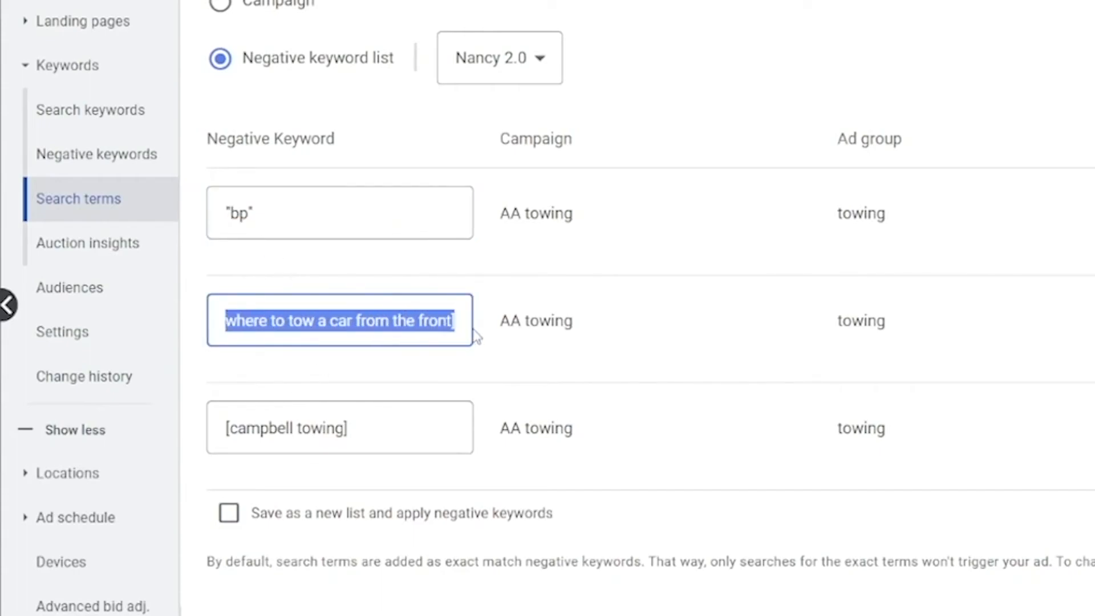
left_click(421, 322)
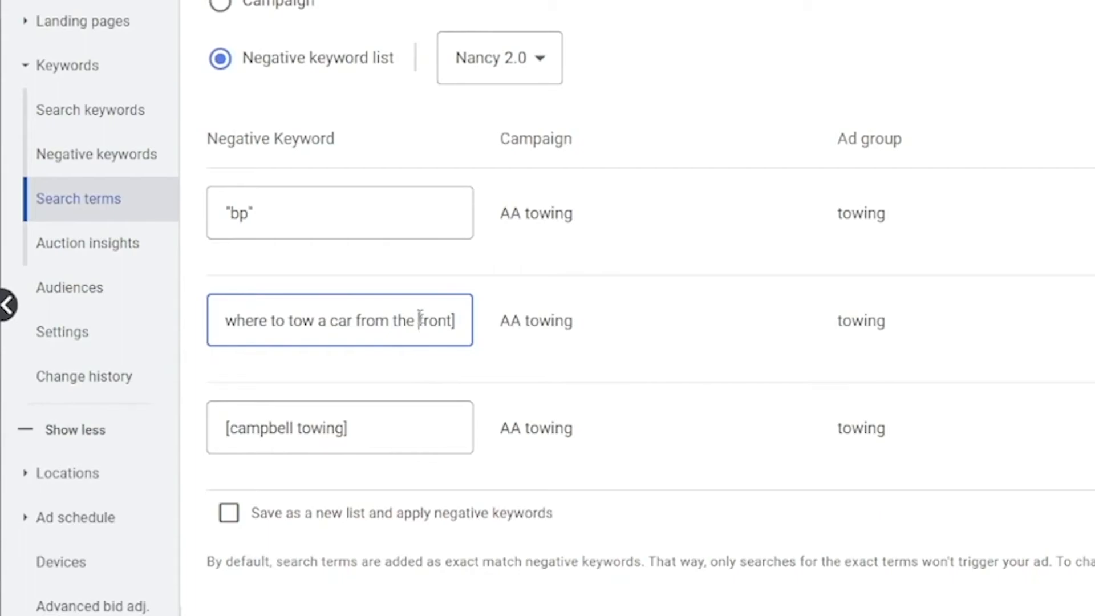
left_click_drag(420, 317, 227, 329)
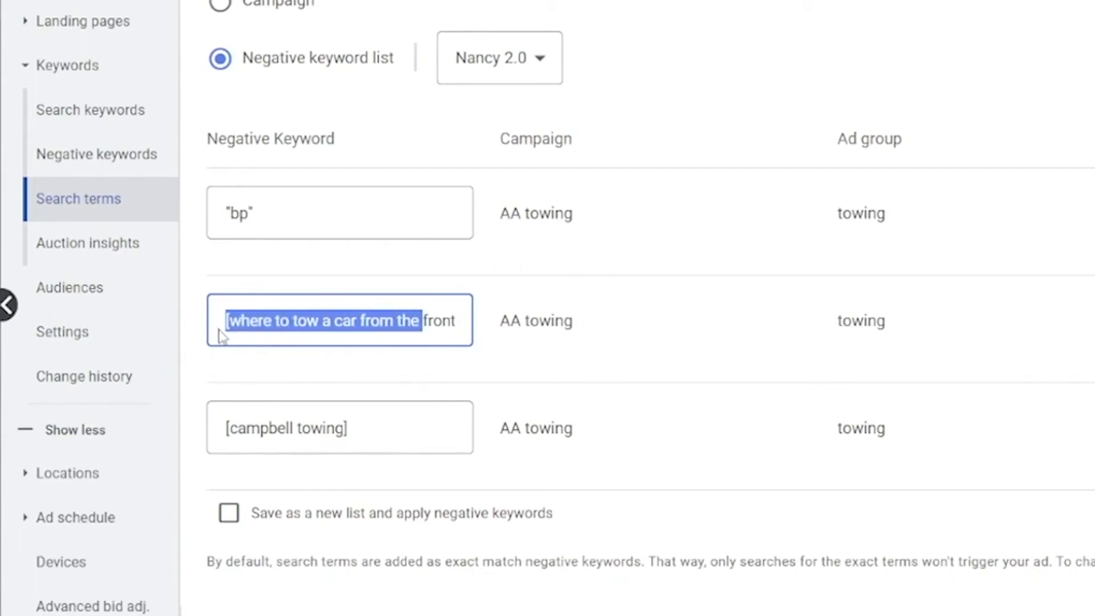
key("BackSpace")
left_click_drag(322, 327, 266, 321)
key("BackSpace")
type("\"front")
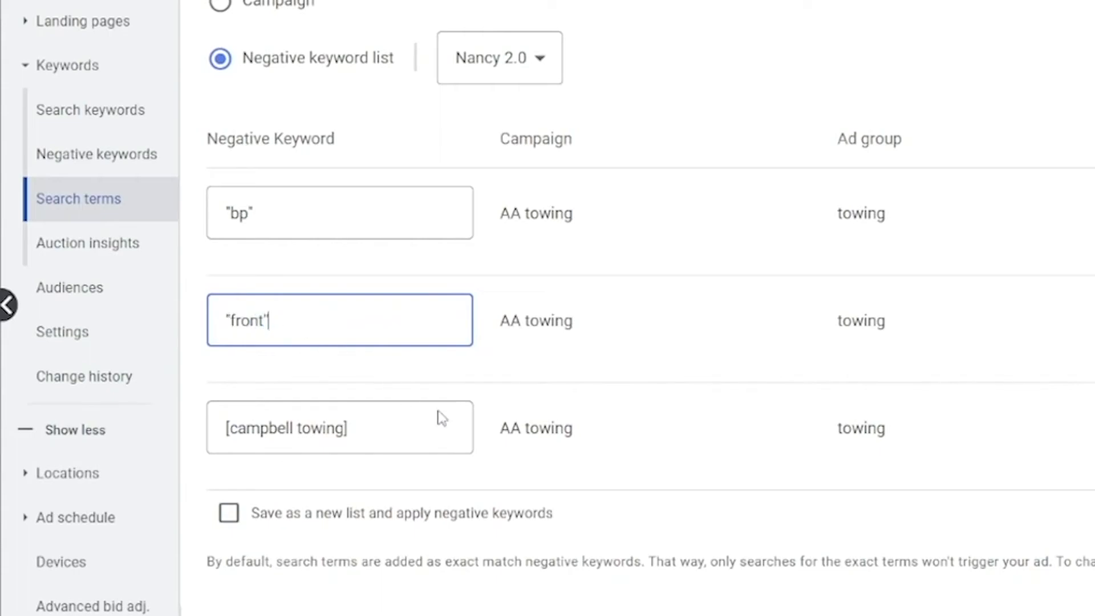
Shorten the "campbell towing" negative keyword to the phrase-match term "campbell" in quotation marks, and cancel adding the negative keywords.
left_click_drag(399, 431, 296, 428)
type("\"")
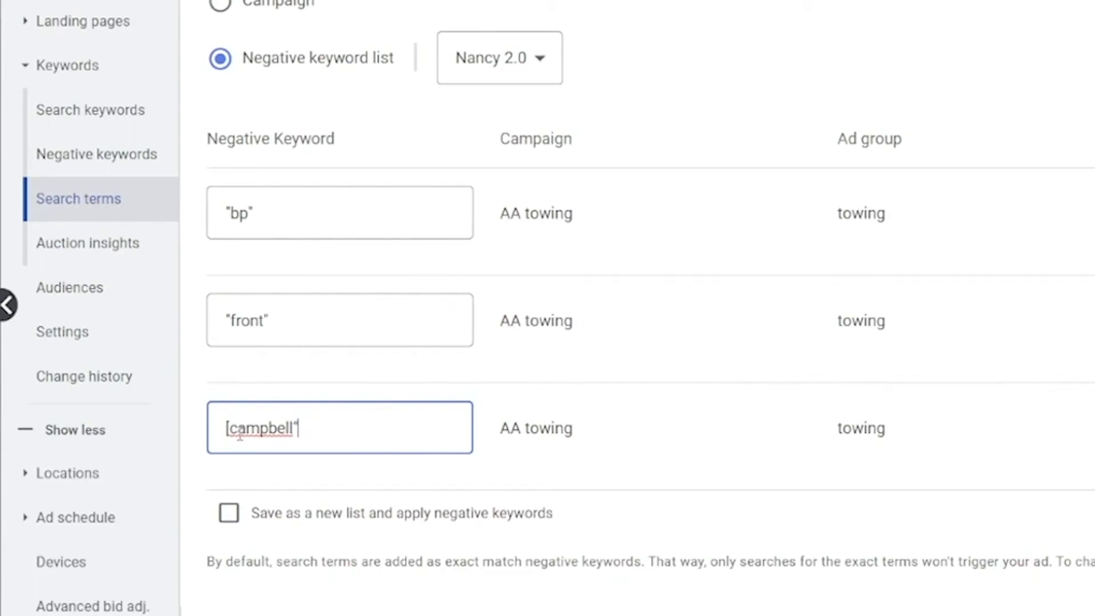
key("BackSpace")
type("\"")
left_click(570, 436)
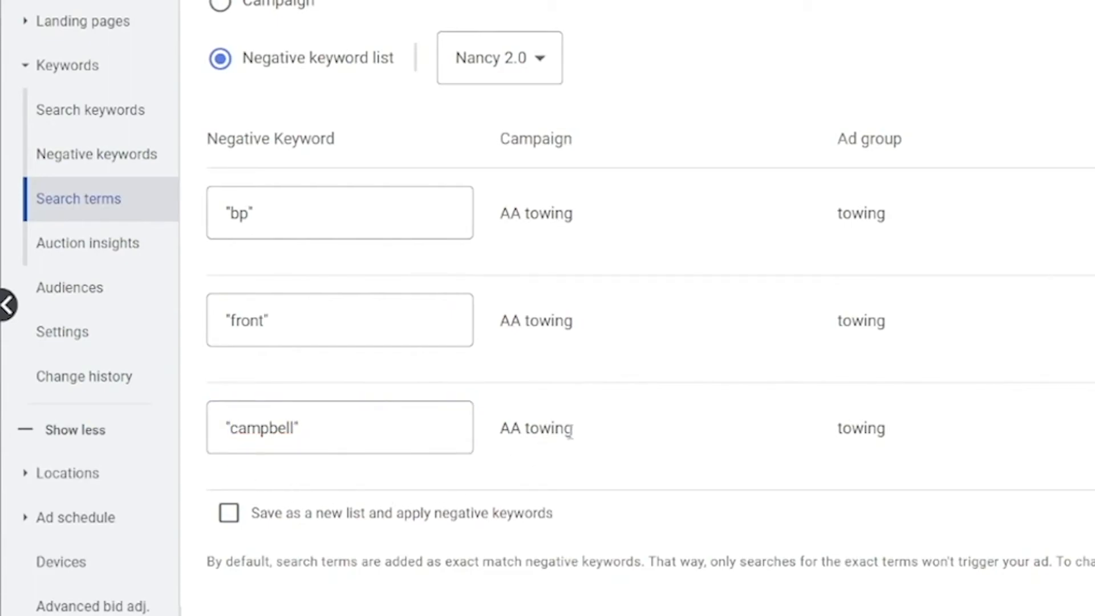
scroll(660, 457, "down", 2)
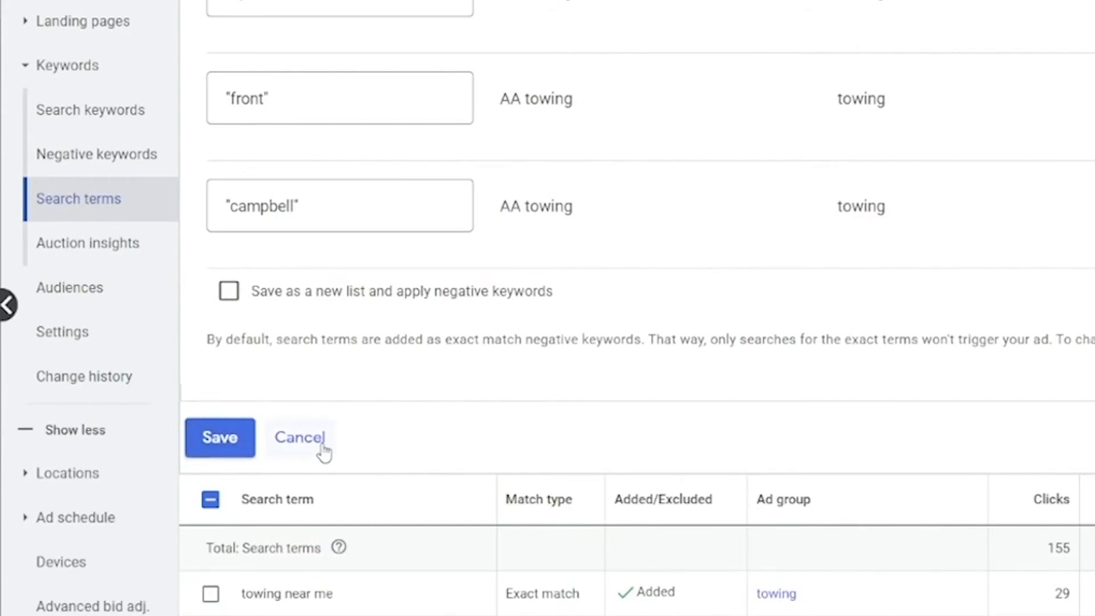
left_click(322, 447)
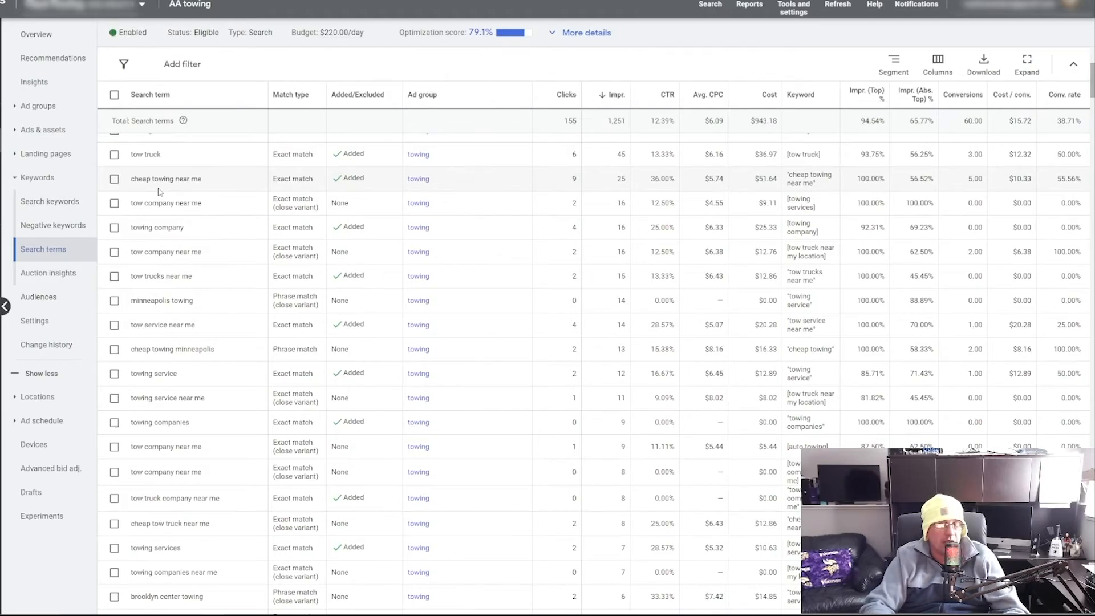
Review the Towing Leads campaign's search keywords, landing pages and ads, including the review status of its ad.
left_click(38, 106)
left_click(50, 227)
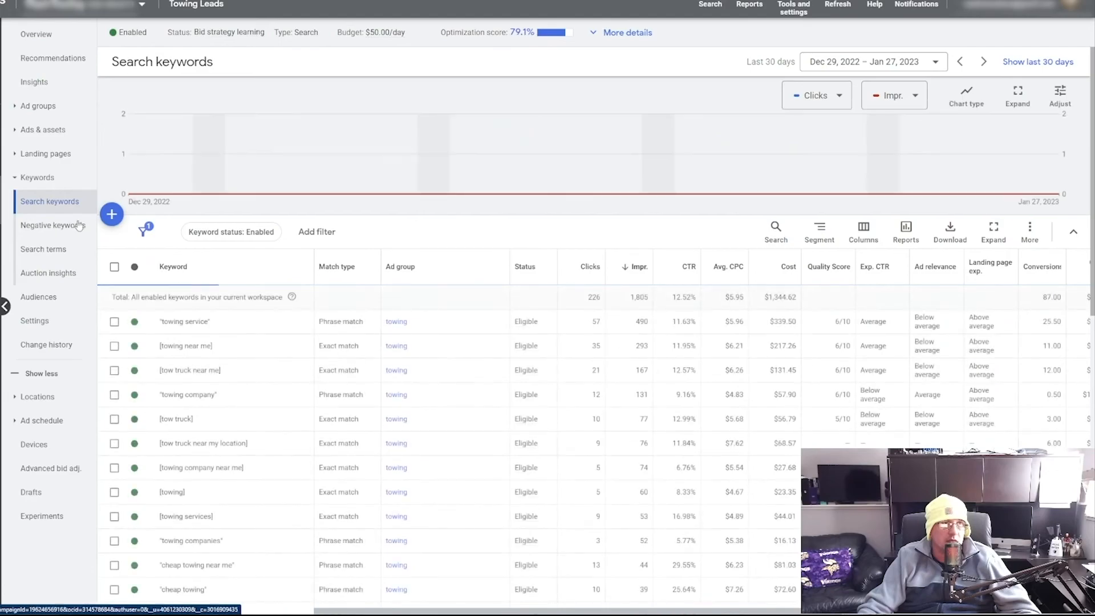
left_click(54, 155)
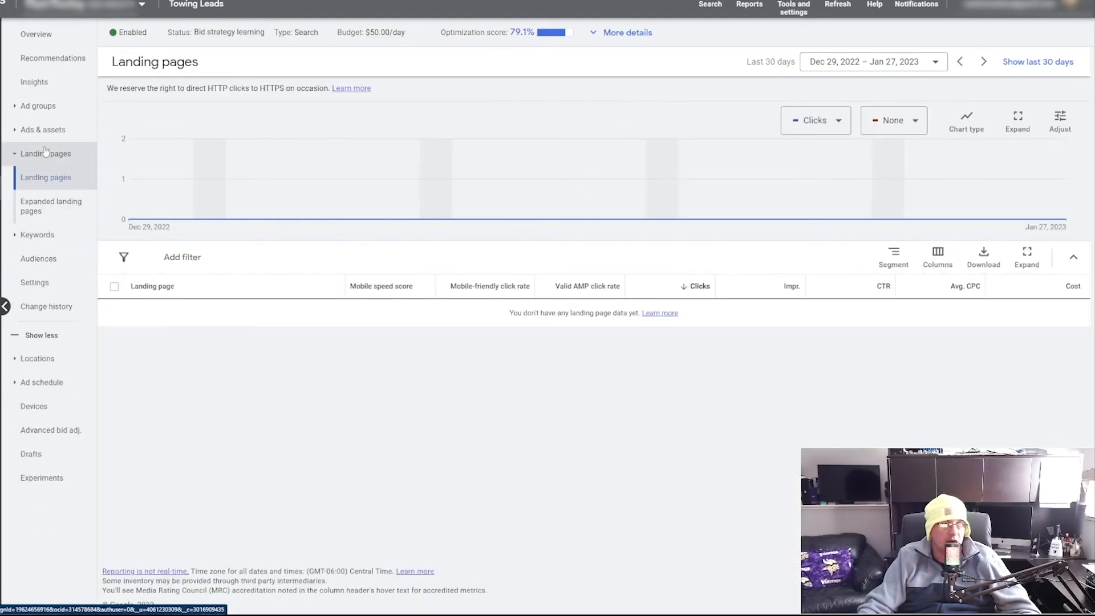
left_click(96, 131)
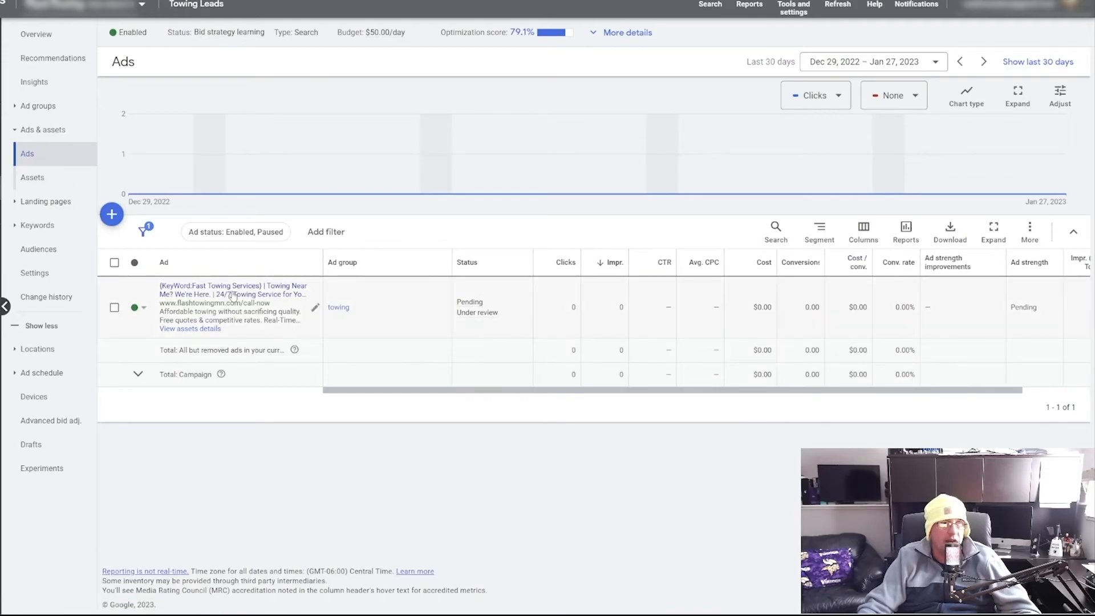
left_click_drag(502, 325, 455, 302)
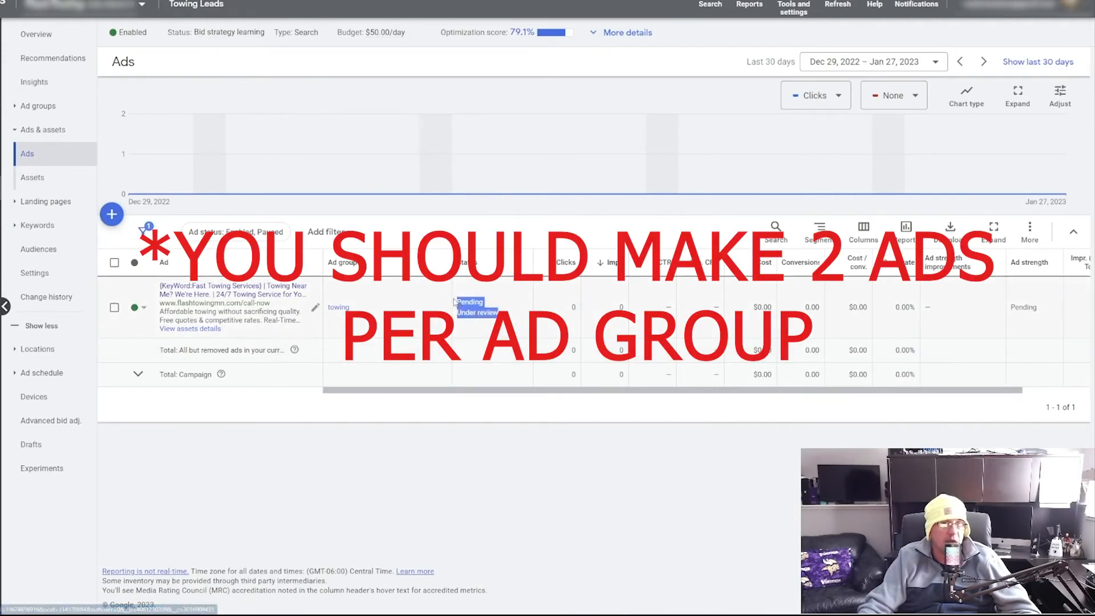
left_click(455, 307)
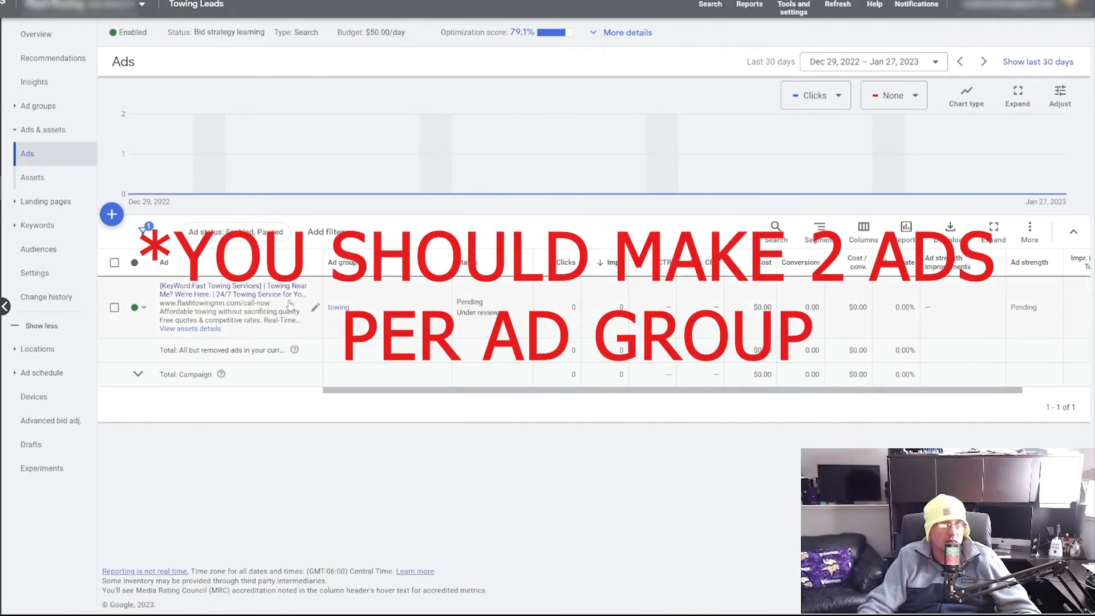
Review the Towing Leads campaign's assets by type: sitelink, callout, structured snippet, call and image.
left_click(34, 177)
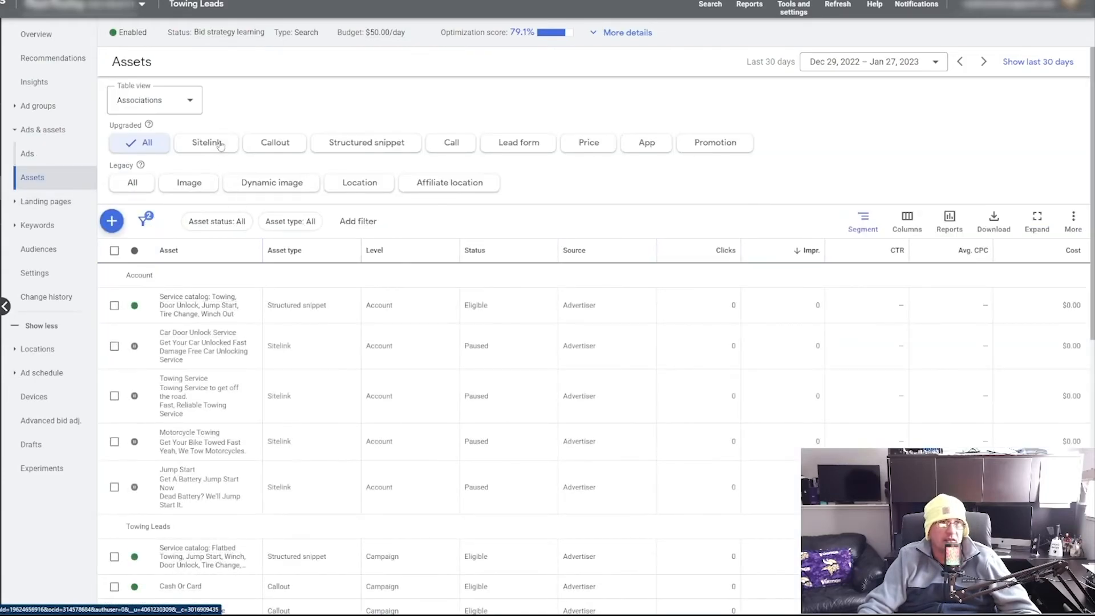
left_click(220, 143)
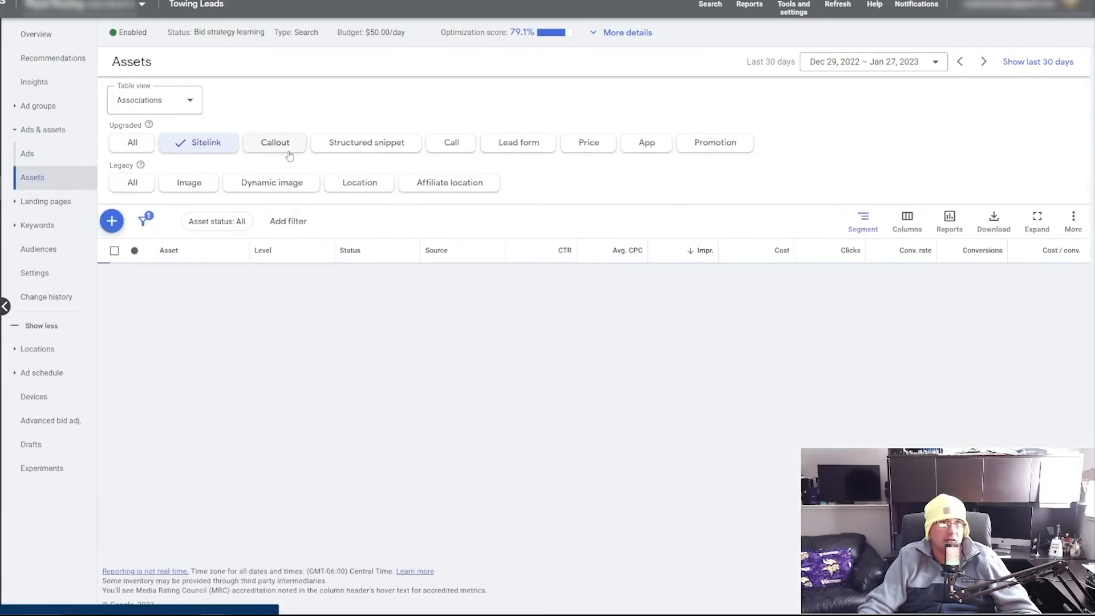
left_click(283, 144)
left_click(351, 144)
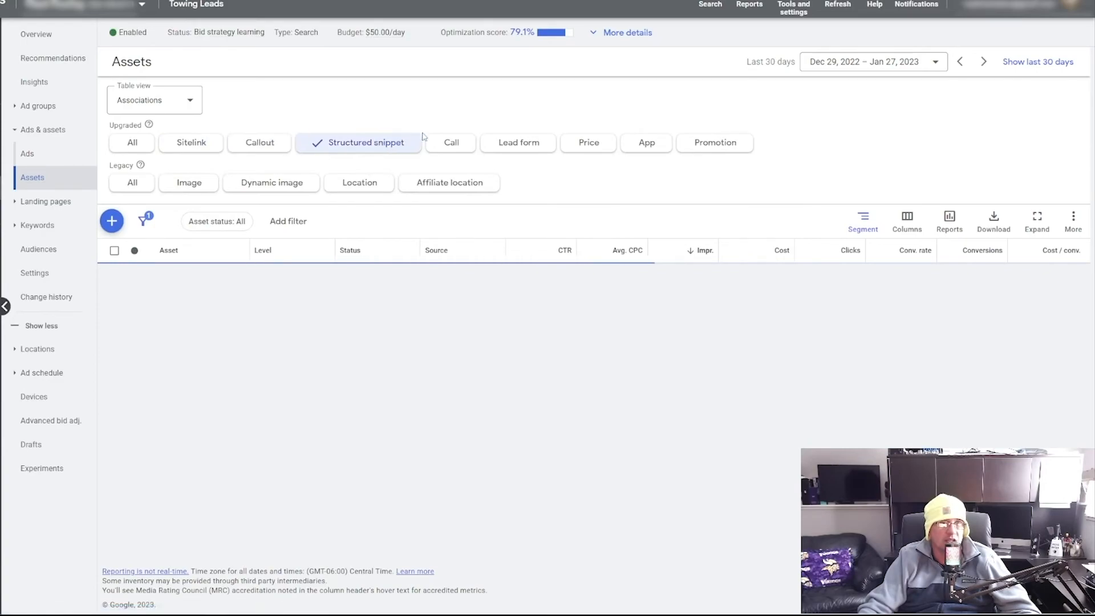
left_click(450, 144)
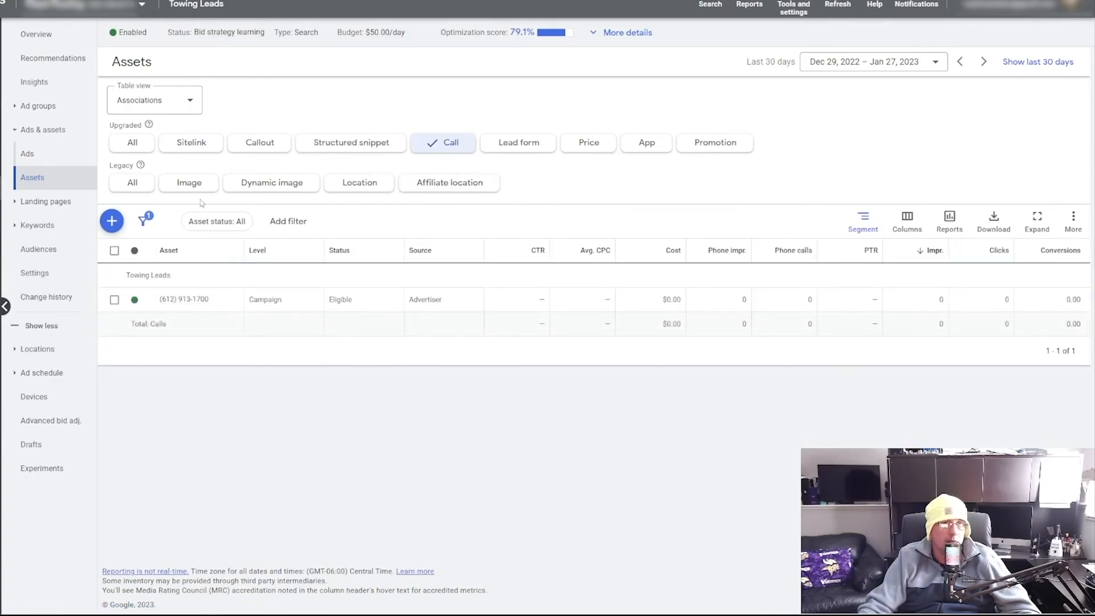
left_click(187, 190)
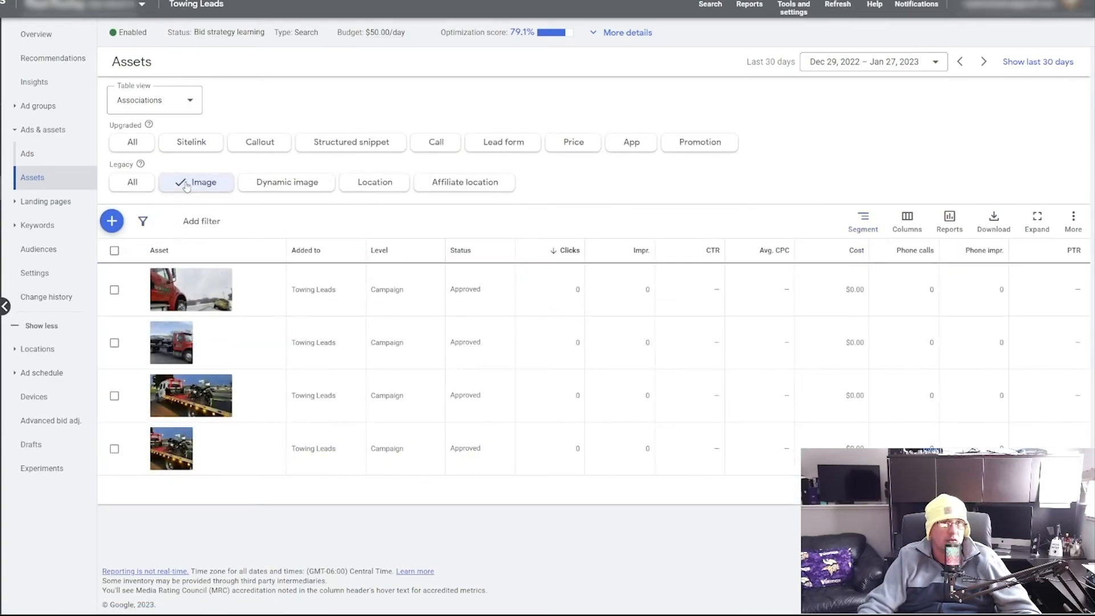
left_click(191, 144)
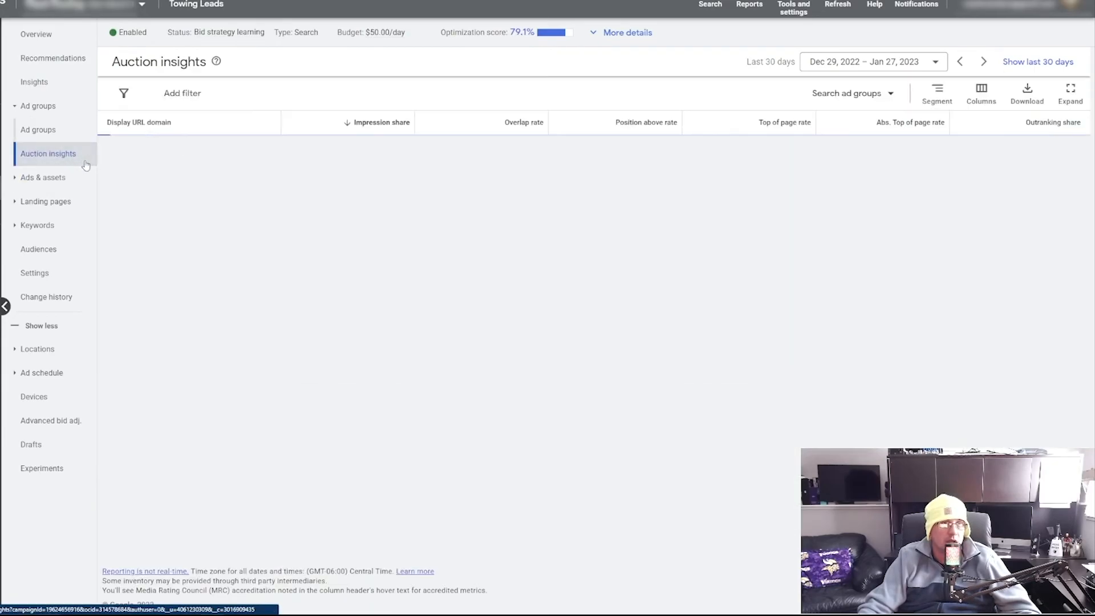
Switch to the "6 Key Pieces to the Google Ads puzzle" outline and highlight its entries on tracking, click fraud software and Google Tag Manager.
left_click(3, 150)
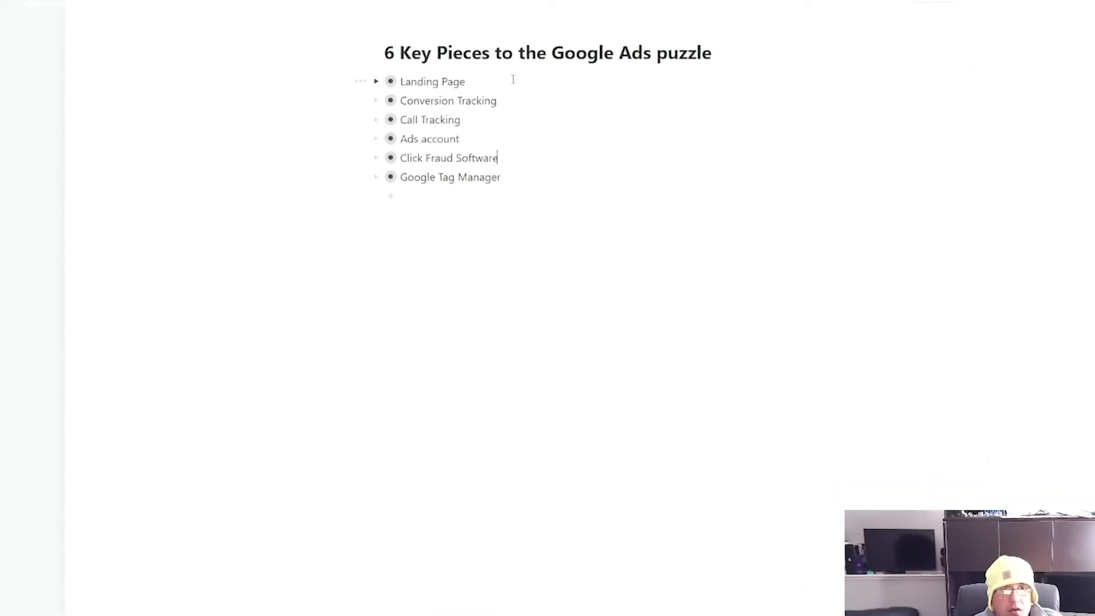
left_click_drag(473, 82, 401, 82)
left_click_drag(504, 178, 310, 186)
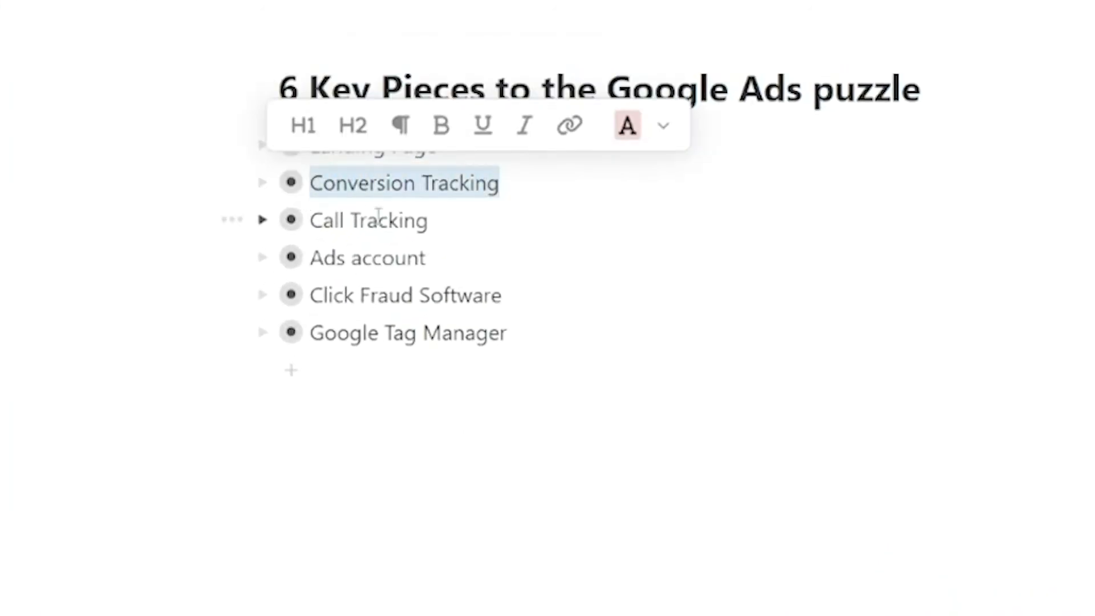
left_click_drag(437, 222, 318, 216)
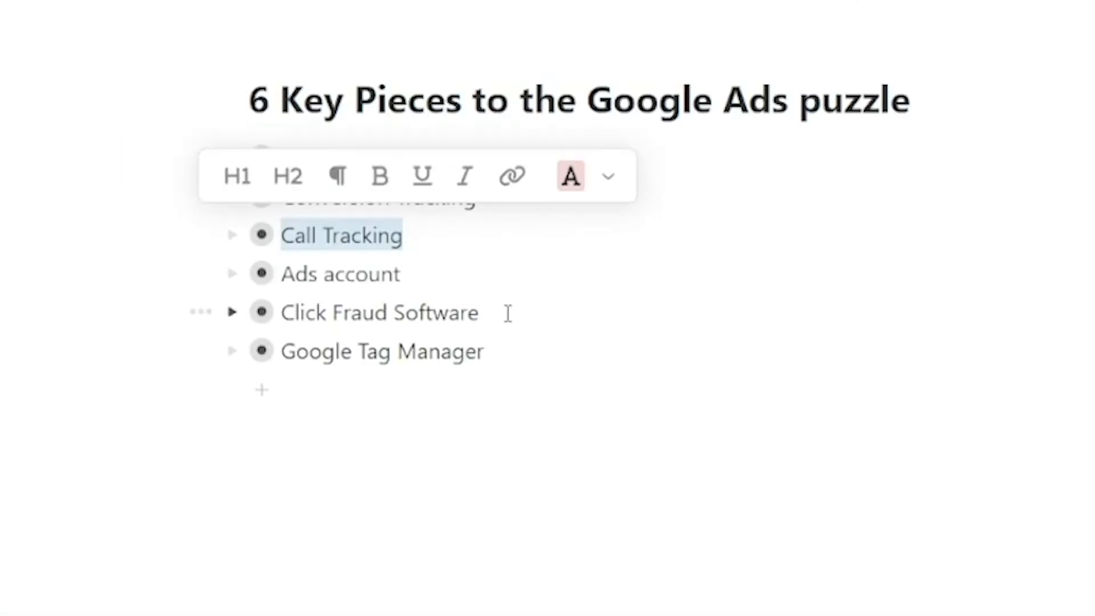
left_click_drag(486, 350, 314, 344)
left_click(452, 339)
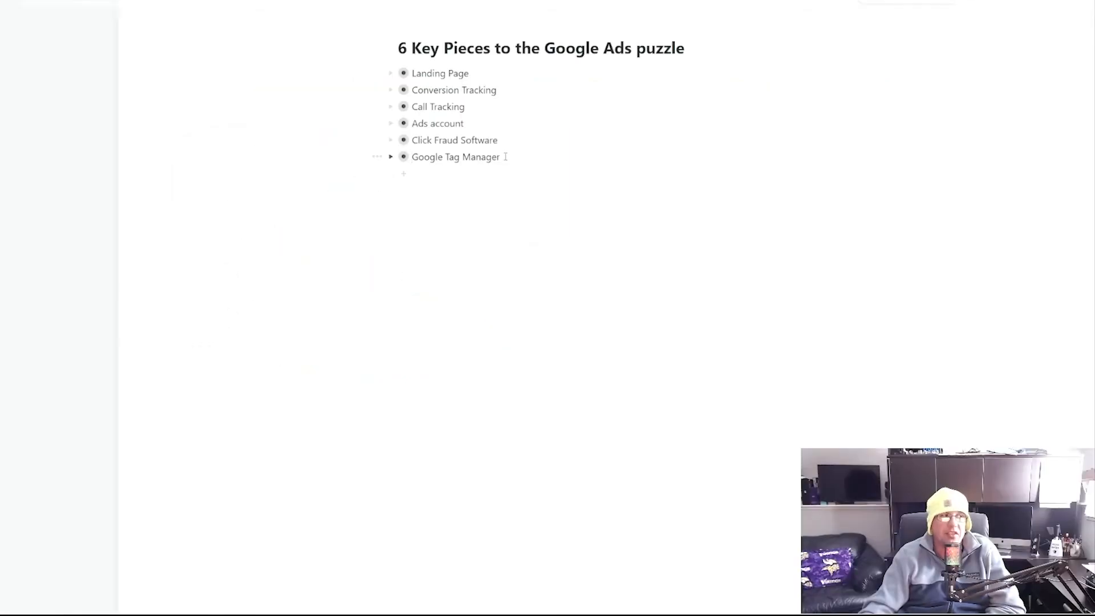
left_click_drag(505, 90, 412, 109)
left_click(502, 140)
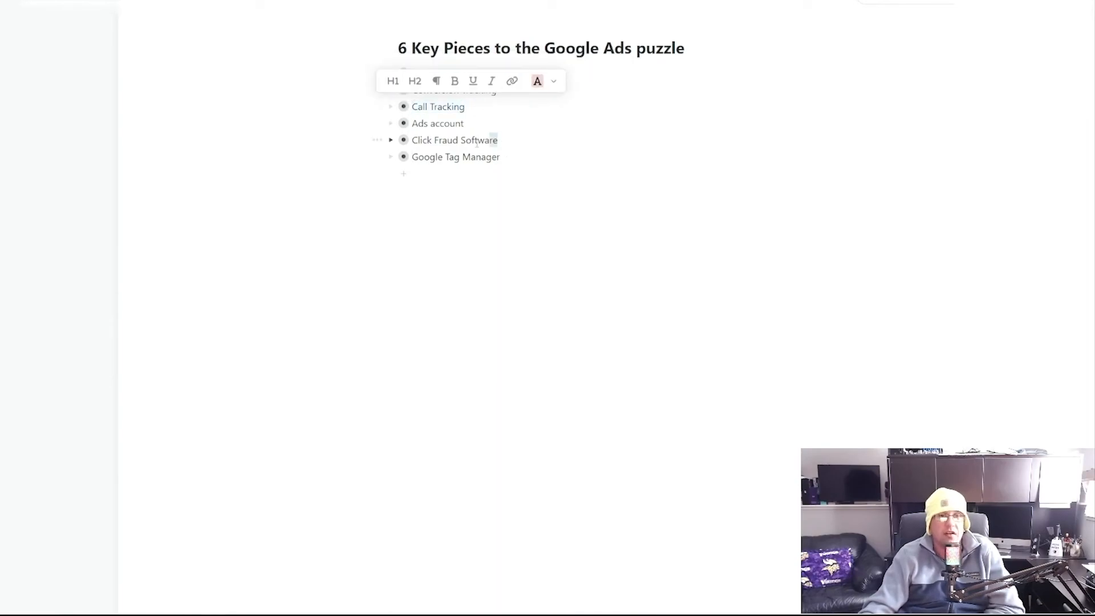
left_click_drag(482, 144, 417, 145)
left_click(517, 195)
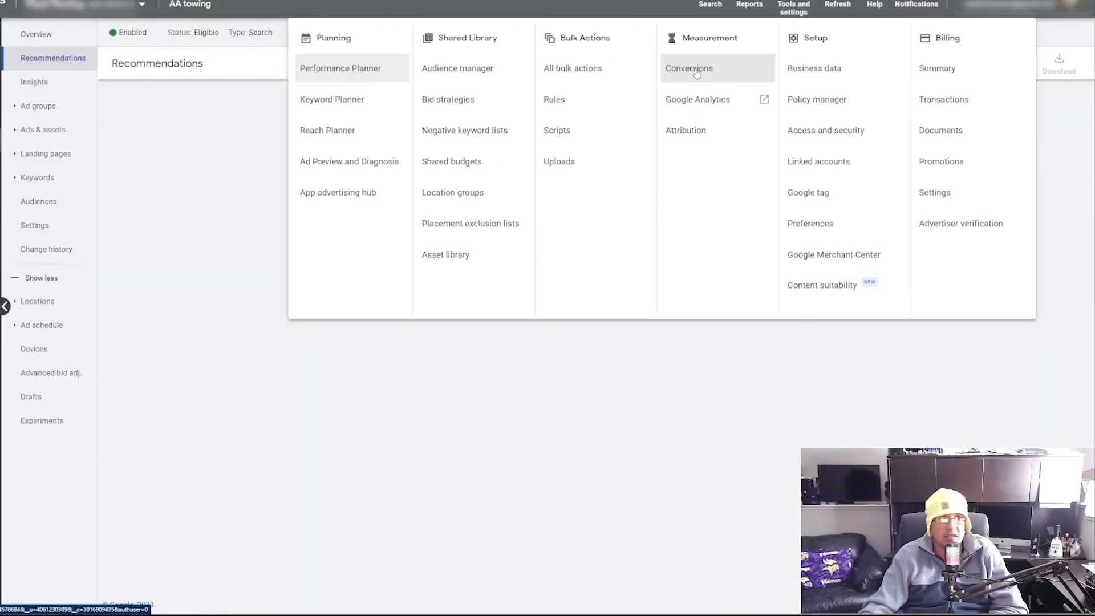
Switch to the Google Ads conversions summary and start a new conversion action.
left_click(696, 71)
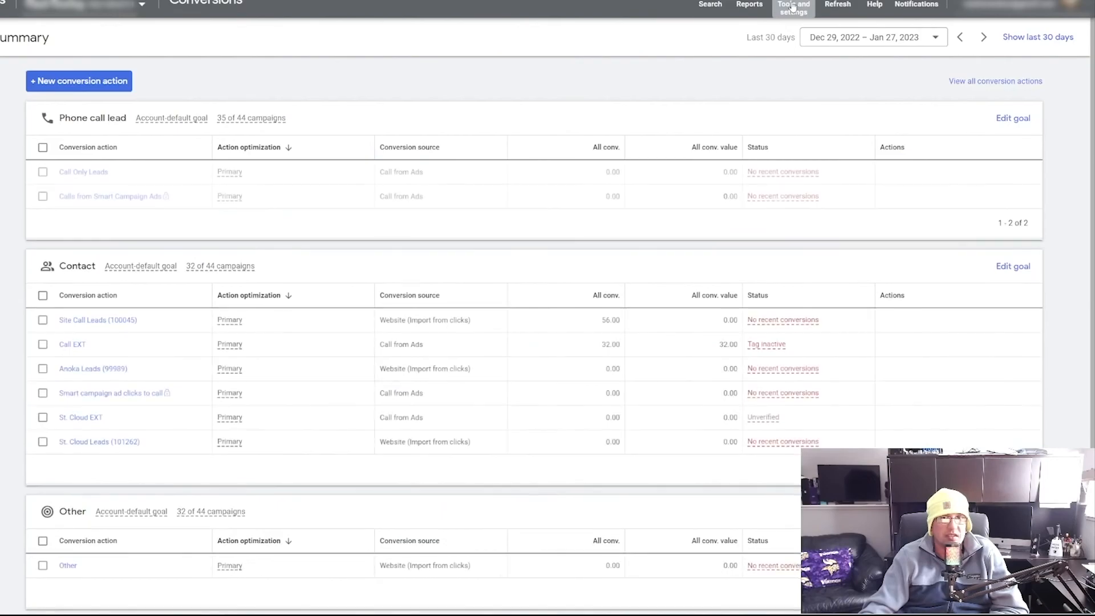
left_click(793, 8)
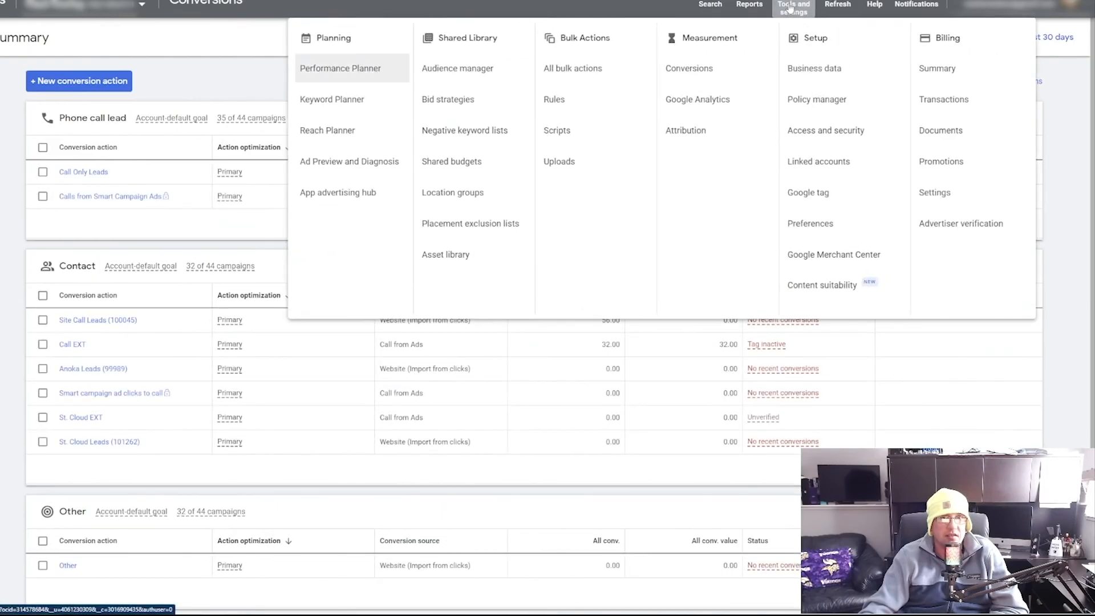
left_click(692, 70)
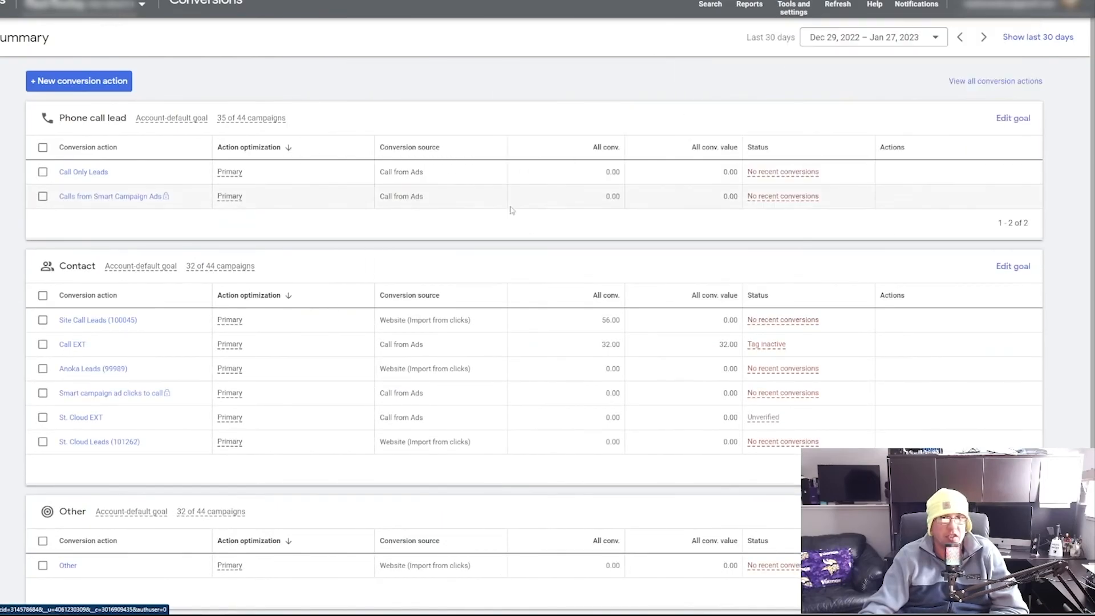
left_click(56, 83)
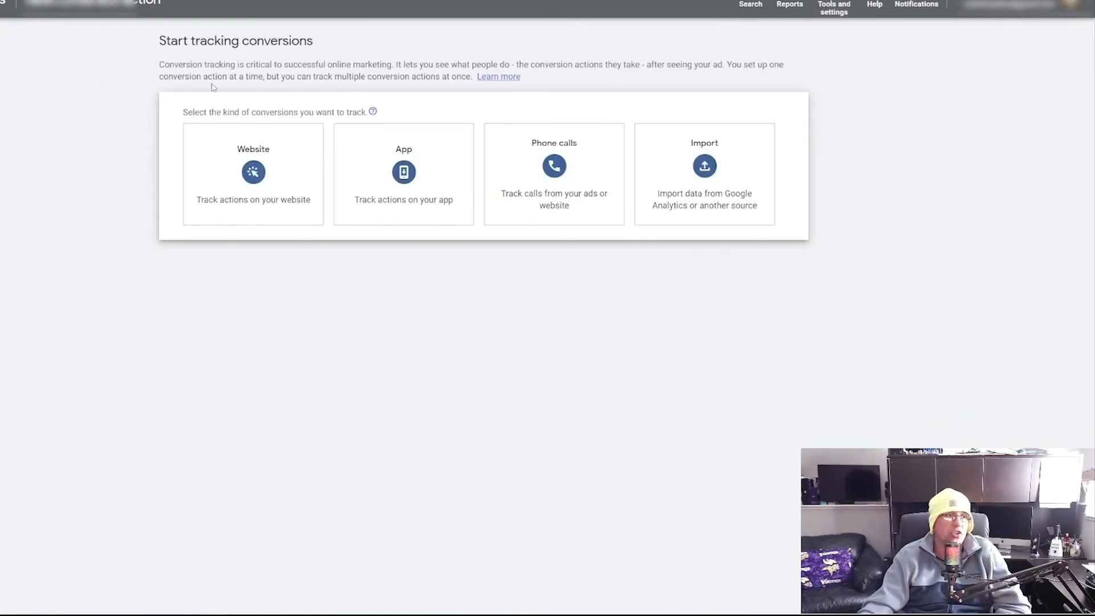
Choose phone calls as the conversion kind, with calls from ads using call extensions or call-only ads as the source, and continue.
left_click(268, 171)
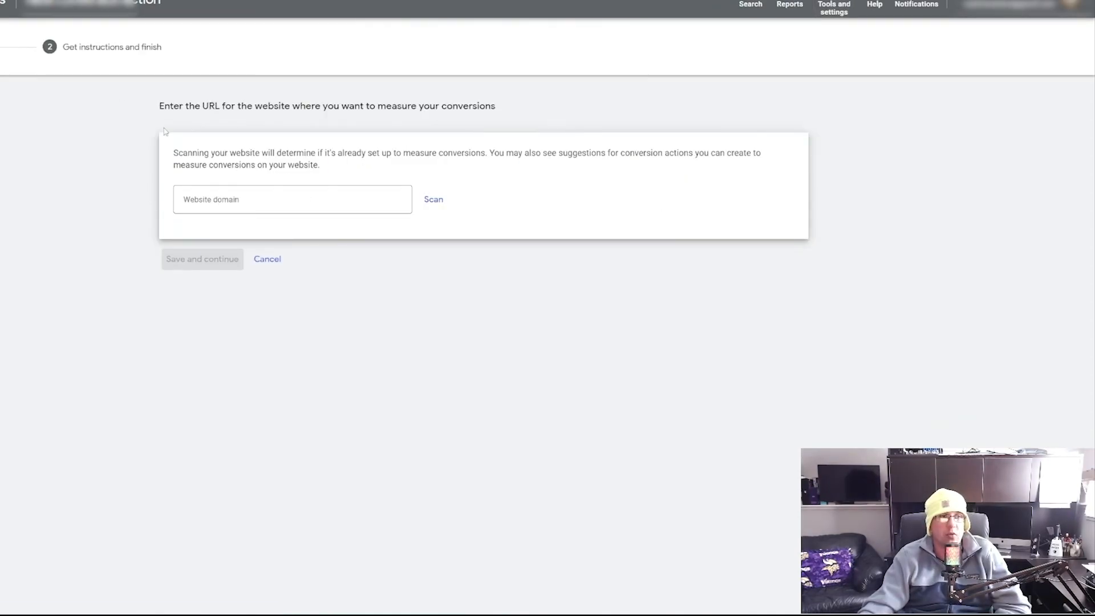
key("alt+Left")
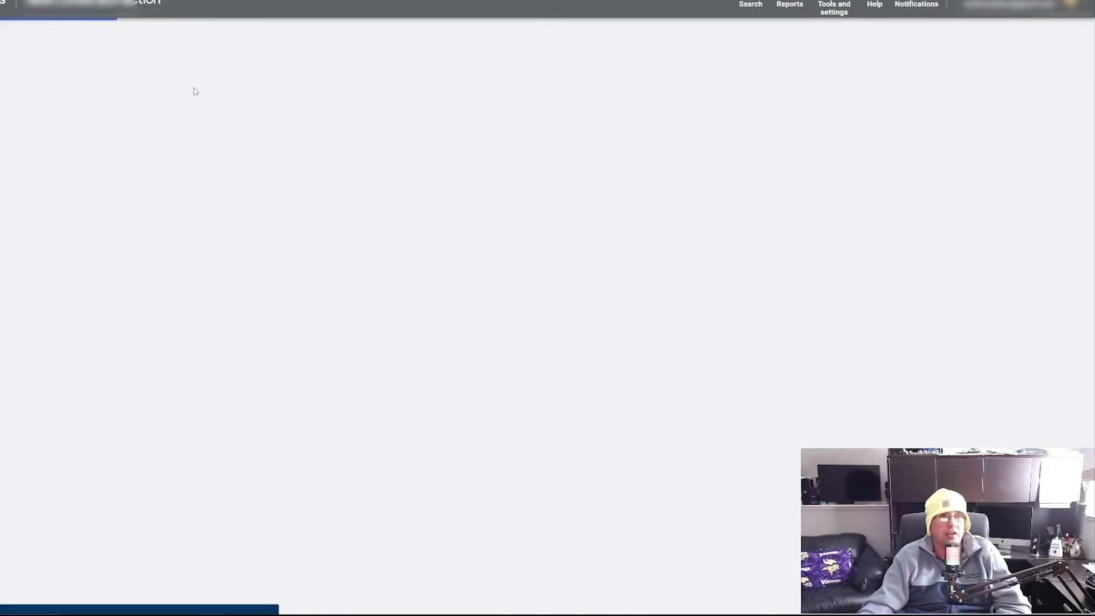
left_click(550, 182)
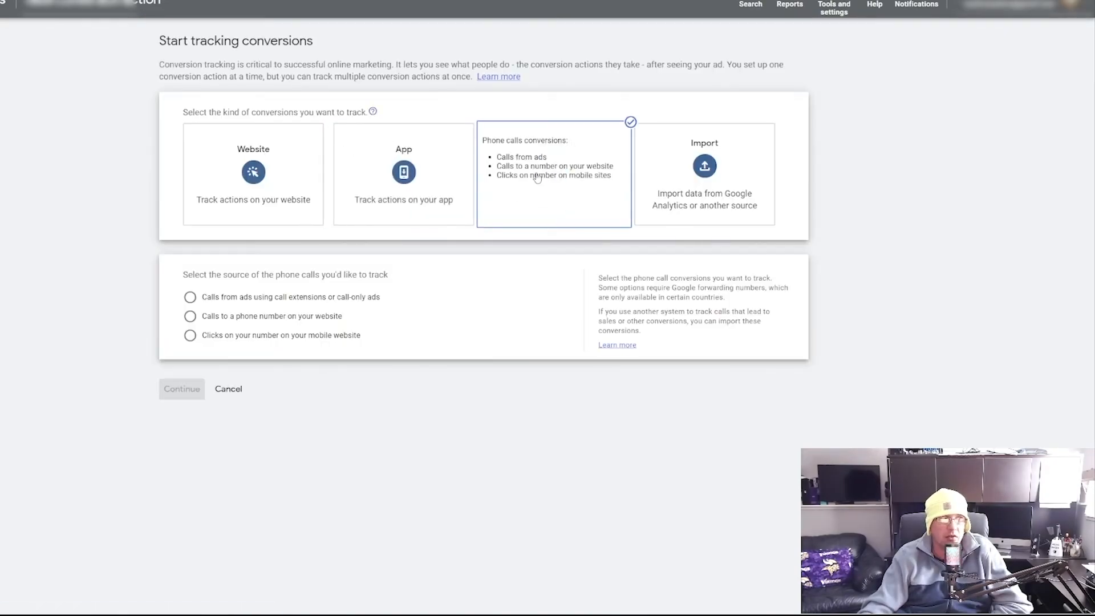
left_click(199, 299)
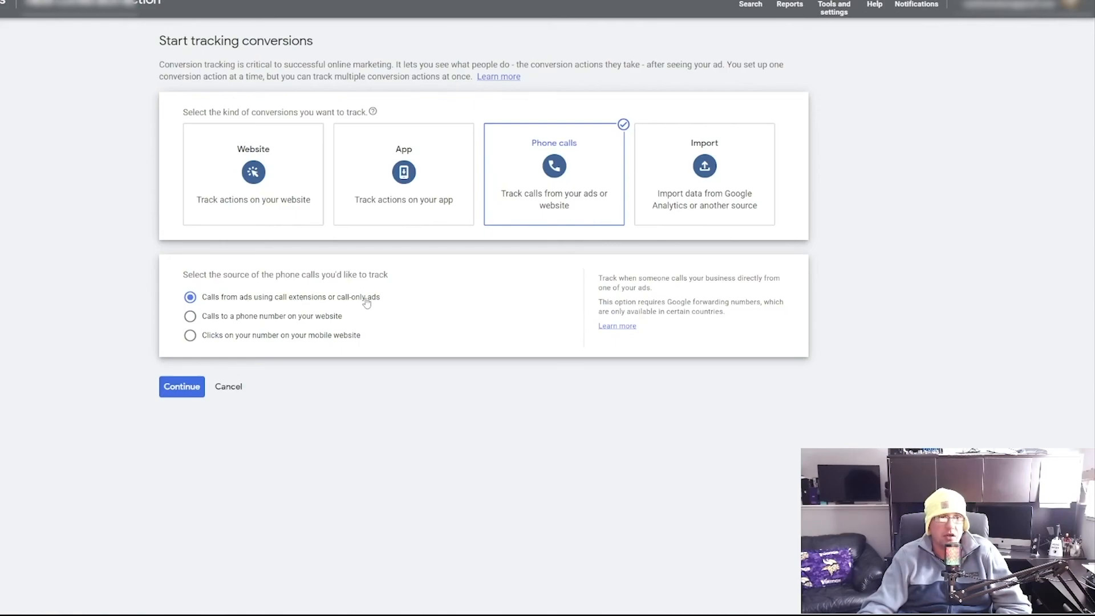
left_click(188, 385)
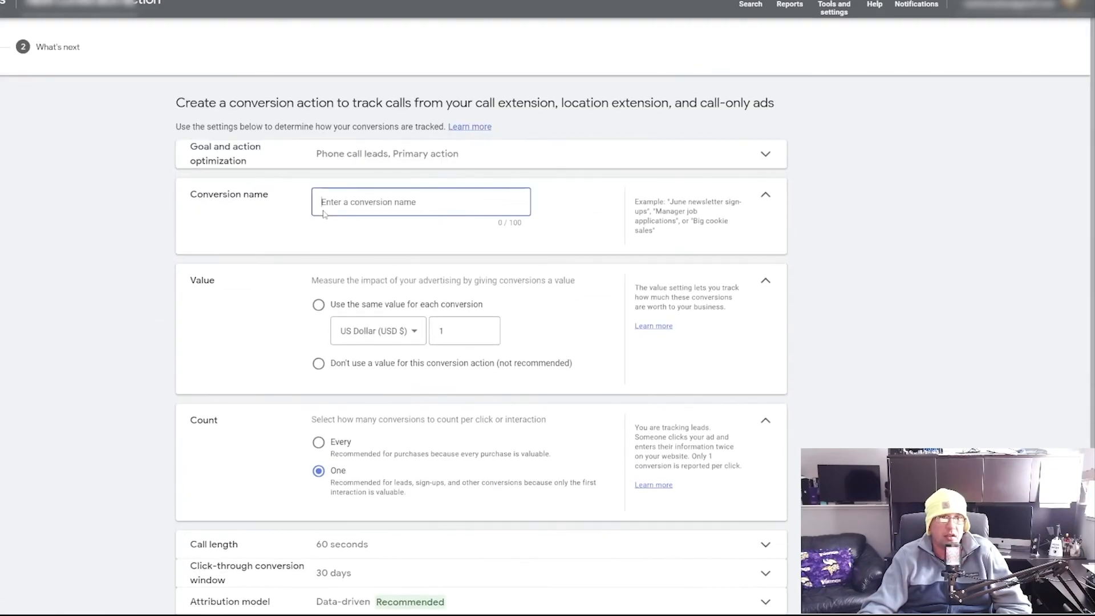
Set the conversion action to use no value, and examine the description of the One count option.
left_click(361, 365)
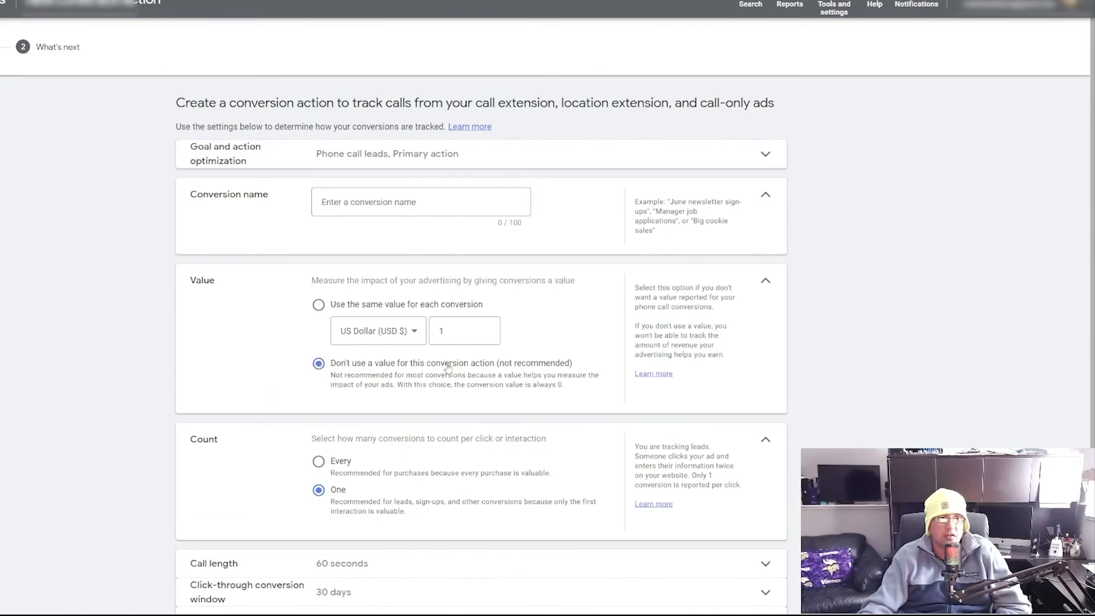
scroll(543, 386, "down", 2)
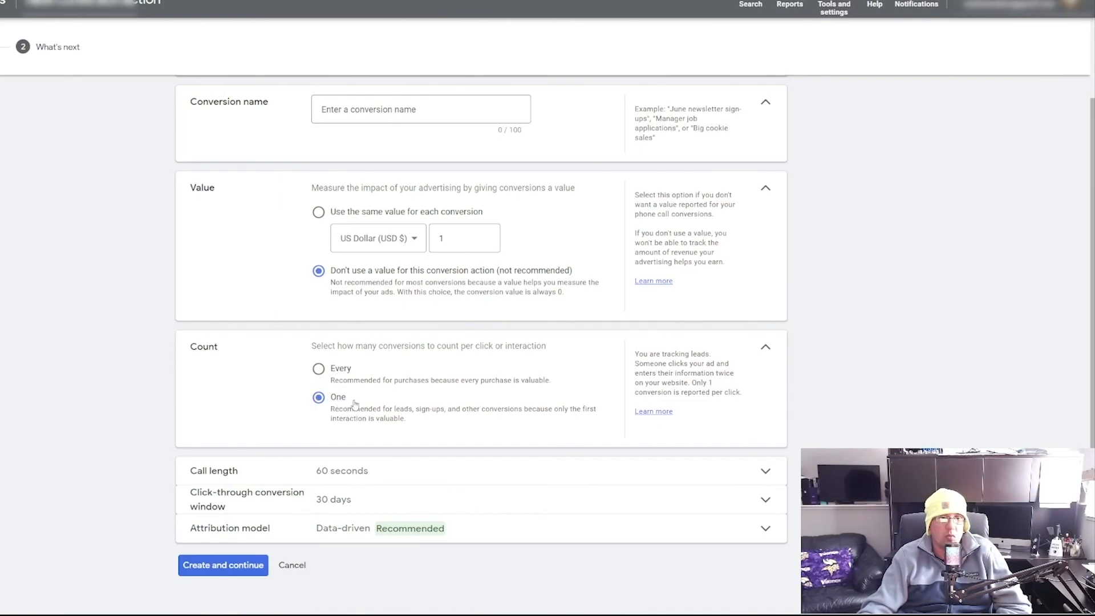
left_click_drag(331, 411, 444, 425)
left_click(498, 436)
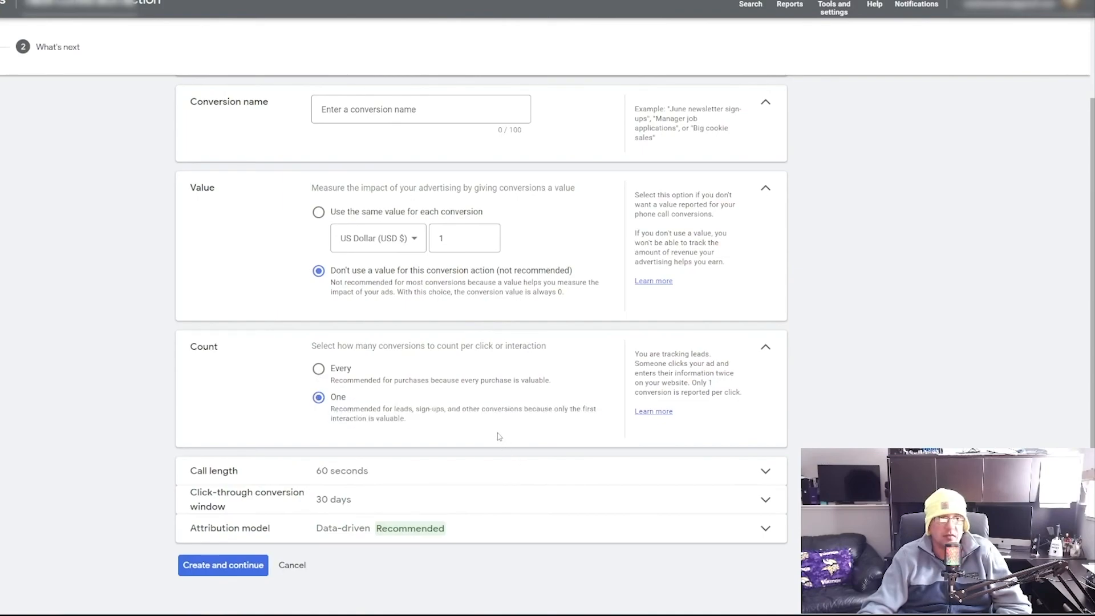
Set the minimum call length that counts as a conversion to 10 seconds.
left_click(456, 471)
left_click_drag(340, 502, 299, 503)
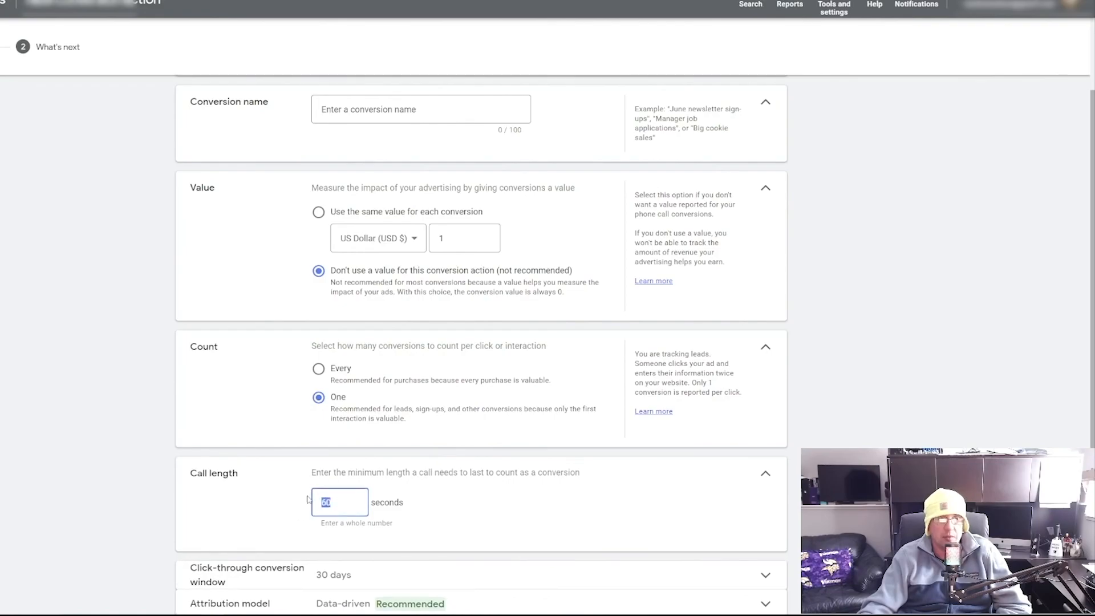
type("10")
left_click(555, 524)
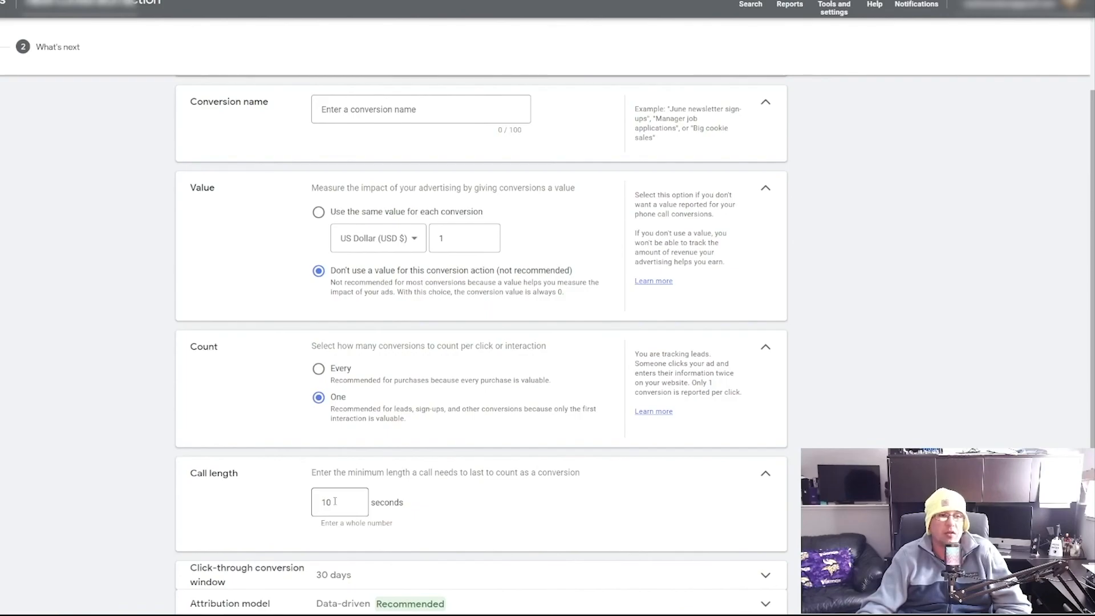
scroll(260, 250, "down", 1)
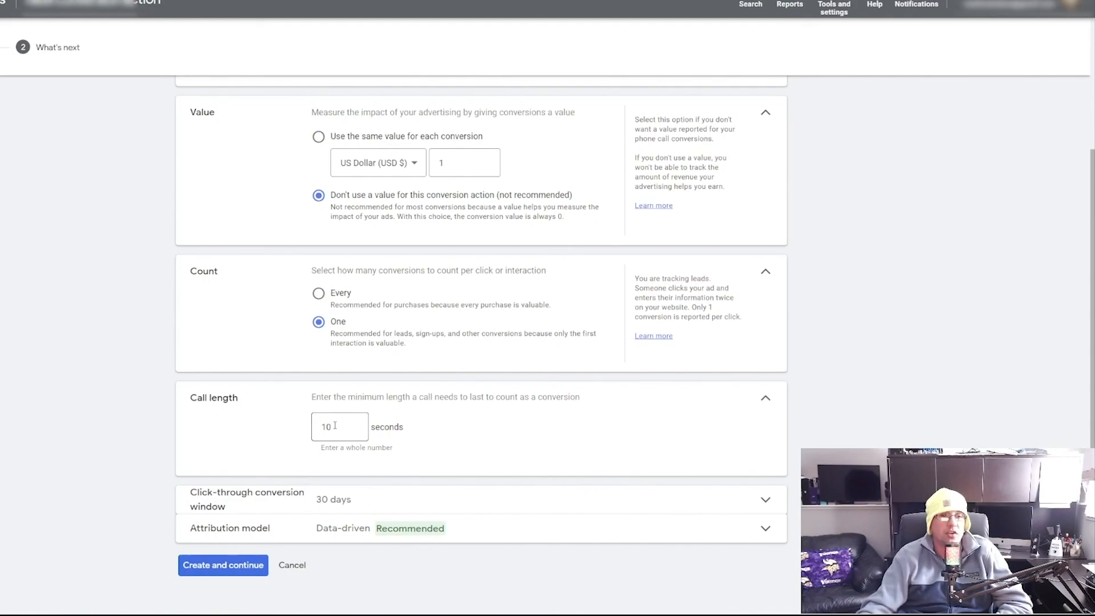
left_click_drag(334, 426, 317, 431)
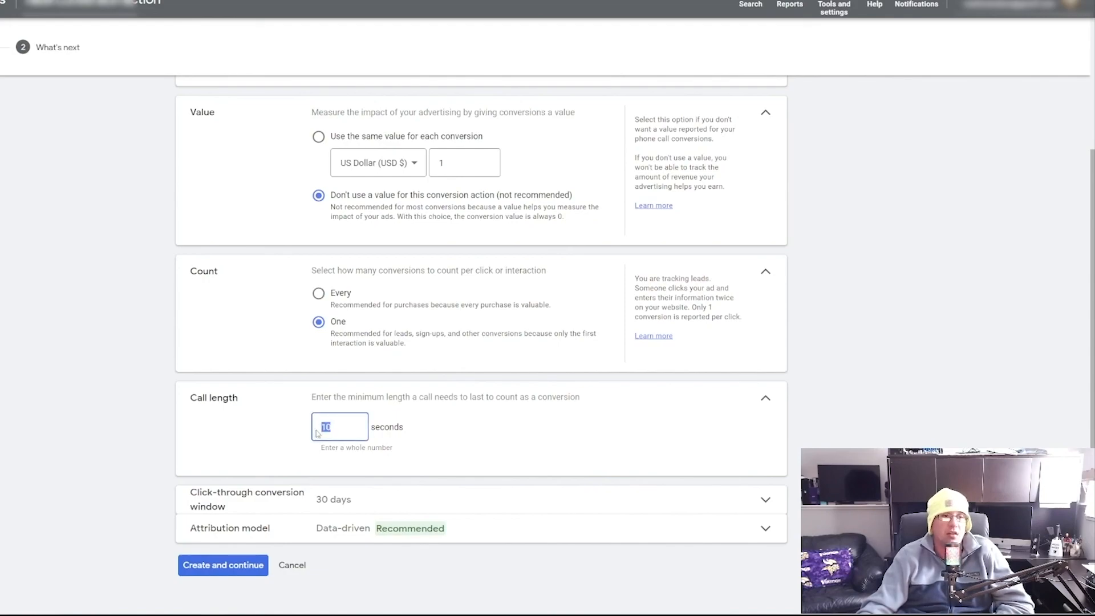
left_click(469, 422)
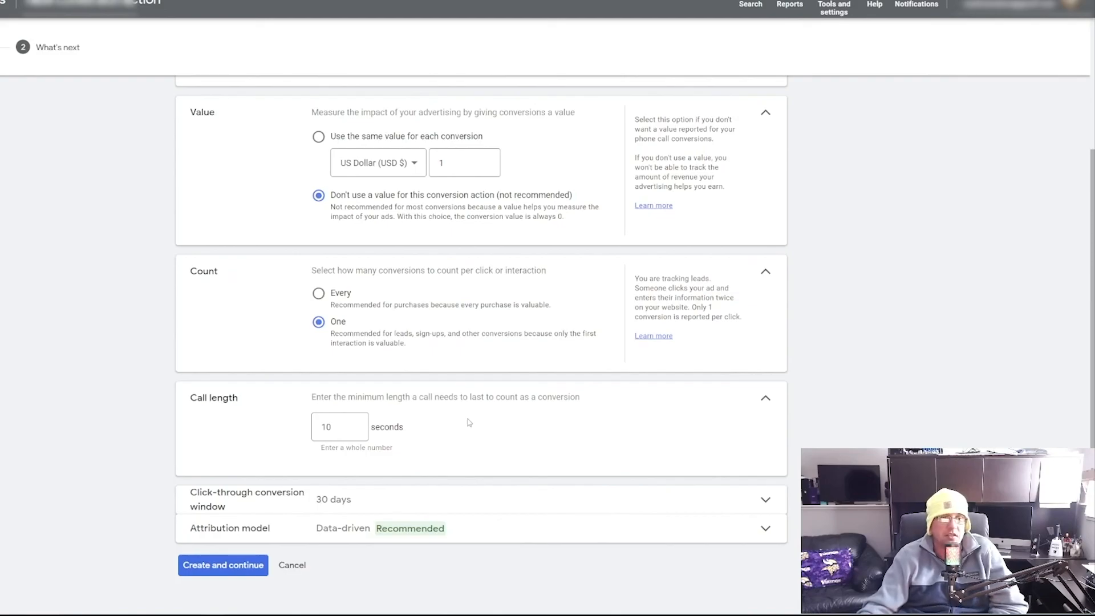
Set the conversion action's attribution model to Last click, and cancel the phone call conversion setup without creating it.
left_click(416, 528)
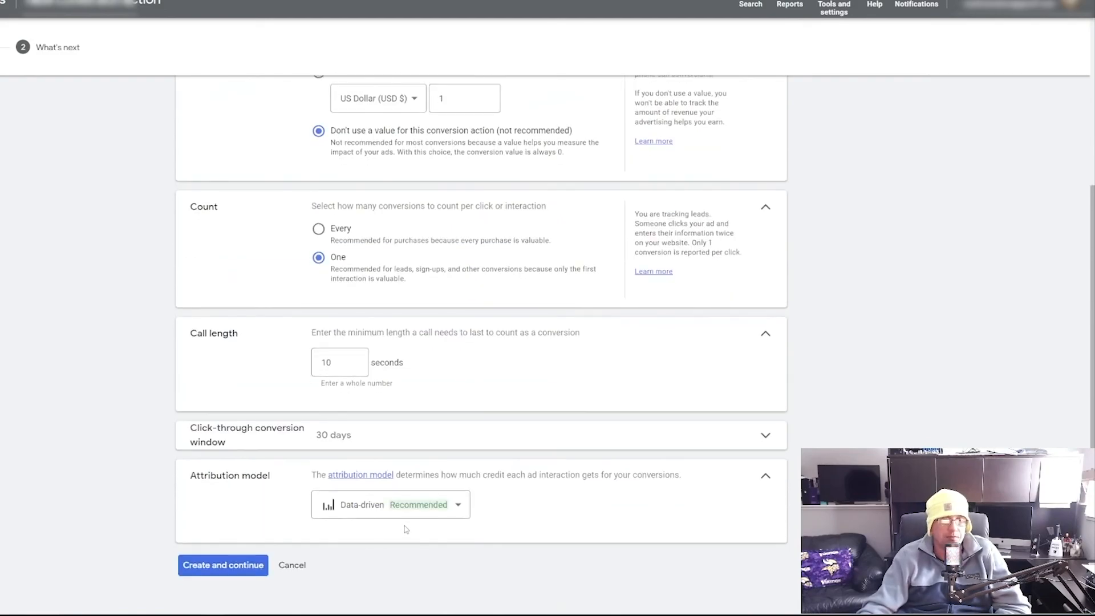
left_click(413, 510)
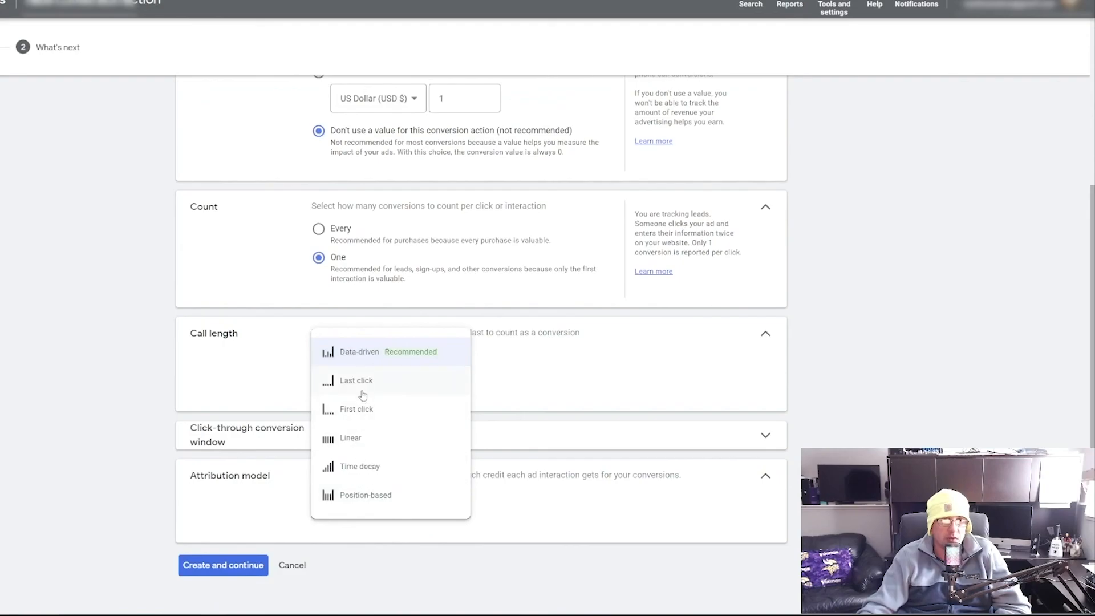
left_click(362, 388)
scroll(510, 497, "down", 1)
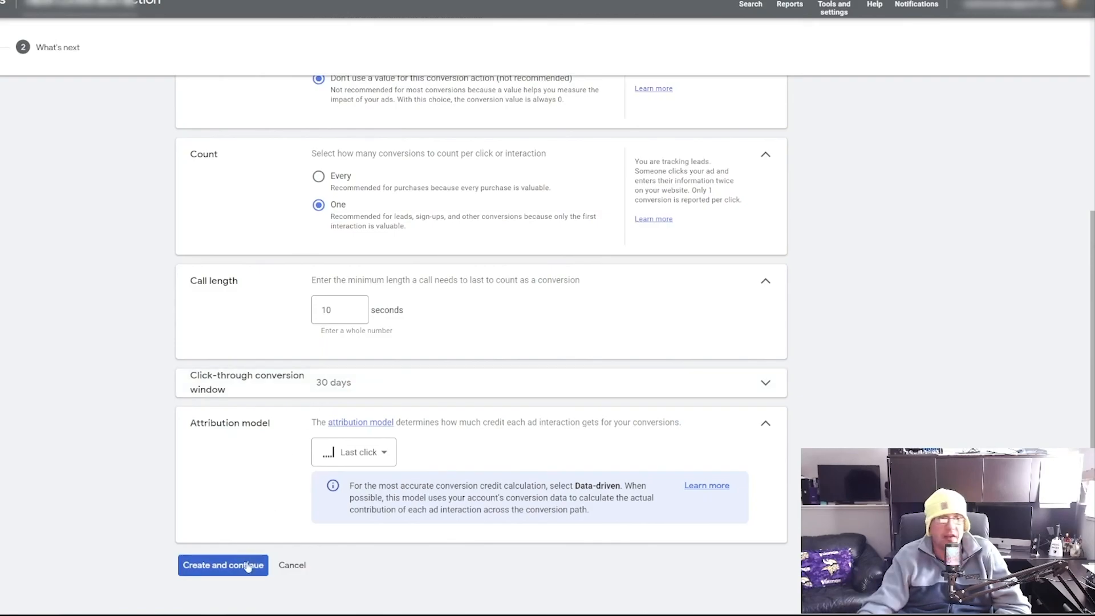
left_click(291, 565)
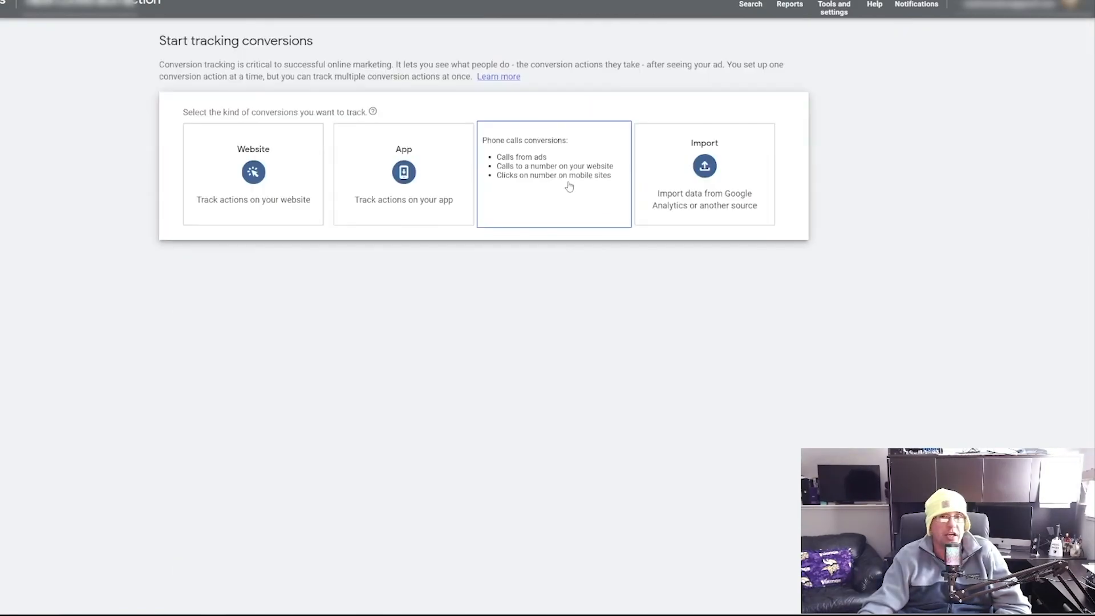